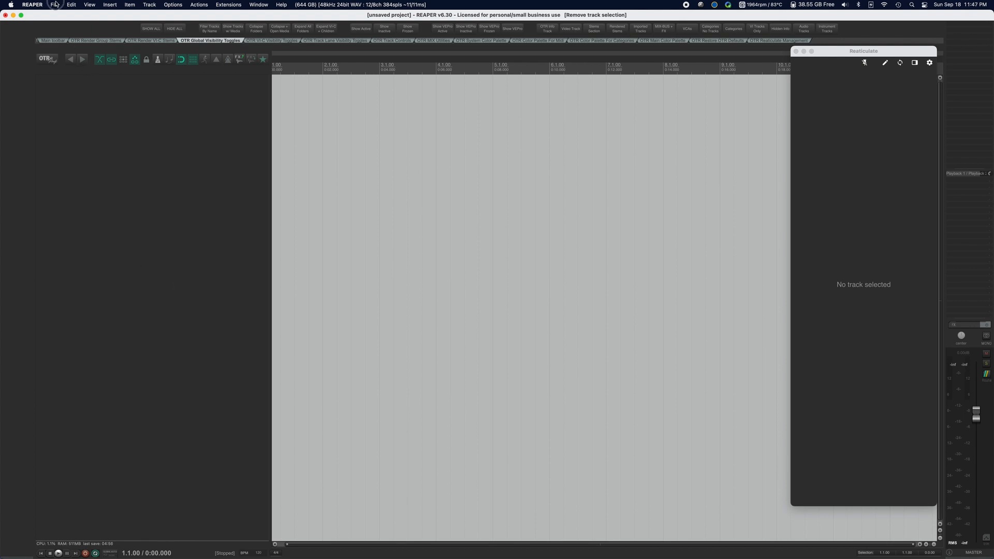
Open the project template "Orchestral Tools - Full OTR Project for Berlin Orchestra Created with Berklee (local)" without saving the current project
{"action": "left_click", "coordinate": [54, 5]}
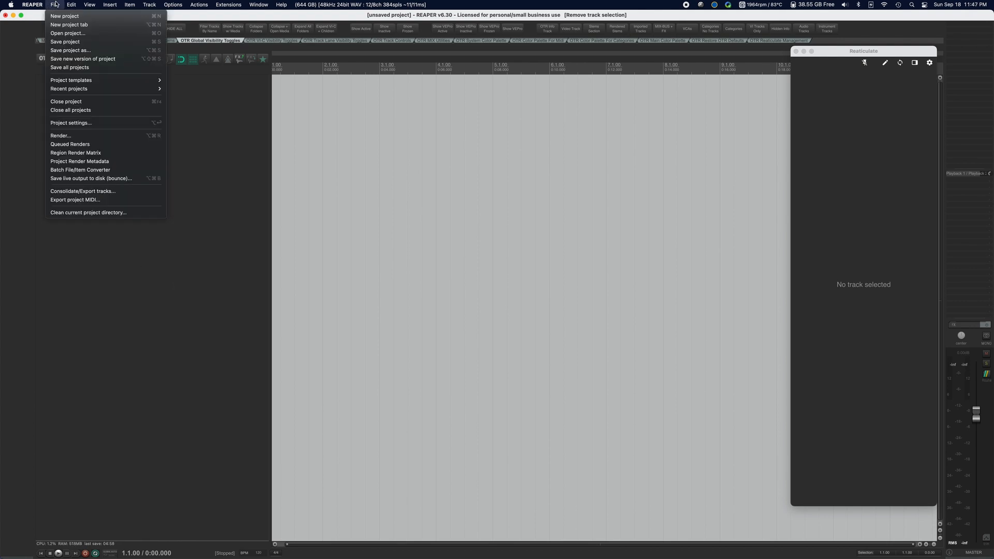
{"action": "mouse_move", "coordinate": [109, 80]}
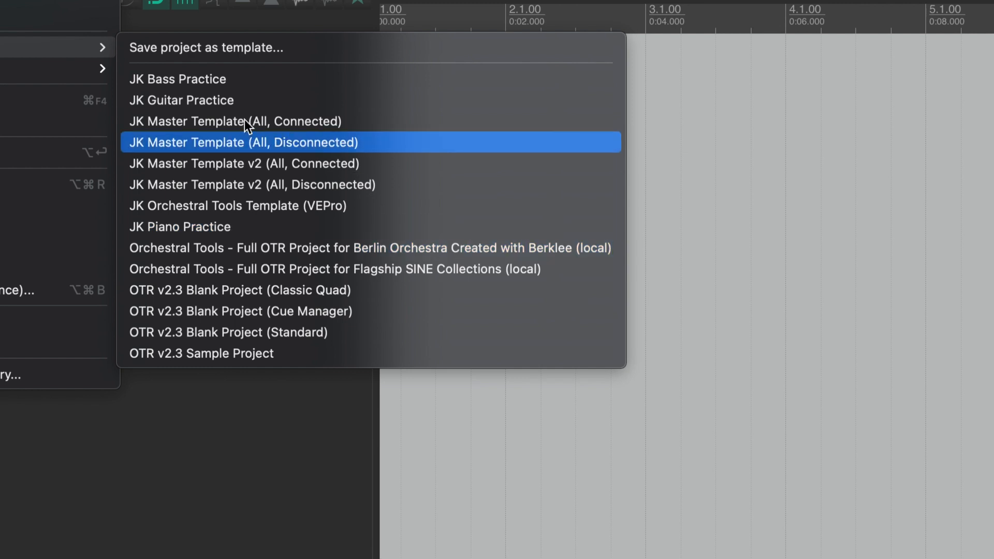
{"action": "left_click", "coordinate": [296, 253]}
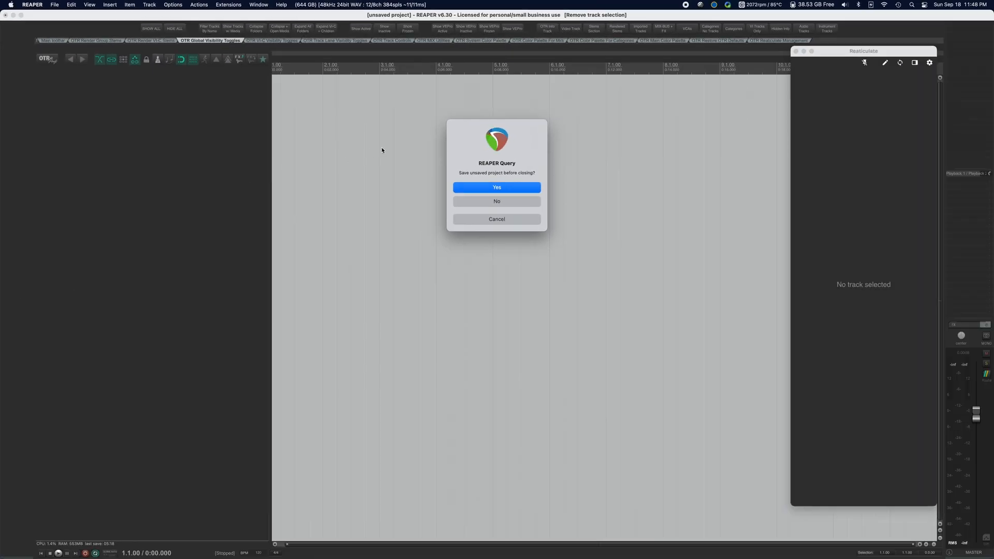
{"action": "left_click", "coordinate": [513, 202]}
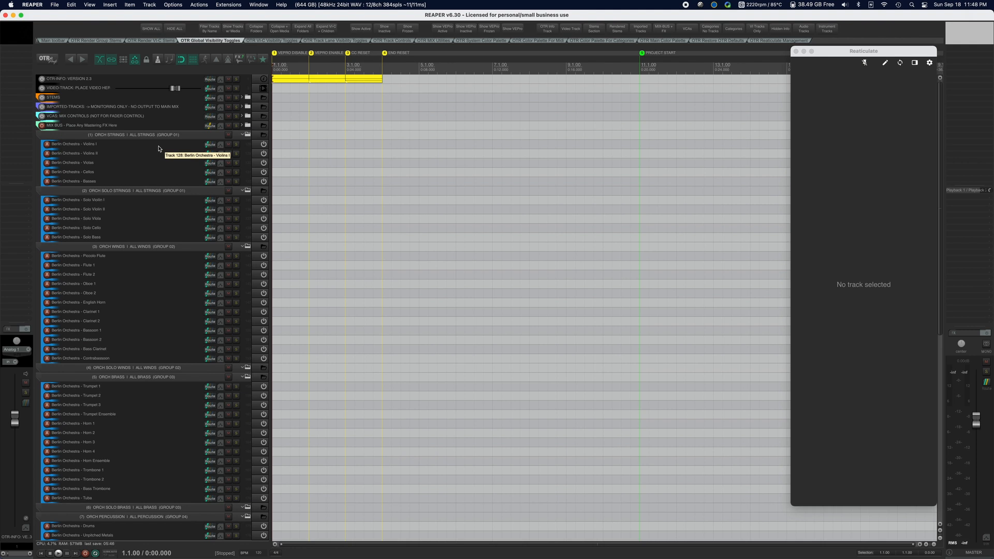
Select and activate the Berlin Orchestra - Violins I track so its articulations load in Reaticulate
{"action": "left_click", "coordinate": [158, 147]}
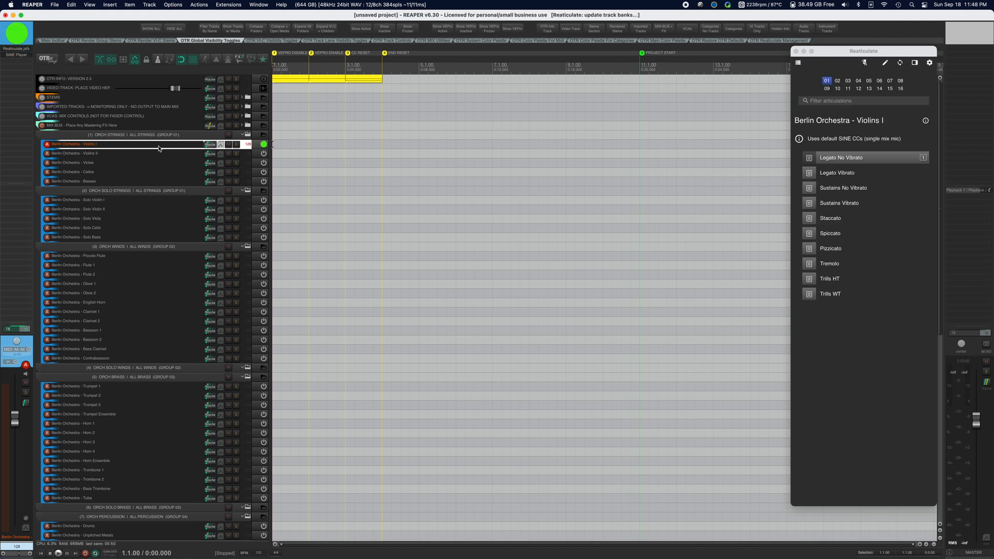
{"action": "left_click", "coordinate": [918, 185]}
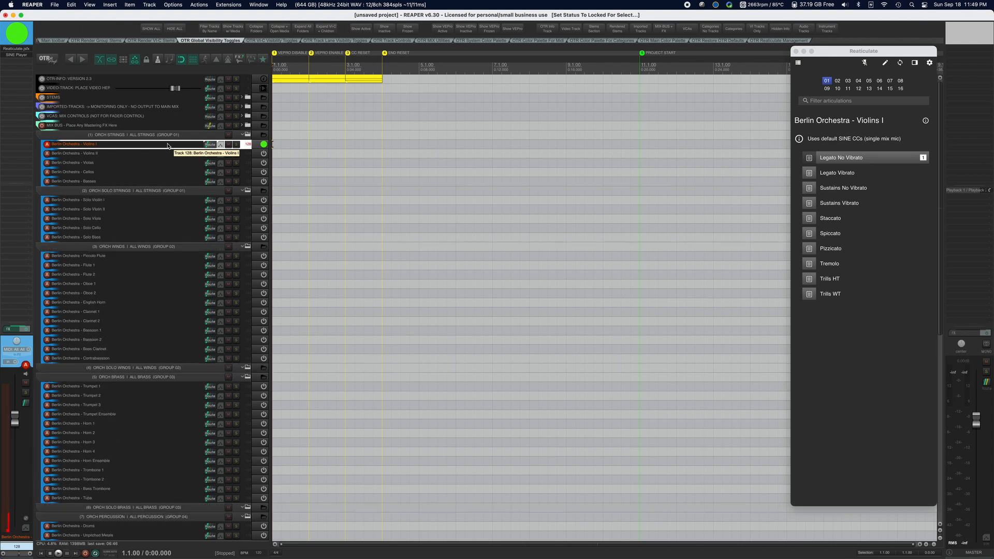
Hide all instrument tracks and show only the Orch Strings and Orch Solo Strings categories
{"action": "key", "text": "h"}
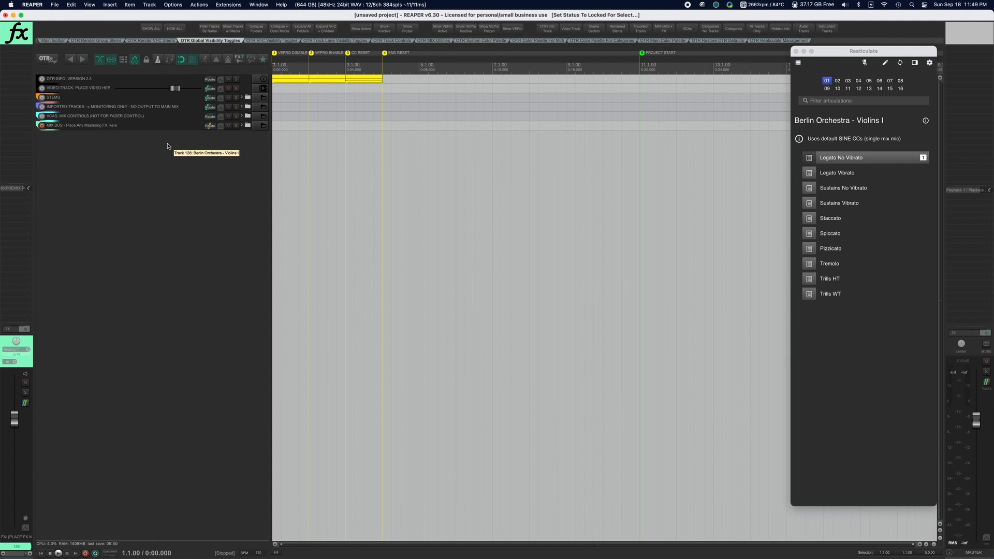
{"action": "key", "text": "1"}
{"action": "key", "text": "2"}
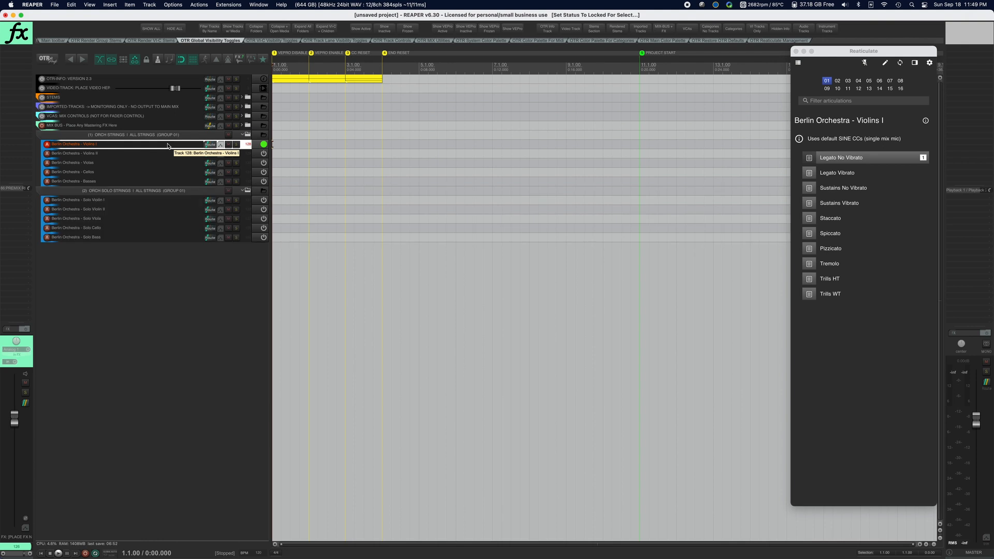
Toggle the Orch Winds and Orch Brass categories on and off, and hide both strings categories
{"action": "key", "text": "3"}
{"action": "key", "text": "3"}
{"action": "key", "text": "2"}
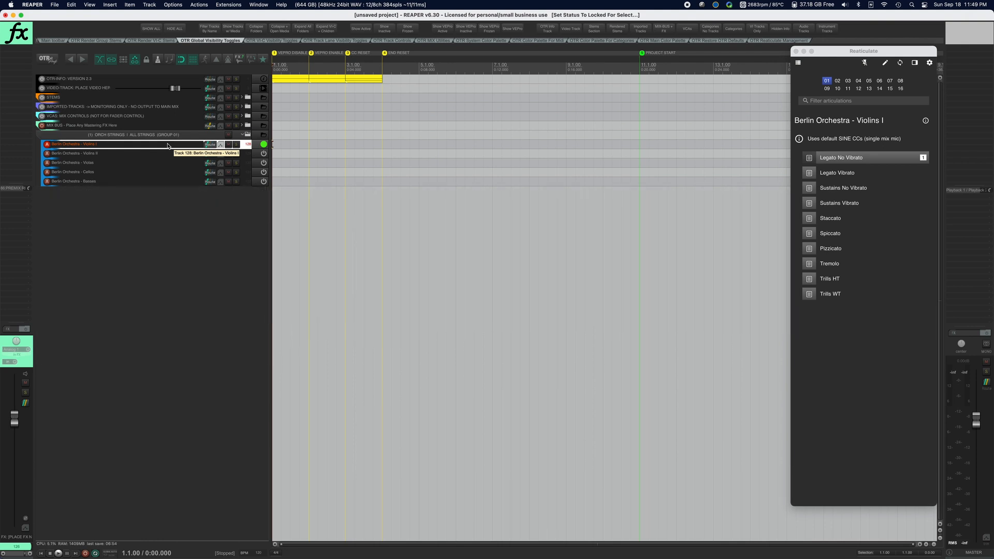
{"action": "key", "text": "5"}
{"action": "key", "text": "5"}
{"action": "key", "text": "1"}
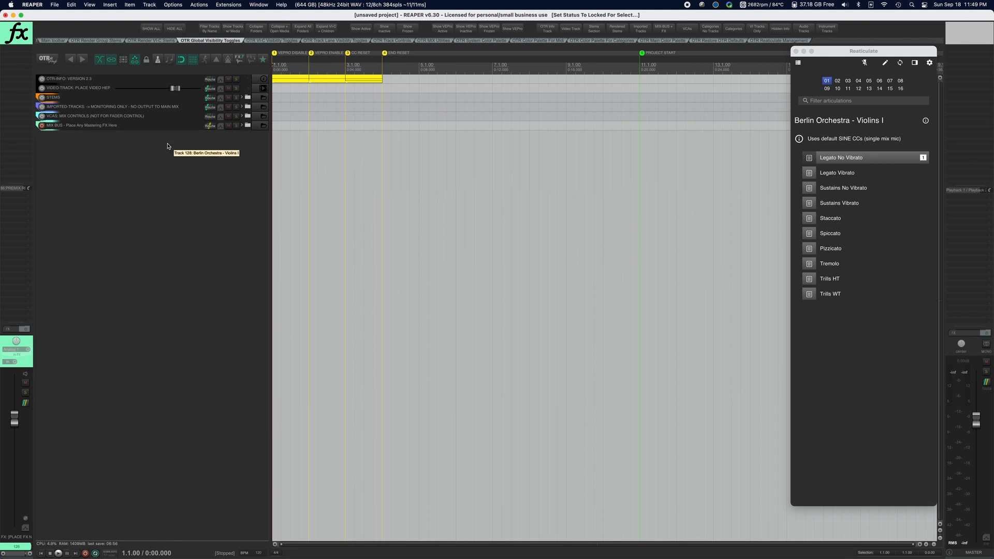
Toggle the Orch Strings category on and off, and restore the visibility of all track categories
{"action": "key", "text": "1"}
{"action": "key", "text": "1"}
{"action": "key", "text": "0"}
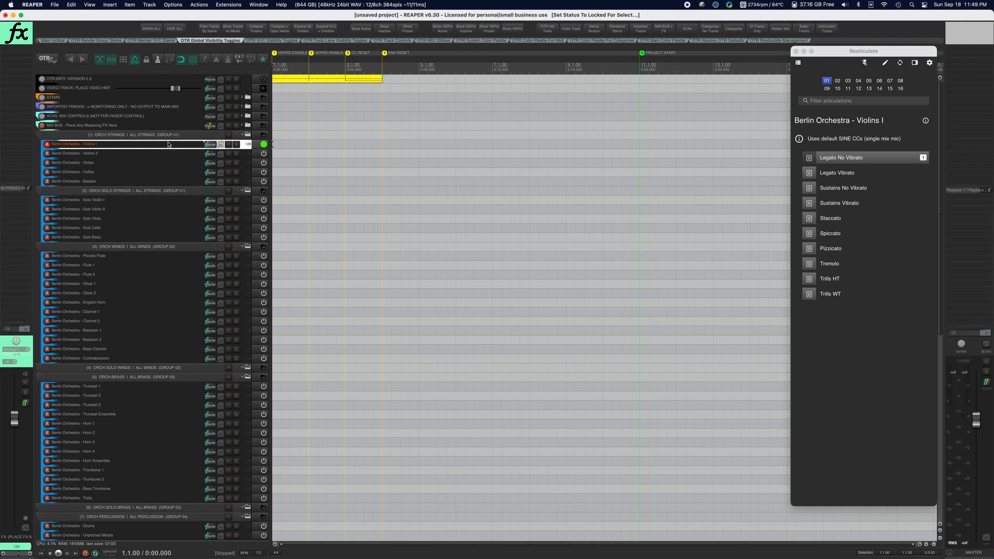
{"action": "scroll", "coordinate": [170, 142], "scroll_direction": "down", "scroll_amount": 3}
{"action": "scroll", "coordinate": [172, 138], "scroll_direction": "up", "scroll_amount": 3}
{"action": "scroll", "coordinate": [172, 139], "scroll_direction": "right", "scroll_amount": 1}
{"action": "scroll", "coordinate": [172, 139], "scroll_direction": "right", "scroll_amount": 2}
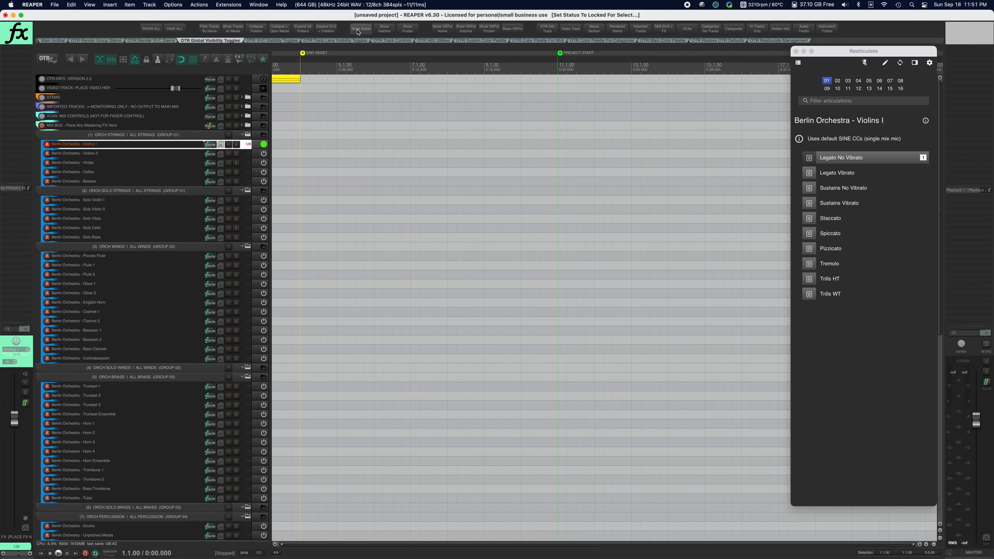
Show only the active, the inactive and the frozen tracks in turn, and bring all tracks back into view
{"action": "left_click", "coordinate": [357, 30]}
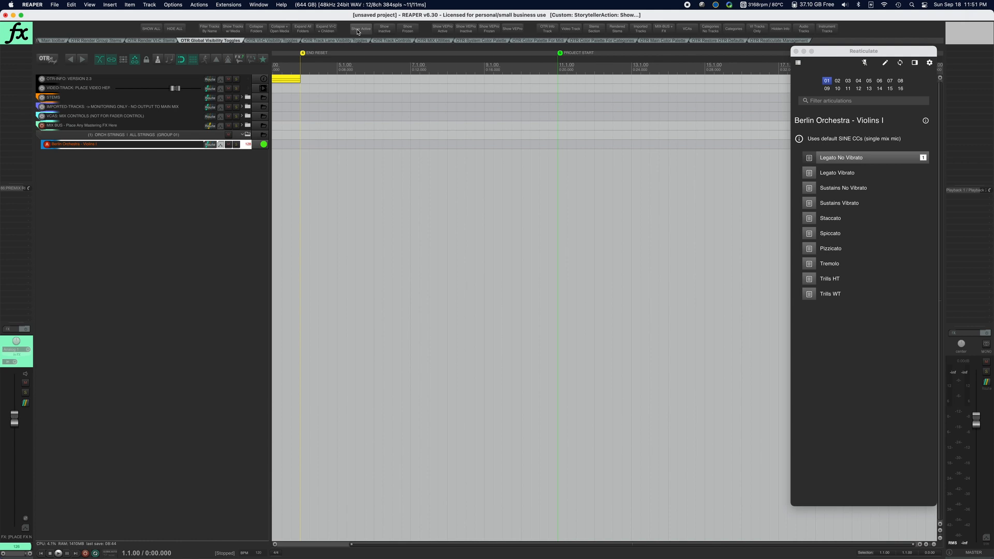
{"action": "left_click", "coordinate": [385, 29]}
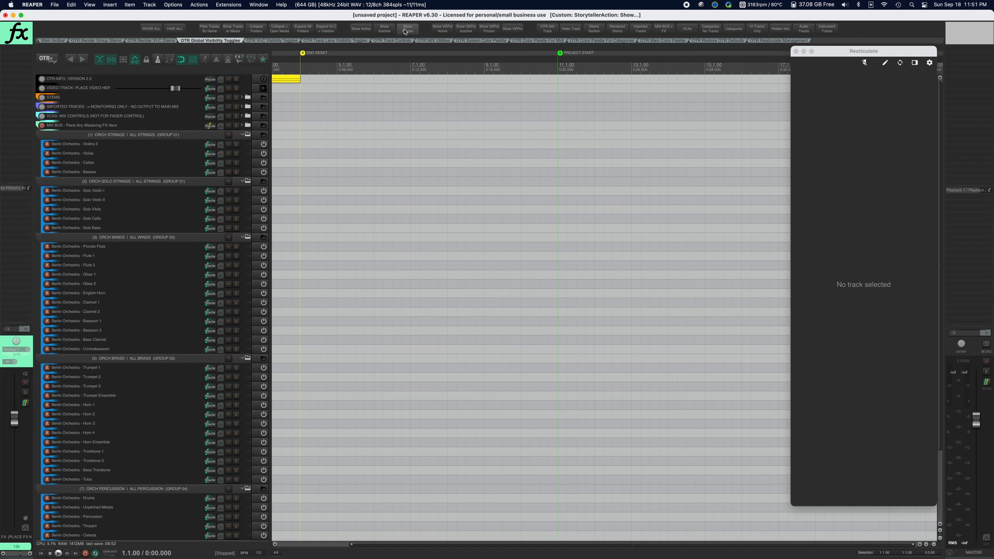
{"action": "left_click", "coordinate": [405, 30]}
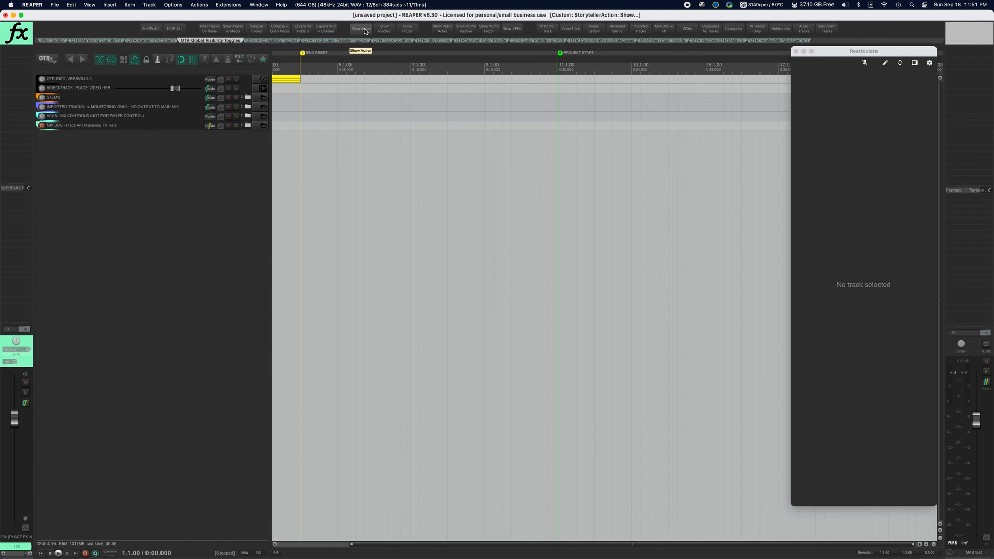
{"action": "left_click", "coordinate": [144, 29]}
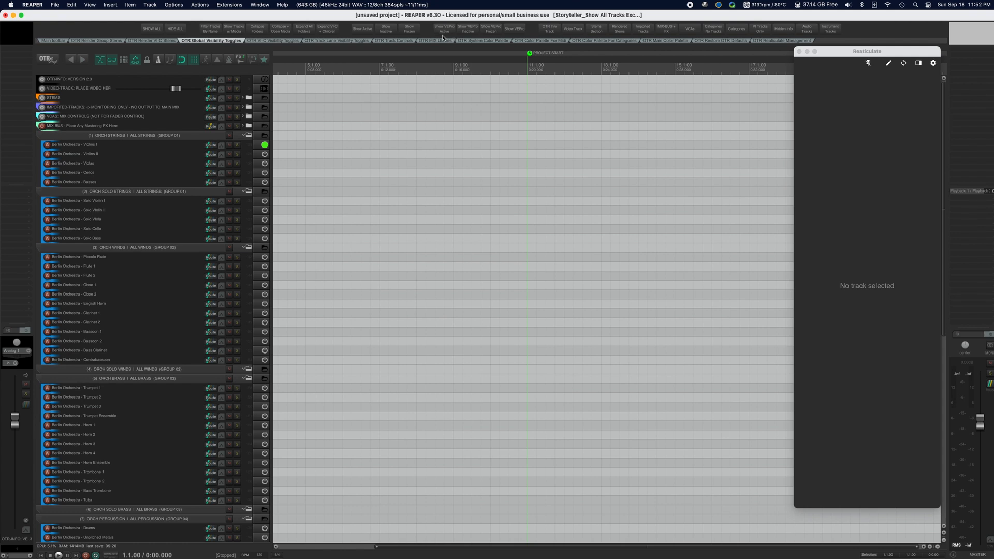
Filter the tracks by the name "bass" with Strict Filter enabled
{"action": "left_click", "coordinate": [210, 29]}
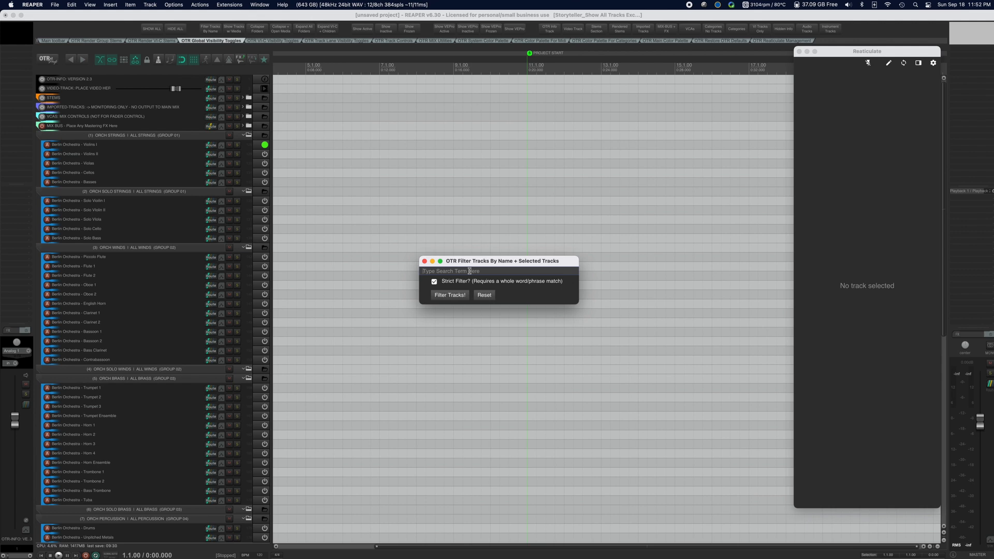
{"action": "type", "text": "bass"}
{"action": "left_click", "coordinate": [458, 295]}
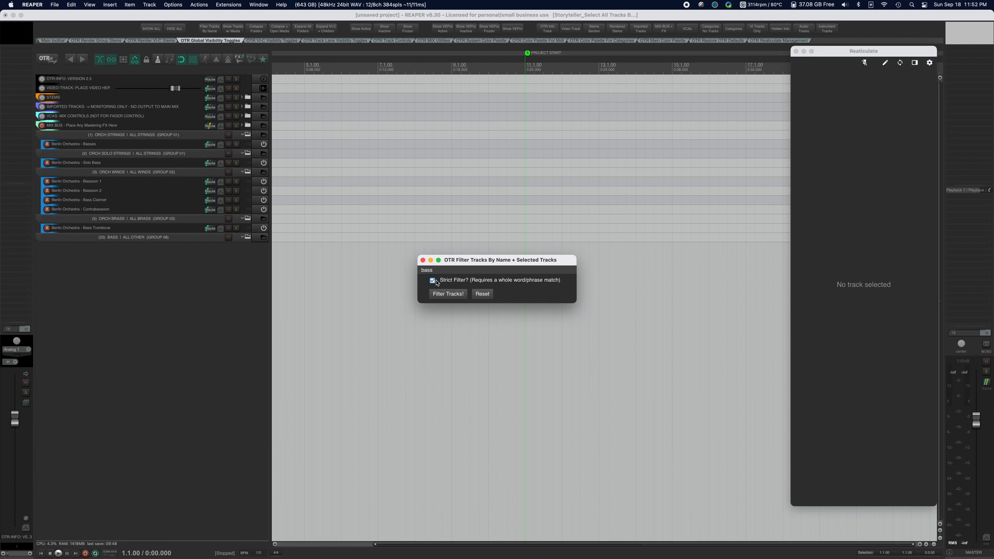
Rerun the "bass" filter with Strict Filter off and select the Orch Solo Brass, Ethnic Brass, Booms and Drops and Background Vocals folders in turn
{"action": "left_click", "coordinate": [433, 280]}
{"action": "left_click", "coordinate": [449, 298]}
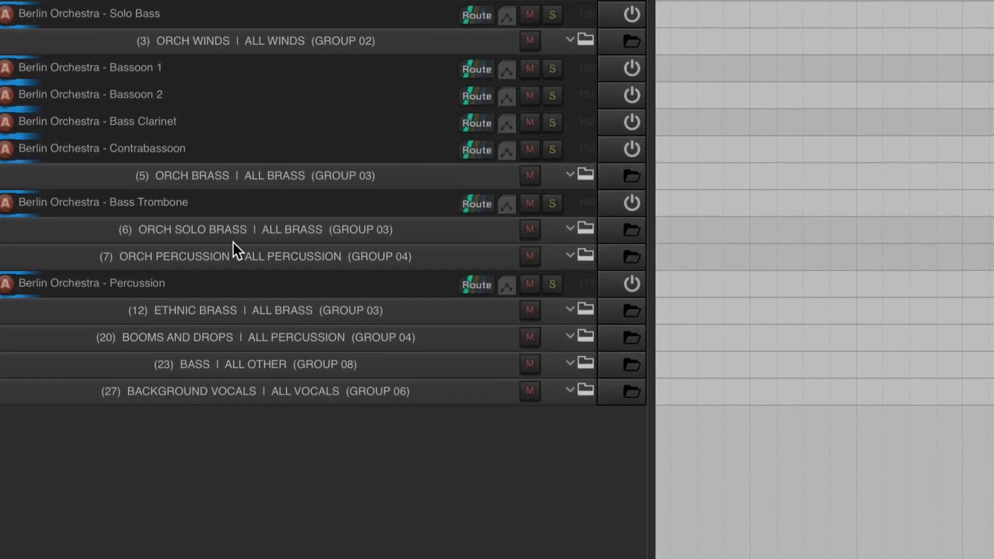
{"action": "left_click", "coordinate": [231, 228]}
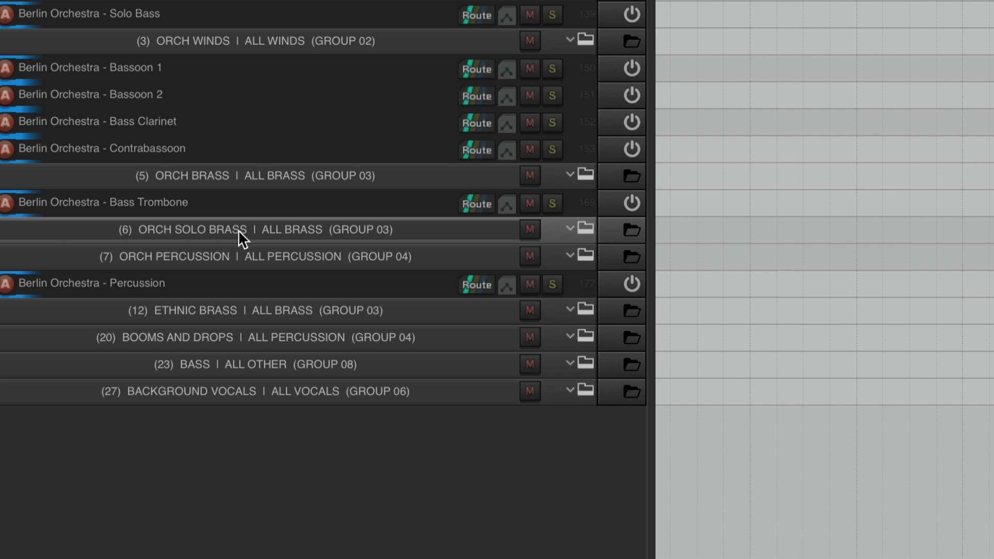
{"action": "left_click", "coordinate": [219, 312]}
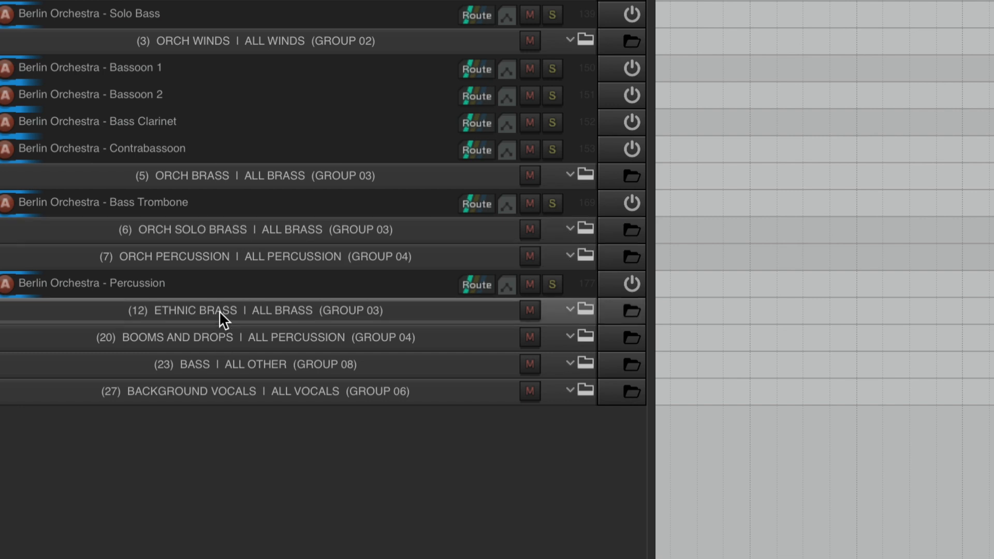
{"action": "left_click", "coordinate": [225, 339]}
{"action": "left_click", "coordinate": [228, 390]}
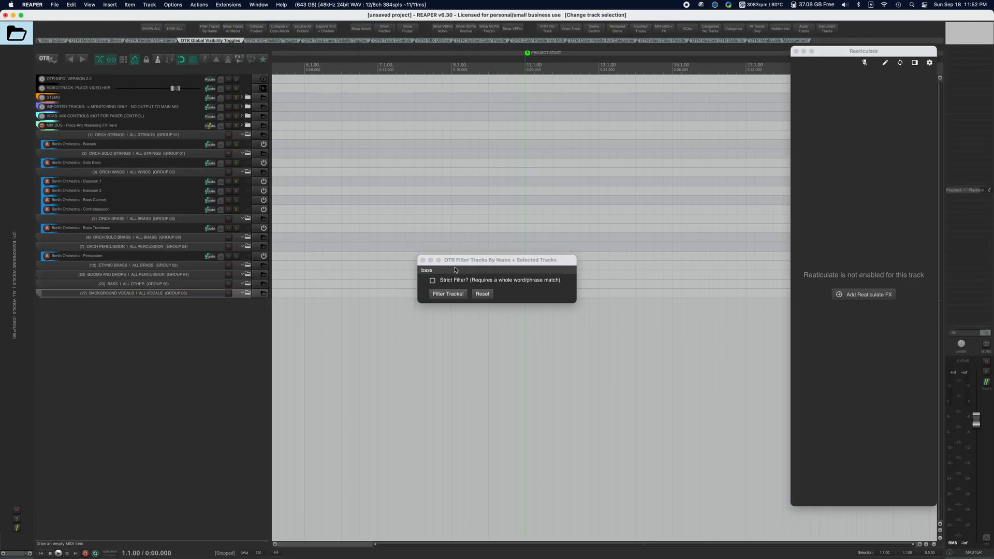
Rerun the "bass" filter with Strict Filter enabled and clear the track selection
{"action": "left_click", "coordinate": [449, 283]}
{"action": "left_click", "coordinate": [448, 294]}
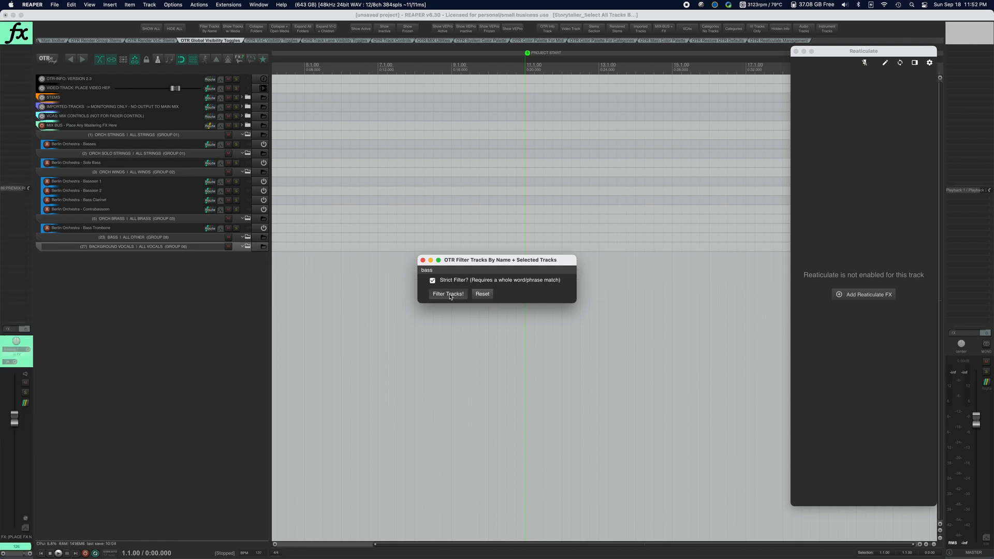
{"action": "left_click", "coordinate": [280, 294]}
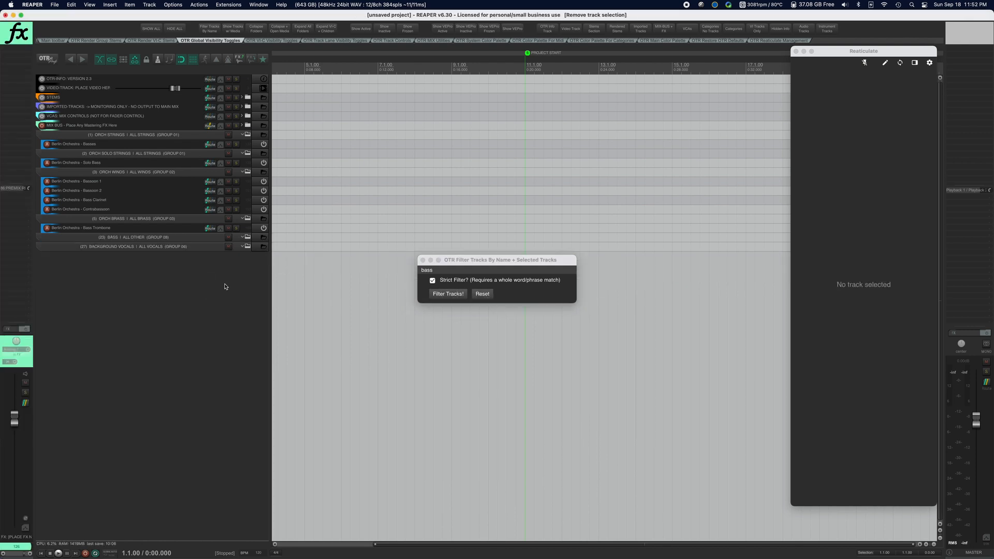
Reset the name filter to show all tracks and close the filter window
{"action": "left_click", "coordinate": [483, 296]}
{"action": "left_click", "coordinate": [512, 295]}
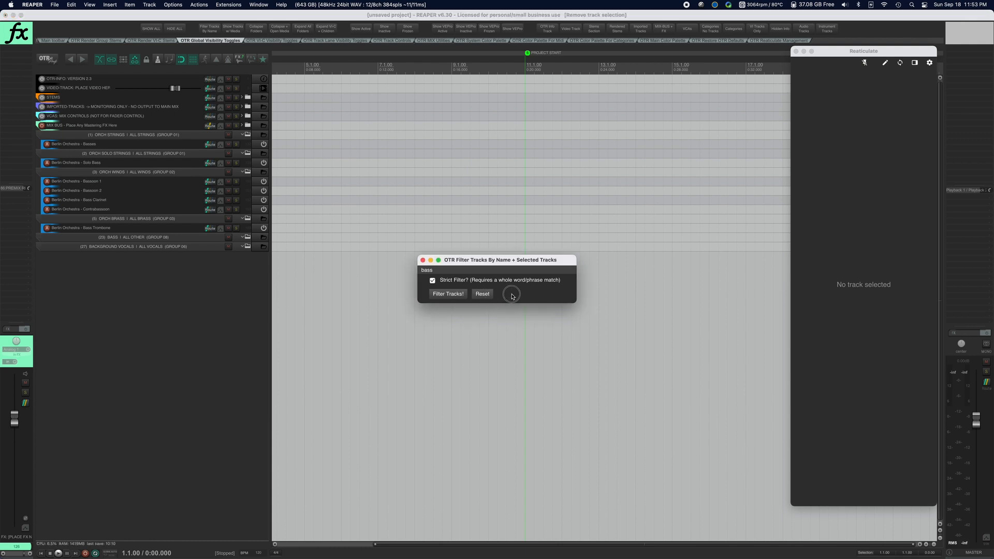
{"action": "left_click", "coordinate": [481, 294]}
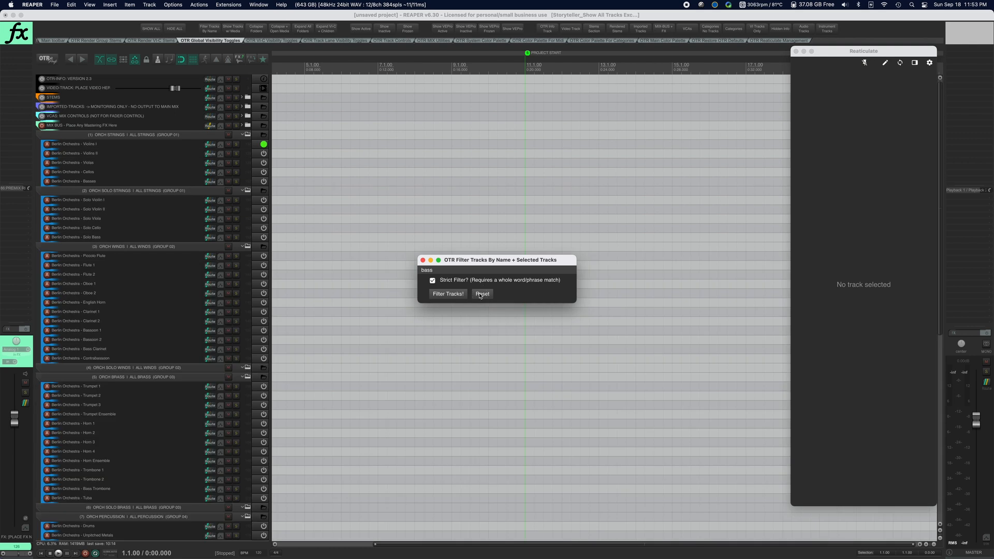
{"action": "left_click", "coordinate": [423, 260]}
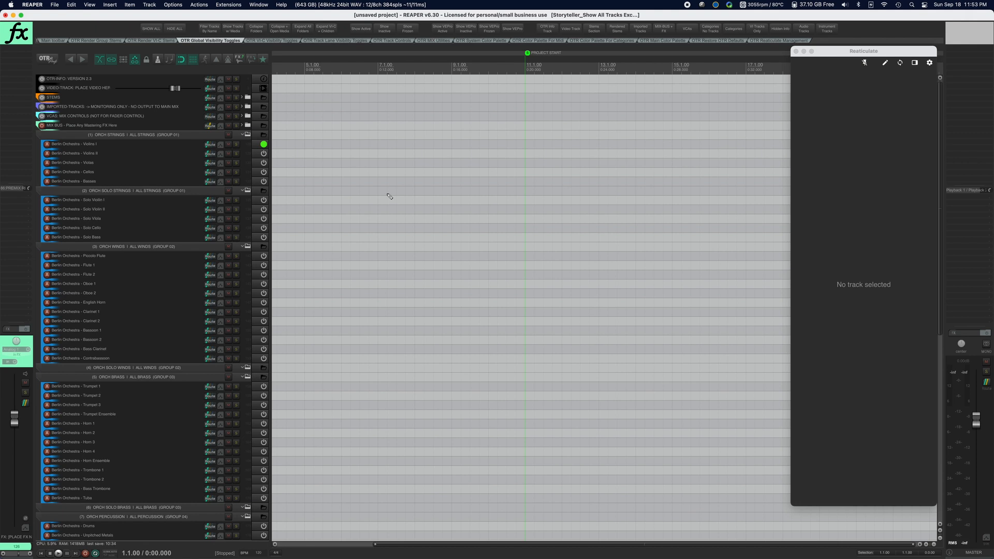
Filter the tracks live by the name "bass" and select the (23) BASS folder track
{"action": "key", "text": "super+f"}
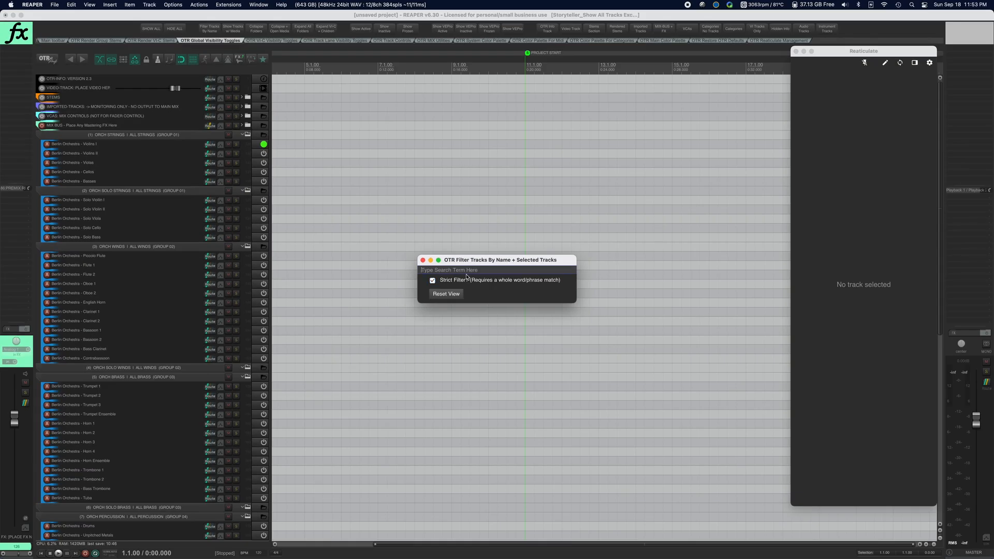
{"action": "type", "text": "bass"}
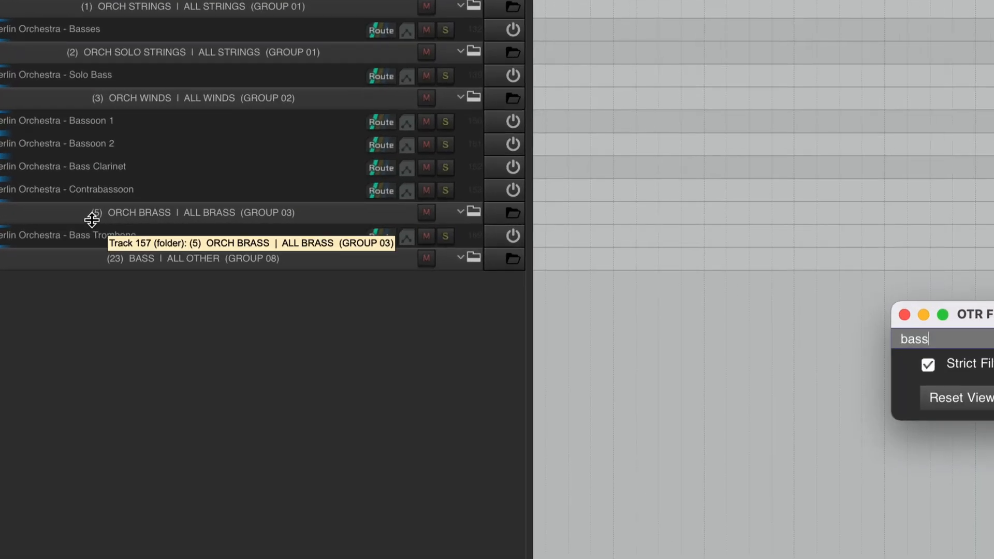
{"action": "left_click", "coordinate": [172, 262]}
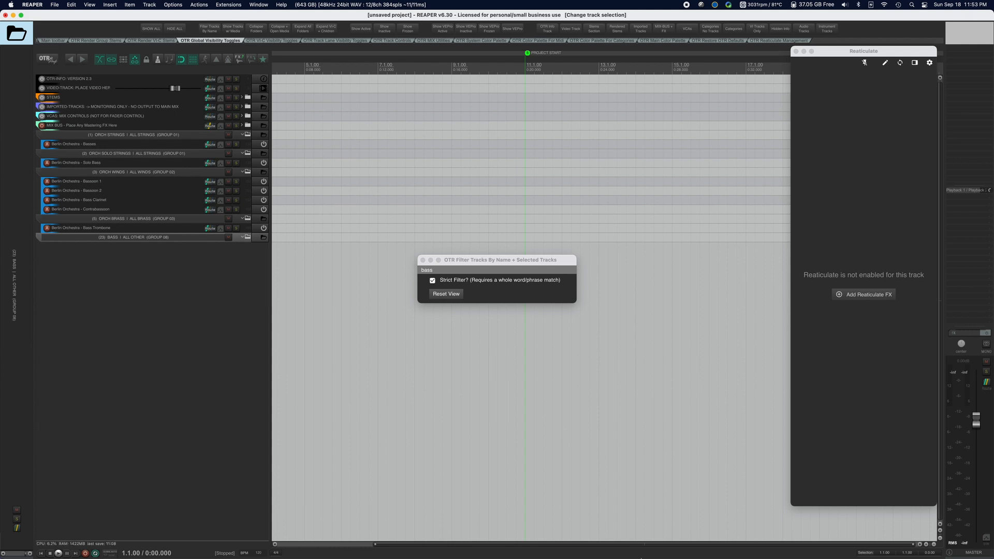
Reset the filtered view to show all tracks and move the filter window closer to the track list
{"action": "mouse_move", "coordinate": [641, 557]}
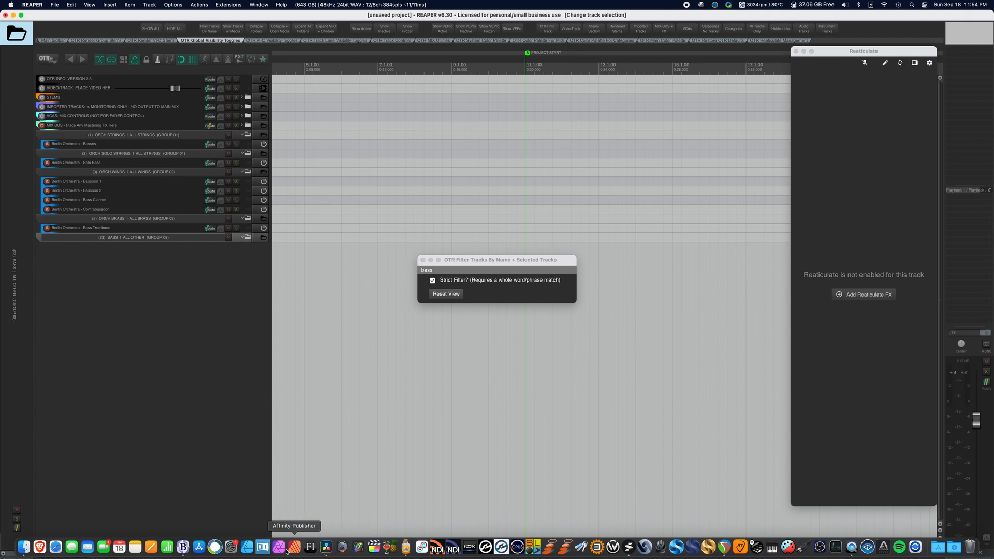
{"action": "left_click", "coordinate": [455, 298]}
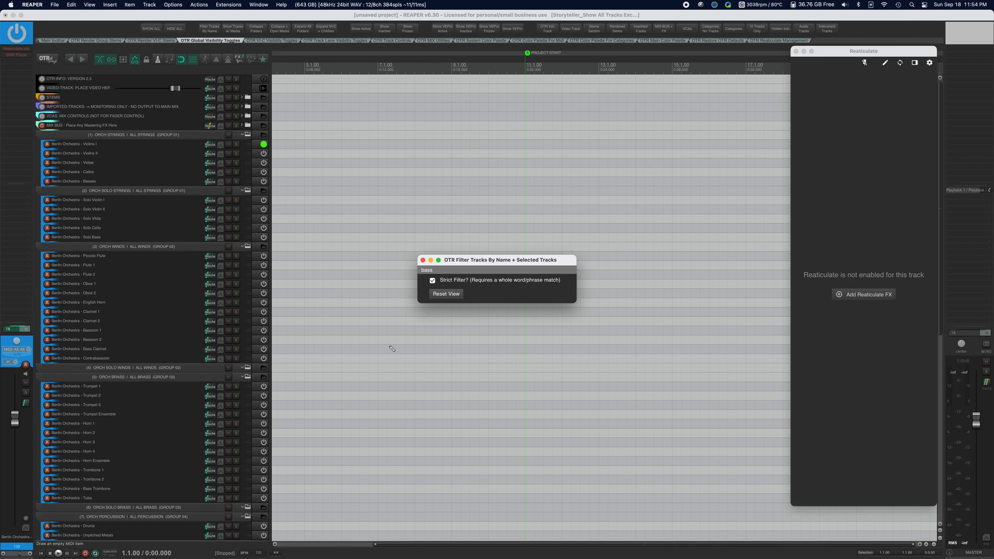
{"action": "left_click_drag", "start_coordinate": [457, 263], "coordinate": [397, 234]}
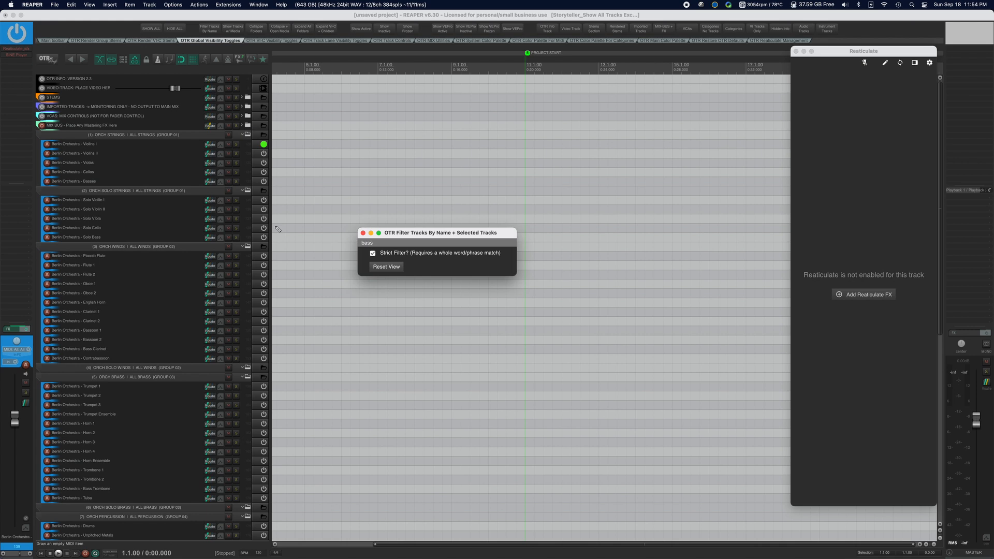
Select the Oboe 1 and Oboe 2 tracks and add Bass Clarinet to the selection by filtering track names for "ba"
{"action": "left_click", "coordinate": [105, 288]}
{"action": "left_click", "coordinate": [109, 294], "text": "shift"}
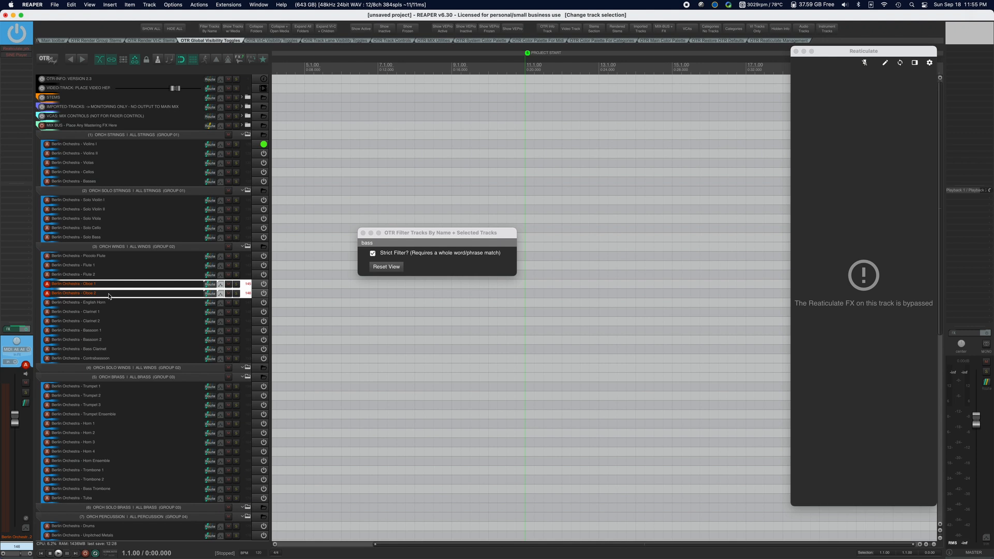
{"action": "left_click", "coordinate": [398, 235]}
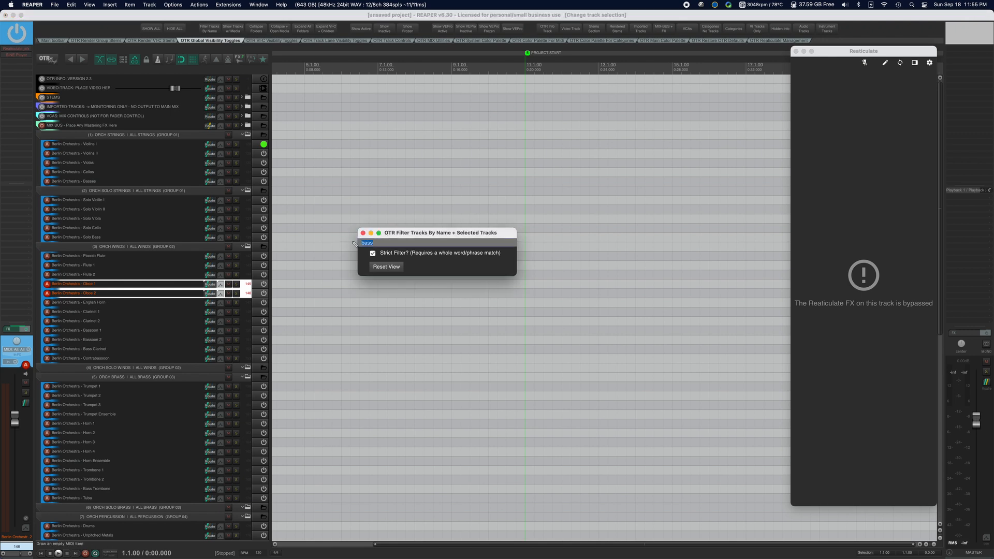
{"action": "key", "text": "BackSpace"}
{"action": "type", "text": "ba"}
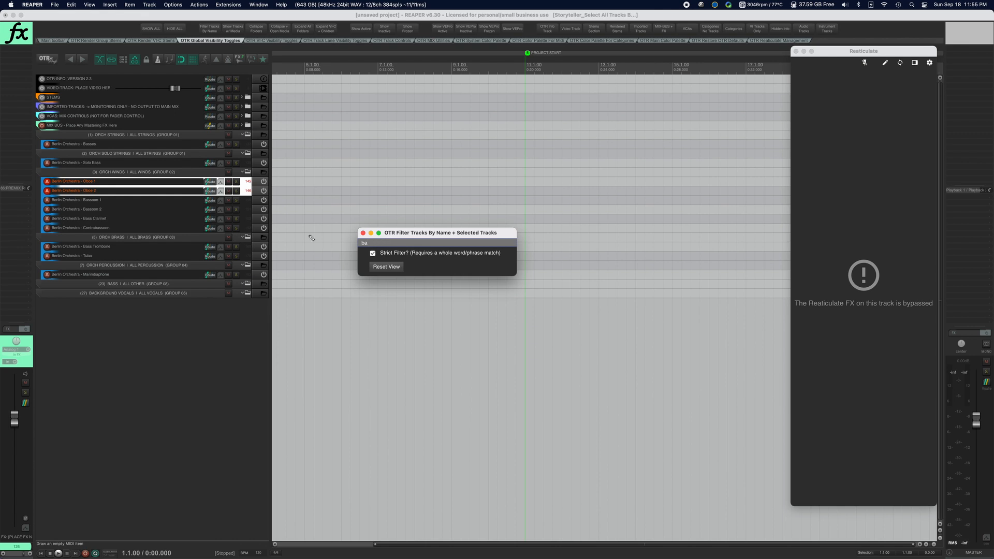
{"action": "scroll", "coordinate": [110, 216], "scroll_direction": "right", "scroll_amount": 1}
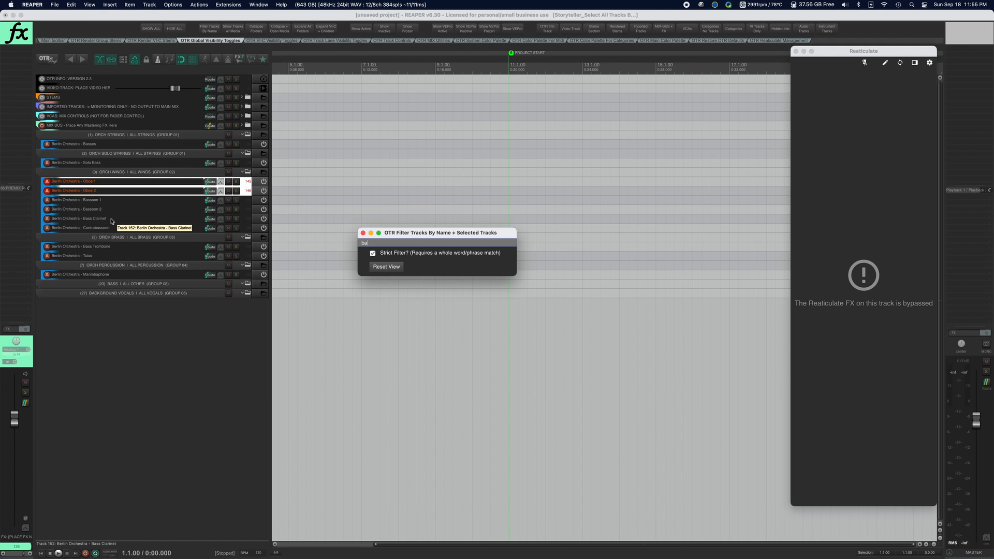
{"action": "left_click", "coordinate": [112, 220]}
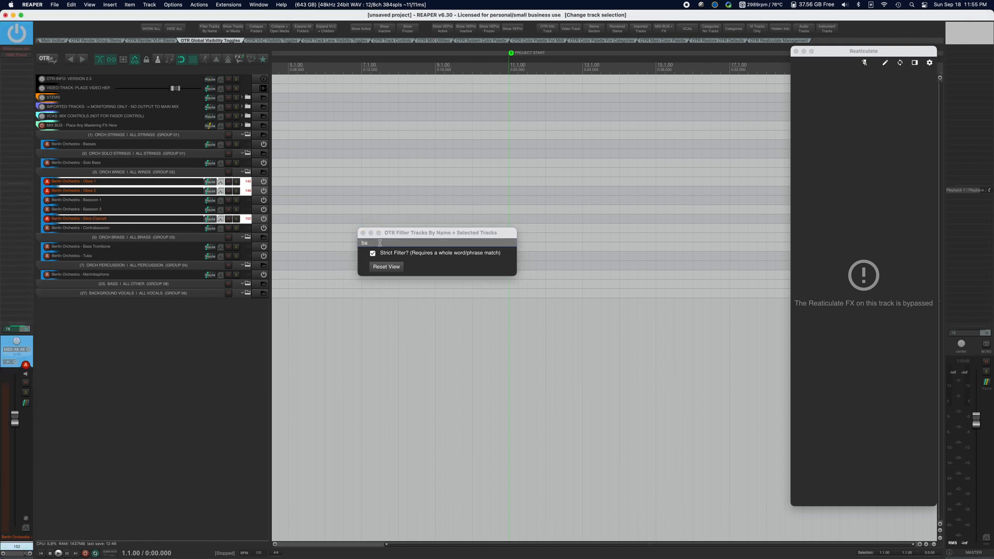
Filter the tracks by the name "viola", add Violas and Solo Viola to the selection, and reset the view
{"action": "key", "text": "BackSpace"}
{"action": "key", "text": "BackSpace"}
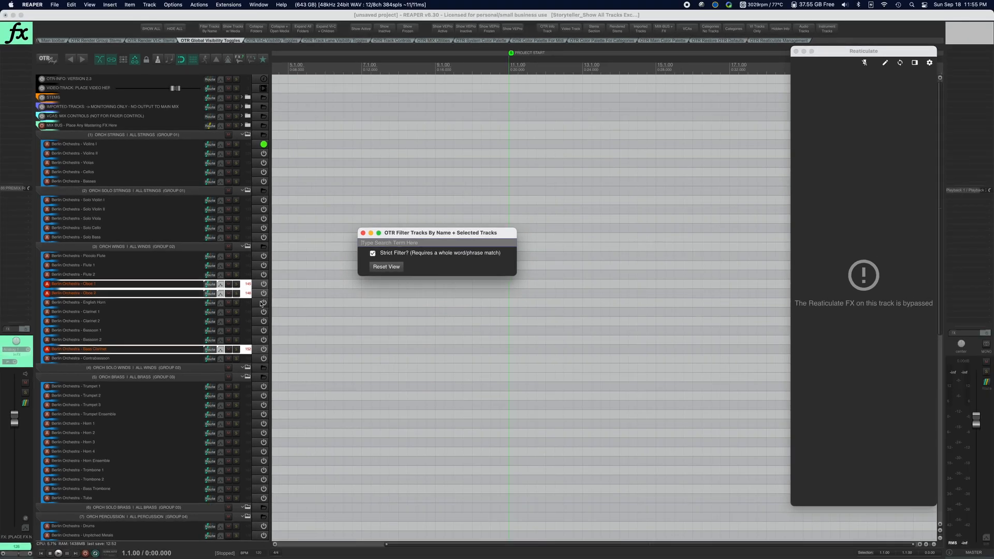
{"action": "type", "text": "viola"}
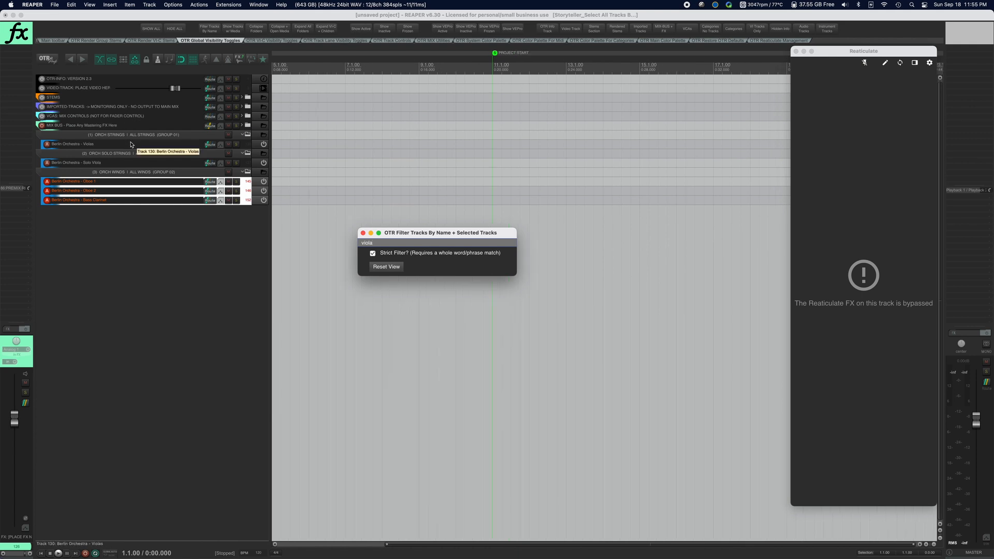
{"action": "left_click", "coordinate": [130, 144], "text": "super"}
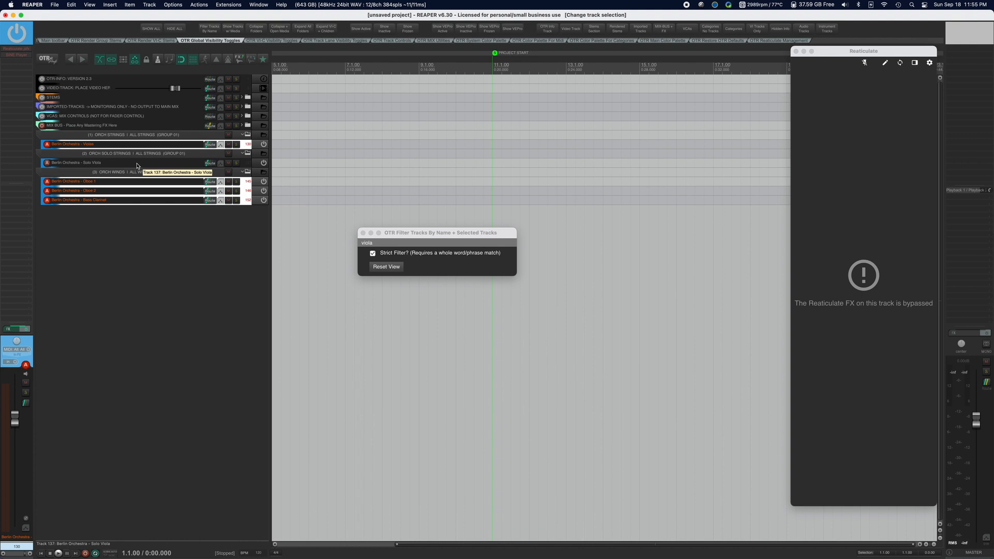
{"action": "left_click", "coordinate": [137, 163], "text": "super"}
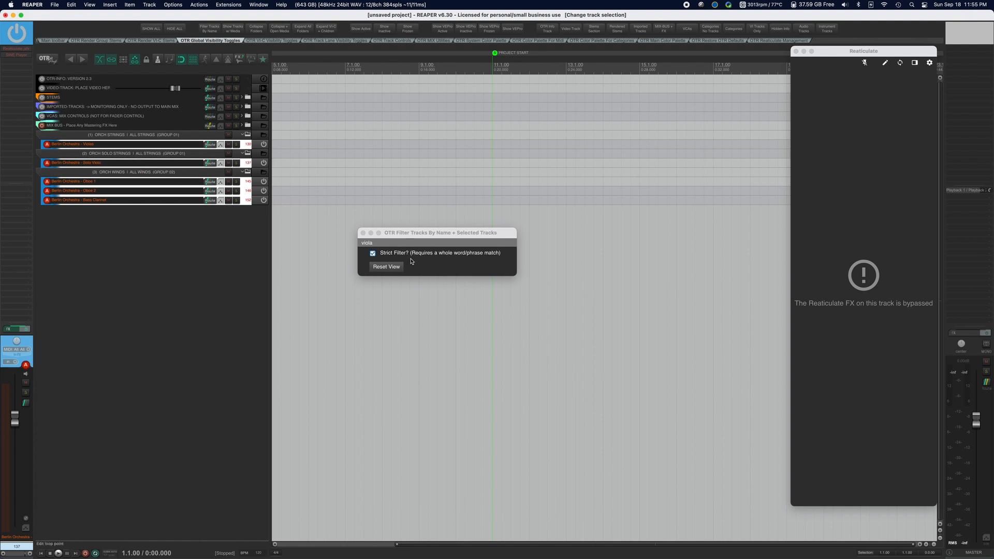
{"action": "left_click", "coordinate": [395, 266]}
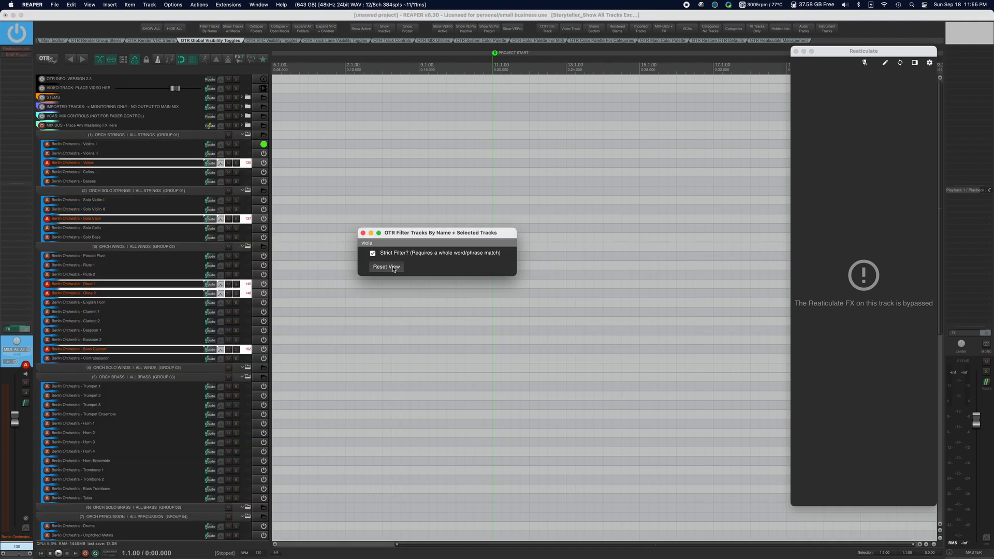
Filter the tracks by the name "trumpet" and select the Trumpet Ensemble track
{"action": "left_click_drag", "start_coordinate": [385, 243], "coordinate": [329, 242]}
{"action": "type", "text": "trumpet"}
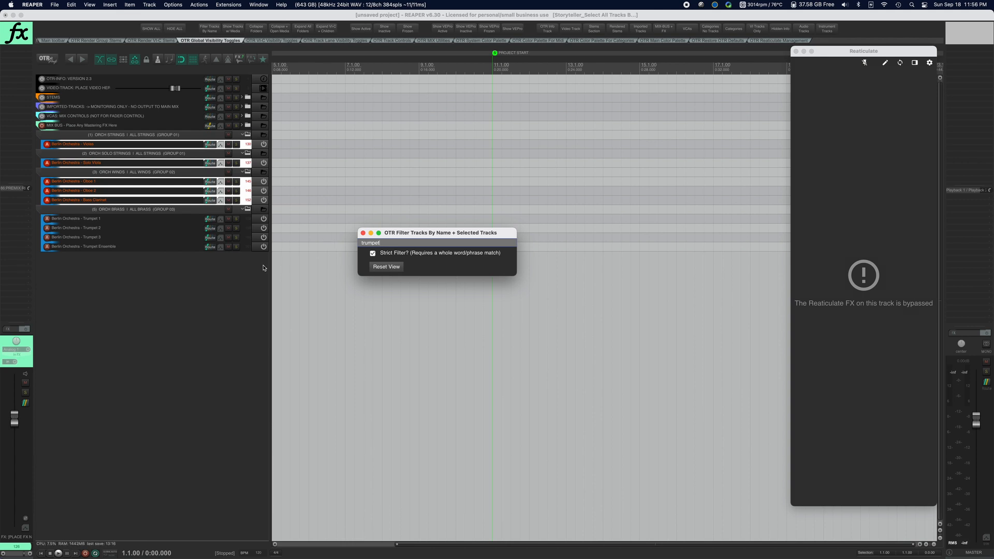
{"action": "left_click", "coordinate": [116, 250]}
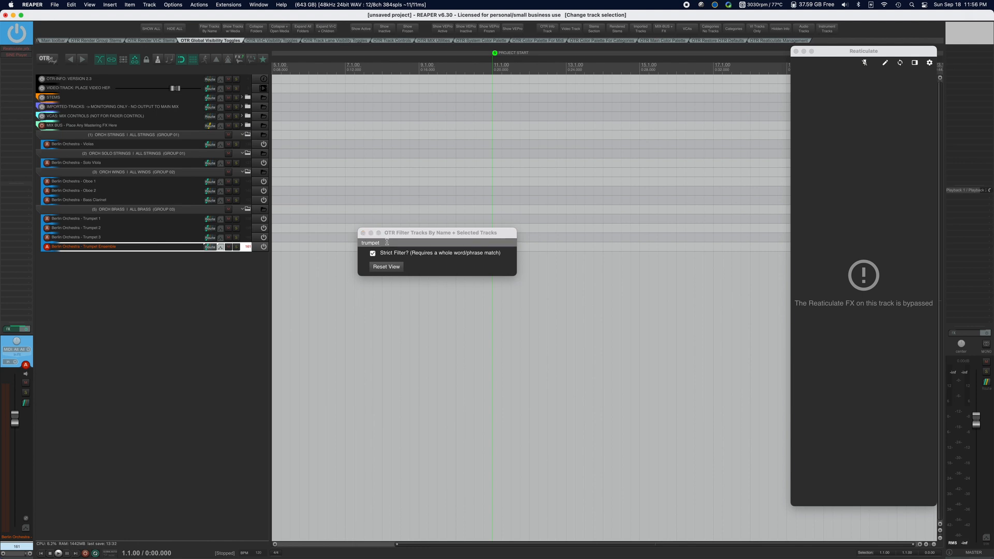
Add Oboe 1, Oboe 2, Bass Clarinet, Solo Viola and Violas back to the track selection
{"action": "left_click", "coordinate": [126, 191], "text": "super"}
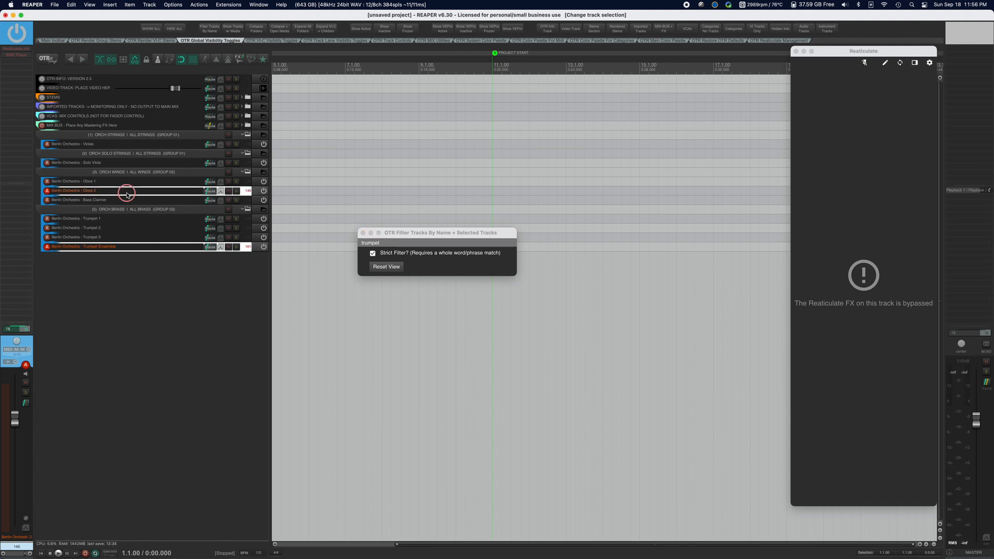
{"action": "left_click", "coordinate": [125, 186], "text": "super"}
{"action": "left_click", "coordinate": [125, 199], "text": "super"}
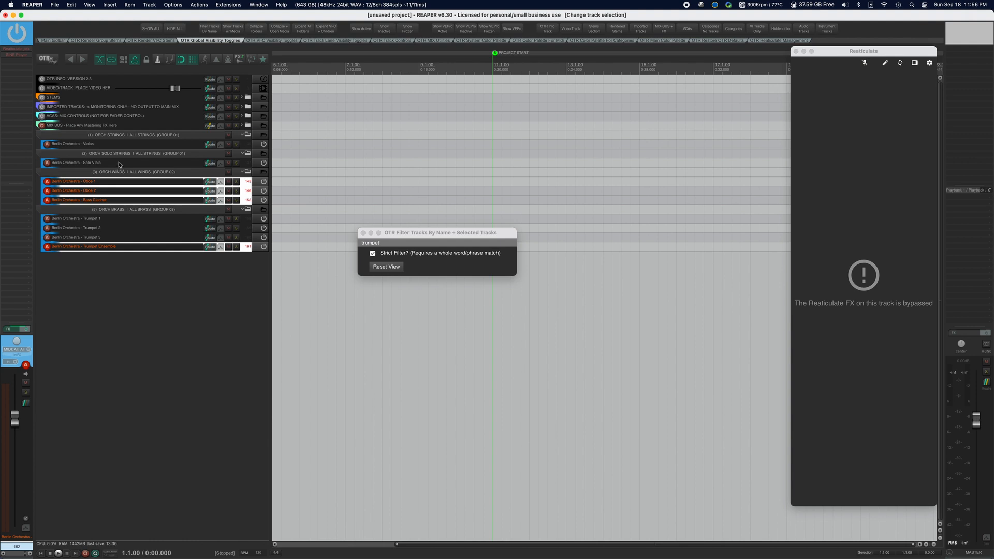
{"action": "left_click", "coordinate": [119, 163], "text": "super"}
{"action": "left_click", "coordinate": [118, 144], "text": "super"}
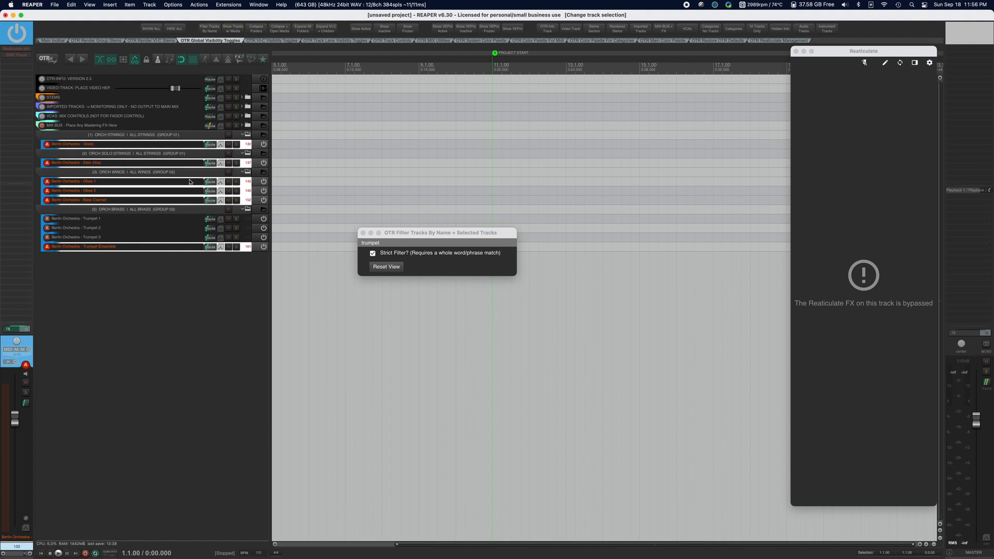
Clear the "trumpet" search term from the name filter to show all tracks
{"action": "left_click", "coordinate": [406, 243]}
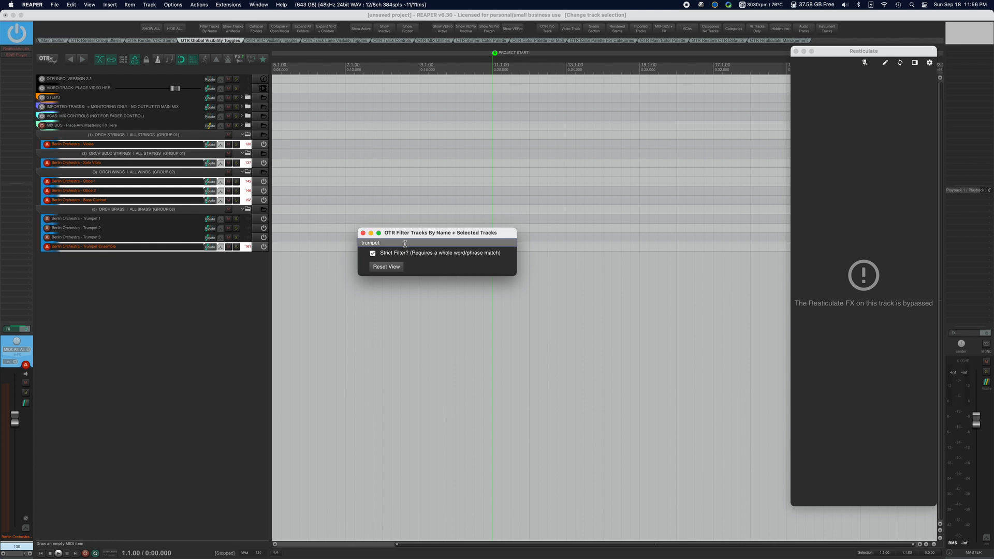
{"action": "key", "text": "BackSpace"}
{"action": "key", "text": "BackSpace"}
{"action": "key", "text": "BackSpace"}
{"action": "key", "text": "BackSpace"}
{"action": "key", "text": "BackSpace"}
{"action": "key", "text": "BackSpace"}
{"action": "key", "text": "BackSpace"}
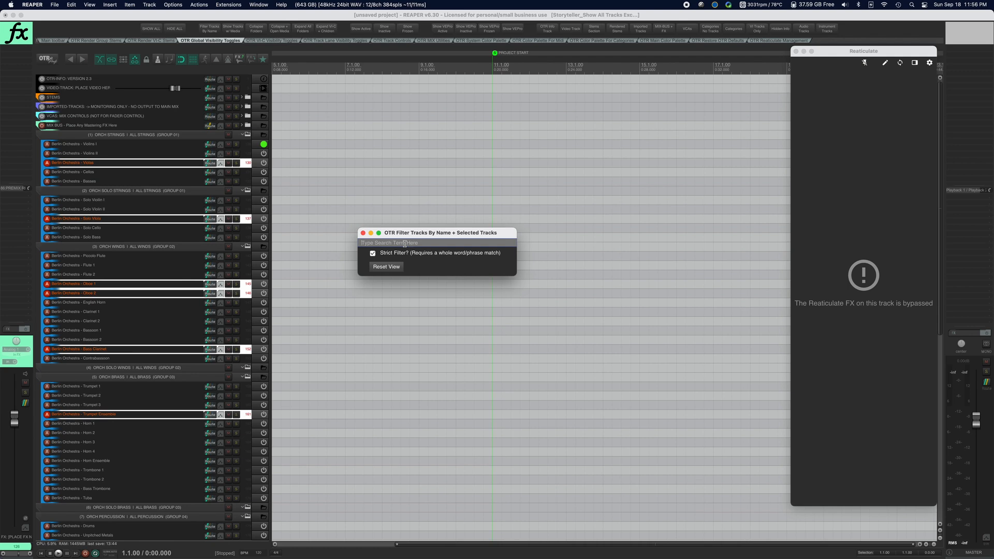
{"action": "type", "text": "flue"}
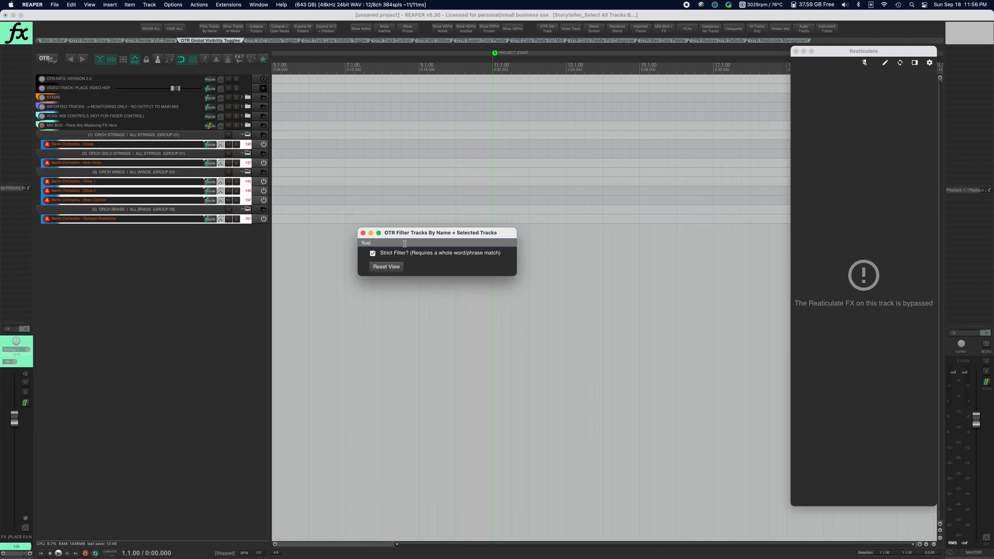
{"action": "key", "text": "BackSpace"}
{"action": "key", "text": "BackSpace"}
{"action": "key", "text": "BackSpace"}
{"action": "key", "text": "BackSpace"}
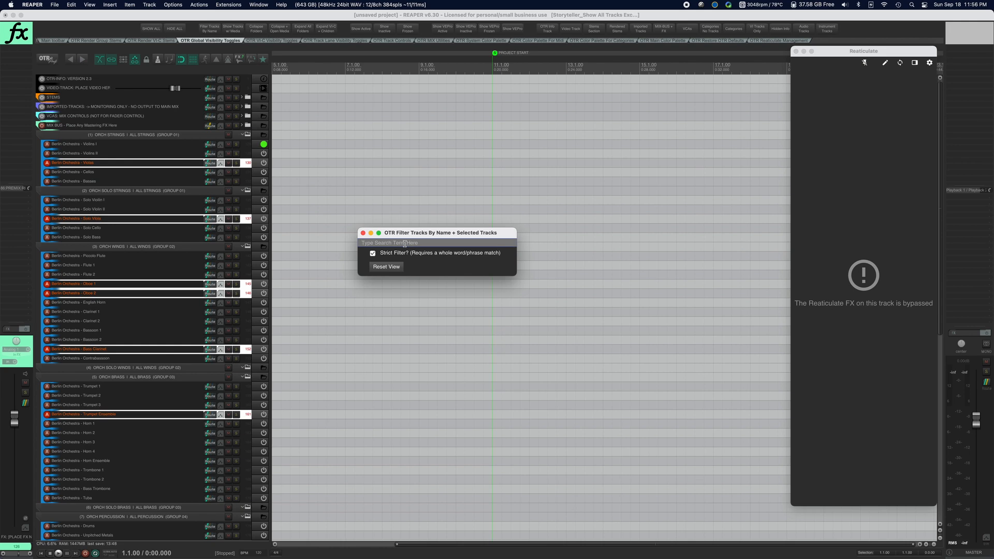
Filter the tracks by the name "harp", add the Harp track to the selection, and reset the view
{"action": "type", "text": "harp"}
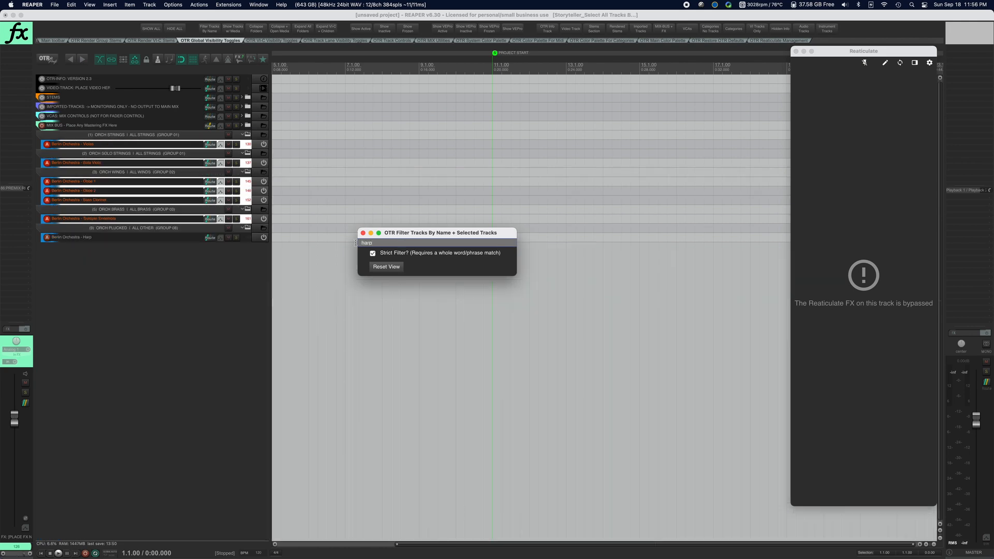
{"action": "left_click", "coordinate": [157, 240], "text": "super"}
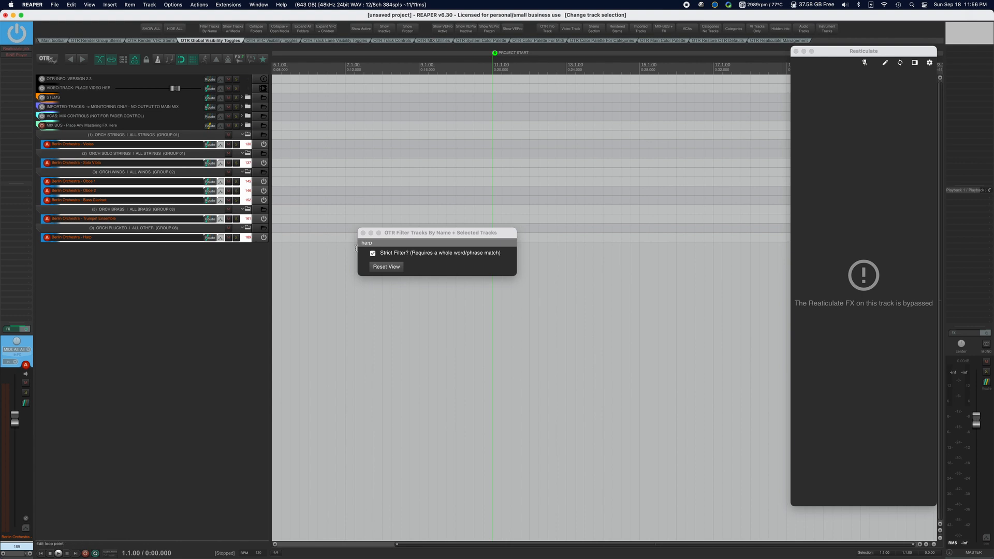
{"action": "left_click", "coordinate": [387, 266]}
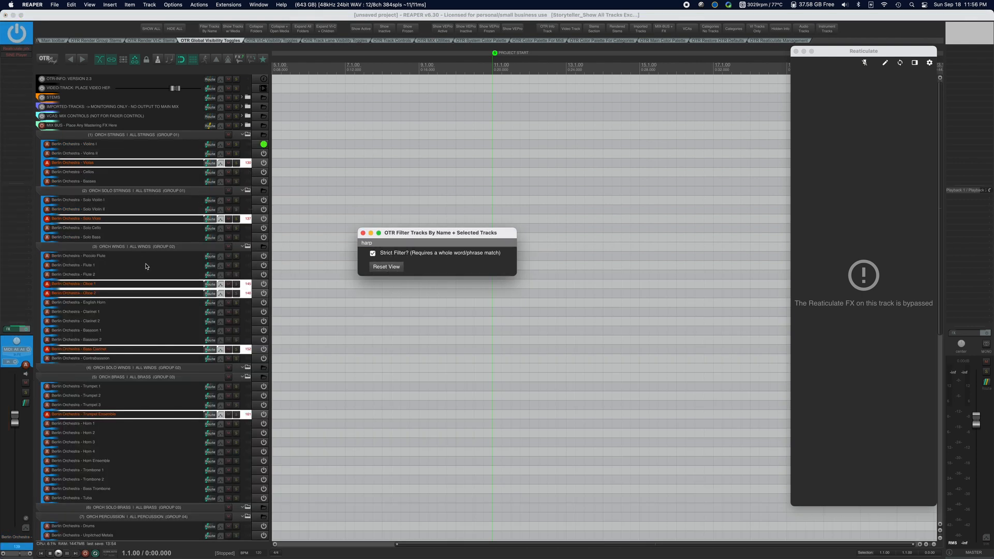
Look over the full track list, rerun the "harp" filter and replace its search term with "a"
{"action": "scroll", "coordinate": [153, 264], "scroll_direction": "down", "scroll_amount": 3}
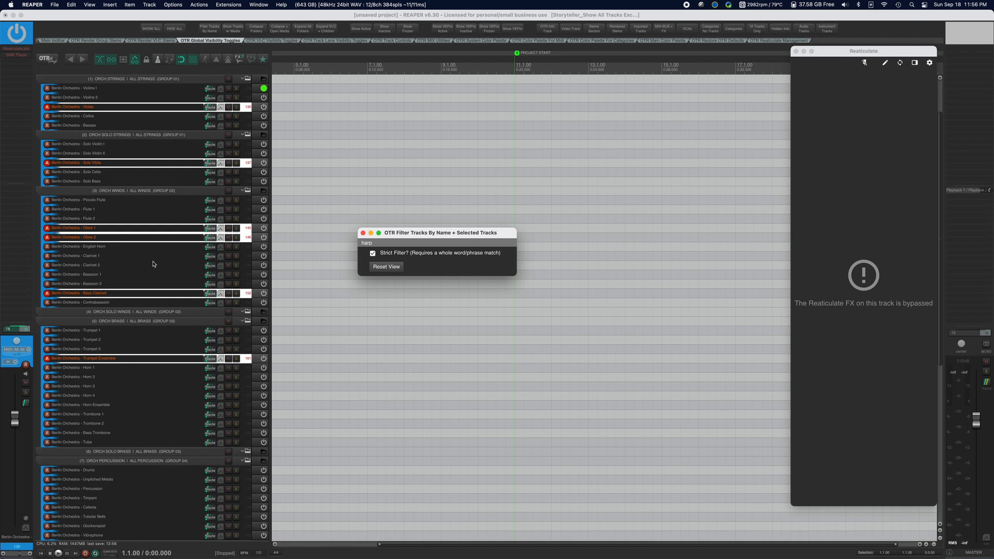
{"action": "scroll", "coordinate": [153, 264], "scroll_direction": "up", "scroll_amount": 3}
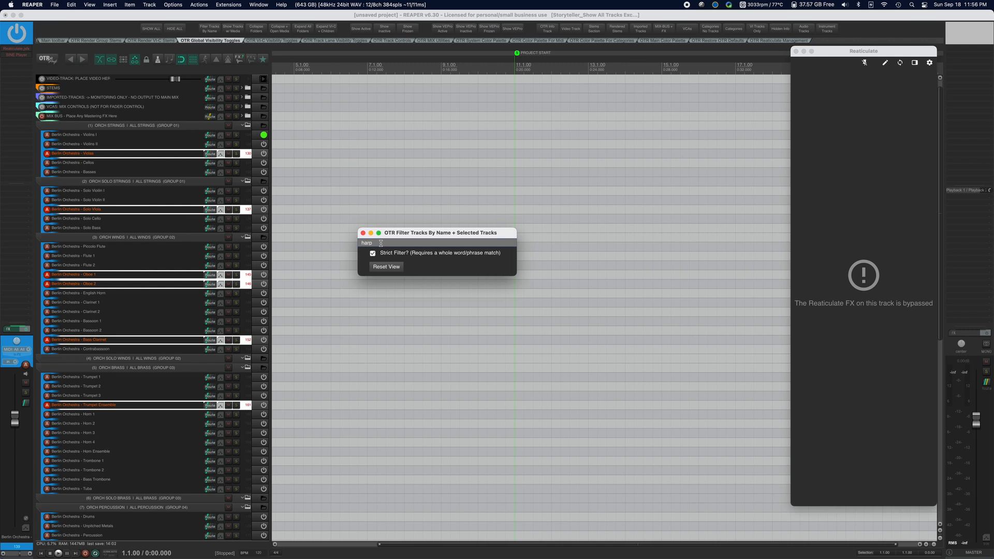
{"action": "key", "text": "Return"}
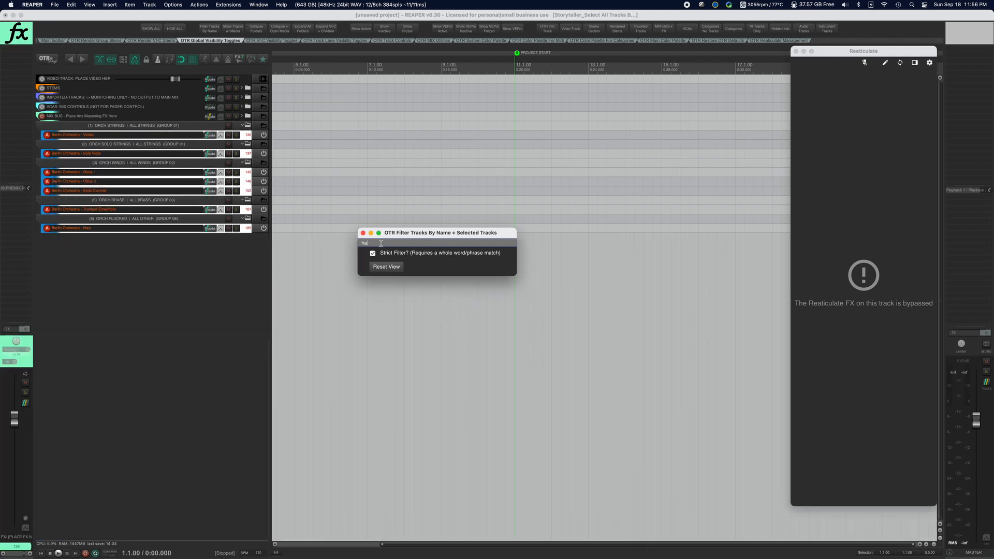
{"action": "key", "text": "BackSpace"}
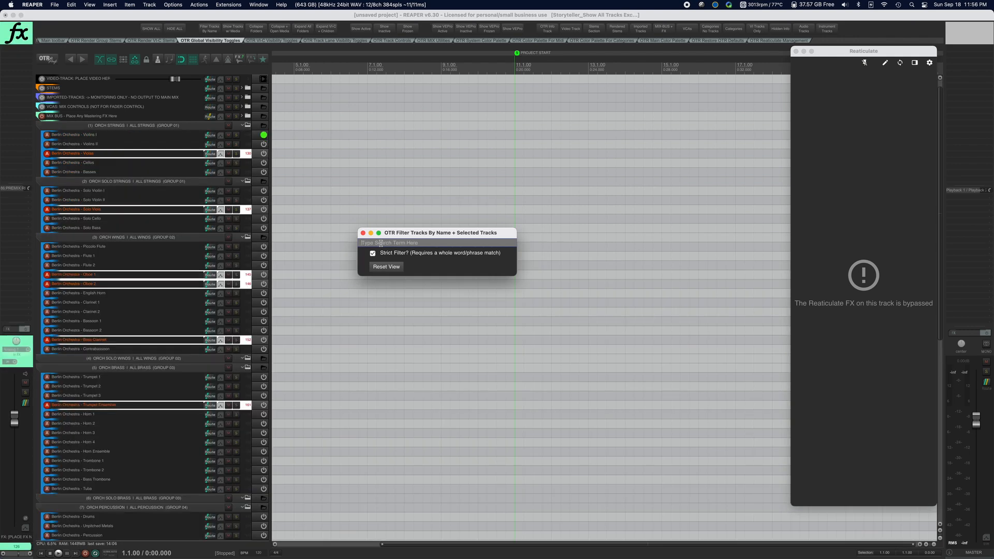
{"action": "type", "text": "a"}
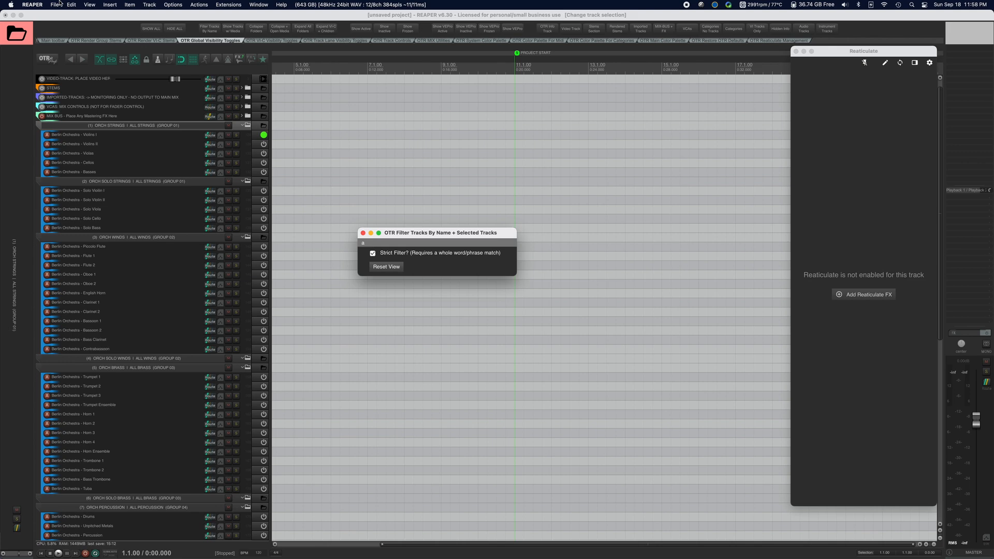
Load the template "Orchestral Tools - Full OTR Project for Flagship SINE Collections (local)" without saving the current project, and close the filter window
{"action": "left_click", "coordinate": [56, 5]}
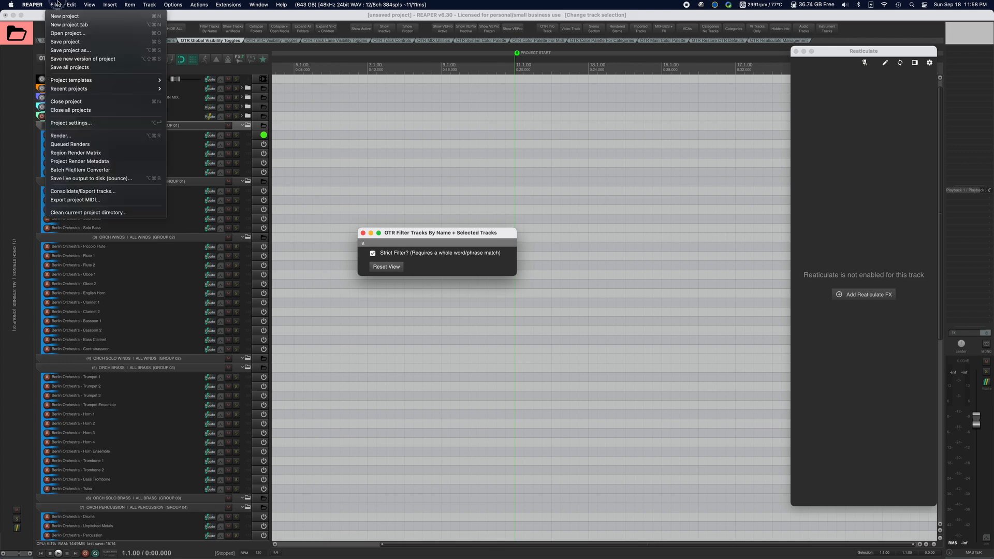
{"action": "mouse_move", "coordinate": [124, 82]}
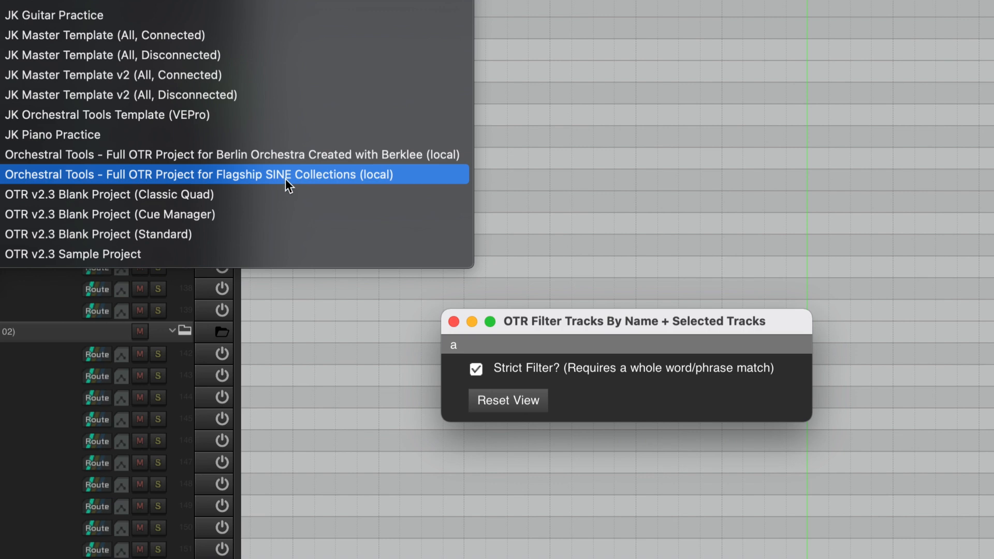
{"action": "left_click", "coordinate": [287, 179]}
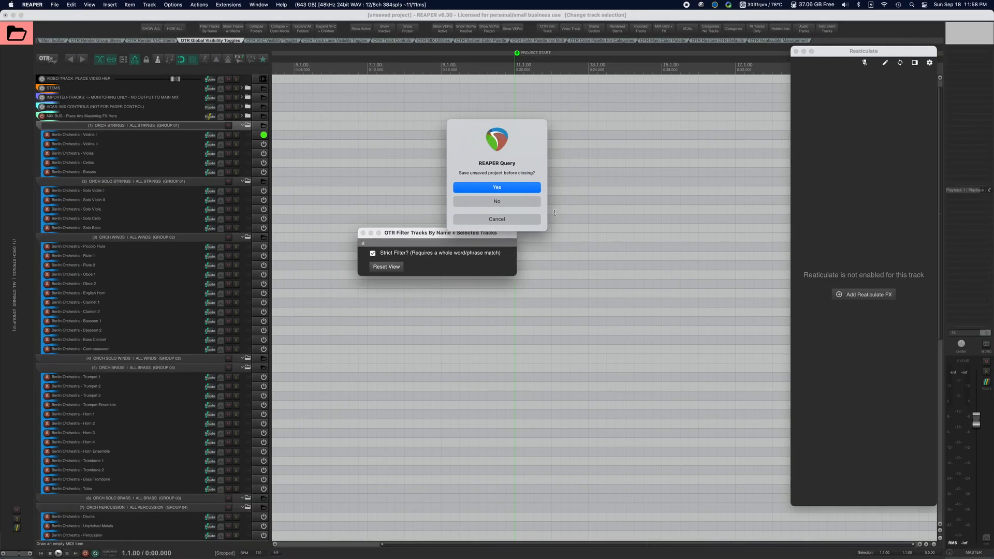
{"action": "left_click", "coordinate": [495, 200]}
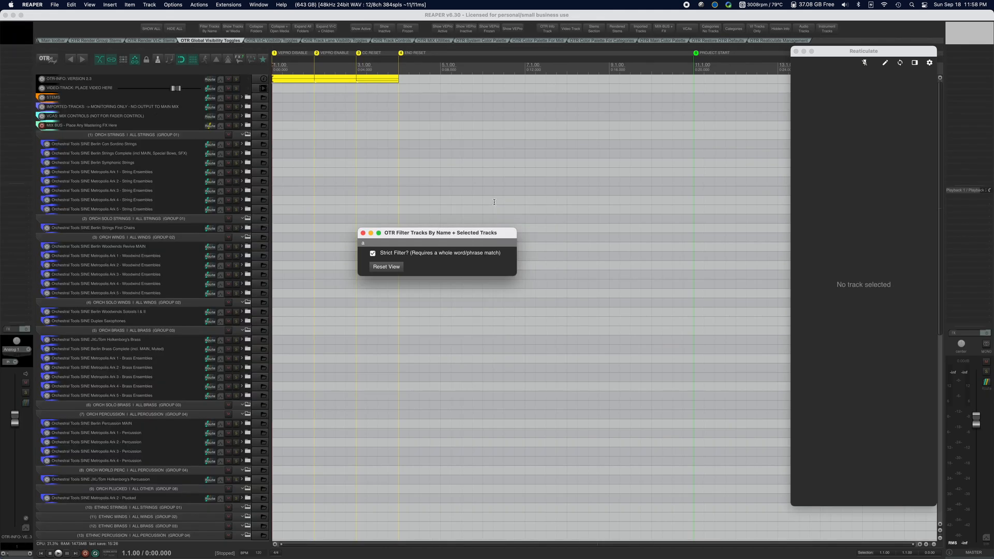
{"action": "left_click", "coordinate": [363, 232]}
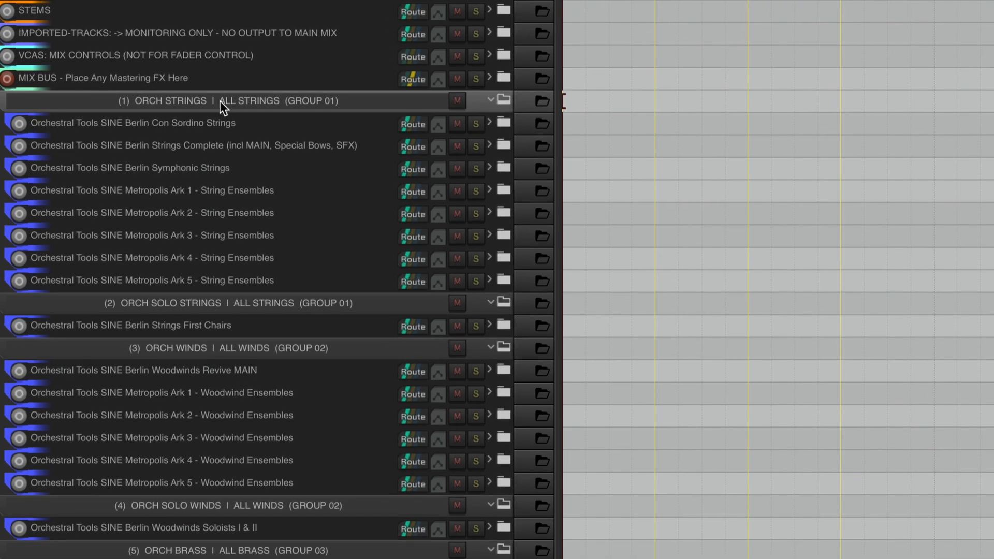
Select the SINE Berlin Con Sordino Strings folder track, followed by SINE Metropolis Ark 1 - String Ensembles, to inspect the strings group
{"action": "left_click", "coordinate": [188, 123]}
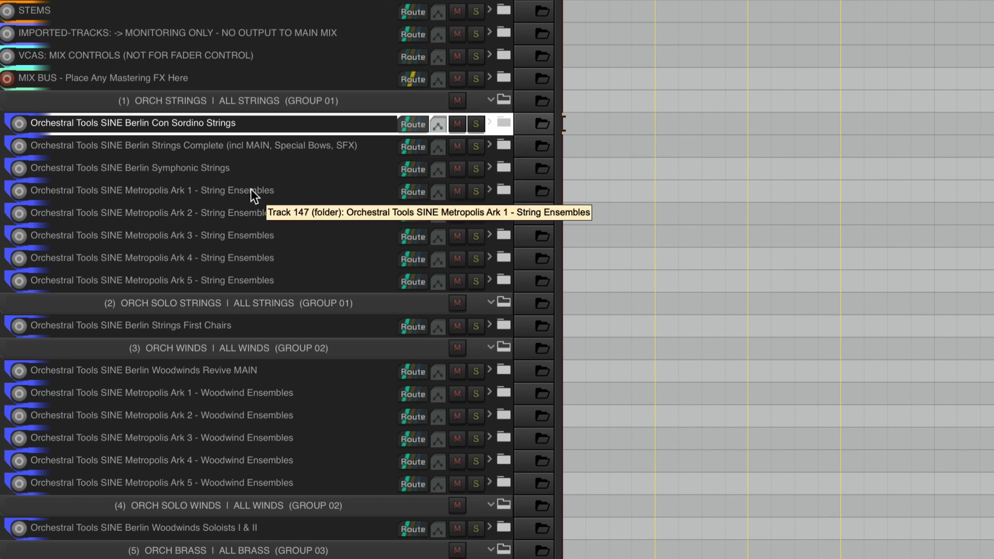
{"action": "scroll", "coordinate": [250, 188], "scroll_direction": "right", "scroll_amount": 1}
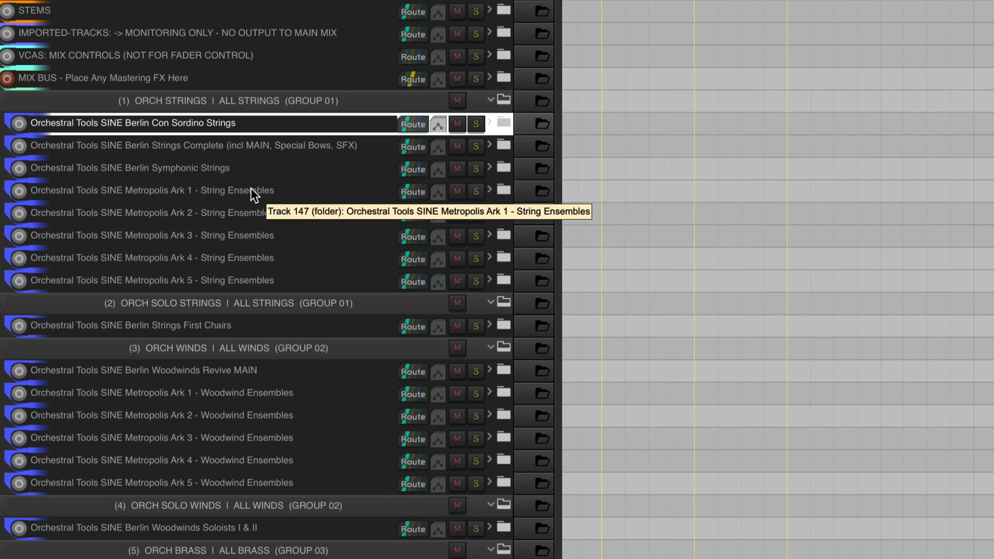
{"action": "left_click", "coordinate": [250, 189]}
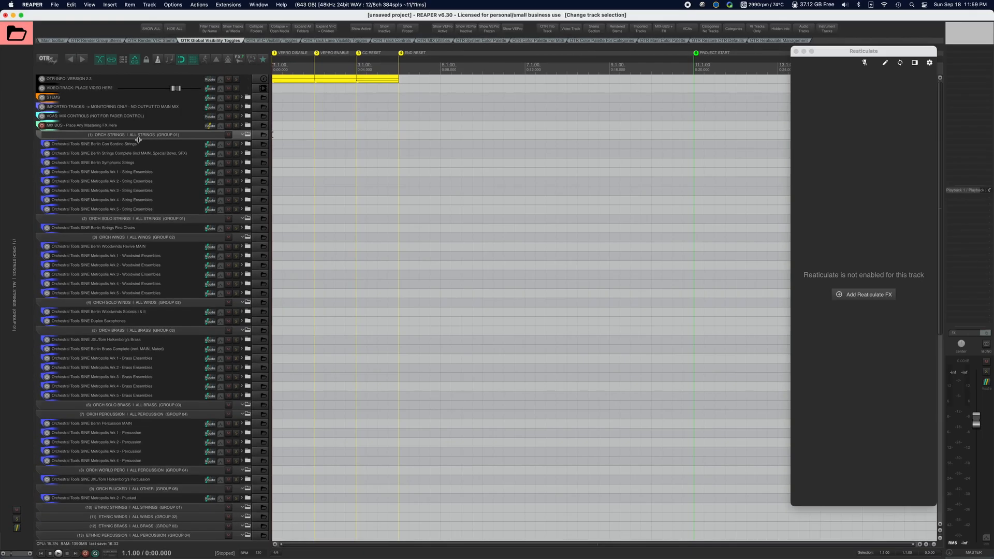
Expand the SINE Berlin Strings Complete, Metropolis Ark 1 - Woodwind Ensembles and Berlin Woodwinds Soloists I & II folder tracks
{"action": "left_click", "coordinate": [155, 155]}
{"action": "left_click", "coordinate": [247, 154]}
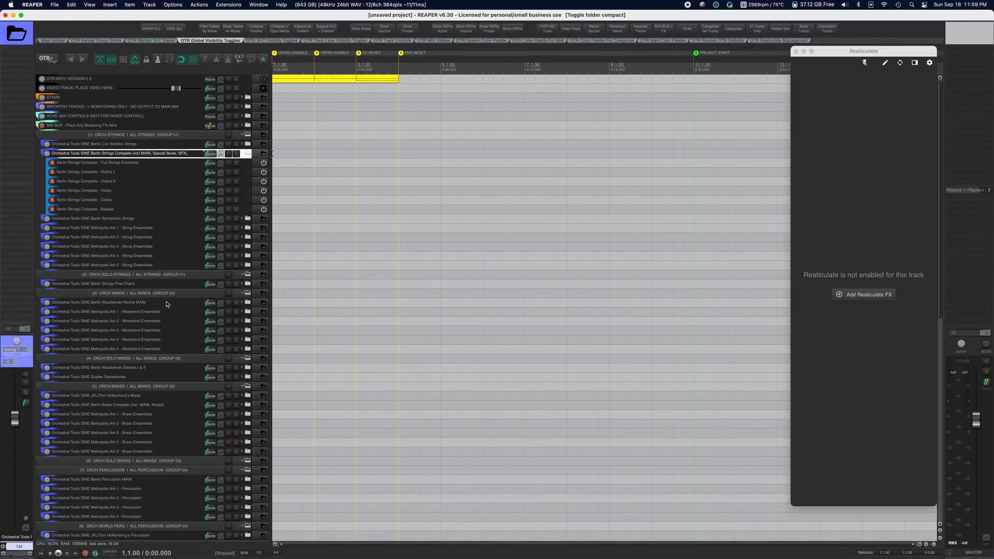
{"action": "left_click", "coordinate": [248, 314]}
{"action": "left_click", "coordinate": [249, 313]}
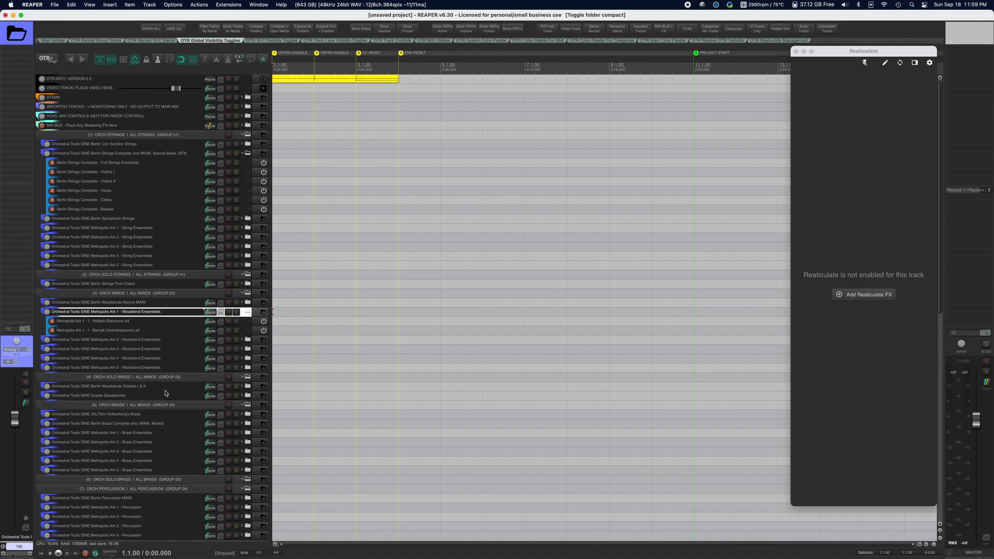
{"action": "left_click", "coordinate": [247, 387]}
{"action": "left_click", "coordinate": [247, 388]}
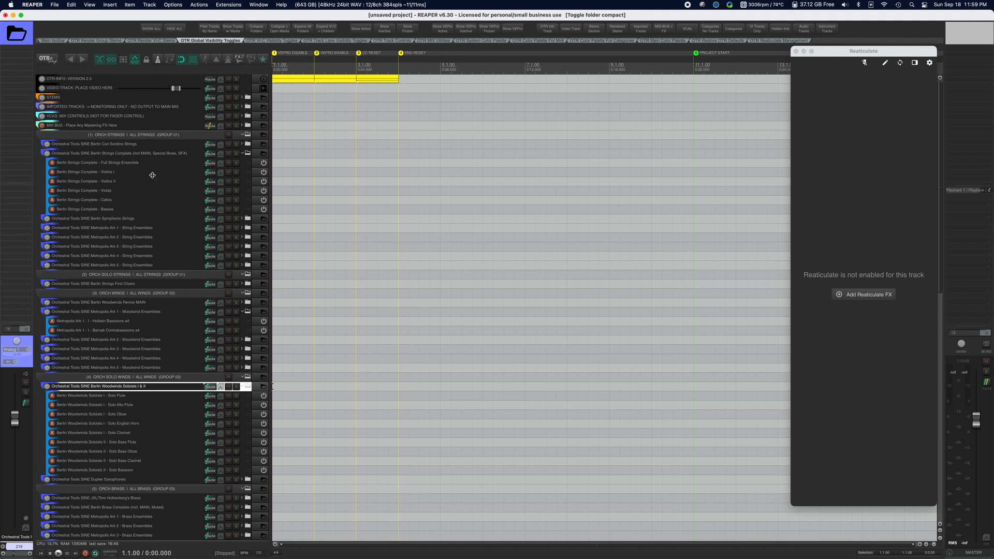
Add empty MIDI items on the Berlin Strings Violins I and Violas tracks and on the soloist woodwinds' Solo English Horn and Solo Bass Flute tracks
{"action": "left_click_drag", "start_coordinate": [325, 172], "coordinate": [451, 190]}
{"action": "left_click", "coordinate": [387, 227]}
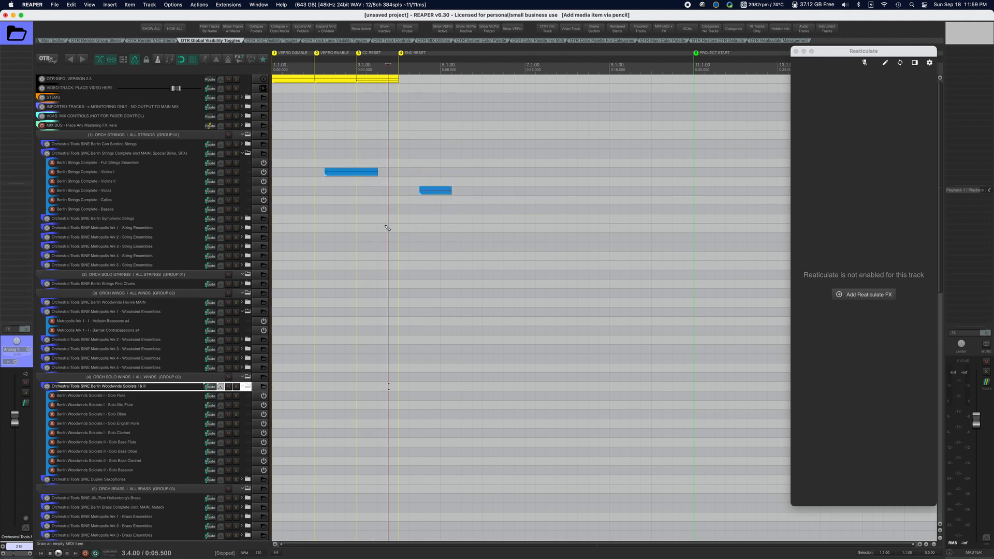
{"action": "key", "text": "ctrl+m"}
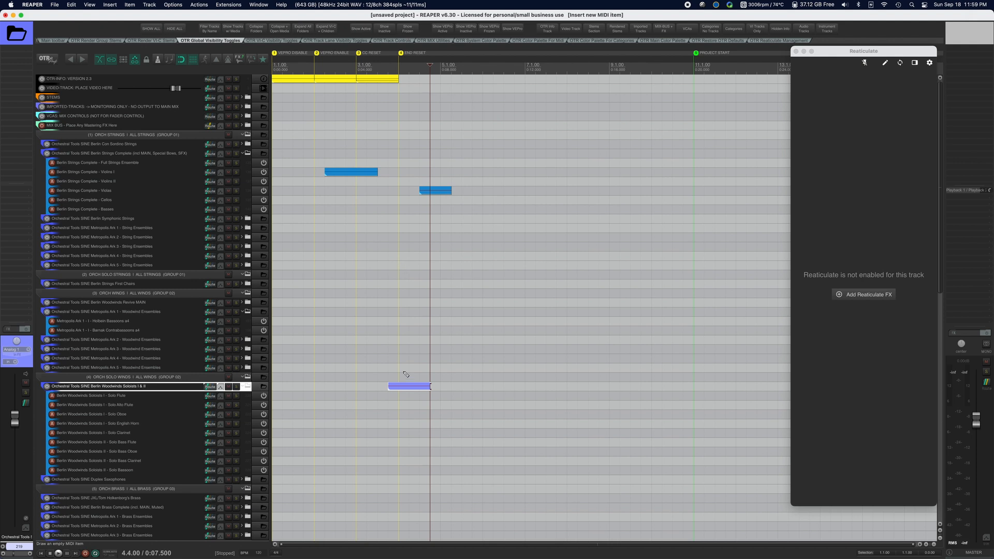
{"action": "left_click", "coordinate": [444, 417]}
{"action": "key", "text": "ctrl+m"}
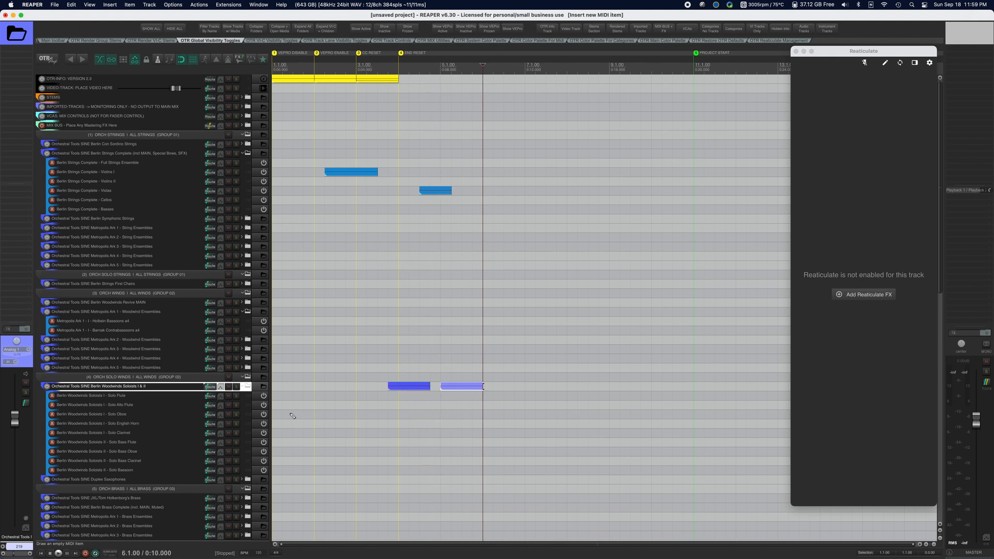
{"action": "left_click_drag", "start_coordinate": [417, 385], "coordinate": [411, 424]}
{"action": "left_click_drag", "start_coordinate": [458, 387], "coordinate": [458, 443]}
Insert a MIDI item on the Solo Oboe track and move it down to the Solo Bassoon track
{"action": "left_click", "coordinate": [179, 415]}
{"action": "key", "text": "ctrl+m"}
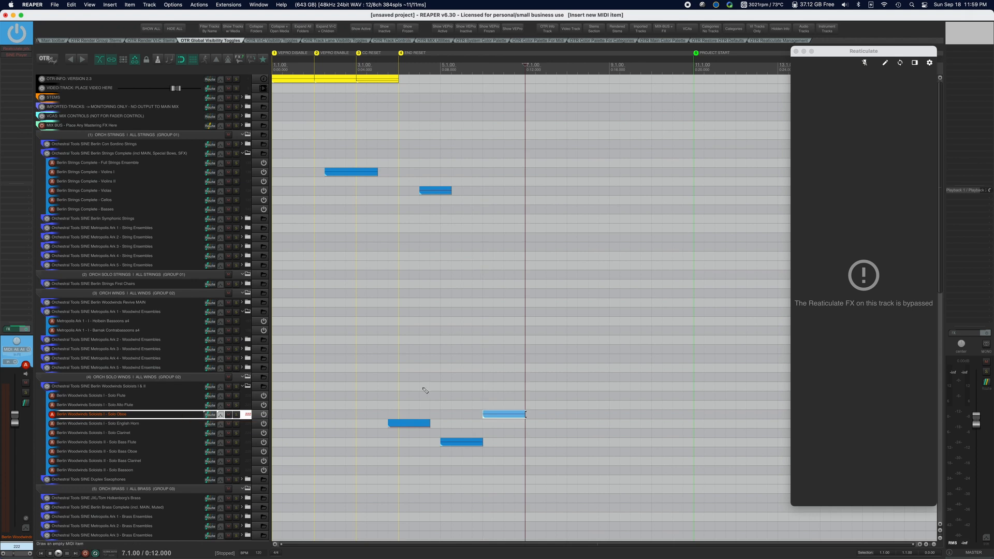
{"action": "left_click_drag", "start_coordinate": [498, 414], "coordinate": [508, 471]}
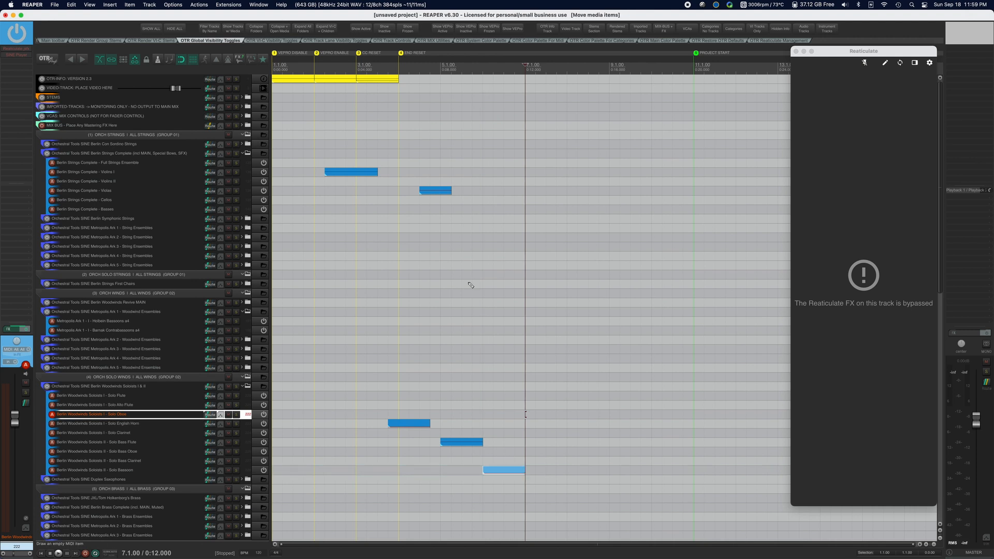
Draw one MIDI item on Full Strings Ensemble, two on Basses, and one on Solo Bass Oboe that is moved to Metropolis Ark 1 Contrabassoons
{"action": "left_click_drag", "start_coordinate": [472, 163], "coordinate": [504, 163]}
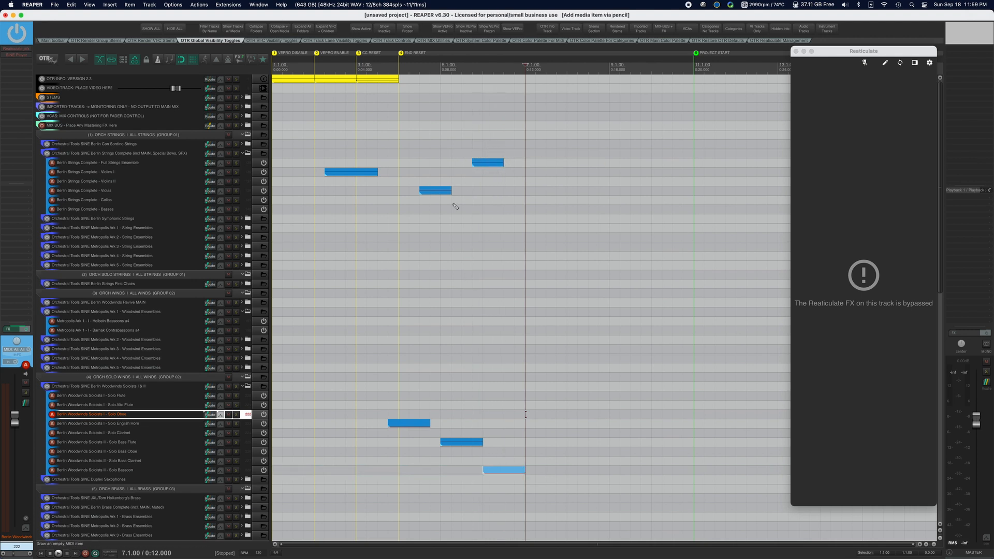
{"action": "left_click_drag", "start_coordinate": [347, 209], "coordinate": [409, 210]}
{"action": "left_click_drag", "start_coordinate": [336, 451], "coordinate": [367, 452]}
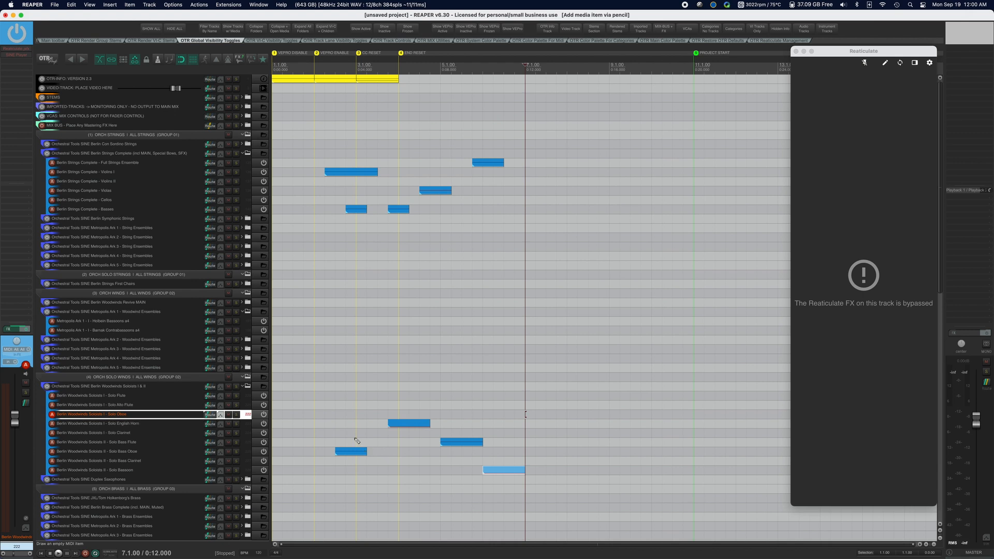
{"action": "left_click_drag", "start_coordinate": [354, 453], "coordinate": [358, 336]}
{"action": "scroll", "coordinate": [421, 278], "scroll_direction": "down", "scroll_amount": 3}
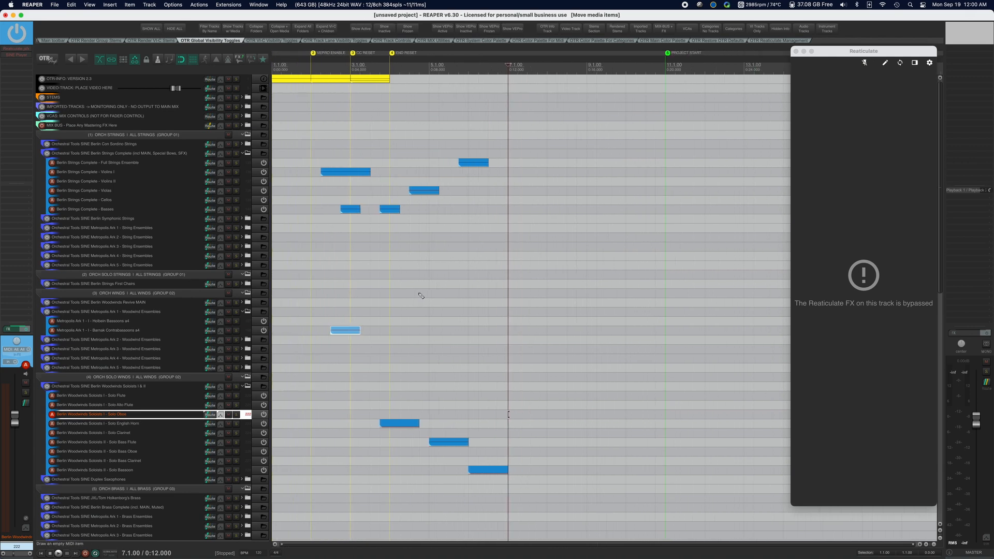
{"action": "scroll", "coordinate": [422, 295], "scroll_direction": "down", "scroll_amount": 1}
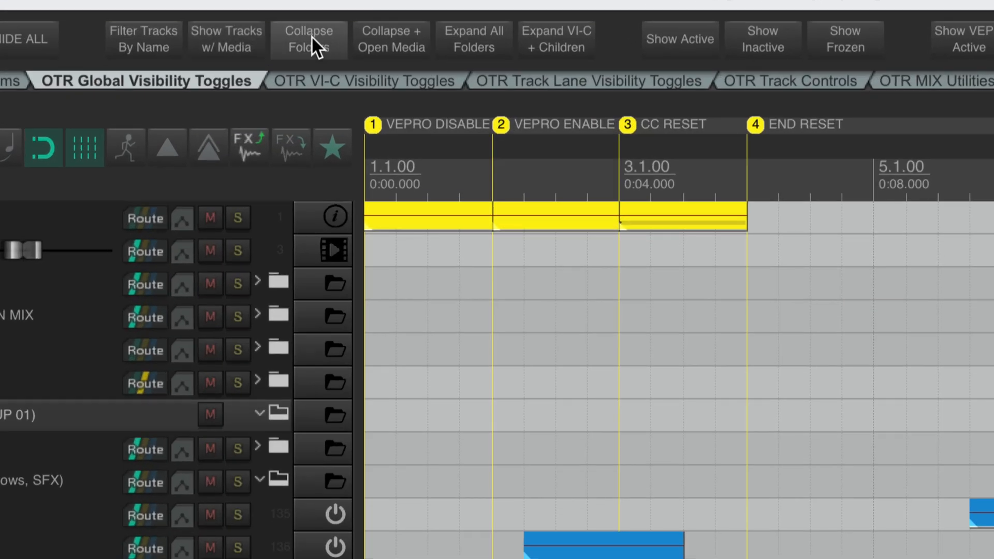
Collapse all folders, reopen only the folders that contain media, and look through the track list
{"action": "left_click", "coordinate": [312, 35]}
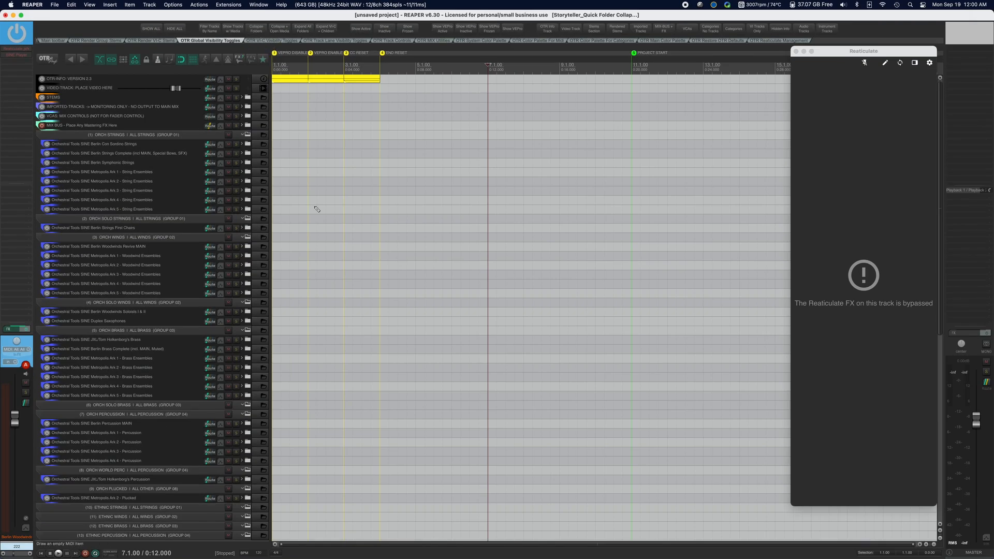
{"action": "left_click", "coordinate": [287, 31]}
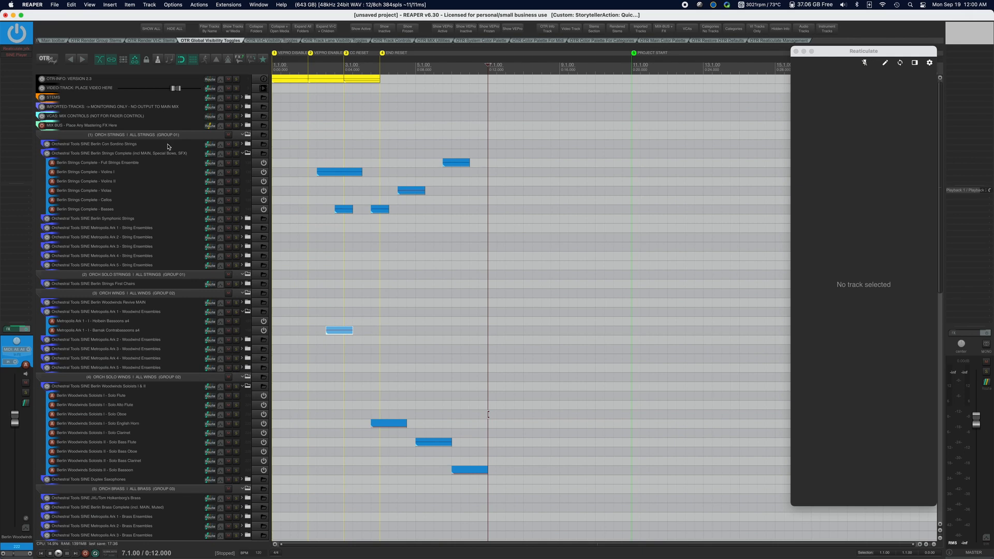
{"action": "scroll", "coordinate": [137, 231], "scroll_direction": "down", "scroll_amount": 5}
{"action": "scroll", "coordinate": [137, 232], "scroll_direction": "down", "scroll_amount": 3}
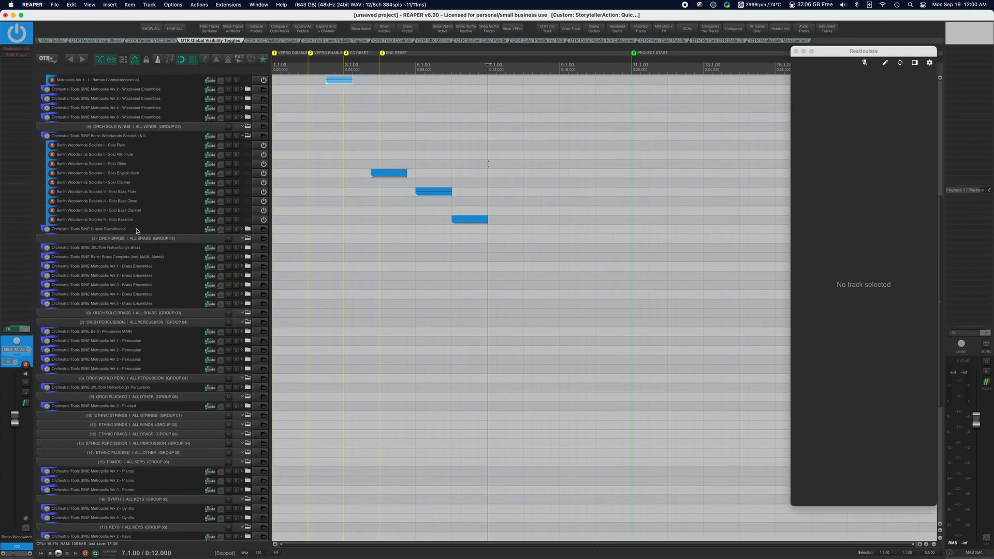
{"action": "scroll", "coordinate": [137, 231], "scroll_direction": "up", "scroll_amount": 8}
{"action": "scroll", "coordinate": [137, 232], "scroll_direction": "right", "scroll_amount": 5}
{"action": "scroll", "coordinate": [137, 232], "scroll_direction": "up", "scroll_amount": 1}
{"action": "scroll", "coordinate": [138, 232], "scroll_direction": "left", "scroll_amount": 5}
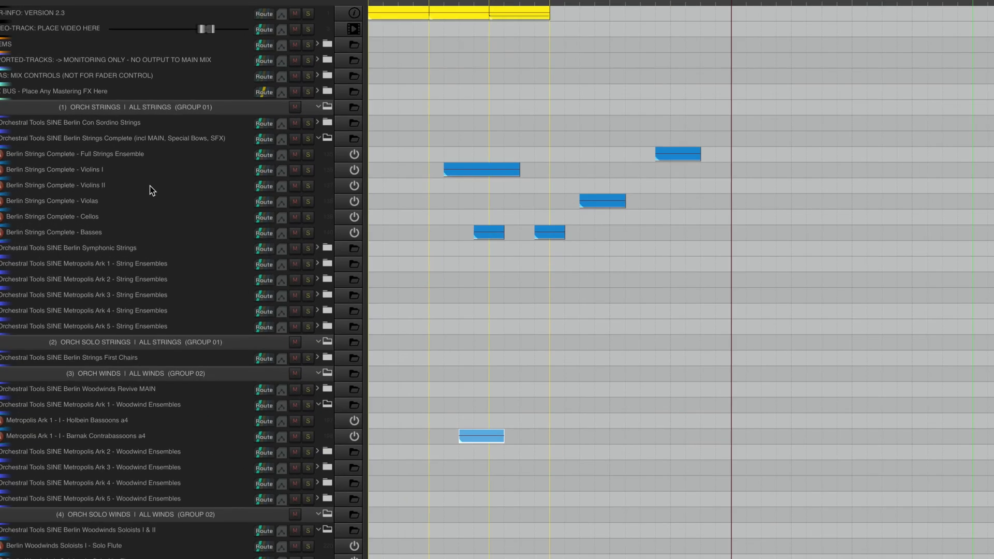
Show only the tracks with media, and draw two more MIDI items on the Berlin Strings Violins I track
{"action": "left_click", "coordinate": [142, 181]}
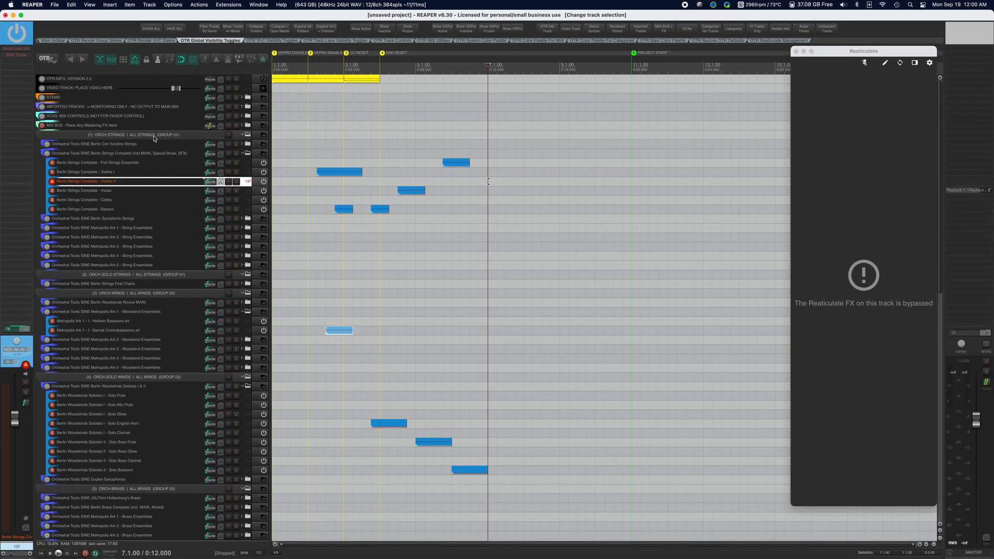
{"action": "left_click", "coordinate": [154, 136]}
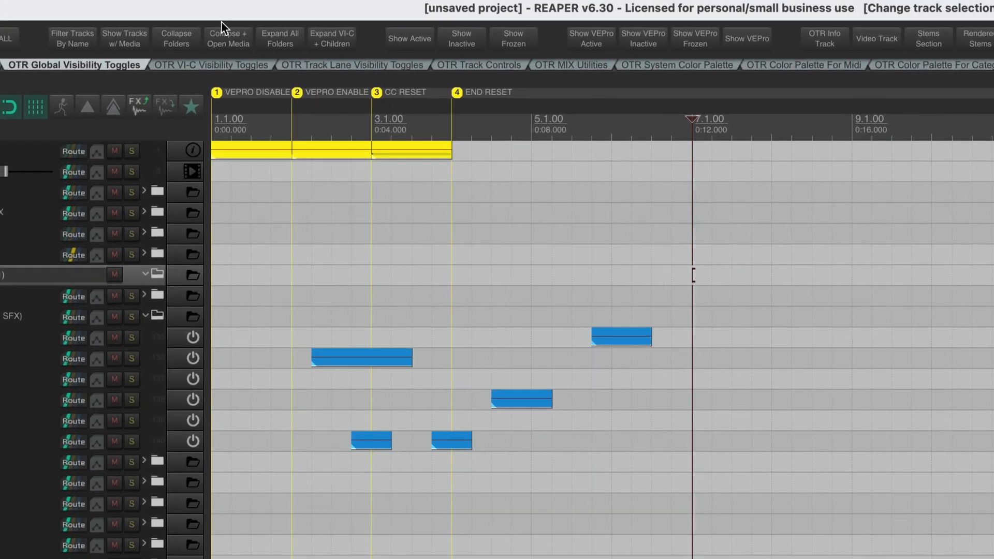
{"action": "left_click", "coordinate": [135, 38]}
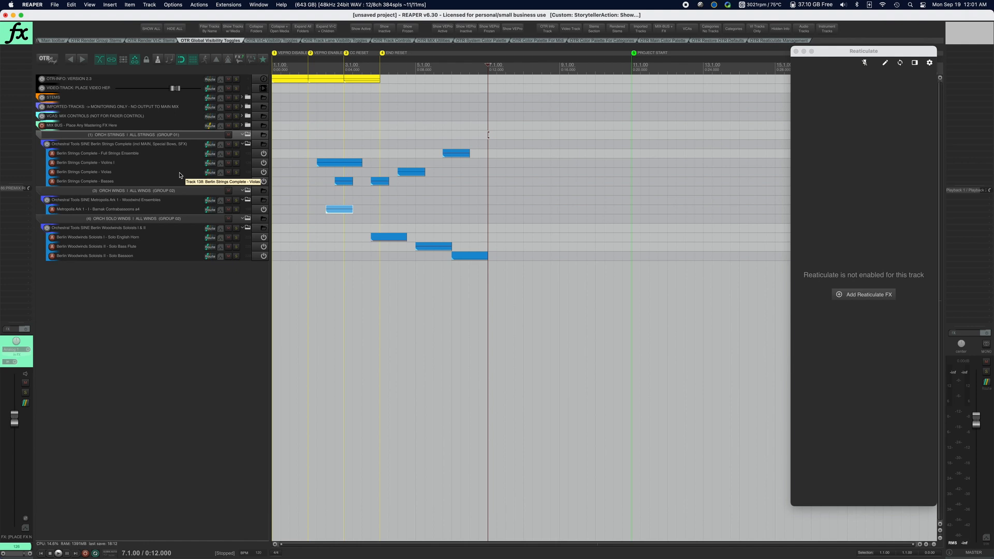
{"action": "left_click", "coordinate": [171, 136]}
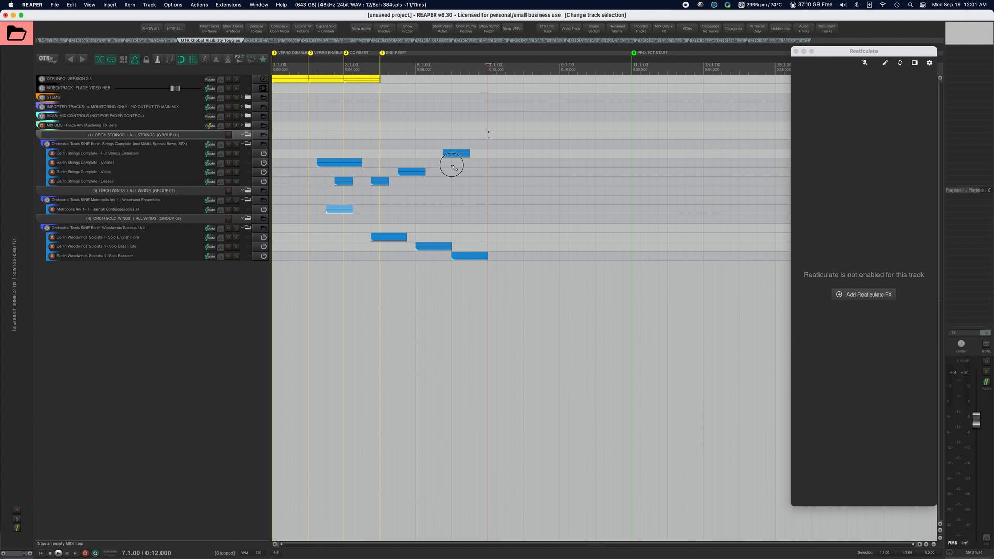
{"action": "left_click_drag", "start_coordinate": [450, 164], "coordinate": [598, 169]}
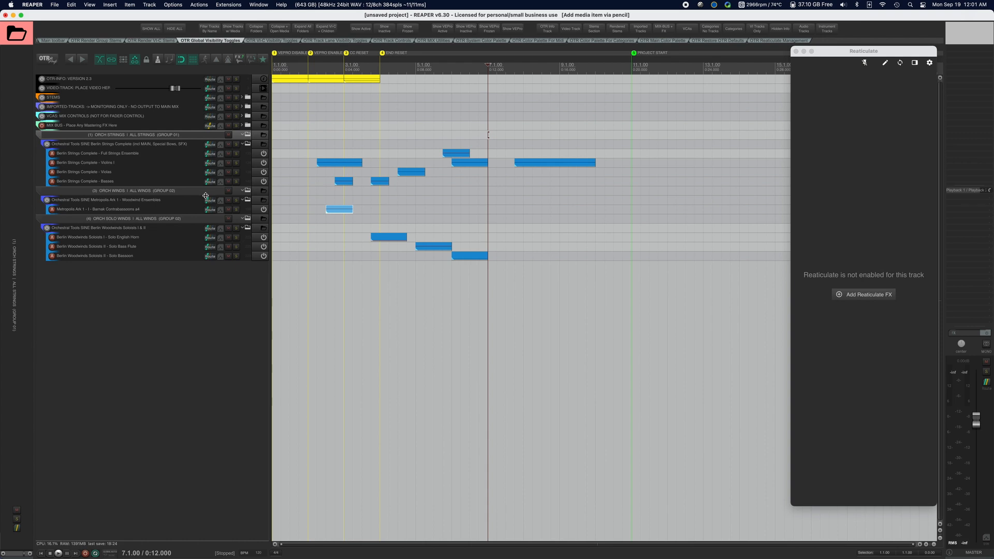
From the Berlin Strings Complete folder, step the track selection down to the solo woodwinds and back up twice, ending on Violins I
{"action": "left_click", "coordinate": [134, 145]}
{"action": "key", "text": "Down"}
{"action": "key", "text": "Down"}
{"action": "key", "text": "Down"}
{"action": "key", "text": "Down"}
{"action": "key", "text": "Down"}
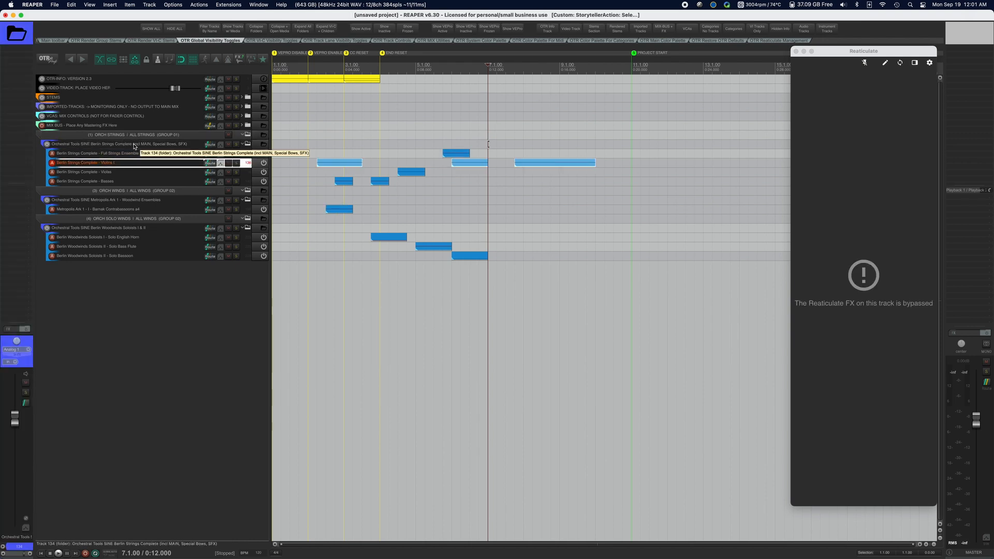
{"action": "key", "text": "Down"}
{"action": "key", "text": "Down"}
{"action": "key", "text": "Down"}
{"action": "key", "text": "Down"}
{"action": "key", "text": "Down"}
{"action": "key", "text": "Down"}
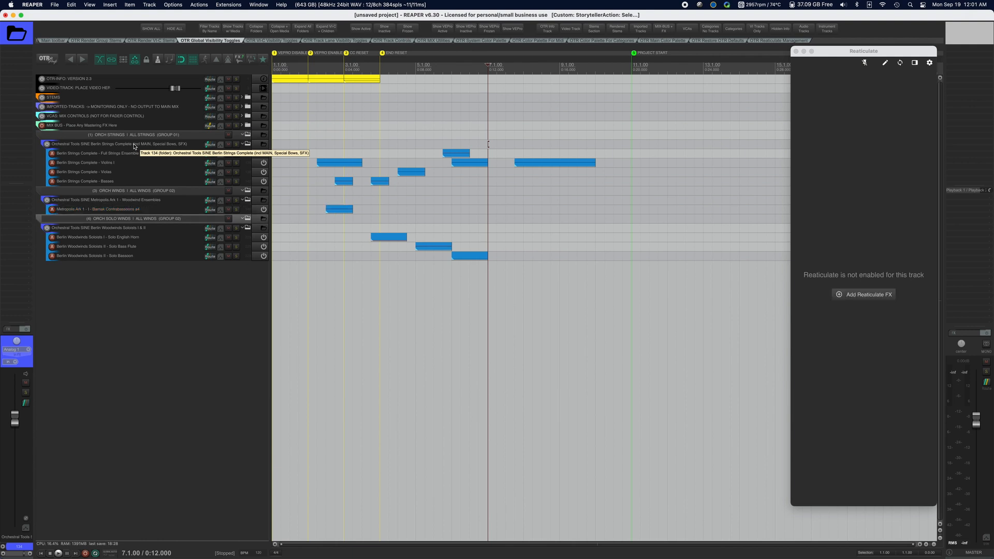
{"action": "key", "text": "Down"}
{"action": "key", "text": "Up"}
{"action": "key", "text": "Up"}
{"action": "key", "text": "Up"}
{"action": "key", "text": "Up"}
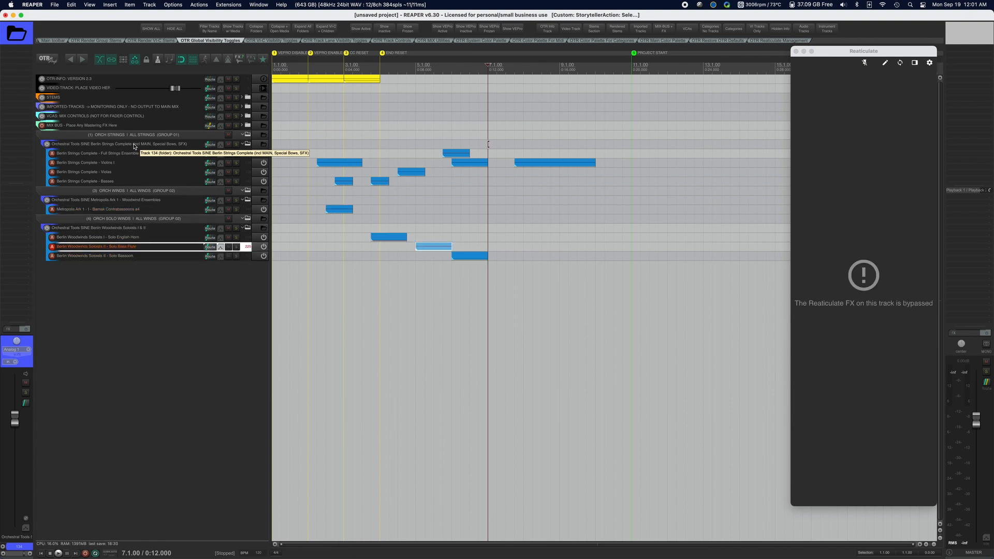
{"action": "key", "text": "Up"}
{"action": "key", "text": "Up"}
{"action": "key", "text": "Up"}
{"action": "key", "text": "Up"}
{"action": "key", "text": "Up"}
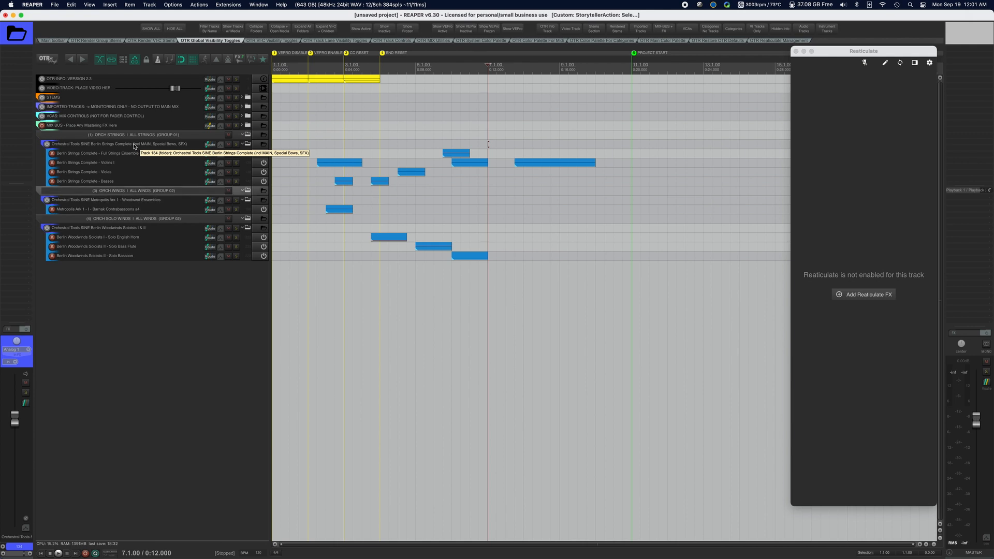
{"action": "key", "text": "Up"}
{"action": "key", "text": "Up"}
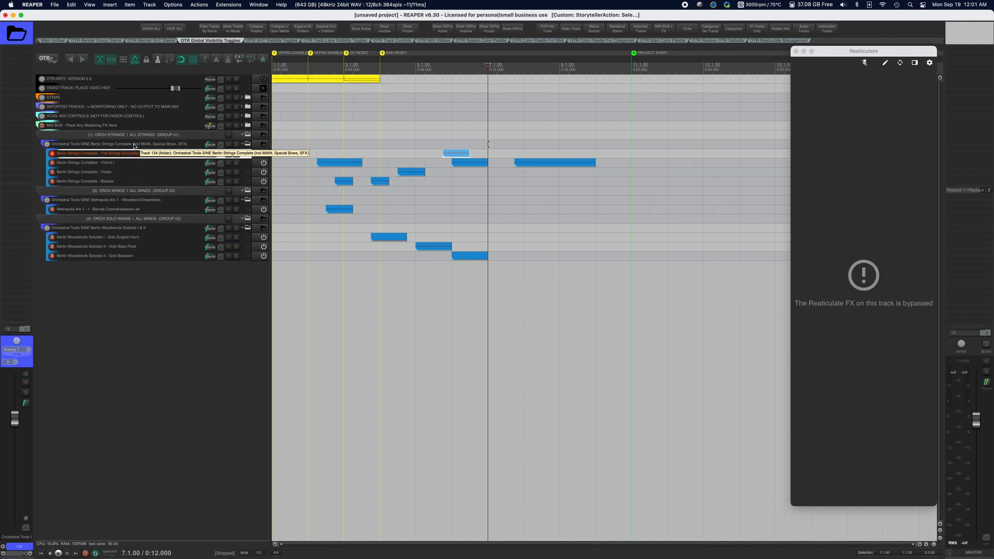
{"action": "key", "text": "Up"}
{"action": "key", "text": "Up"}
{"action": "key", "text": "Down"}
{"action": "key", "text": "Down"}
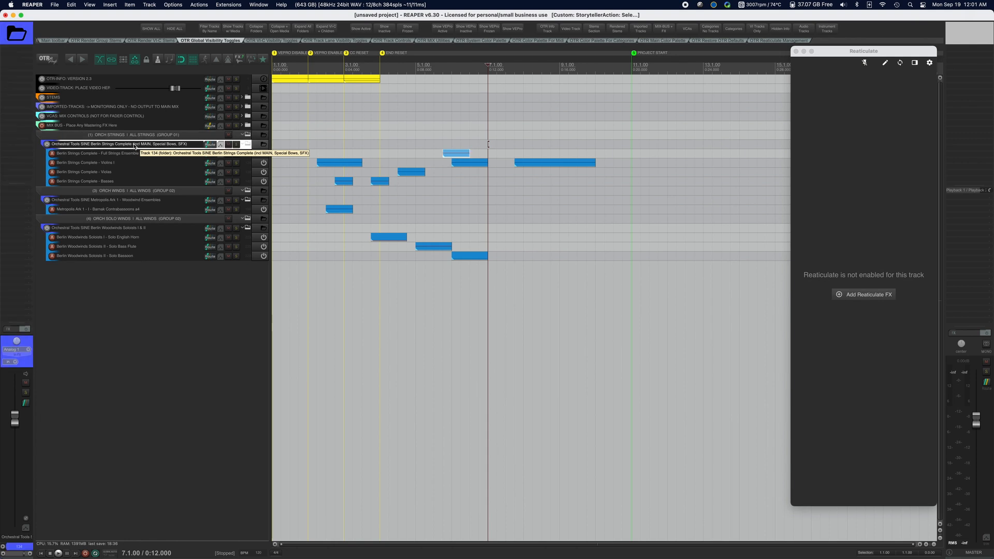
{"action": "key", "text": "Down"}
{"action": "key", "text": "Down"}
{"action": "key", "text": "Down"}
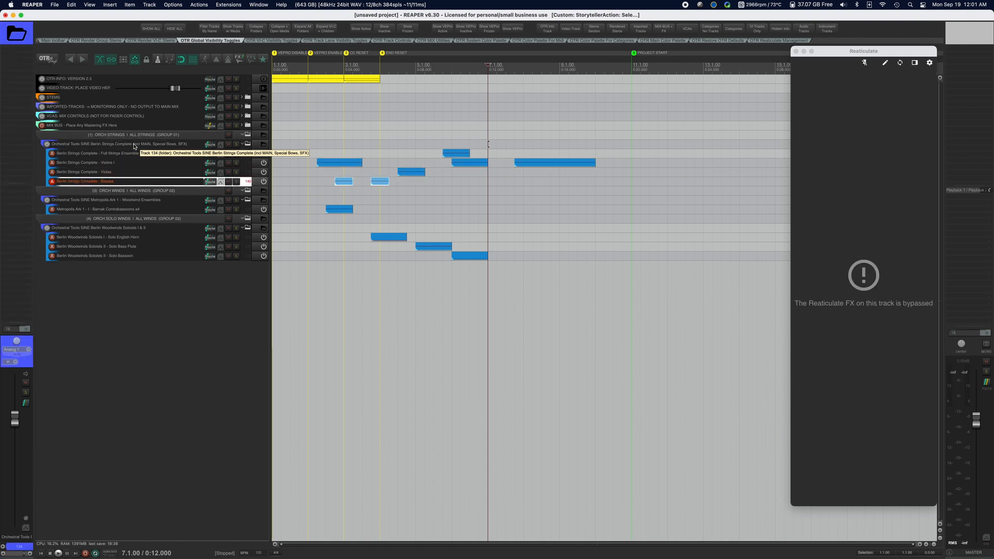
{"action": "key", "text": "Down"}
{"action": "key", "text": "Down"}
{"action": "key", "text": "Down"}
{"action": "key", "text": "Down"}
{"action": "key", "text": "Down"}
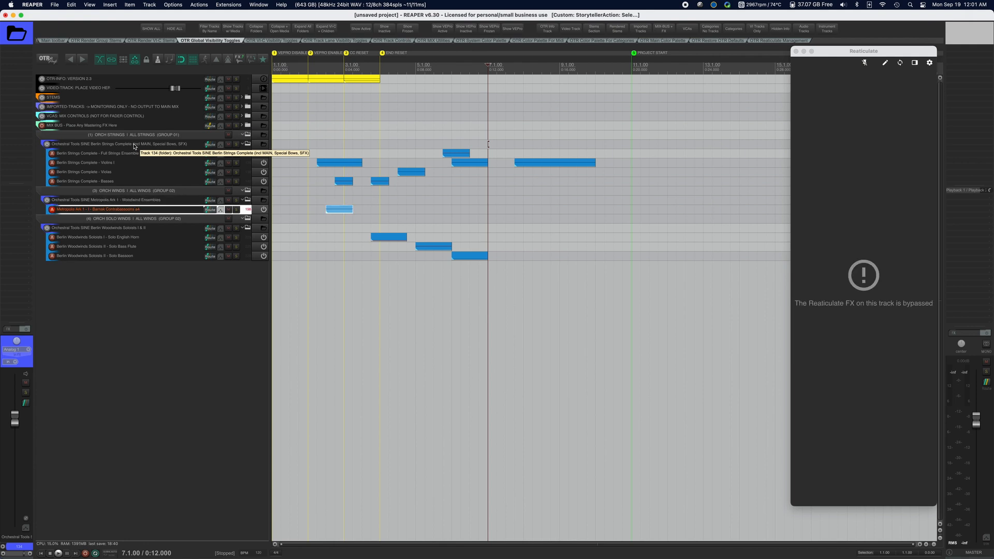
{"action": "key", "text": "Down"}
{"action": "key", "text": "Down"}
{"action": "key", "text": "Down"}
{"action": "key", "text": "Up"}
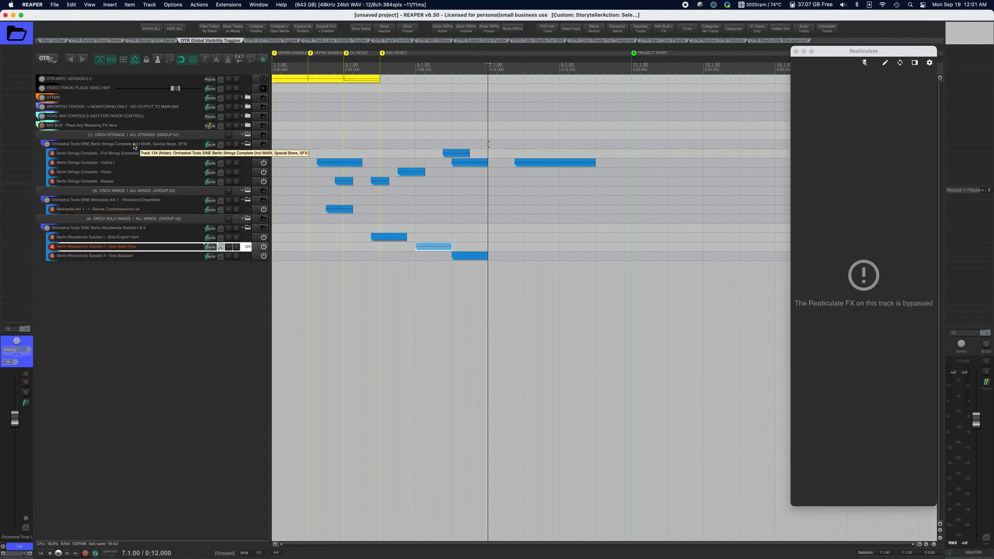
{"action": "key", "text": "Up"}
{"action": "key", "text": "Up"}
{"action": "key", "text": "Up"}
{"action": "key", "text": "Up"}
{"action": "key", "text": "Up"}
{"action": "key", "text": "Up"}
{"action": "key", "text": "Up"}
{"action": "key", "text": "Up"}
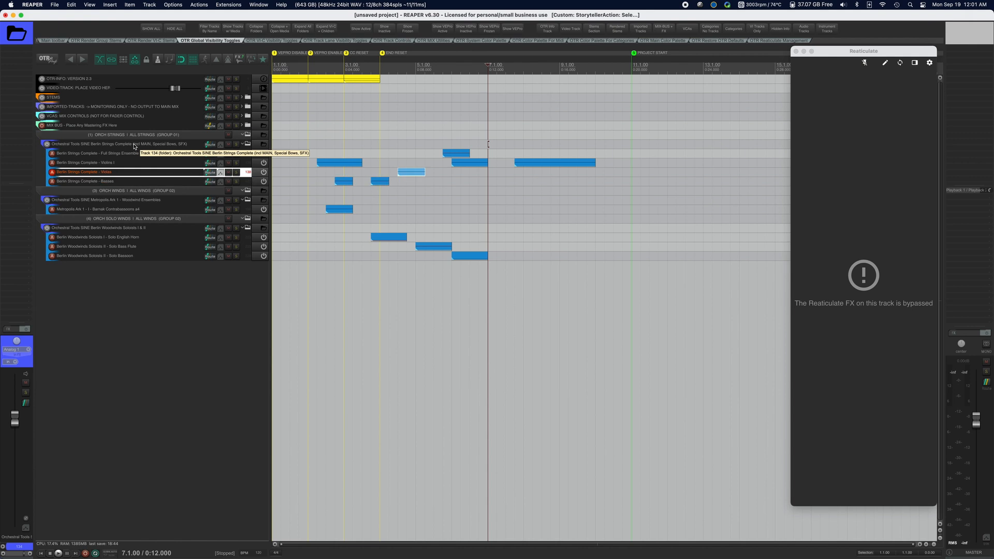
{"action": "key", "text": "Up"}
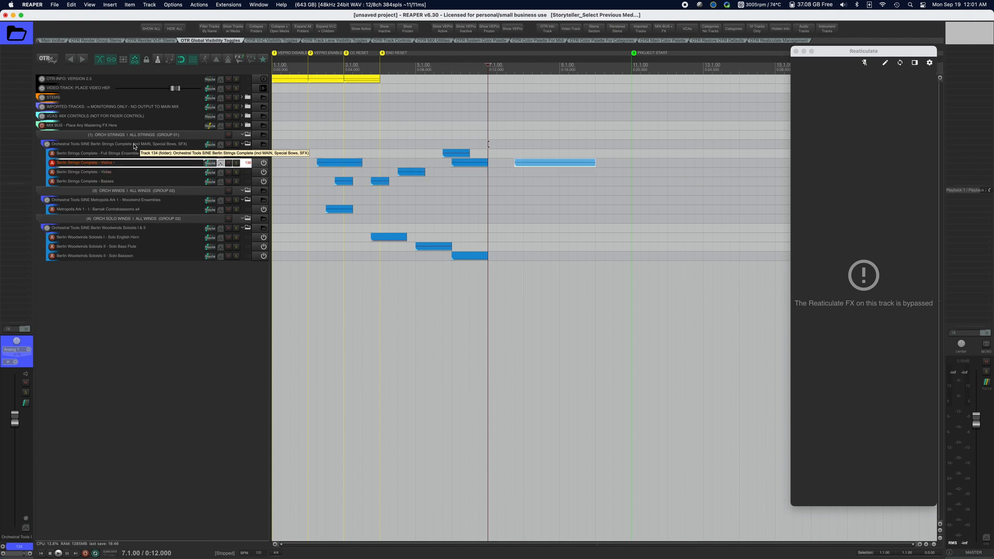
Step the item selection back and forth through the three MIDI items on Violins I, ending on the middle one
{"action": "key", "text": "Left"}
{"action": "key", "text": "Left"}
{"action": "key", "text": "Right"}
{"action": "key", "text": "Right"}
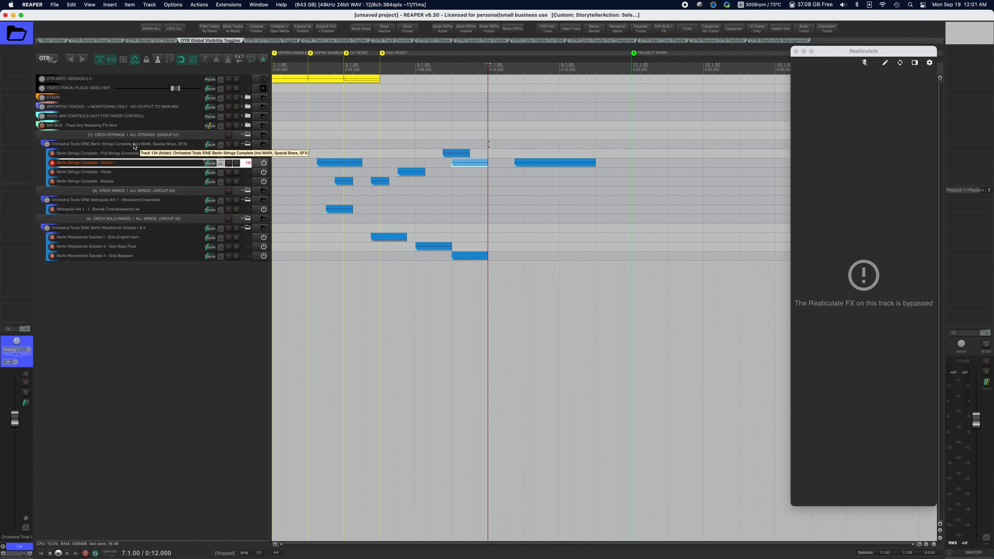
{"action": "key", "text": "Left"}
{"action": "key", "text": "Left"}
{"action": "key", "text": "Right"}
{"action": "key", "text": "Right"}
{"action": "key", "text": "Left"}
{"action": "key", "text": "Left"}
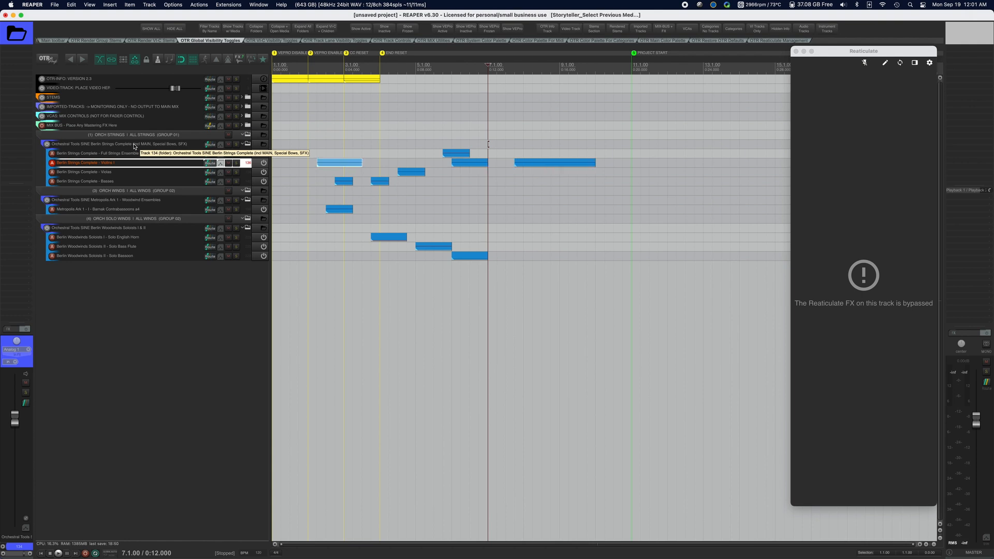
{"action": "key", "text": "Right"}
{"action": "key", "text": "Right"}
{"action": "key", "text": "Left"}
{"action": "key", "text": "Left"}
{"action": "key", "text": "Right"}
{"action": "key", "text": "Right"}
{"action": "key", "text": "Left"}
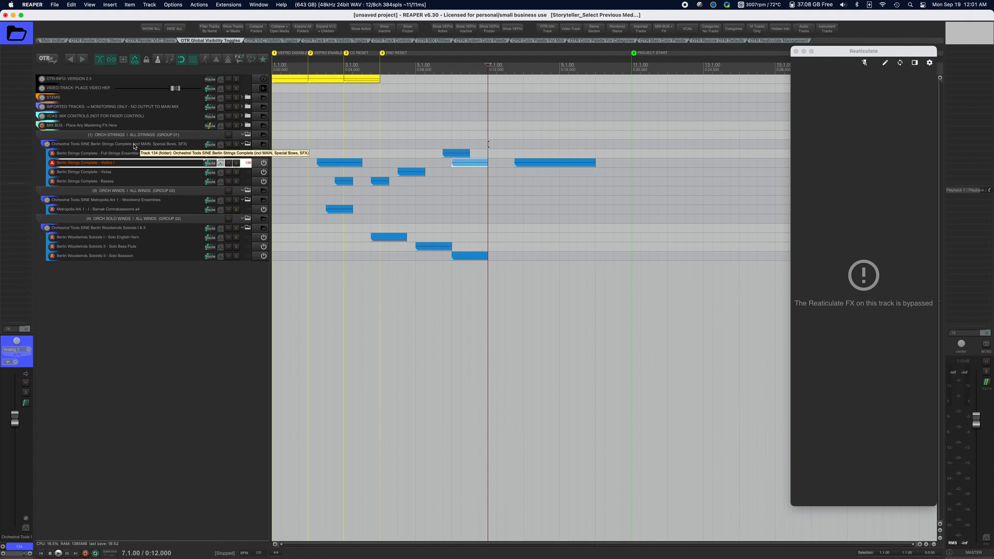
Step to the last item on Violins I, select all three of its items, and step through single items back to the first
{"action": "key", "text": "Right"}
{"action": "key", "text": "Left"}
{"action": "key", "text": "Right"}
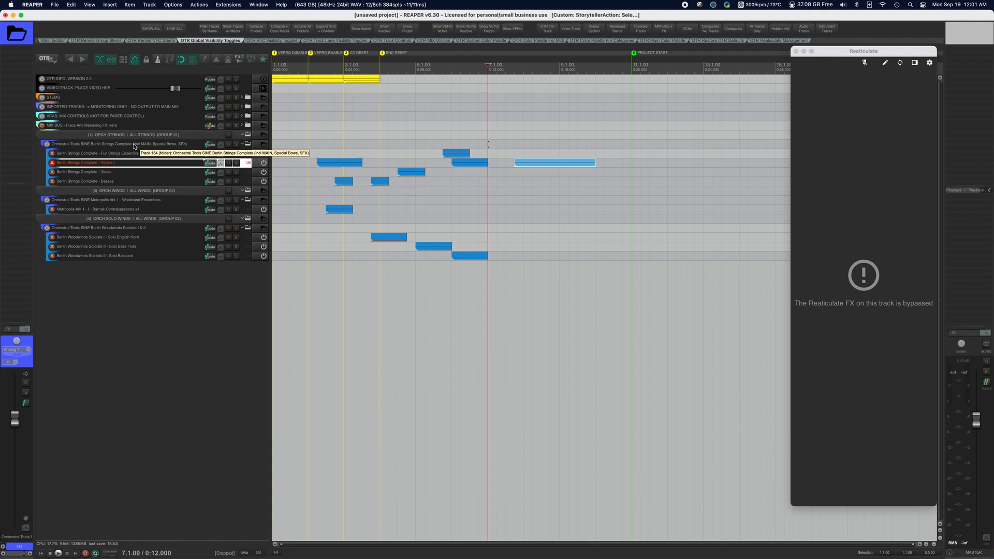
{"action": "key", "text": "super+a"}
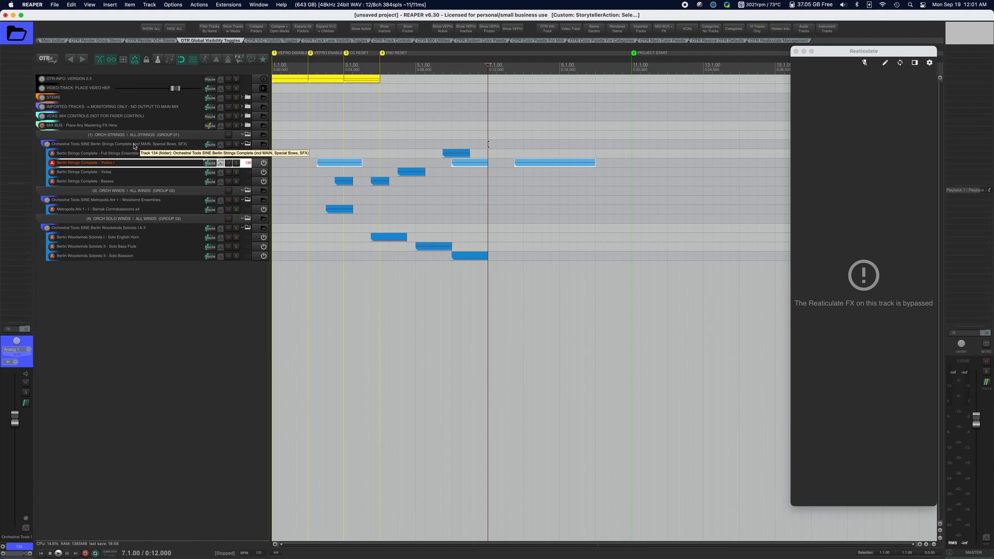
{"action": "key", "text": "super+Right"}
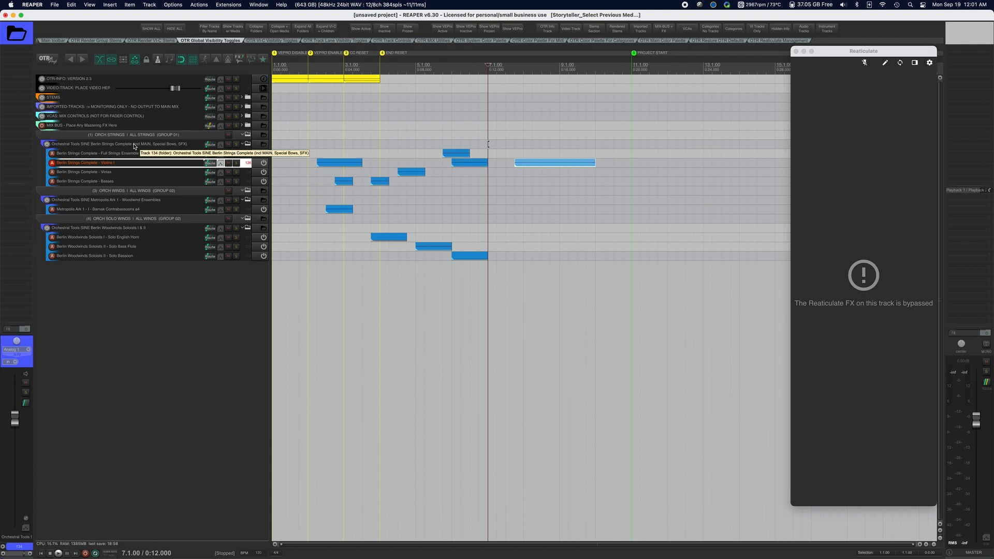
{"action": "key", "text": "super+Left"}
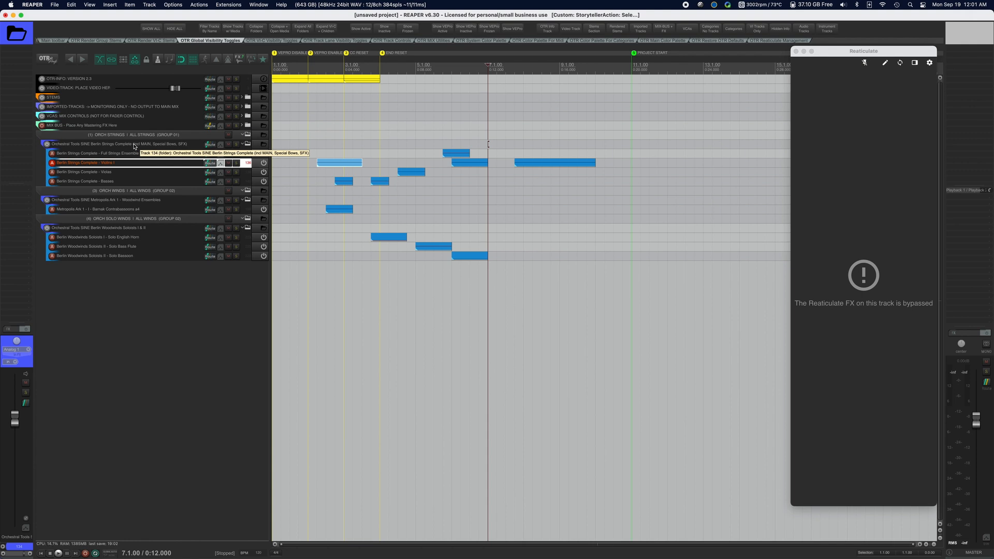
Step the item selection forward and back along Violins I, ending on the middle item
{"action": "key", "text": "super+Right"}
{"action": "key", "text": "super+Right"}
{"action": "key", "text": "super+Left"}
{"action": "key", "text": "super+Left"}
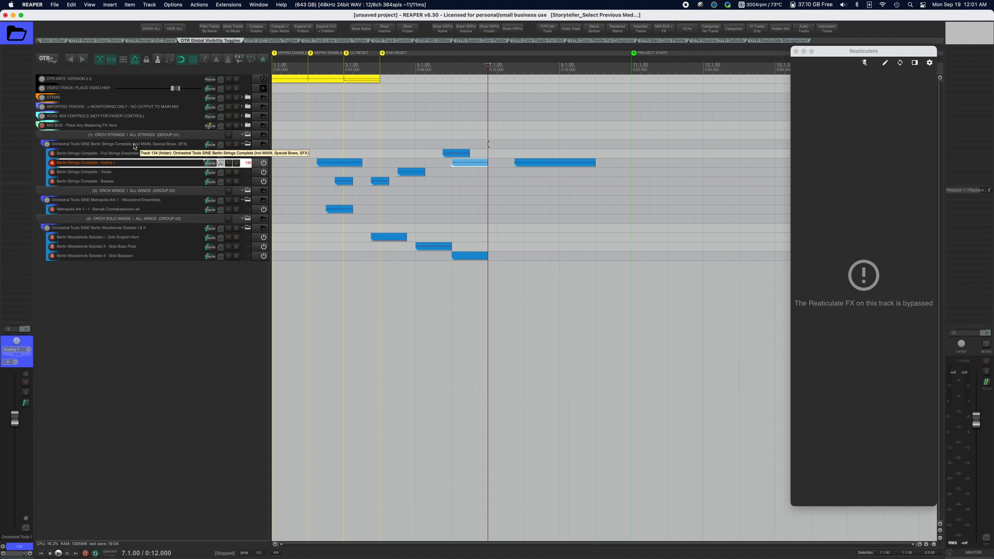
Select all items on Violins I again, and step from the first item through the others and back
{"action": "key", "text": "super+a"}
{"action": "key", "text": "super+Left"}
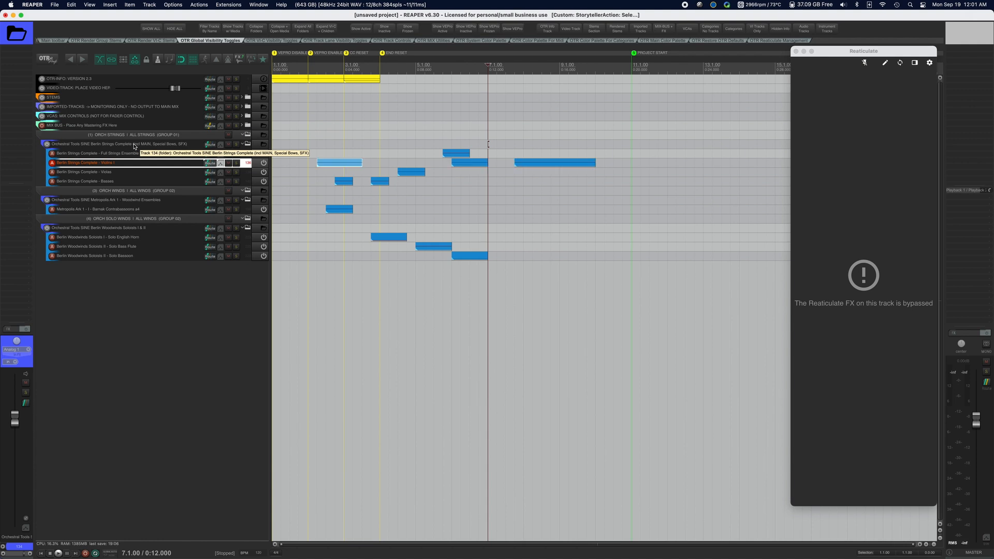
{"action": "key", "text": "super+Right"}
{"action": "key", "text": "super+Right"}
{"action": "key", "text": "super+Left"}
Step the track selection down to Violas, up to the OTR-INFO track, and around to Solo Bassoon
{"action": "key", "text": "super+Down"}
{"action": "key", "text": "super+Down"}
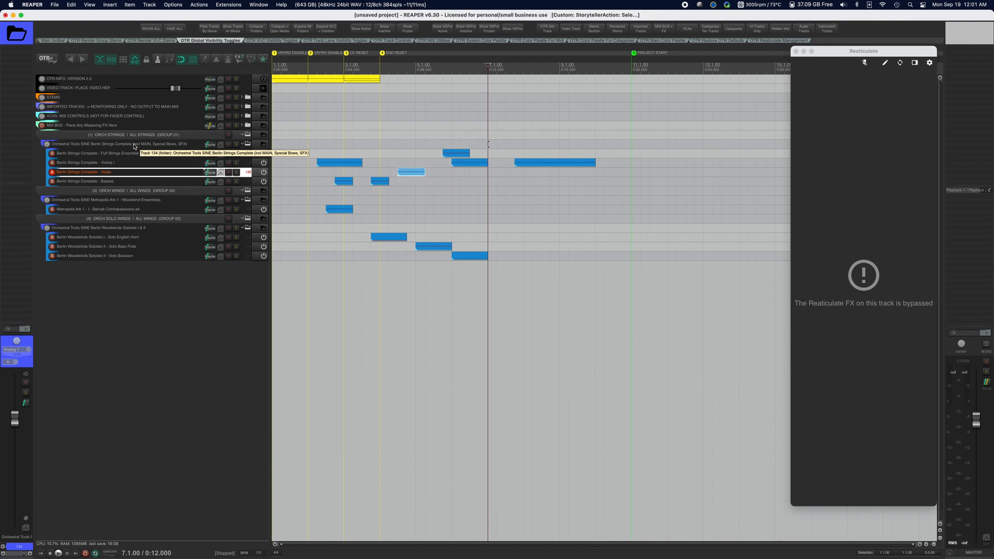
{"action": "key", "text": "super+Up"}
{"action": "key", "text": "super+Up"}
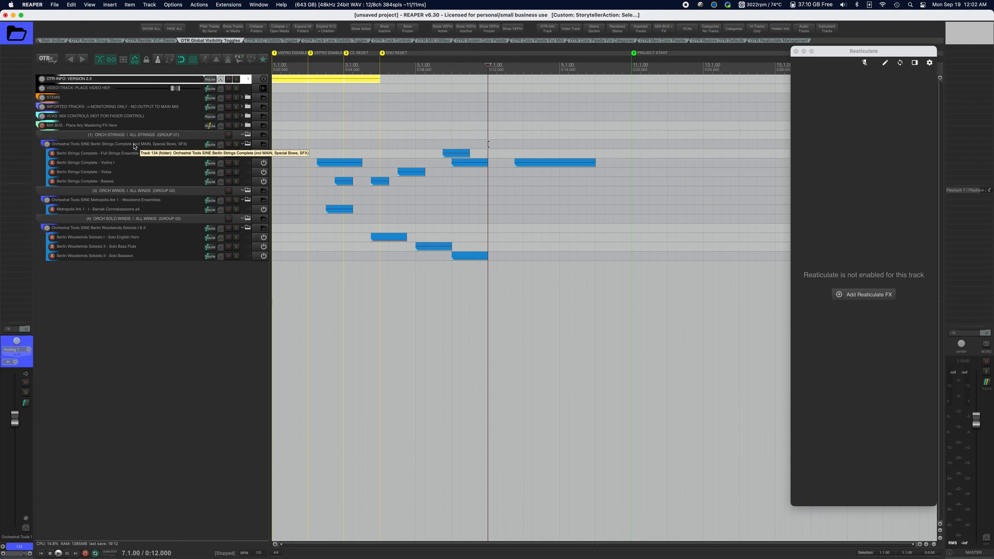
{"action": "key", "text": "super+Up"}
{"action": "key", "text": "super+Up"}
{"action": "key", "text": "super+Down"}
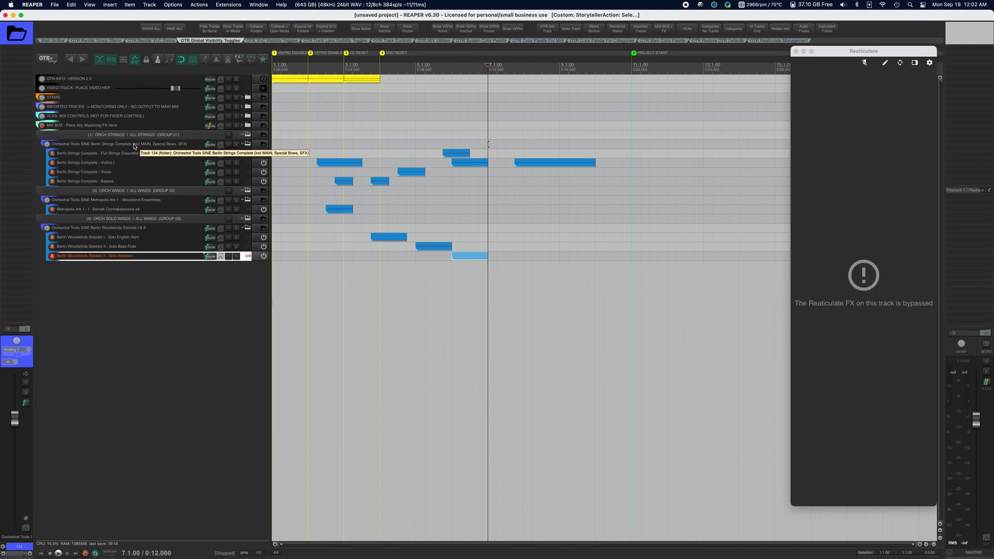
Step the track selection from Solo Bassoon up through the solo woodwinds, past Solo English Horn
{"action": "key", "text": "super+Up"}
{"action": "key", "text": "super+Down"}
{"action": "key", "text": "Up"}
{"action": "key", "text": "Up"}
{"action": "key", "text": "Up"}
{"action": "key", "text": "Up"}
{"action": "key", "text": "Up"}
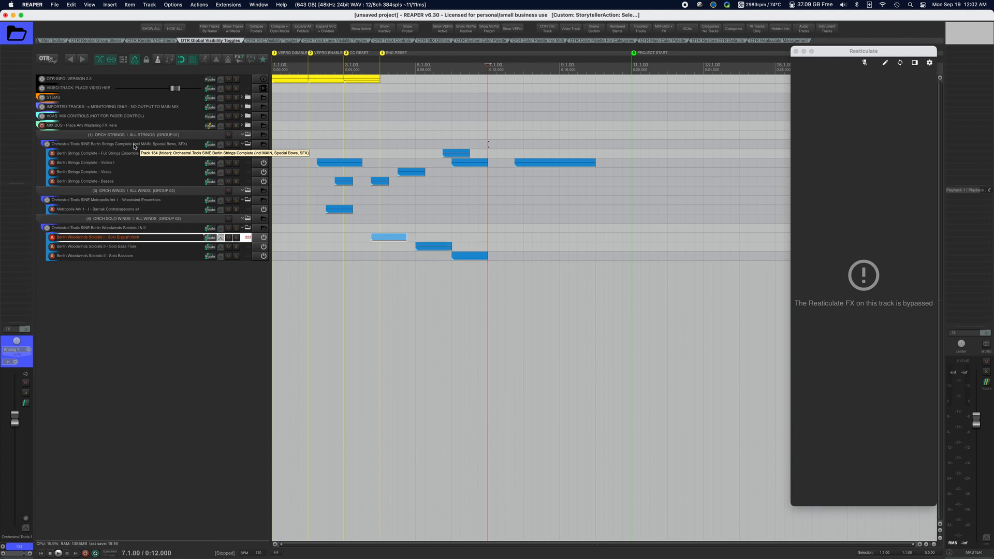
Show all tracks, look through the whole track list, and select the OTR-INFO track
{"action": "left_click", "coordinate": [151, 28]}
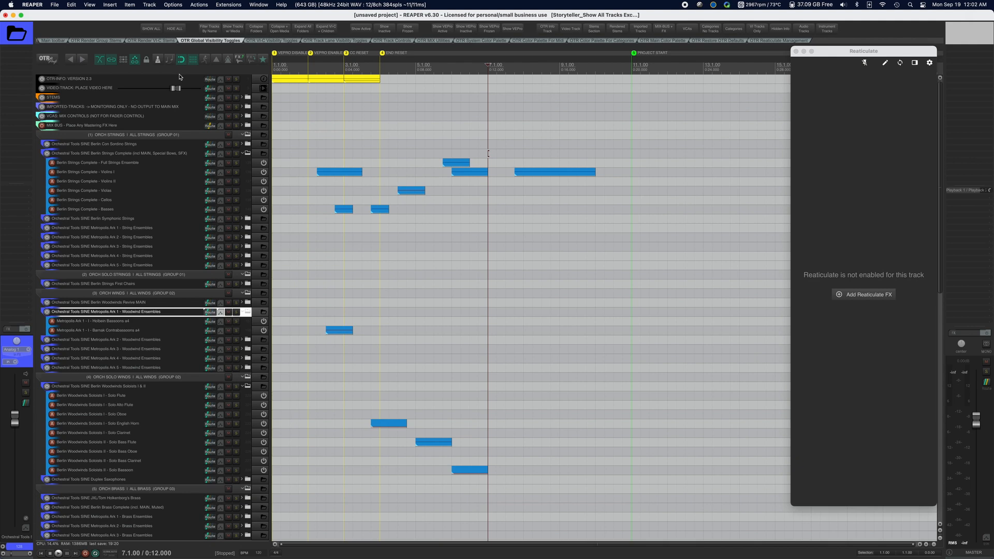
{"action": "key", "text": "Escape"}
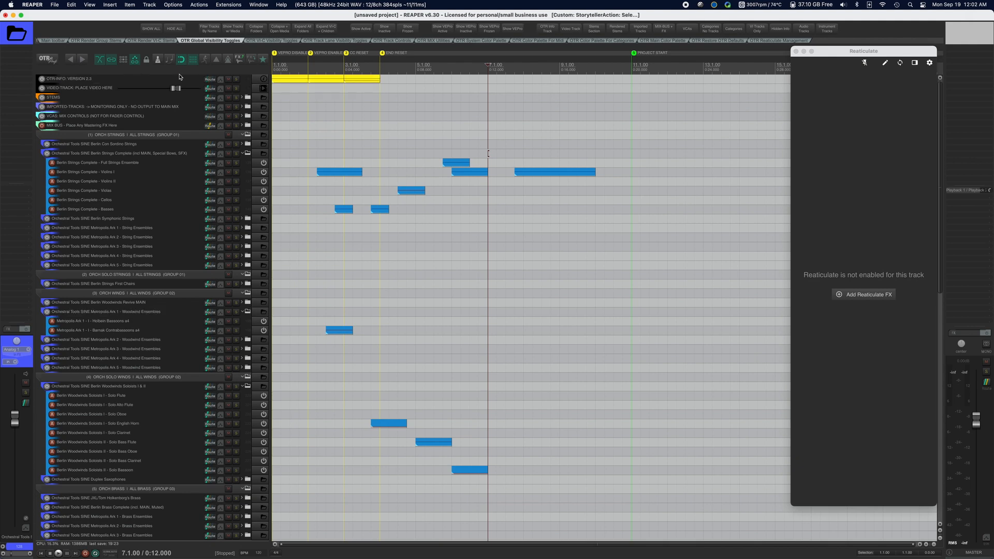
{"action": "scroll", "coordinate": [151, 239], "scroll_direction": "down", "scroll_amount": 15}
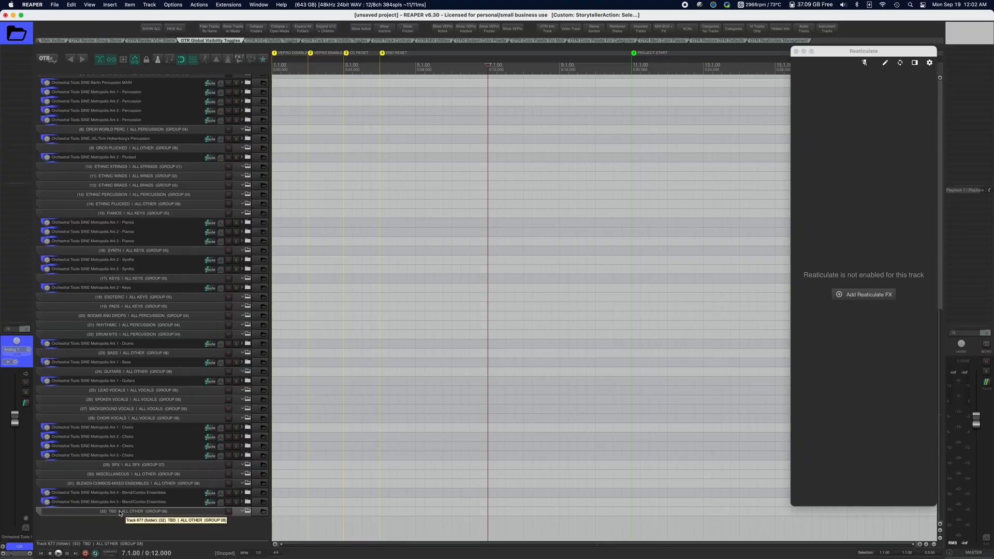
{"action": "scroll", "coordinate": [125, 199], "scroll_direction": "up", "scroll_amount": 15}
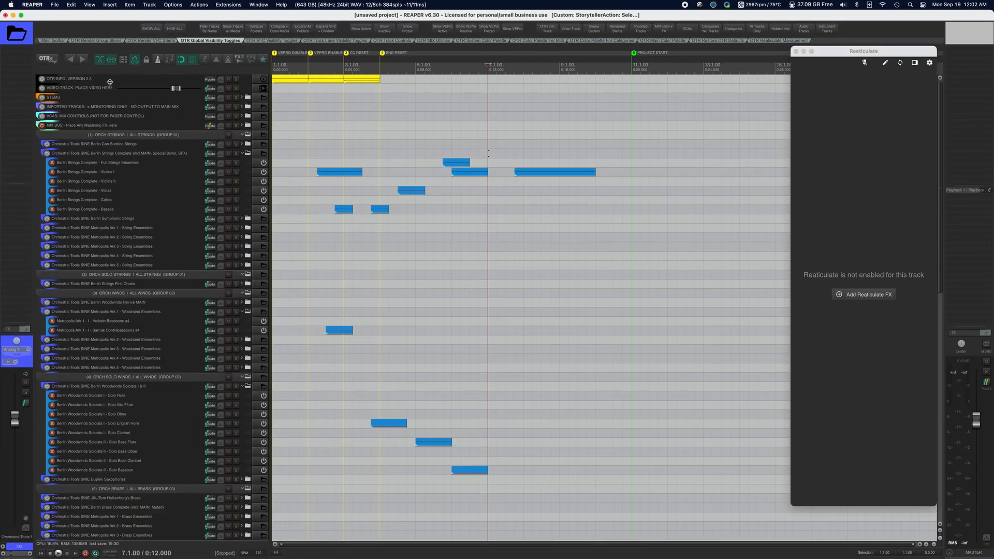
{"action": "left_click", "coordinate": [110, 82]}
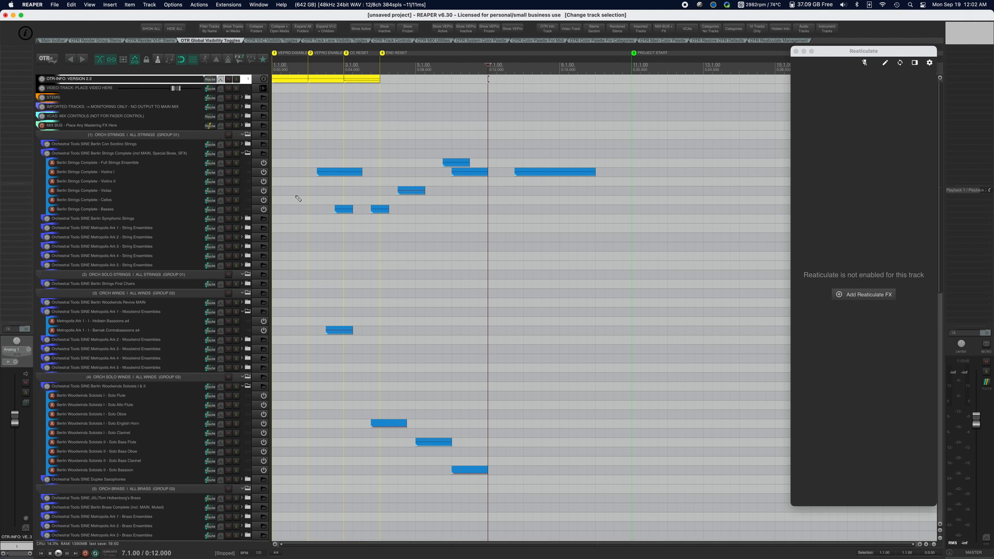
Display the OTR VI-C Visibility Toggles, hide and reshow all tracks, and undo both visibility changes
{"action": "left_click", "coordinate": [286, 43]}
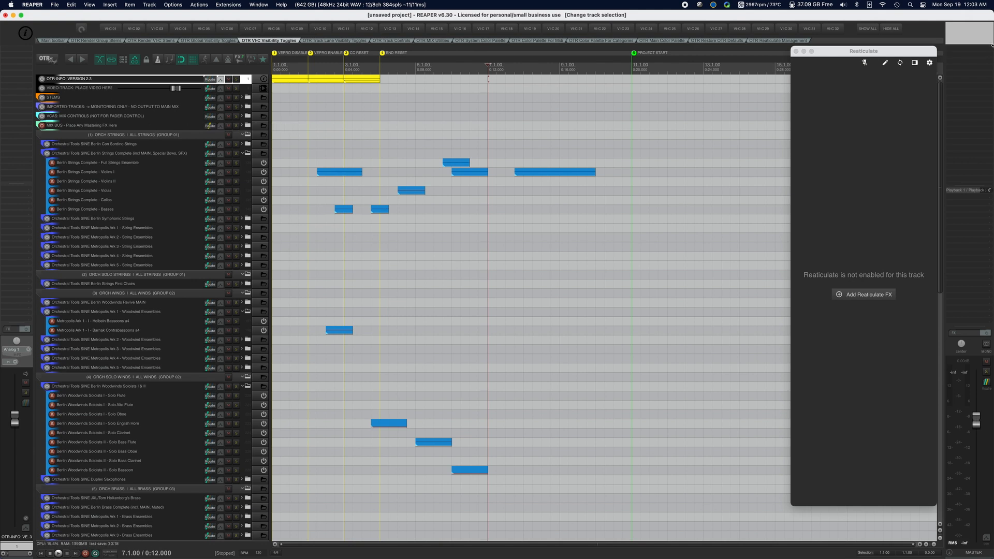
{"action": "left_click", "coordinate": [894, 30]}
{"action": "left_click", "coordinate": [867, 28]}
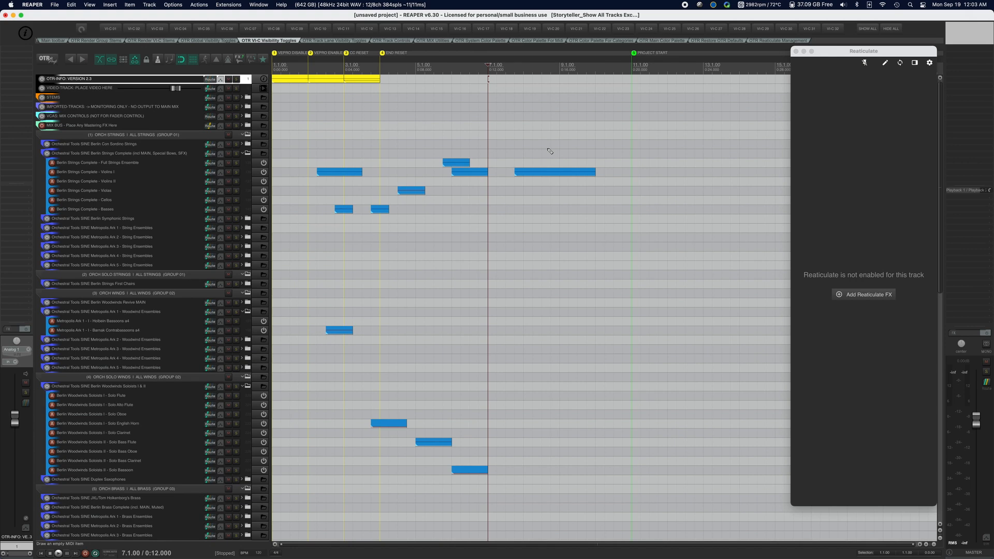
{"action": "key", "text": "super+z"}
{"action": "key", "text": "super+z"}
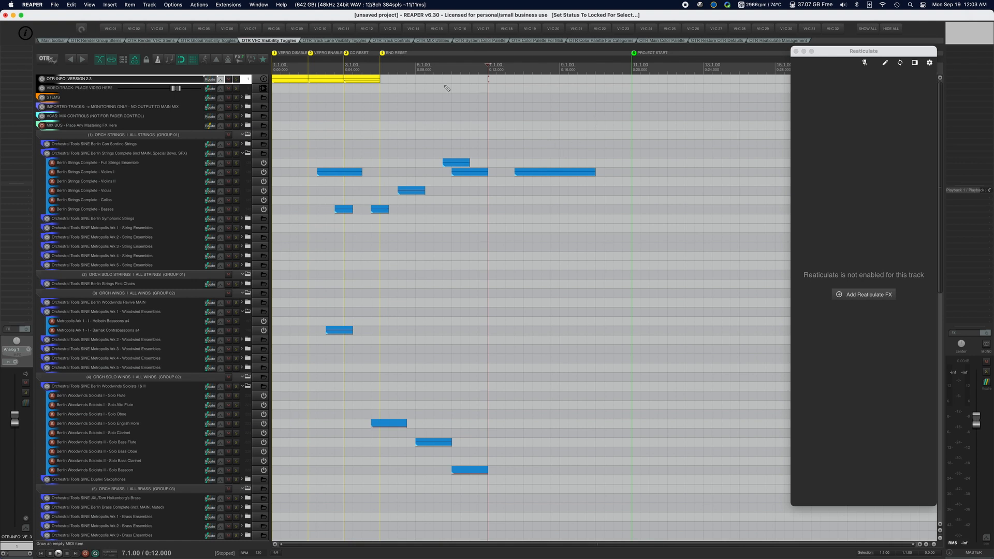
Look at the OTR Track Lane Visibility Toggles, switch to the OTR Track Controls, and view the track Search & Replace dialog
{"action": "left_click", "coordinate": [356, 42]}
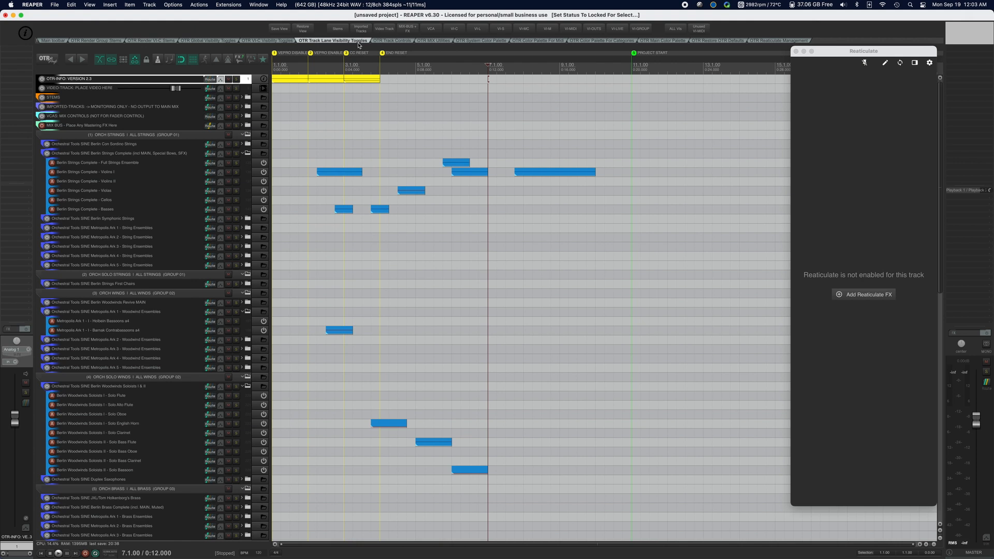
{"action": "left_click", "coordinate": [409, 44]}
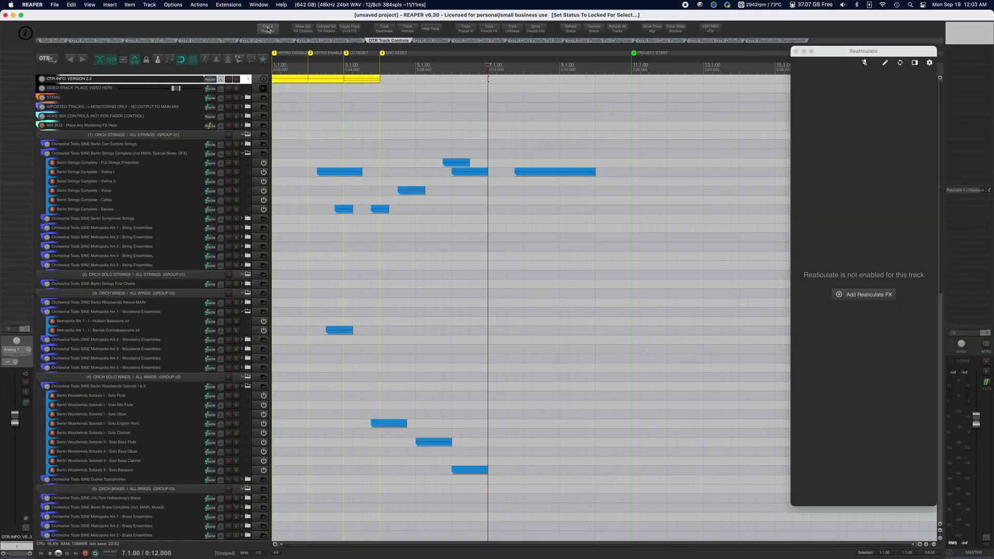
{"action": "left_click", "coordinate": [277, 32]}
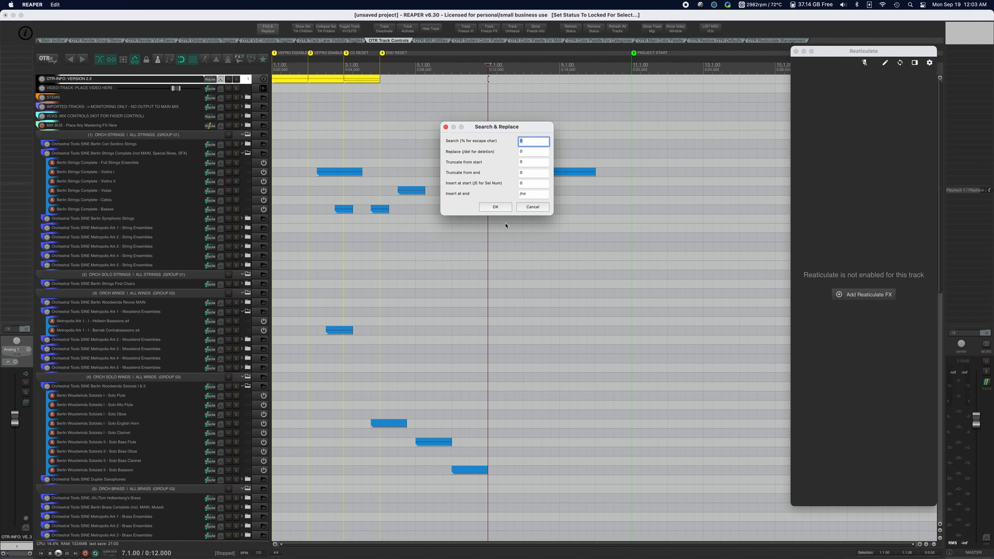
{"action": "left_click", "coordinate": [532, 207]}
Replace "Ark" with "HAHA" in the names of the five Metropolis Ark String Ensembles folders, and undo the renaming
{"action": "left_click", "coordinate": [150, 228]}
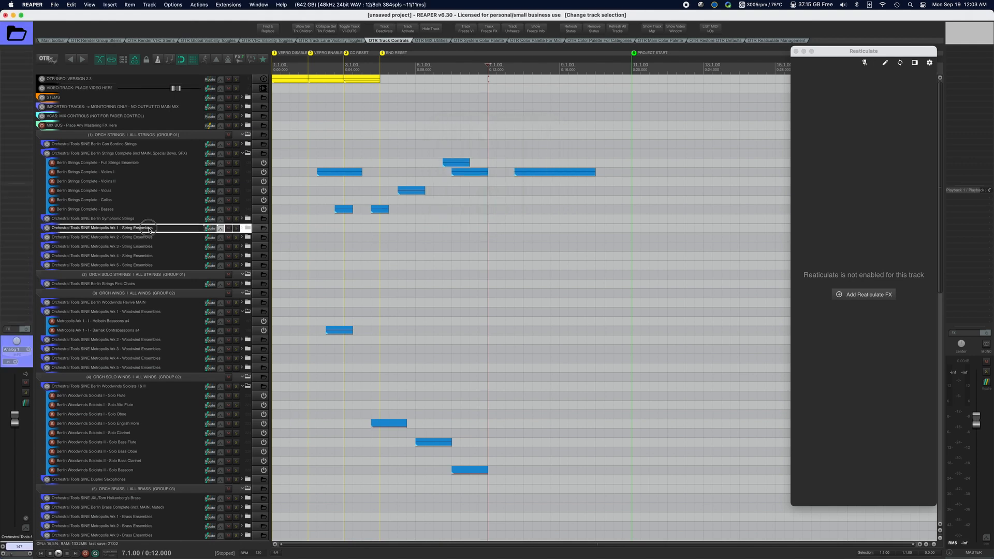
{"action": "left_click", "coordinate": [149, 264], "text": "shift"}
{"action": "left_click", "coordinate": [267, 28]}
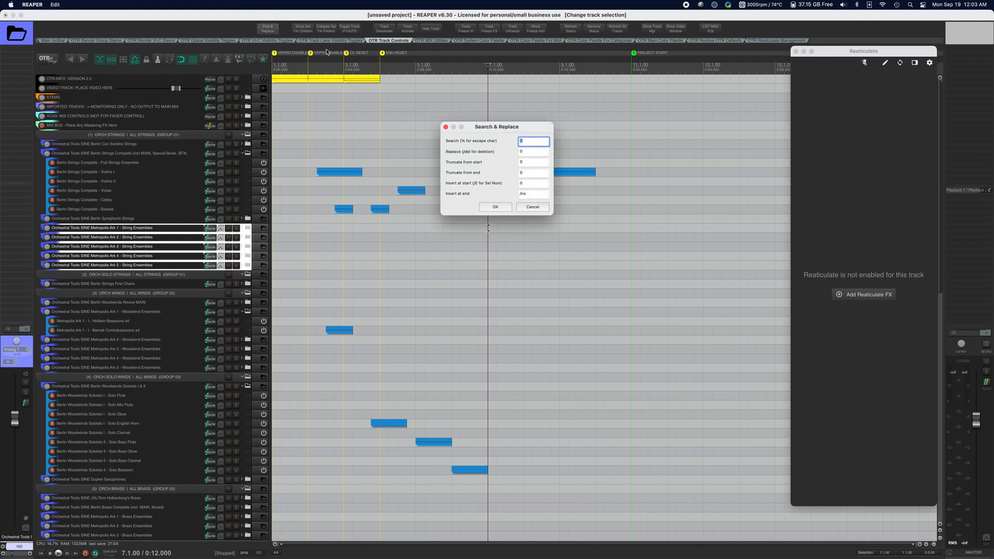
{"action": "type", "text": "Ark"}
{"action": "left_click", "coordinate": [522, 153]}
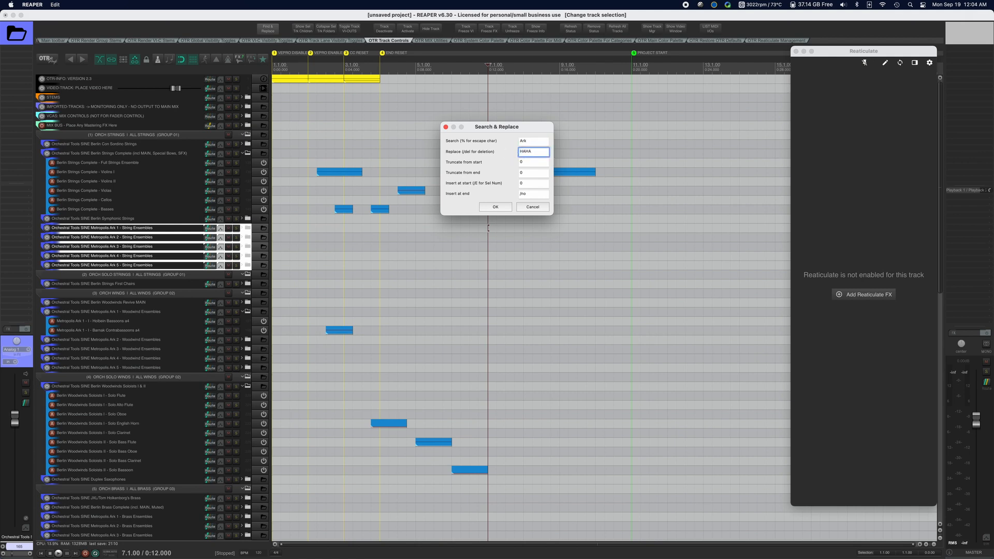
{"action": "left_click", "coordinate": [496, 206]}
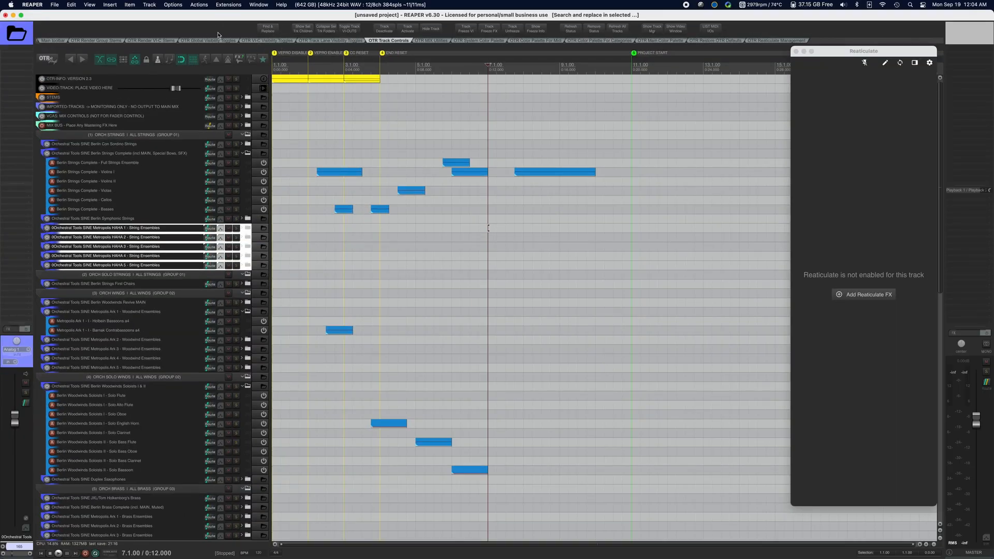
{"action": "key", "text": "super+z"}
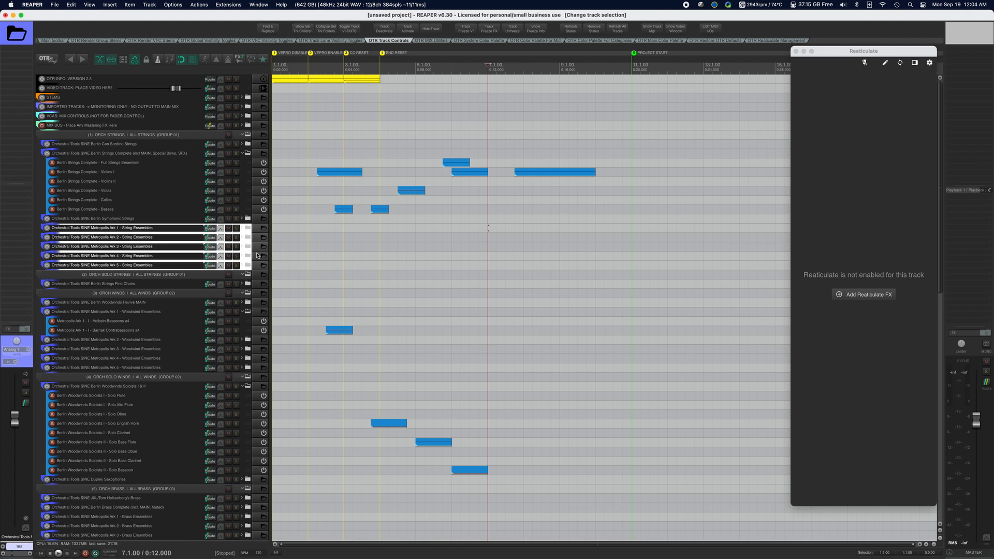
Insert the blank template "Library with 16 Midi and 8 Stereo Outs Submixer (To Virtual Hall 02)" under the Ethnic Brass group
{"action": "left_click", "coordinate": [135, 135]}
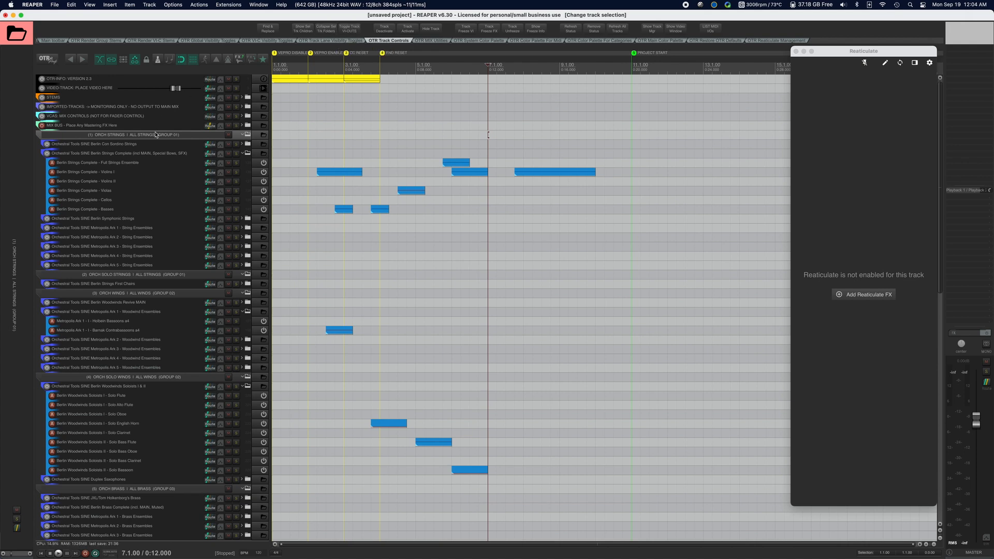
{"action": "scroll", "coordinate": [155, 134], "scroll_direction": "down", "scroll_amount": 20}
{"action": "right_click", "coordinate": [154, 185]}
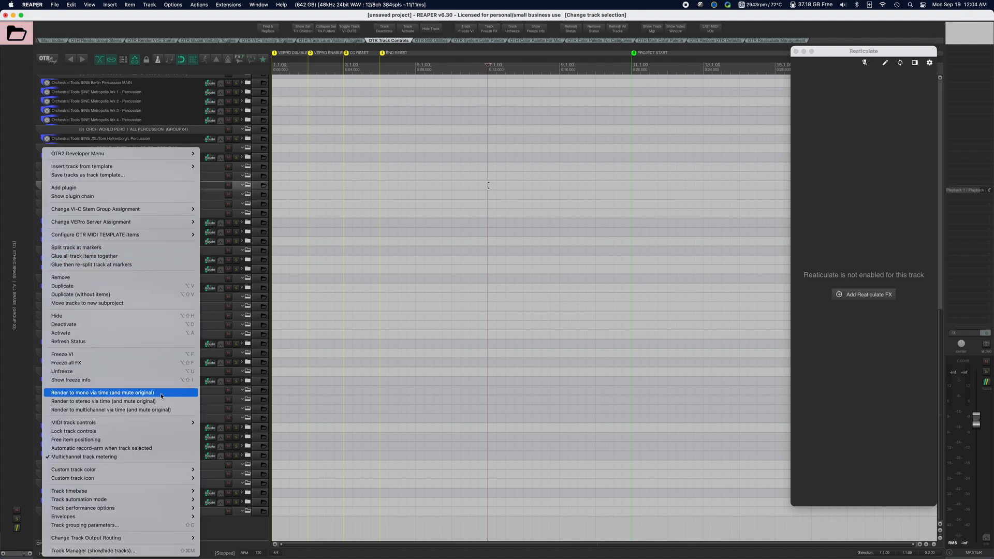
{"action": "mouse_move", "coordinate": [155, 166]}
{"action": "mouse_move", "coordinate": [274, 178]}
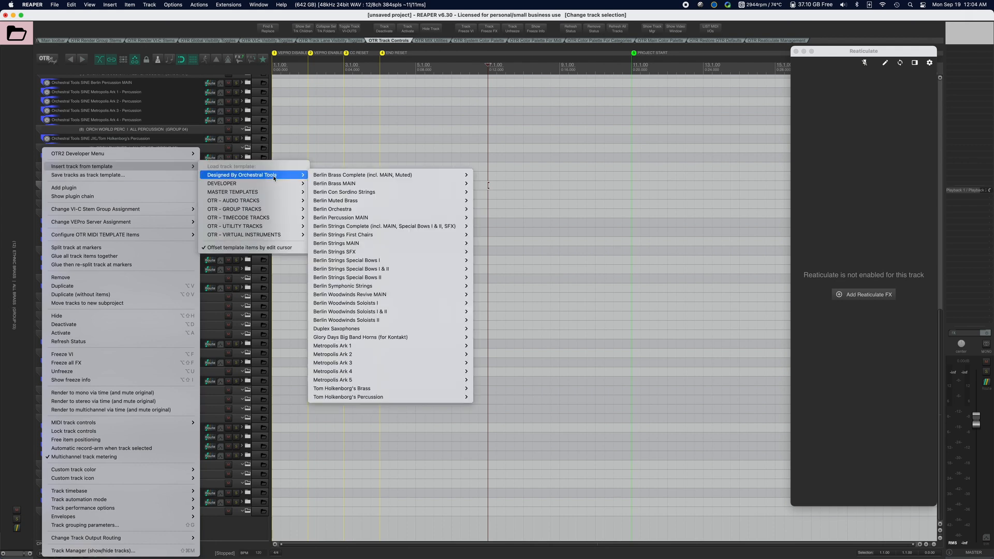
{"action": "mouse_move", "coordinate": [277, 236]}
{"action": "mouse_move", "coordinate": [332, 251]}
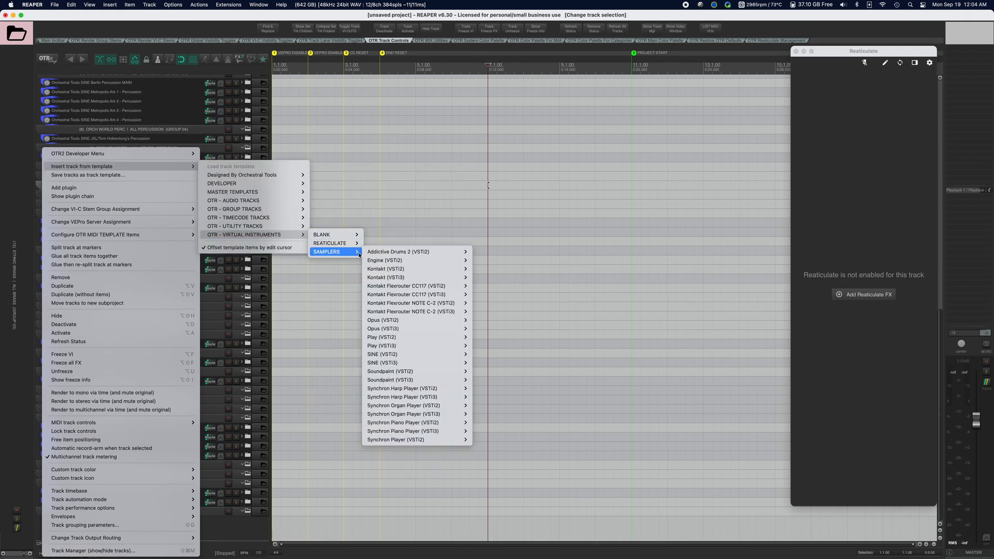
{"action": "mouse_move", "coordinate": [334, 235]}
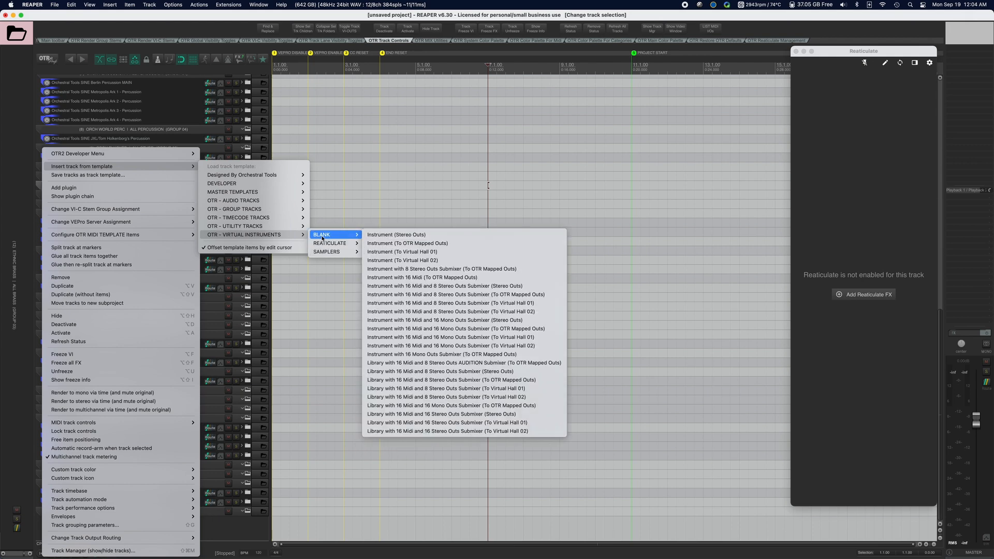
{"action": "left_click", "coordinate": [489, 397]}
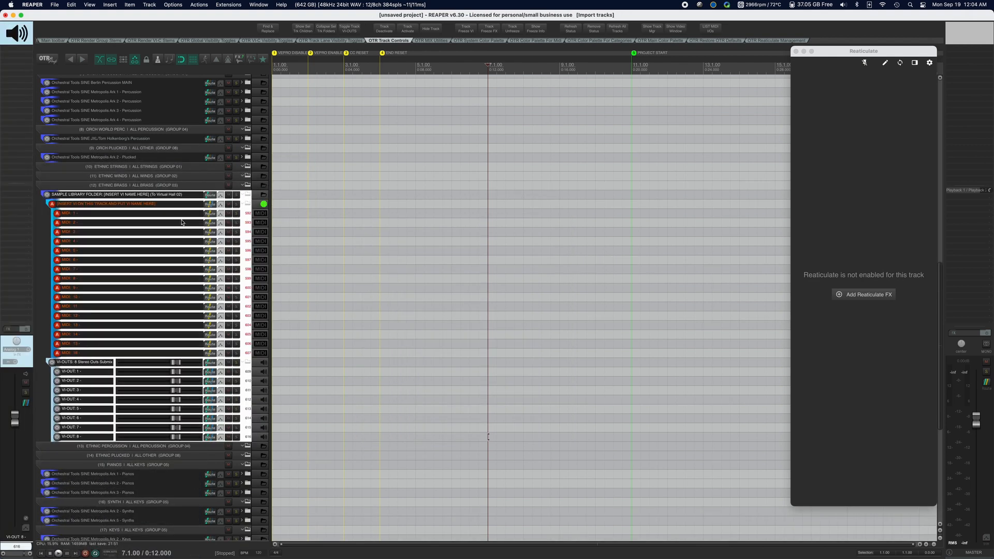
Select the new library's MIDI 2 track and toggle the instrument's VI-OUTS tracks off and on repeatedly
{"action": "left_click", "coordinate": [178, 223]}
{"action": "left_click", "coordinate": [348, 29]}
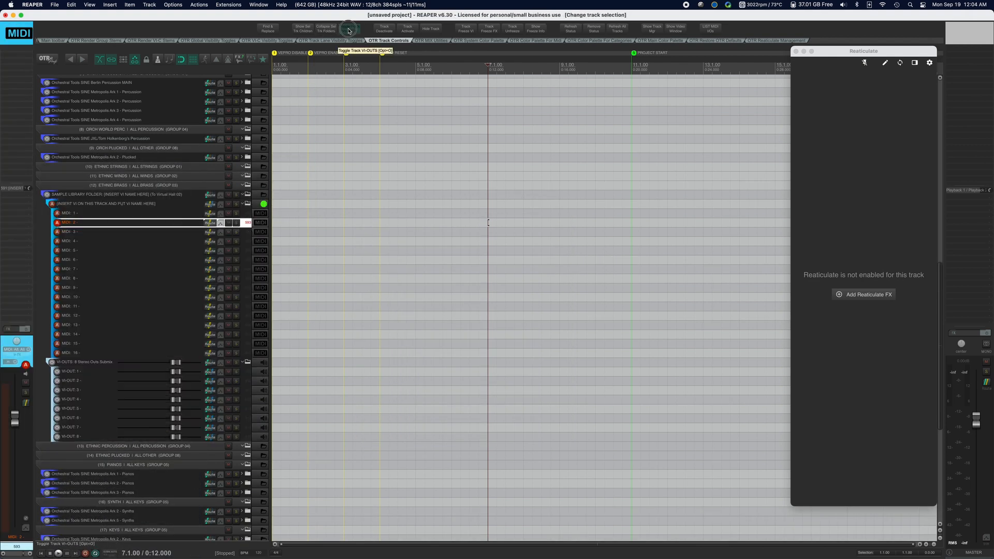
{"action": "left_click", "coordinate": [349, 30]}
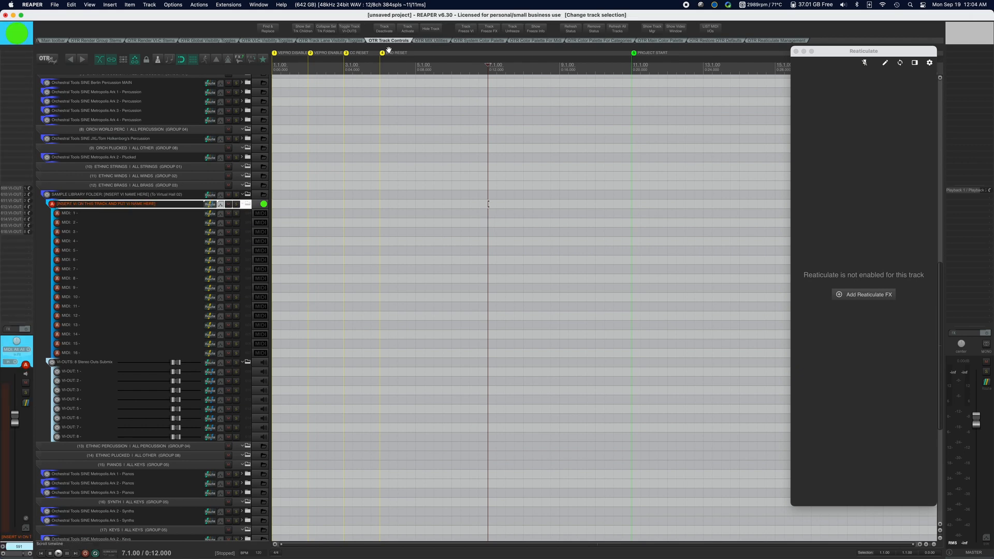
{"action": "left_click", "coordinate": [352, 31]}
{"action": "left_click", "coordinate": [352, 31]}
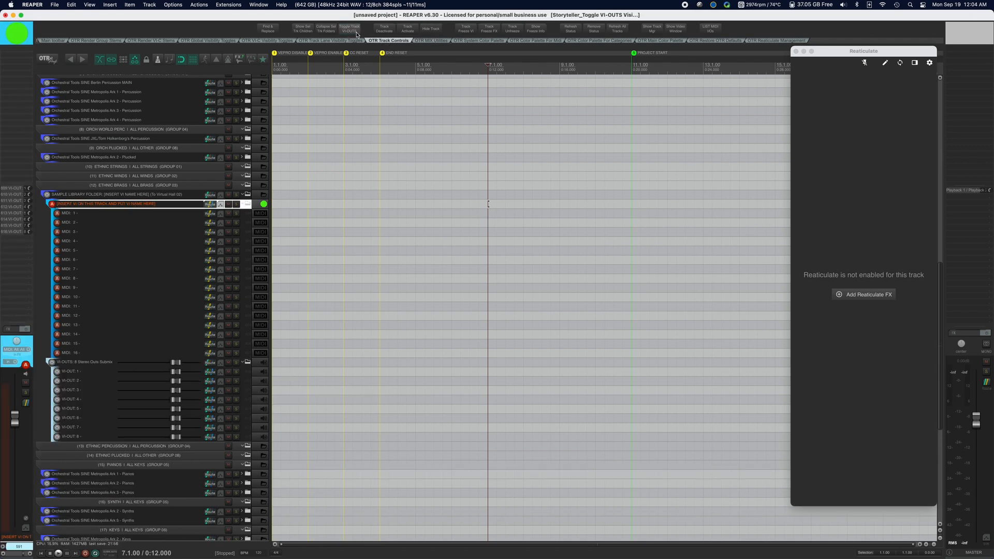
Select the new sample library folder and toggle its VI-OUTS tracks off and on
{"action": "left_click", "coordinate": [135, 194]}
{"action": "left_click", "coordinate": [349, 30]}
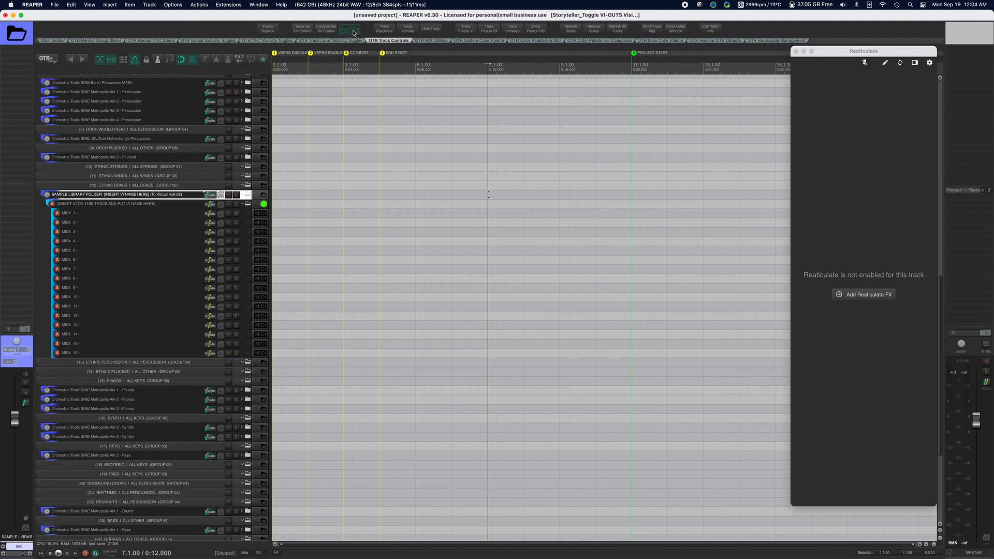
{"action": "left_click", "coordinate": [349, 29]}
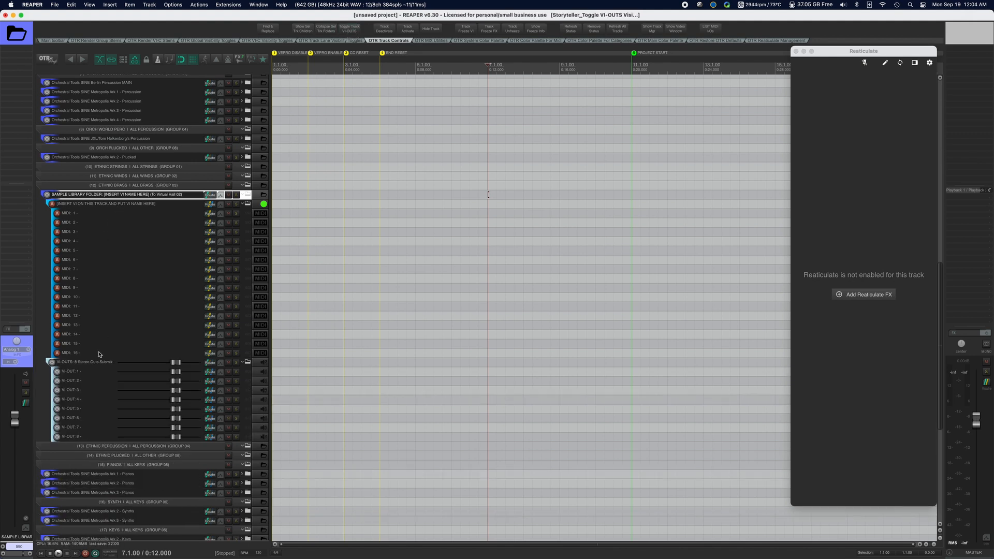
Delete the blank sample library folder with all its tracks from under the Ethnic Brass group
{"action": "left_click", "coordinate": [135, 198]}
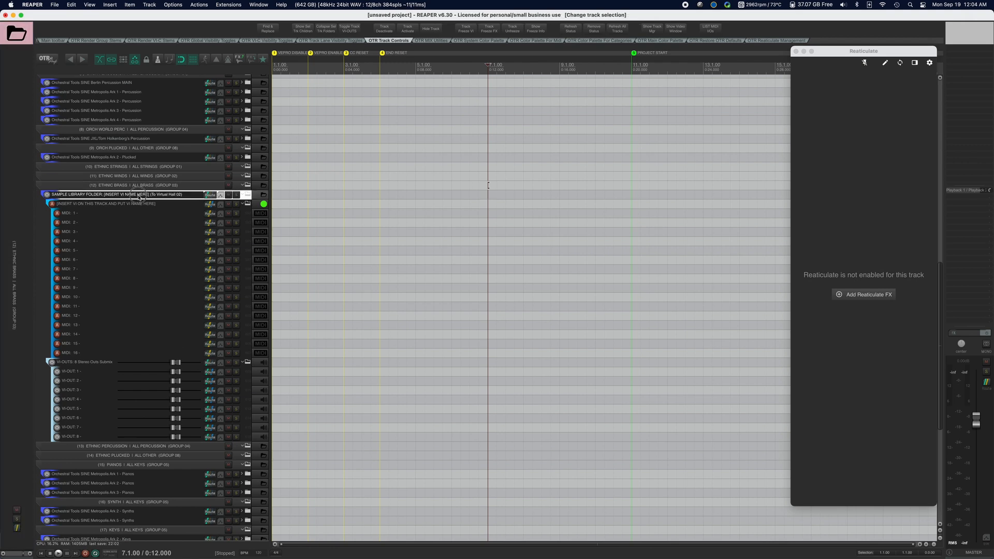
{"action": "key", "text": "Delete"}
{"action": "key", "text": "Return"}
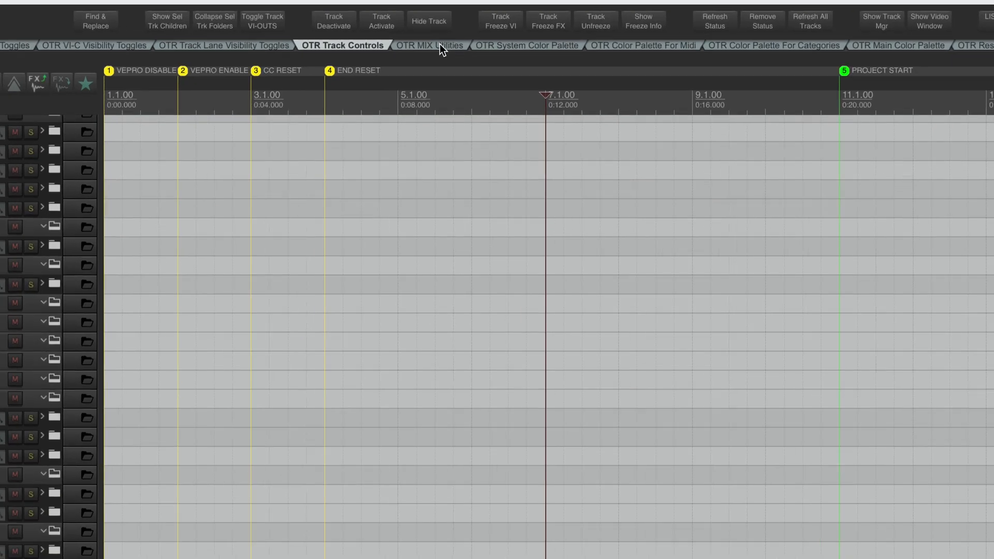
Switch to the OTR MIX Utilities and look over the track list up to the Orch Strings group
{"action": "left_click", "coordinate": [433, 40]}
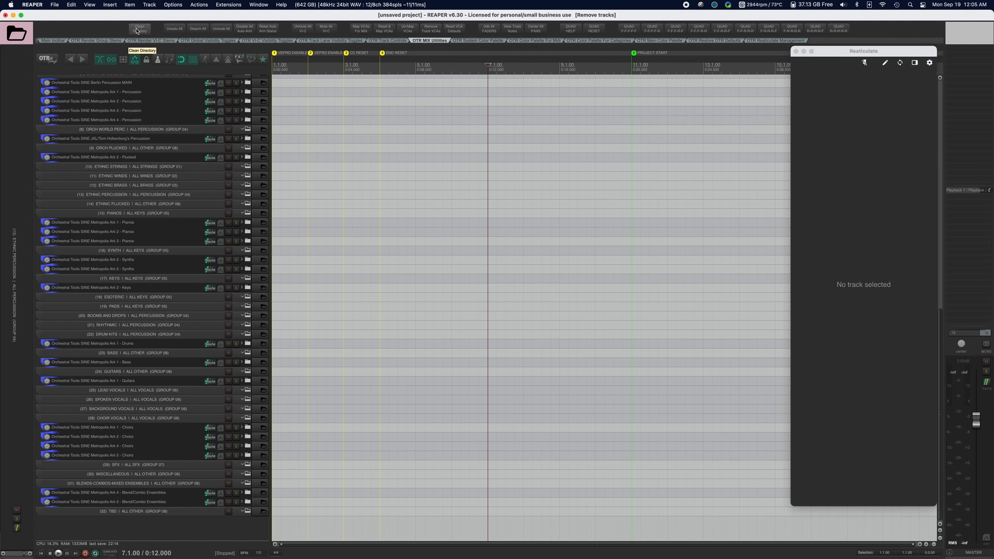
{"action": "scroll", "coordinate": [364, 123], "scroll_direction": "down", "scroll_amount": 3}
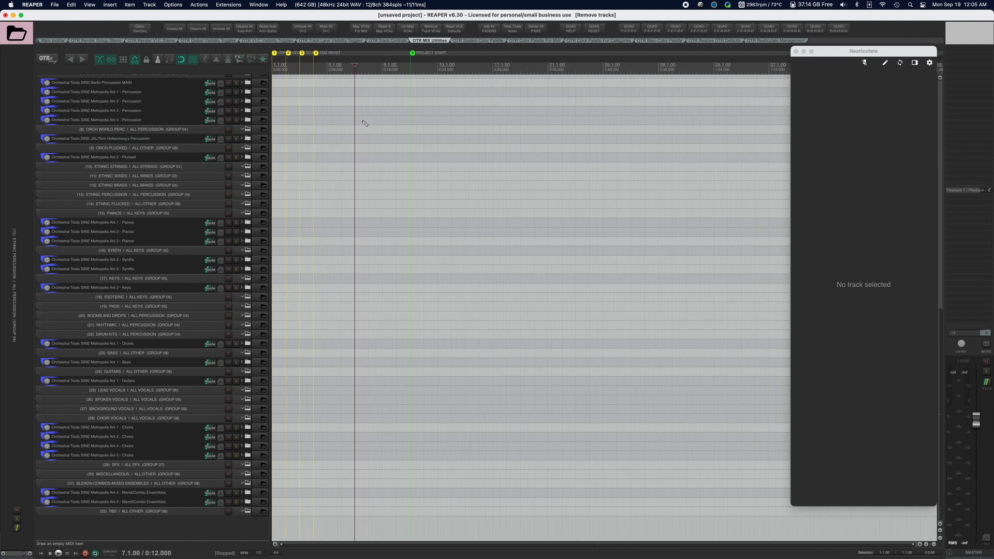
{"action": "scroll", "coordinate": [361, 123], "scroll_direction": "up", "scroll_amount": 2}
{"action": "scroll", "coordinate": [142, 175], "scroll_direction": "up", "scroll_amount": 10}
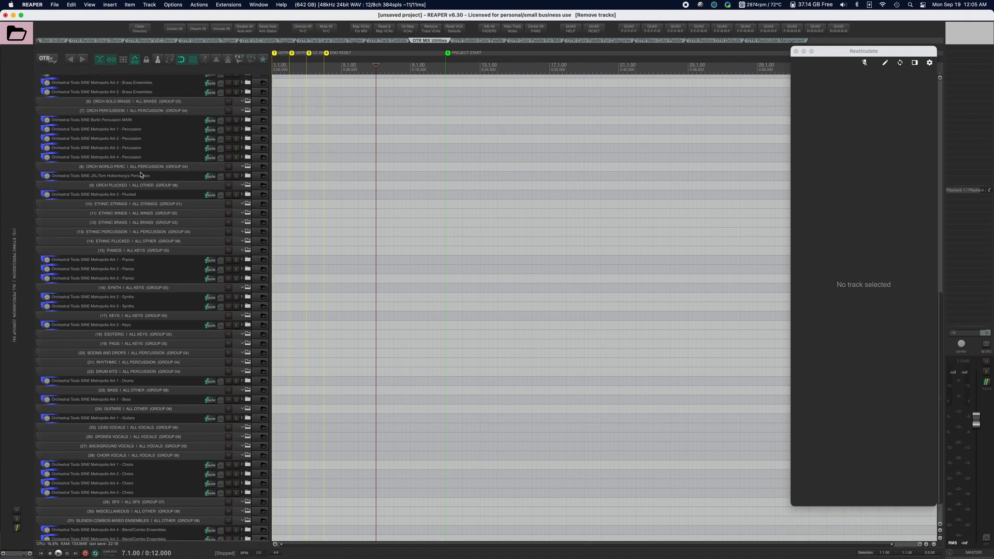
{"action": "scroll", "coordinate": [141, 175], "scroll_direction": "up", "scroll_amount": 5}
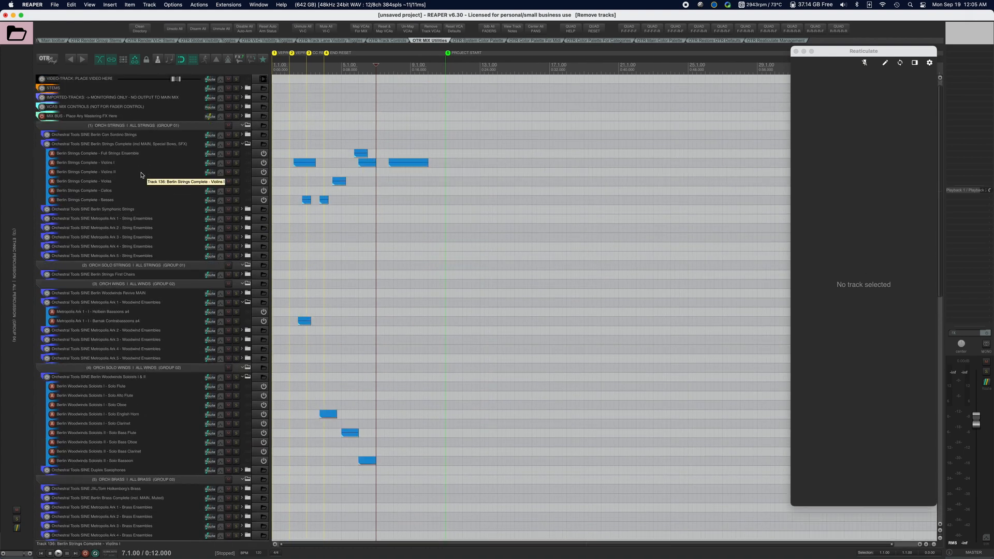
{"action": "scroll", "coordinate": [142, 175], "scroll_direction": "right", "scroll_amount": 2}
{"action": "scroll", "coordinate": [142, 175], "scroll_direction": "left", "scroll_amount": 2}
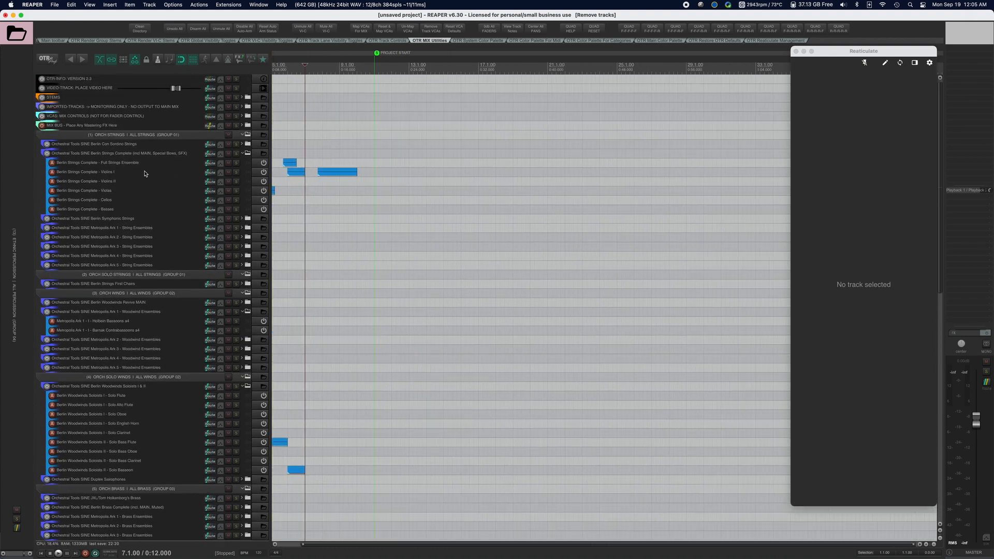
Look through the OTR color palettes and Restore OTR Defaults, ending on the OTR Reaticulate Management tools
{"action": "left_click", "coordinate": [497, 44]}
{"action": "left_click", "coordinate": [562, 44]}
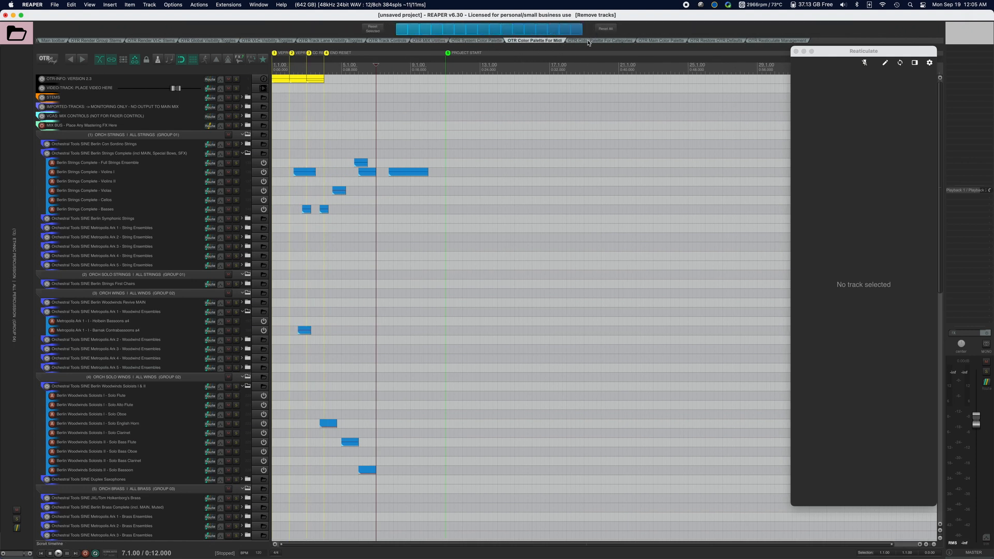
{"action": "left_click", "coordinate": [598, 41]}
{"action": "left_click", "coordinate": [658, 44]}
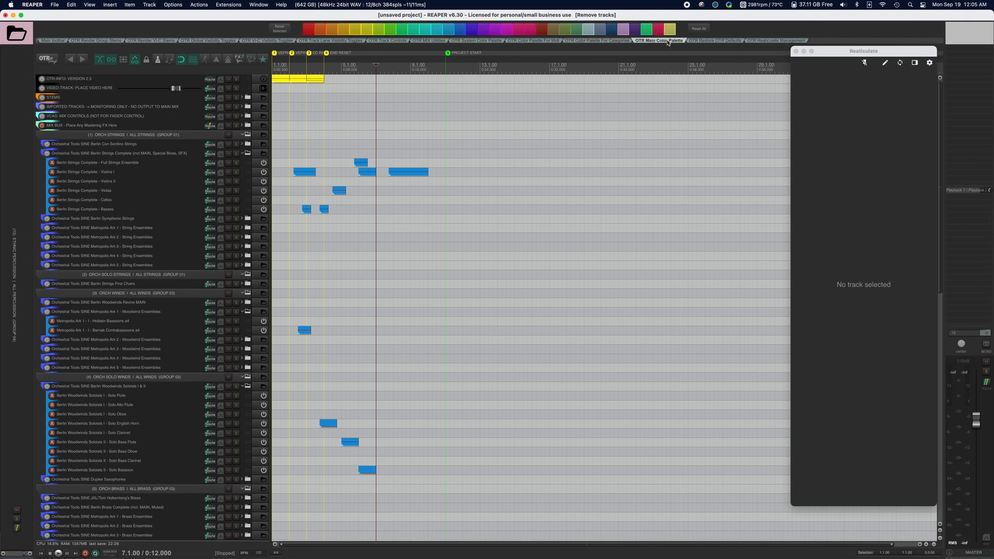
{"action": "left_click", "coordinate": [718, 42]}
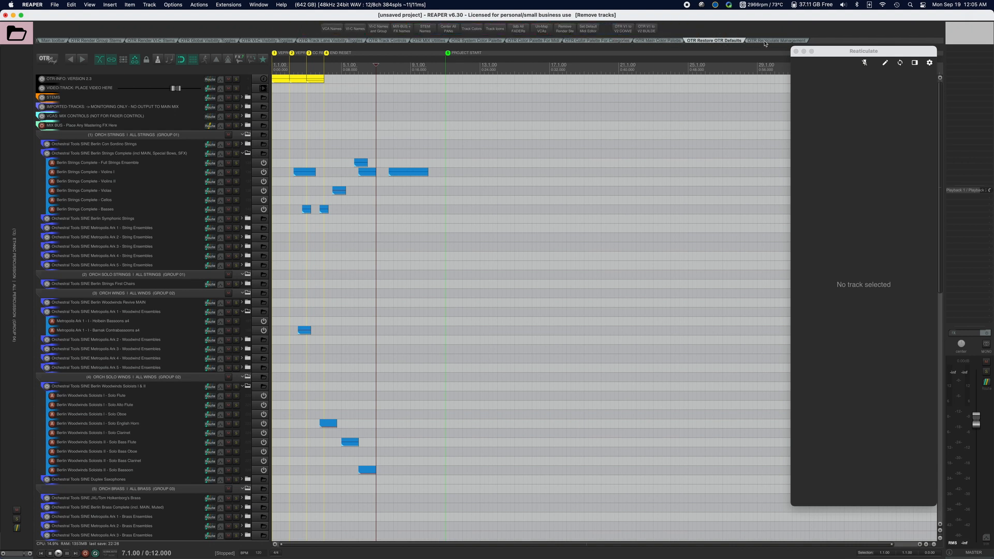
{"action": "left_click", "coordinate": [765, 42]}
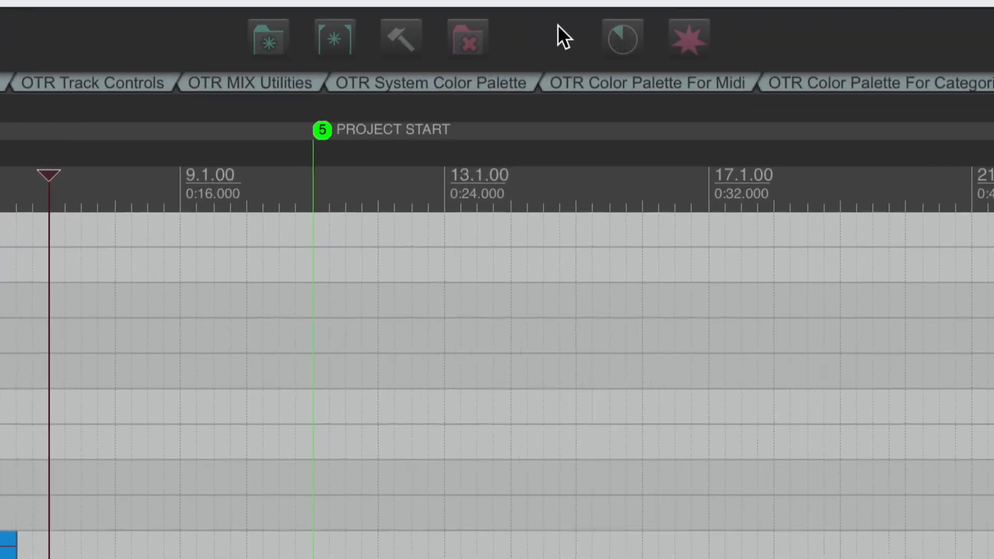
Start a new blank reabank and choose the template "Kontakt FlexRouter 16ch Direct Midi CC117" to pre-populate it
{"action": "left_click", "coordinate": [624, 40]}
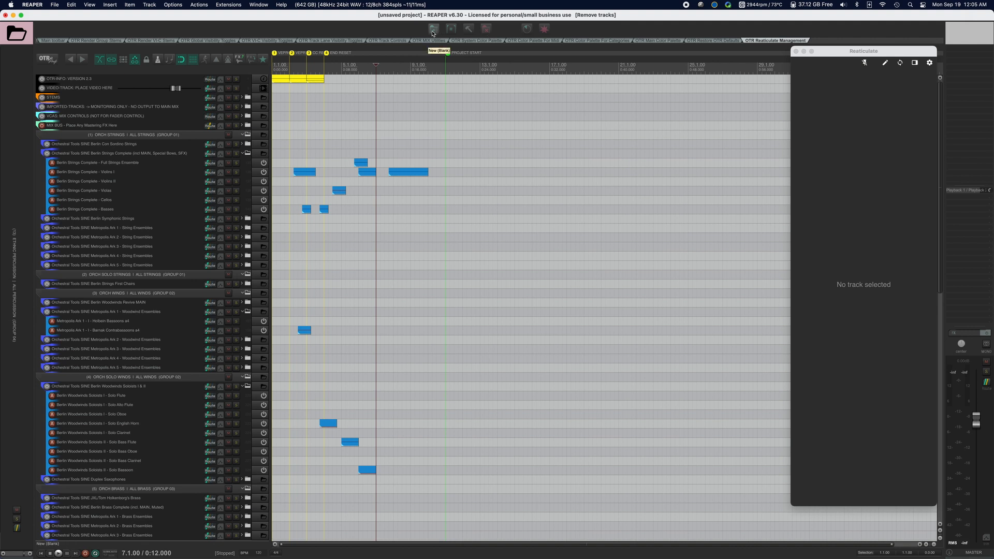
{"action": "key", "text": "minus"}
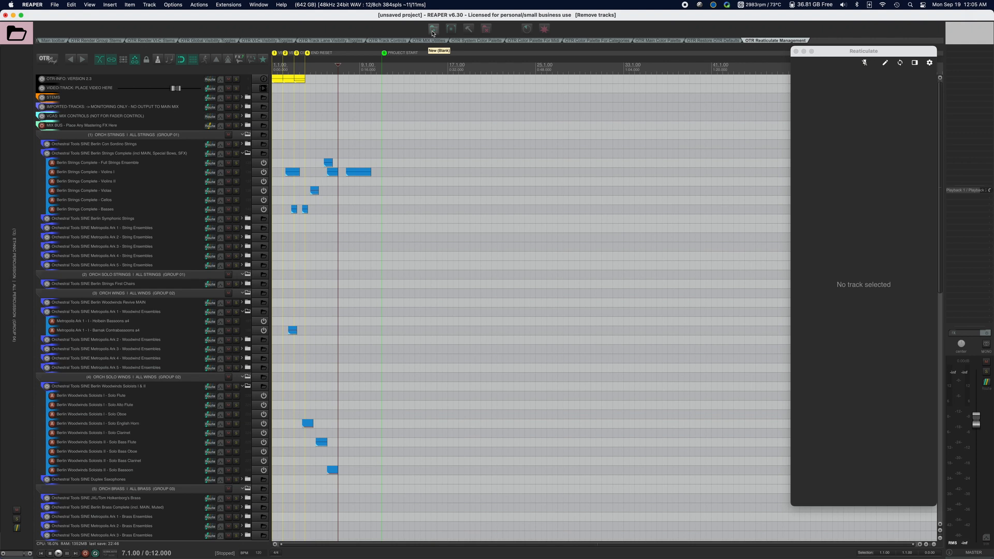
{"action": "left_click", "coordinate": [432, 33]}
{"action": "left_click", "coordinate": [740, 389]}
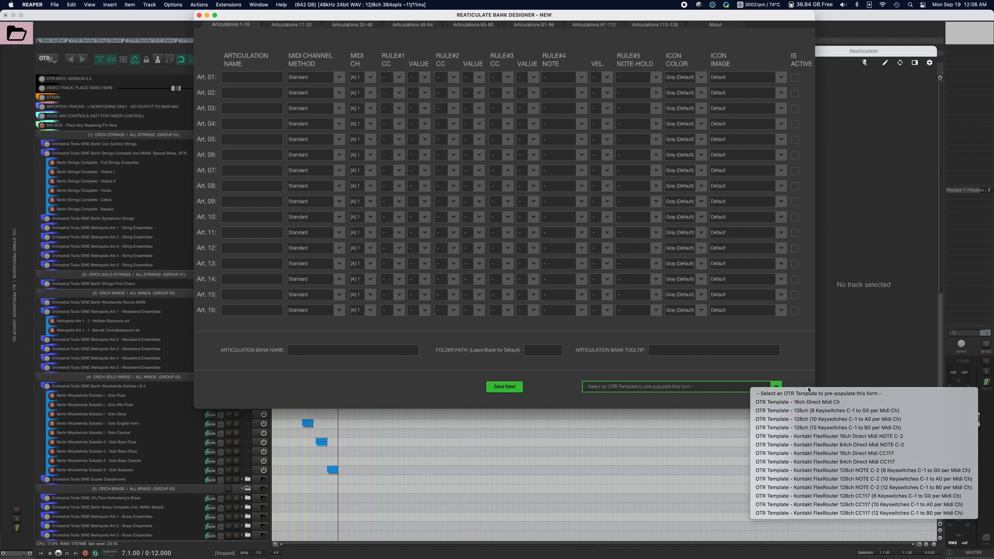
{"action": "left_click", "coordinate": [812, 453]}
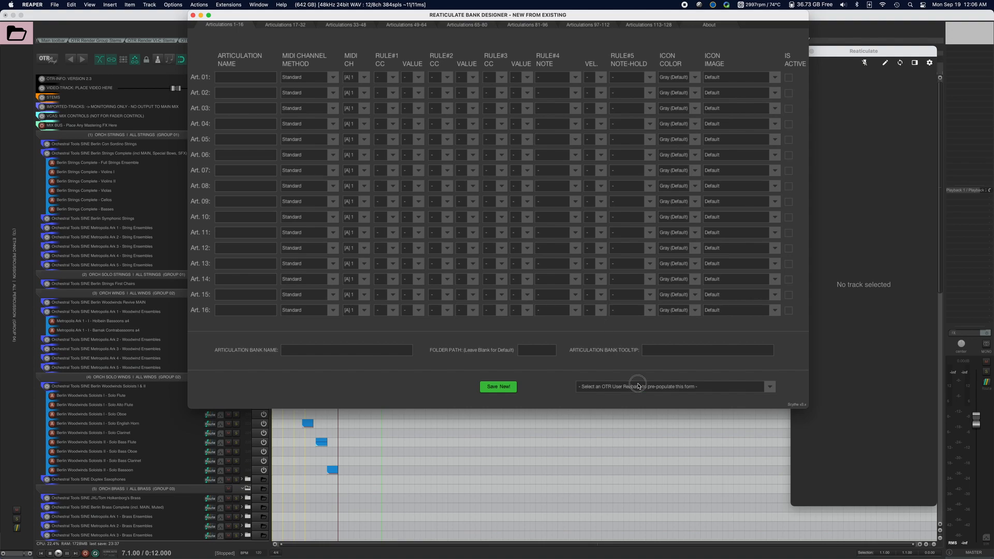
Browse the existing reabanks for a new bank and choose "Metropolis Ark 3 - III - Aux Perc - Stick Ensemble"
{"action": "left_click", "coordinate": [637, 388]}
{"action": "scroll", "coordinate": [694, 440], "scroll_direction": "down", "scroll_amount": 10}
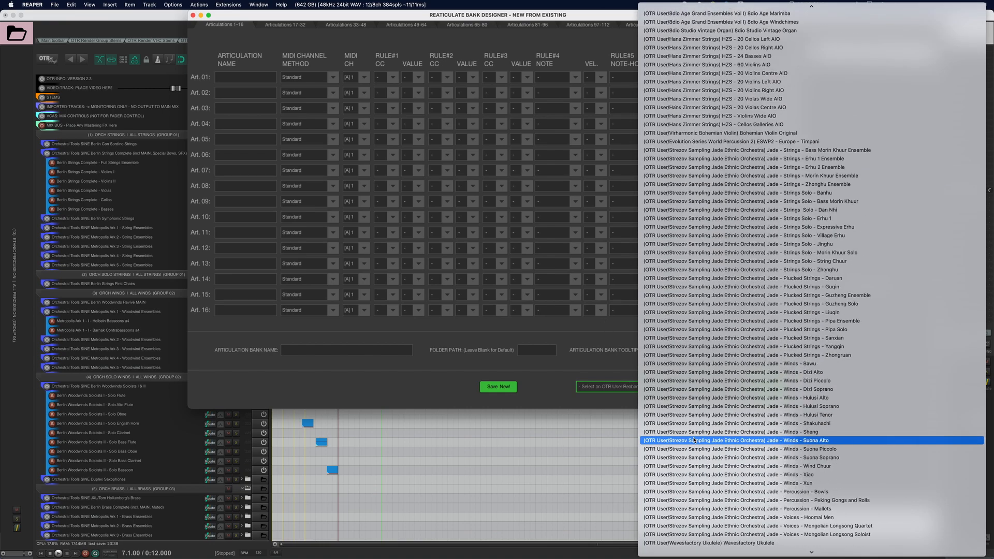
{"action": "scroll", "coordinate": [694, 440], "scroll_direction": "down", "scroll_amount": 20}
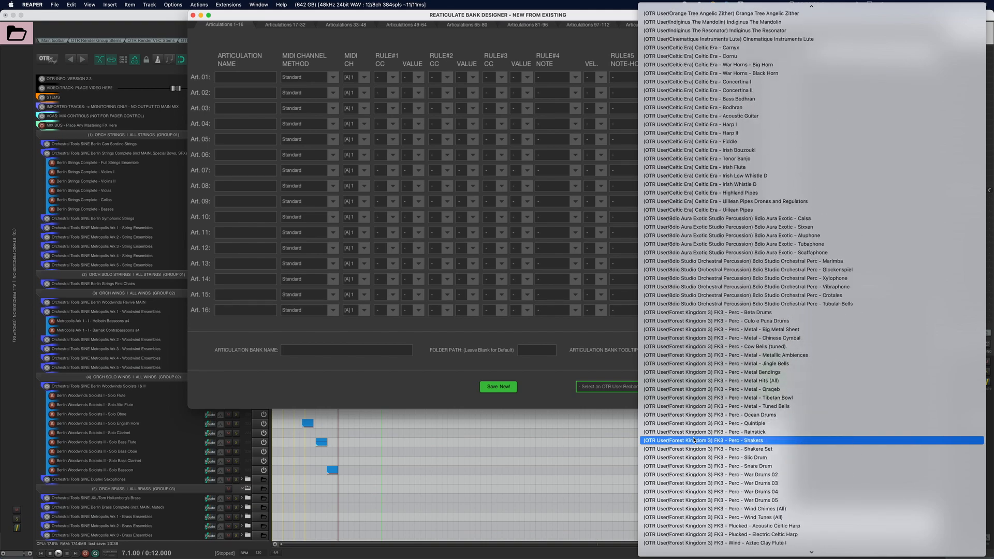
{"action": "scroll", "coordinate": [693, 440], "scroll_direction": "down", "scroll_amount": 10}
{"action": "scroll", "coordinate": [693, 440], "scroll_direction": "up", "scroll_amount": 20}
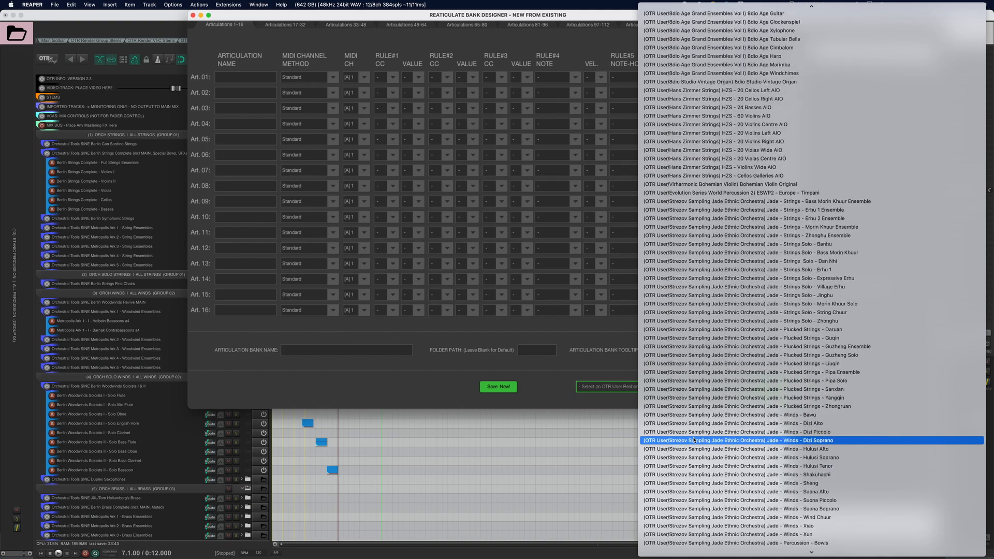
{"action": "scroll", "coordinate": [693, 440], "scroll_direction": "down", "scroll_amount": 20}
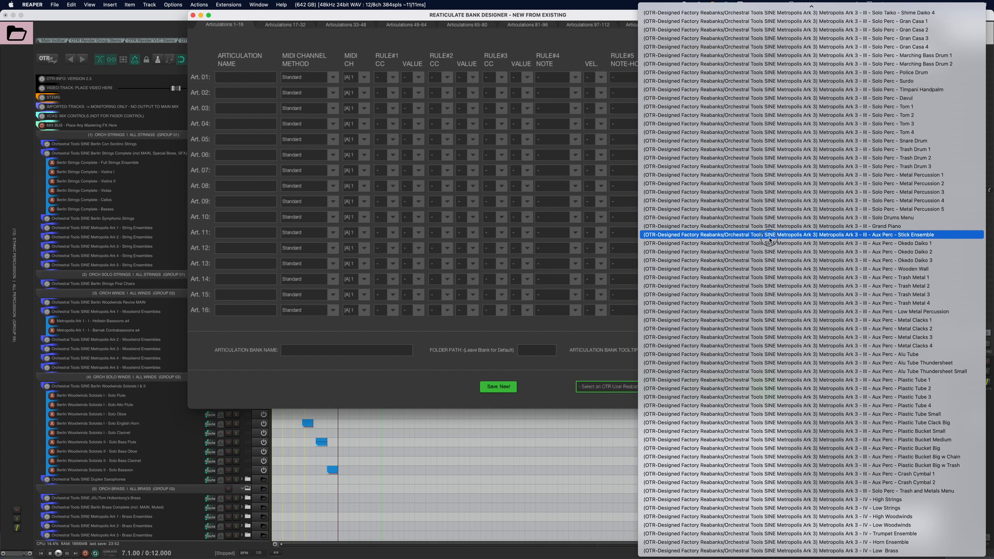
{"action": "left_click", "coordinate": [770, 236]}
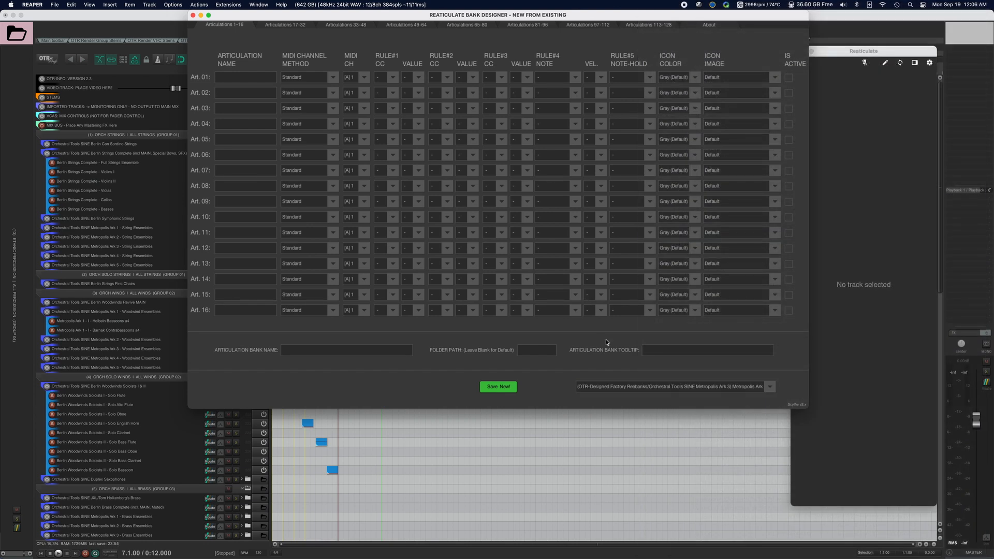
Pre-populate the new bank's form from one of the factory Orchestral Tools SINE Berlin Orchestra reabanks
{"action": "left_click", "coordinate": [644, 387]}
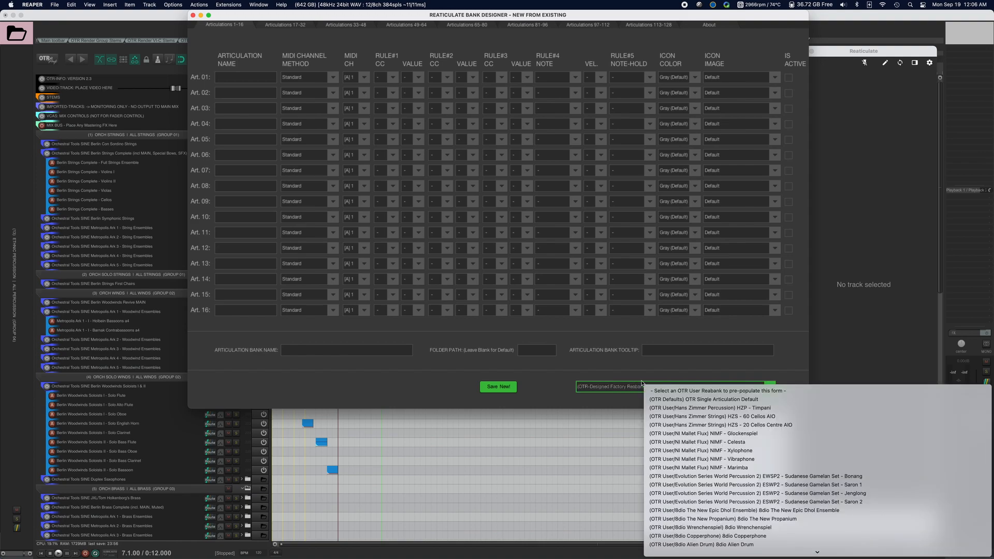
{"action": "scroll", "coordinate": [741, 434], "scroll_direction": "down", "scroll_amount": 20}
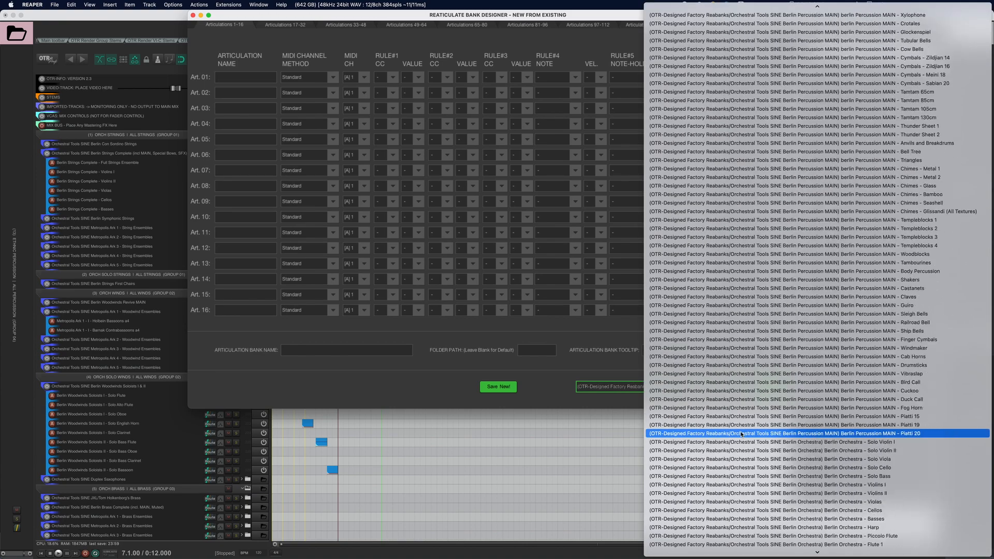
{"action": "left_click", "coordinate": [741, 339]}
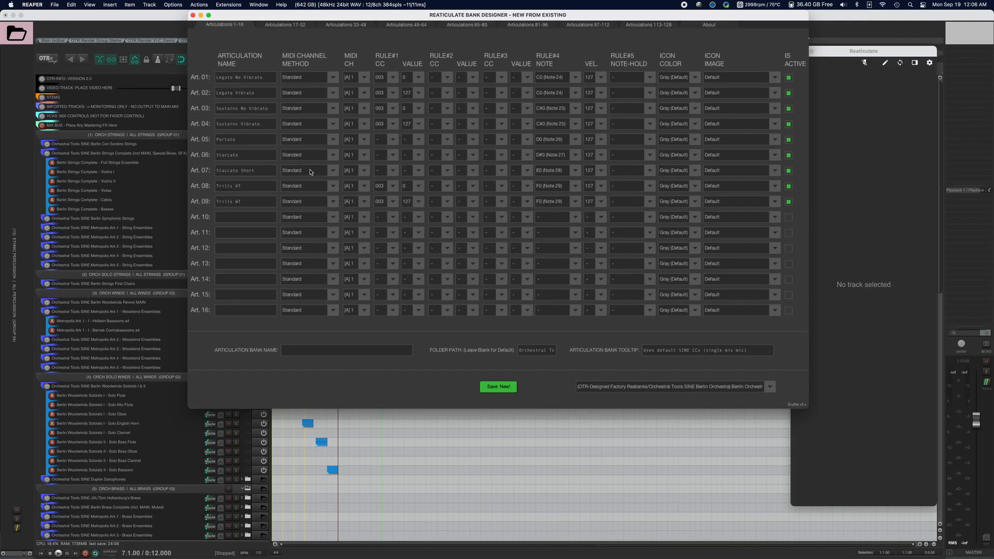
Pre-populate the form from a Metropolis Ark 3 percussion reabank, and close the bank designer without saving
{"action": "left_click", "coordinate": [726, 389]}
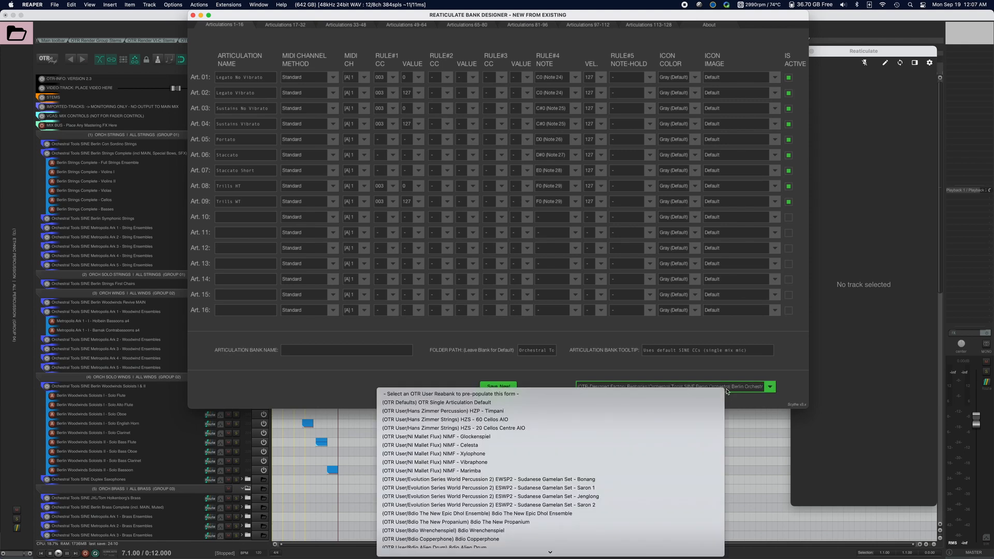
{"action": "scroll", "coordinate": [675, 431], "scroll_direction": "down", "scroll_amount": 20}
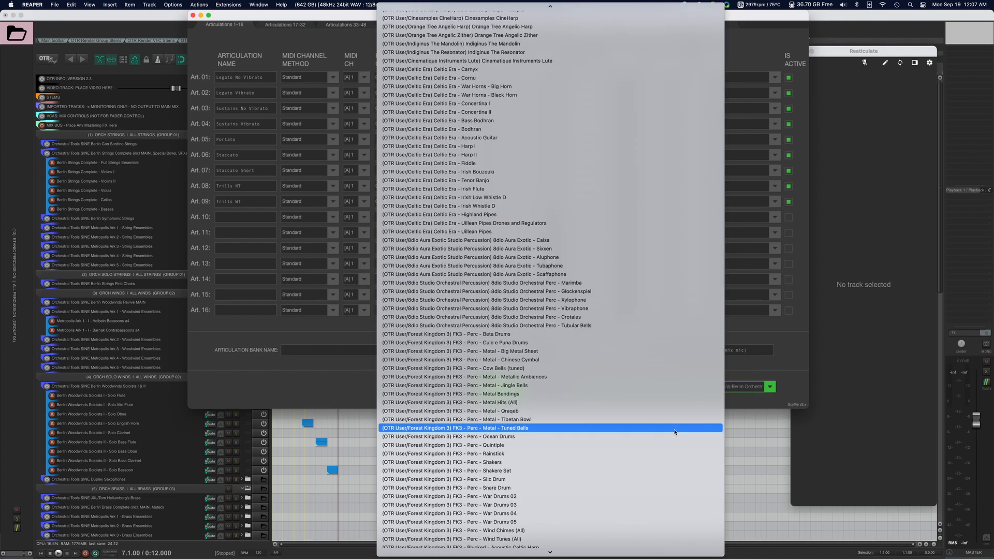
{"action": "scroll", "coordinate": [673, 424], "scroll_direction": "up", "scroll_amount": 9}
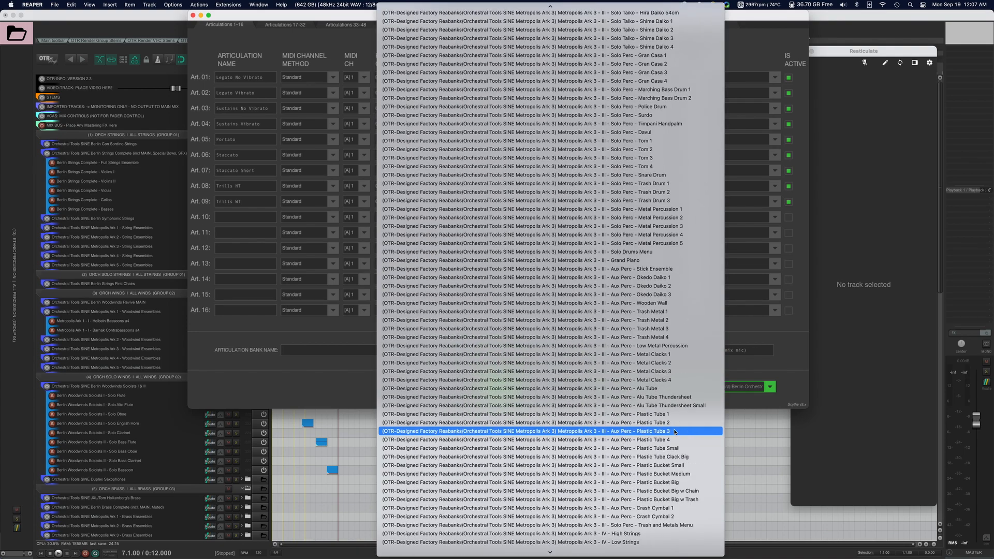
{"action": "left_click", "coordinate": [665, 414]}
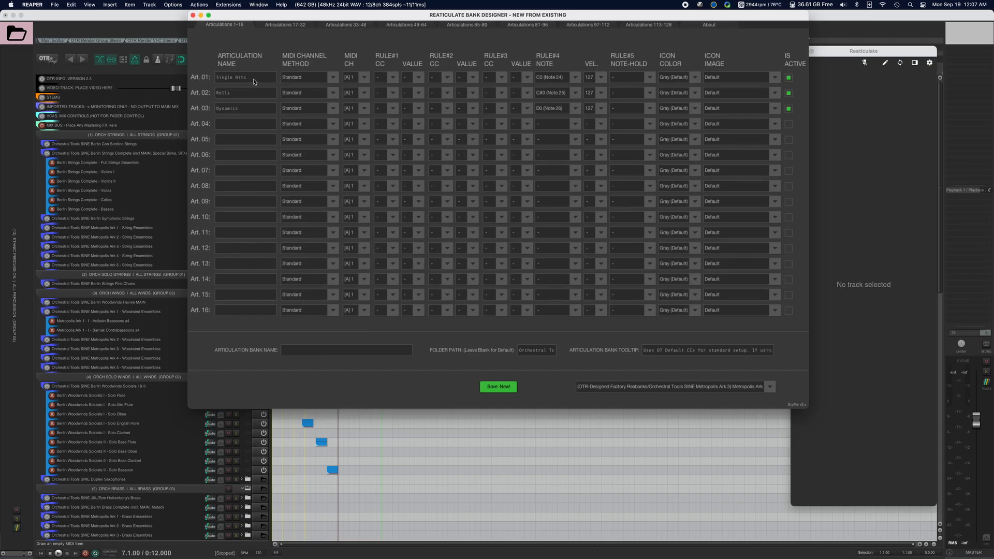
{"action": "left_click", "coordinate": [193, 15]}
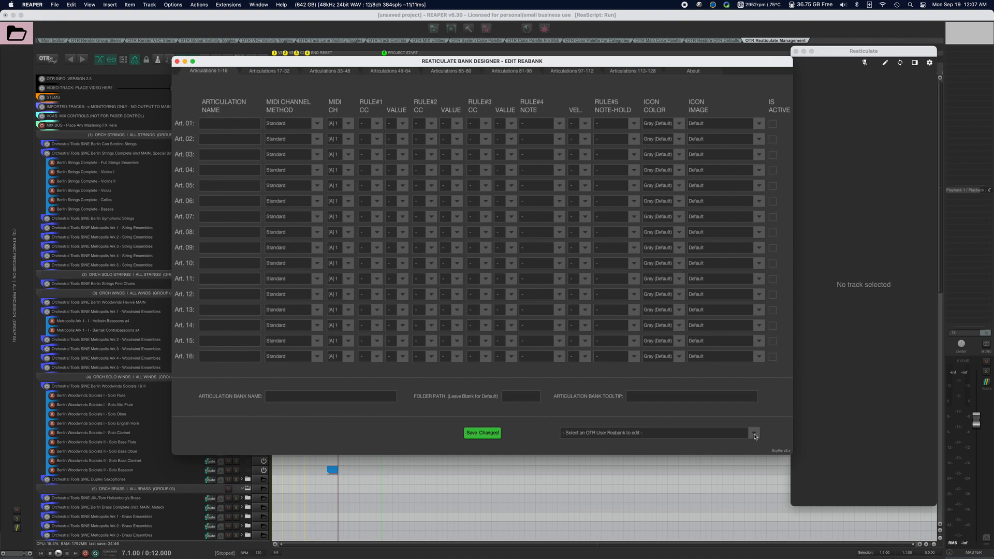
Browse the list of existing OTR User reabanks available for editing, and leave it without choosing one
{"action": "left_click", "coordinate": [754, 434]}
{"action": "scroll", "coordinate": [720, 452], "scroll_direction": "down", "scroll_amount": 20}
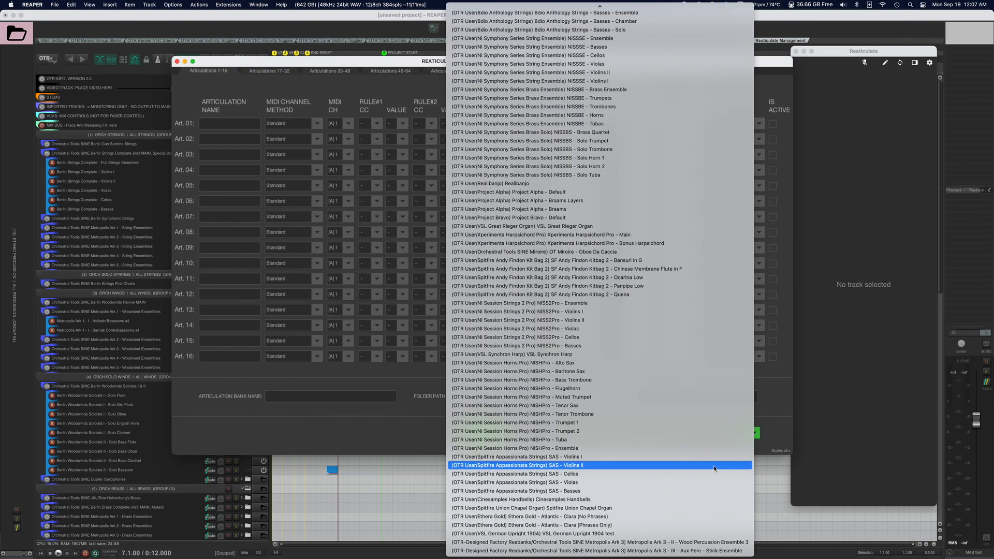
{"action": "left_click", "coordinate": [775, 403]}
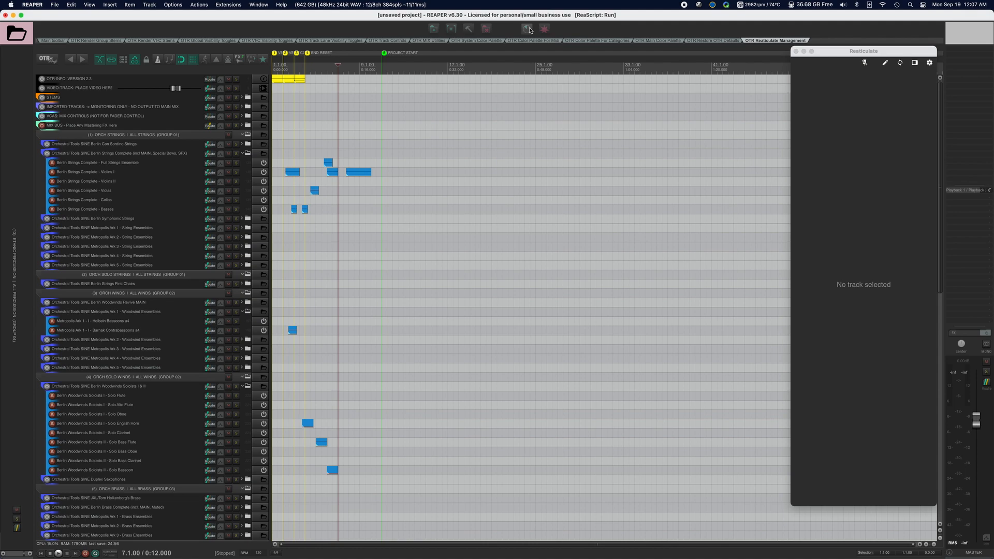
View and dismiss the reabank update notice, and examine the warning for stripping MSB/LSB numbers from the Reaticulate file
{"action": "left_click", "coordinate": [539, 72]}
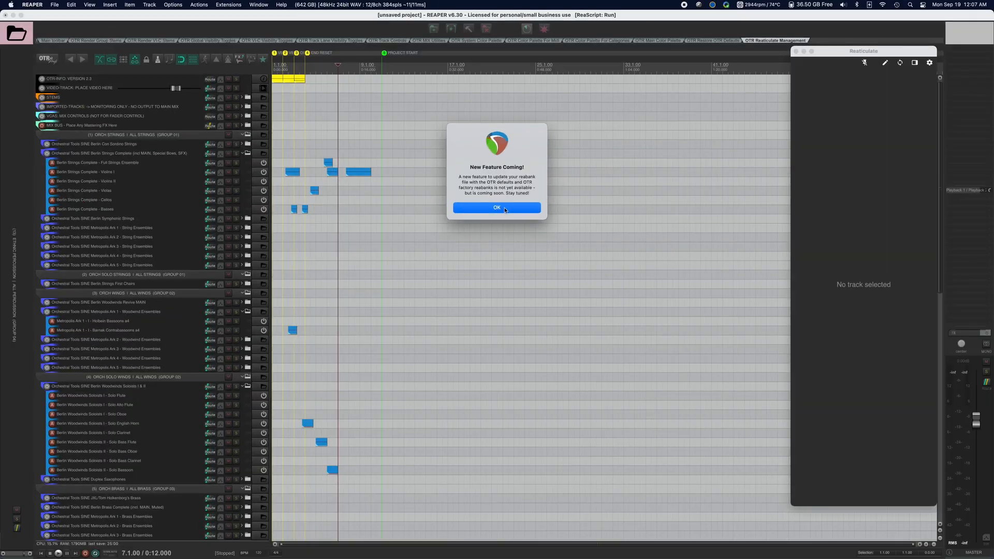
{"action": "left_click", "coordinate": [496, 207]}
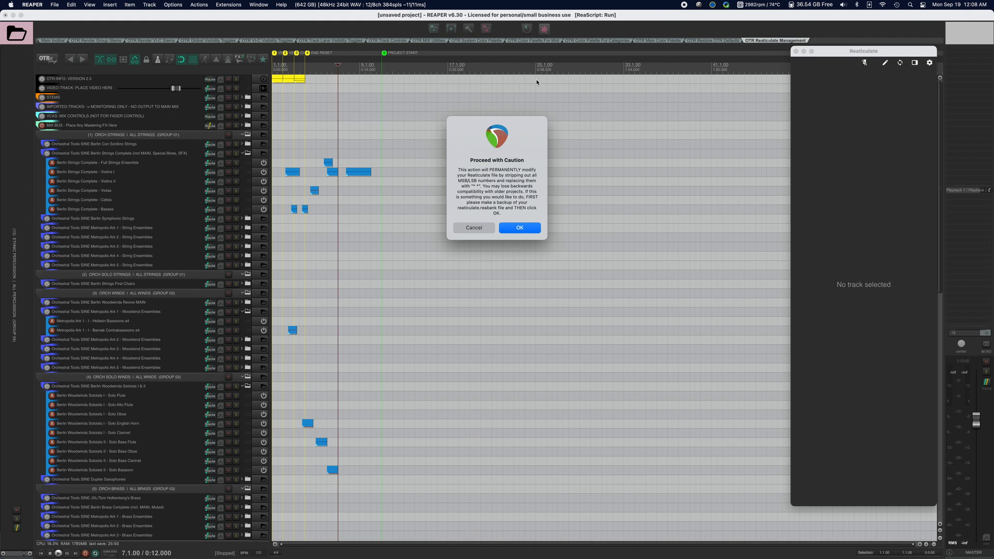
{"action": "left_click", "coordinate": [479, 228]}
{"action": "left_click", "coordinate": [544, 28]}
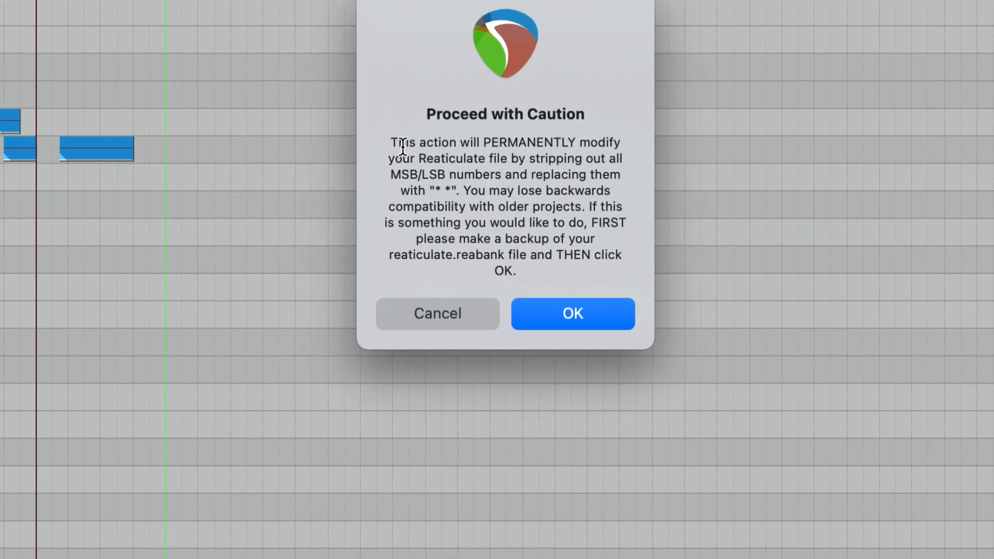
Read the caution text about replacing MSB/LSB numbers with "* *" and backing up the reaticulate.reabank file
{"action": "left_click_drag", "start_coordinate": [393, 143], "coordinate": [462, 199]}
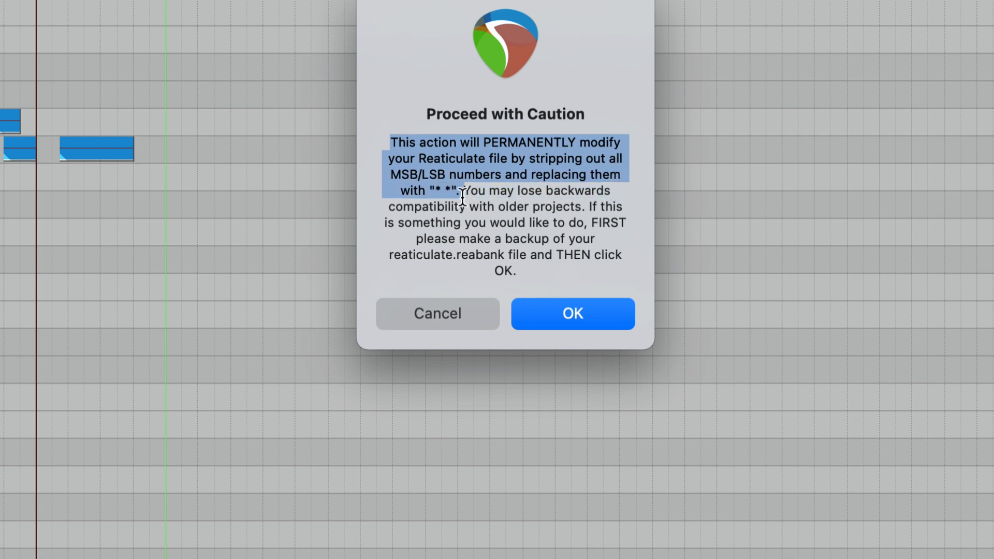
{"action": "left_click", "coordinate": [462, 195]}
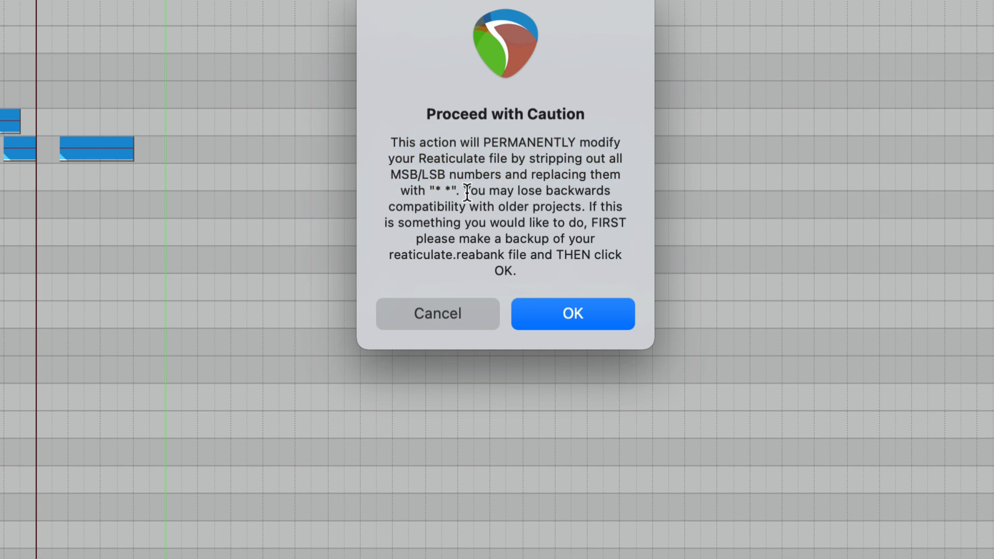
{"action": "left_click_drag", "start_coordinate": [463, 191], "coordinate": [614, 261]}
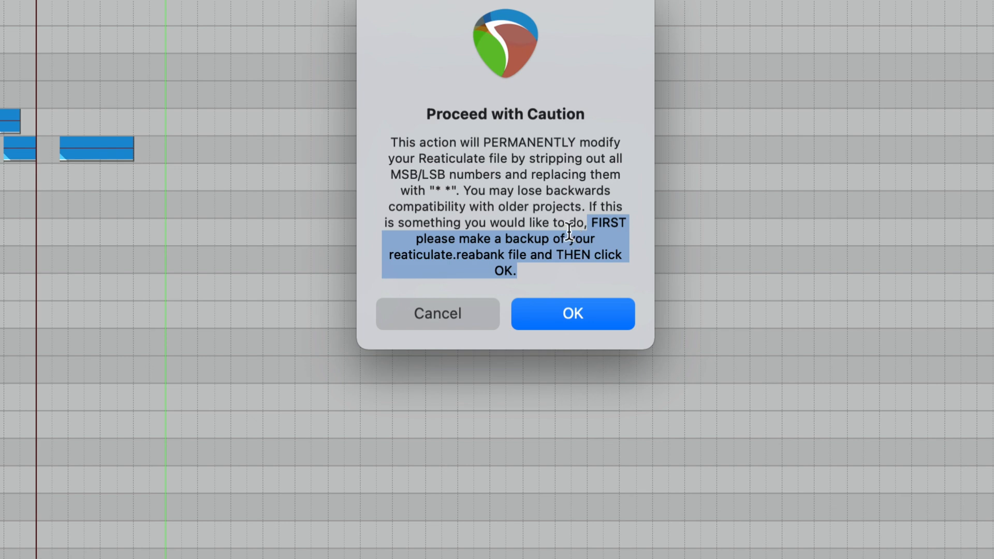
{"action": "left_click", "coordinate": [559, 219]}
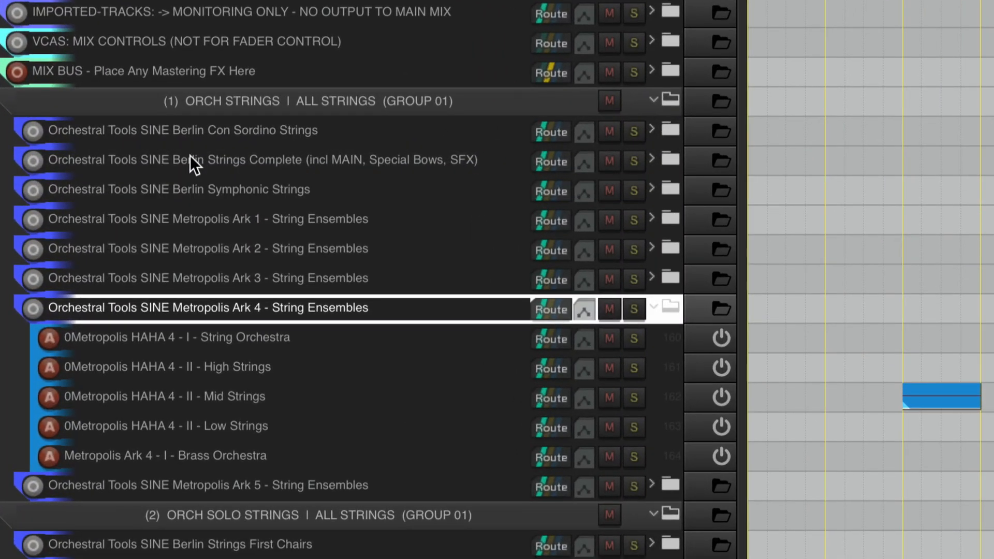
Expand the Orchestral Tools SINE Berlin Strings Complete folder and activate its Berlin Strings Complete - Violins I track
{"action": "left_click", "coordinate": [266, 157]}
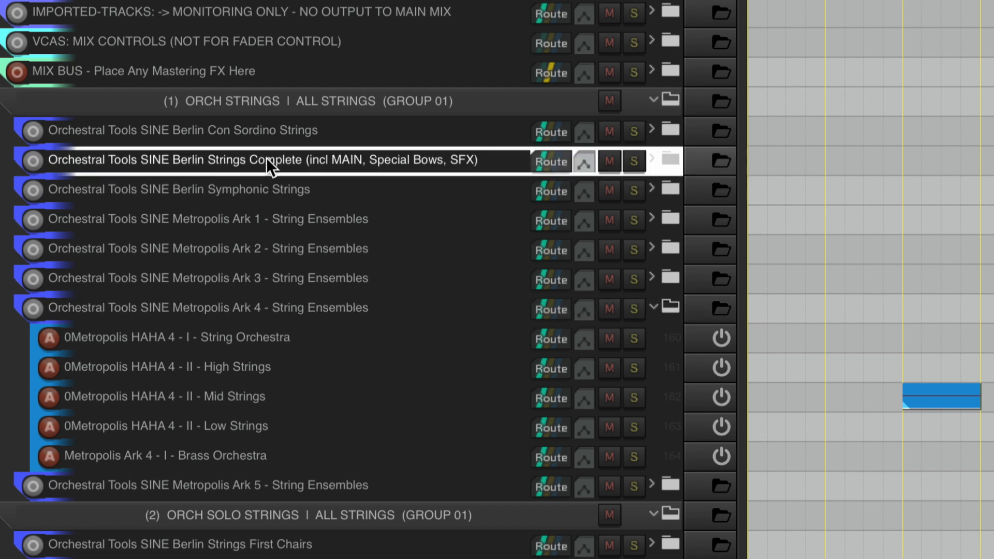
{"action": "double_click", "coordinate": [279, 158]}
{"action": "double_click", "coordinate": [325, 168]}
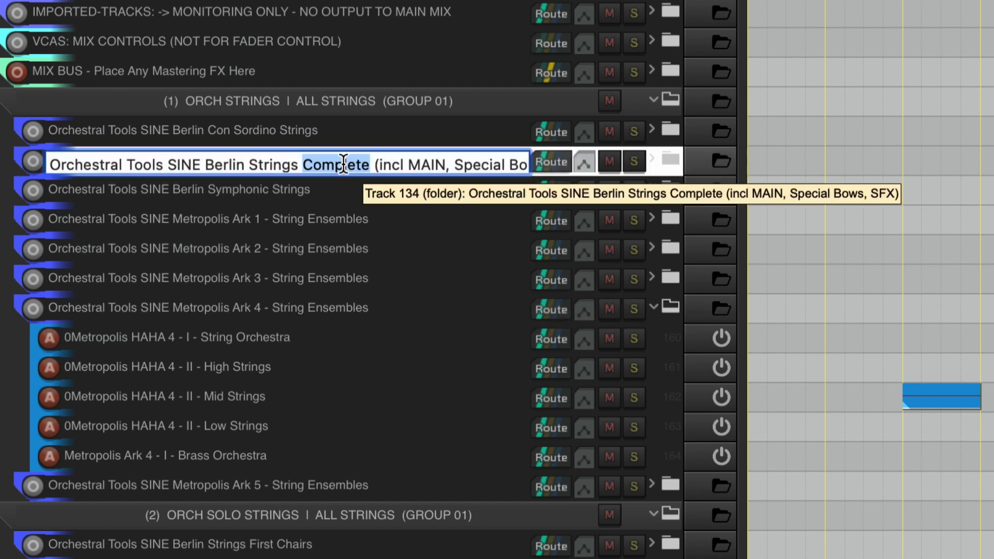
{"action": "left_click", "coordinate": [293, 190]}
{"action": "left_click", "coordinate": [308, 166]}
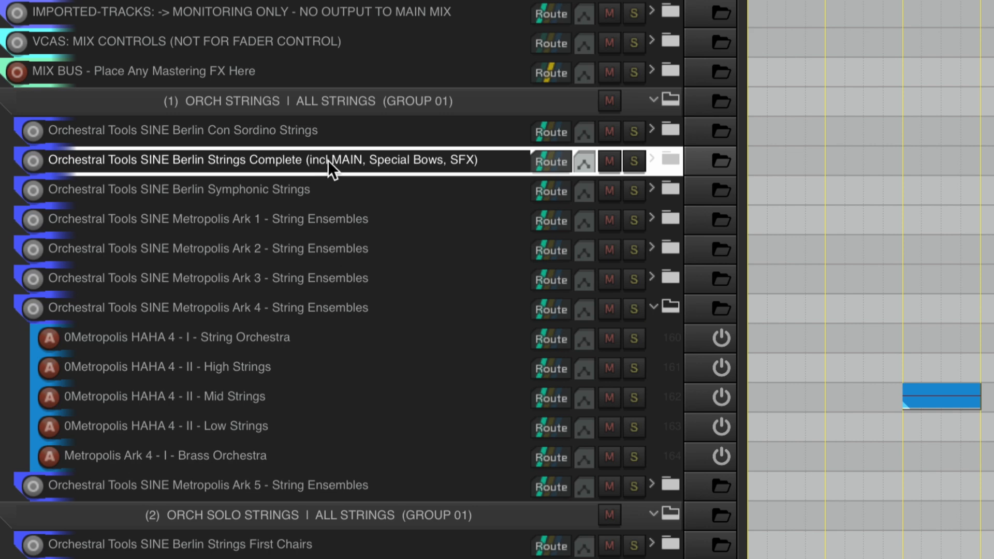
{"action": "scroll", "coordinate": [327, 160], "scroll_direction": "right", "scroll_amount": 1}
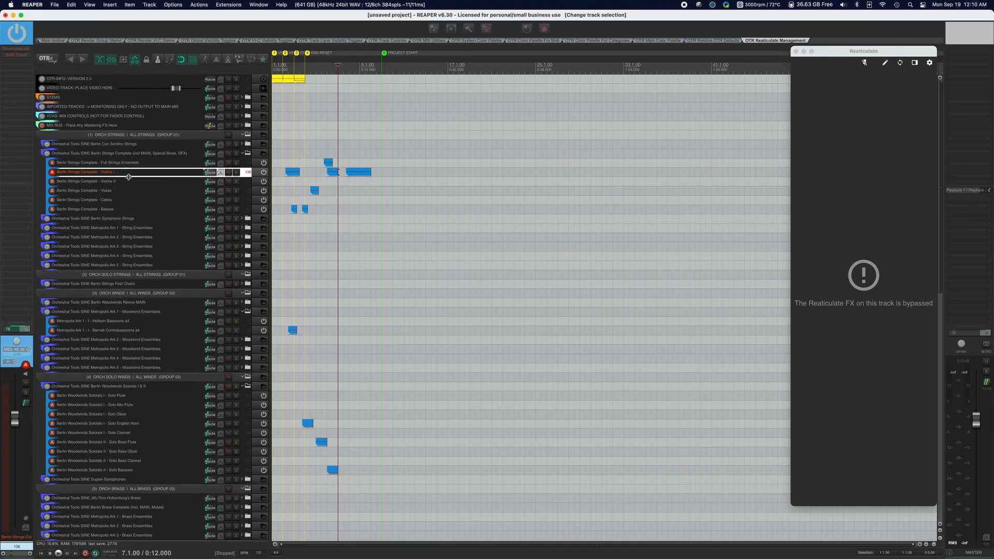
{"action": "left_click", "coordinate": [128, 183]}
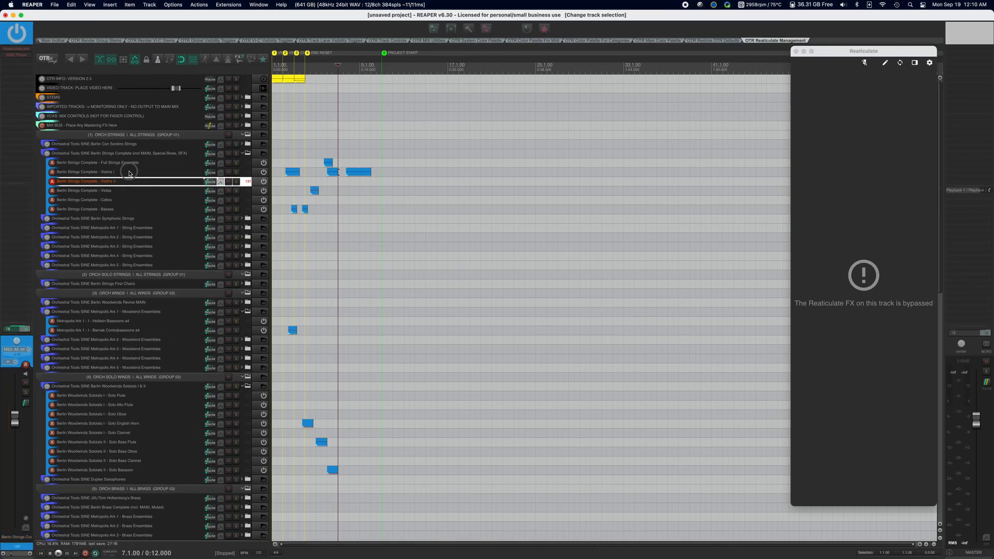
{"action": "left_click", "coordinate": [129, 172]}
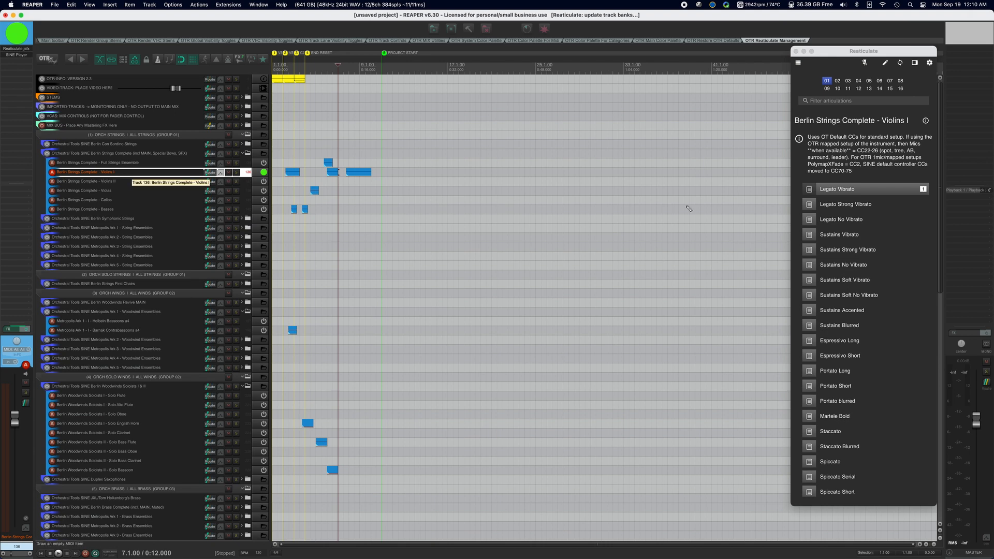
Examine the Reaticulate articulation list for Berlin Strings Complete - Violins I, from the legatos through to the aleatoric glissandos
{"action": "left_click", "coordinate": [901, 266]}
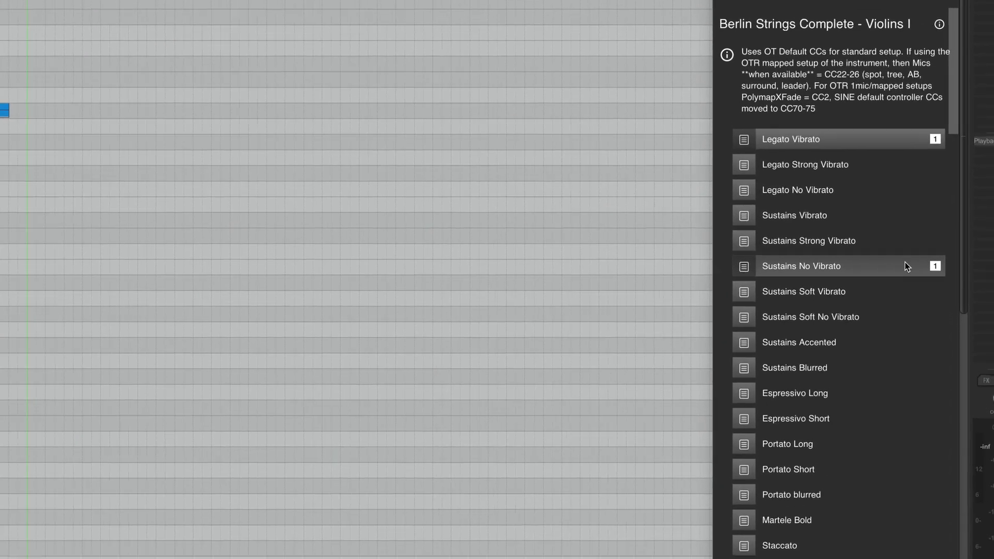
{"action": "left_click", "coordinate": [893, 218]}
{"action": "scroll", "coordinate": [858, 154], "scroll_direction": "down", "scroll_amount": 5}
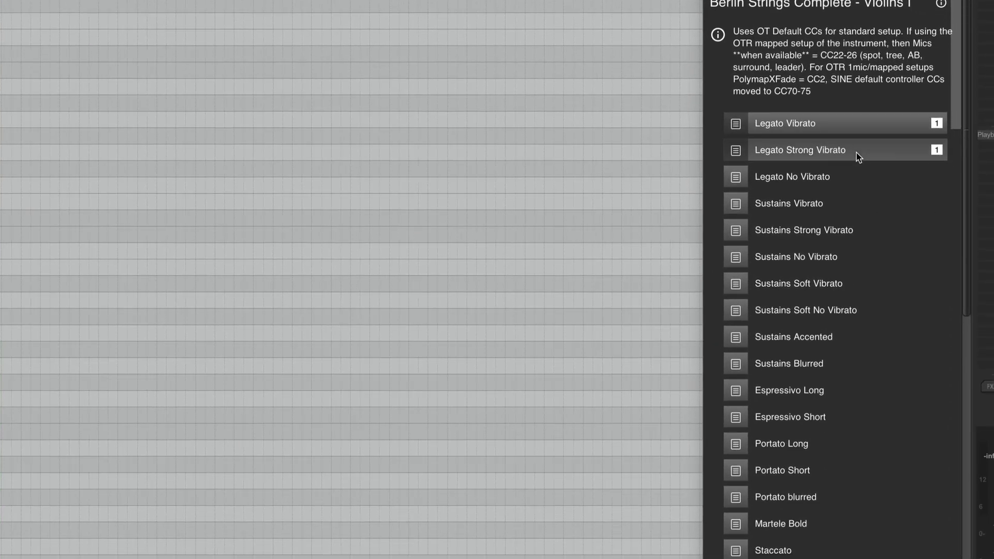
{"action": "scroll", "coordinate": [858, 156], "scroll_direction": "down", "scroll_amount": 10}
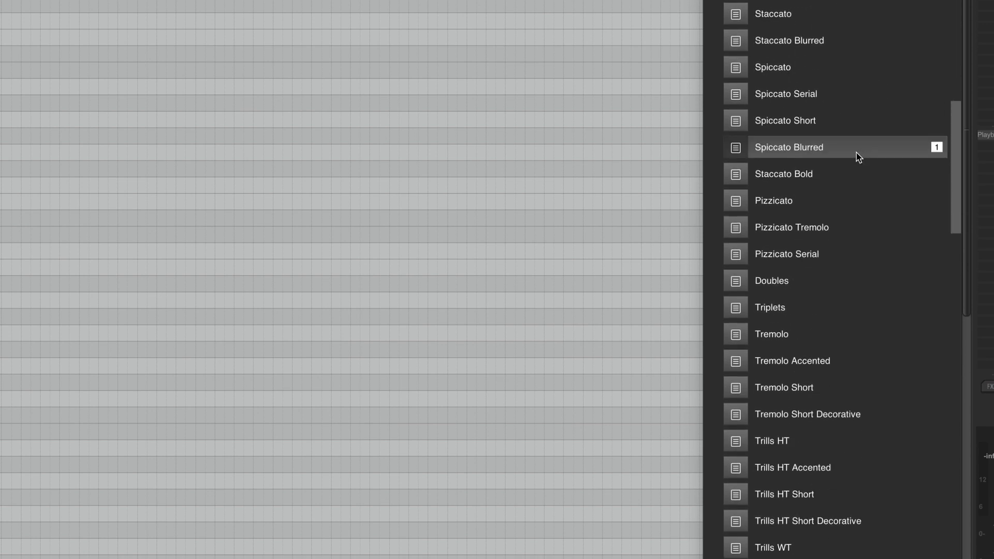
{"action": "scroll", "coordinate": [856, 156], "scroll_direction": "down", "scroll_amount": 8}
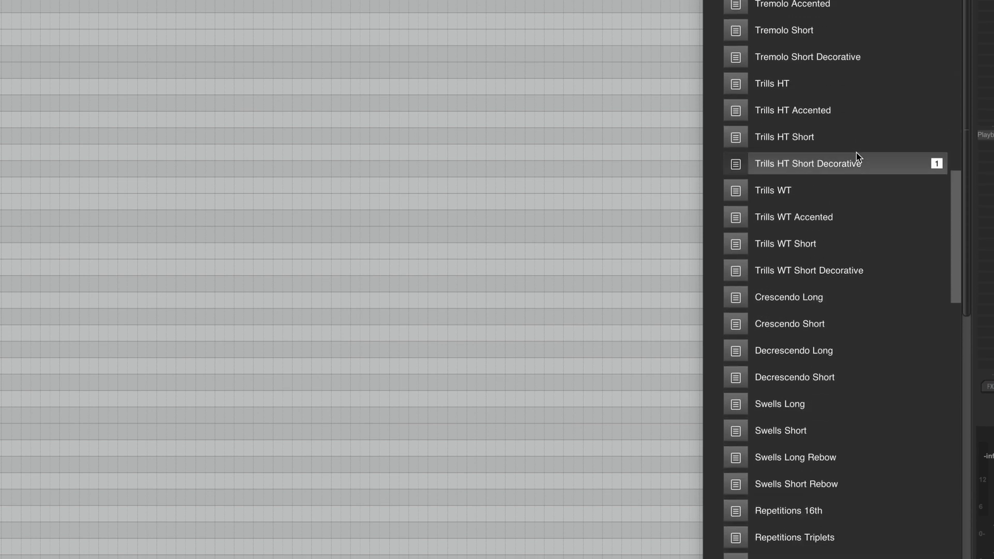
{"action": "scroll", "coordinate": [858, 155], "scroll_direction": "down", "scroll_amount": 5}
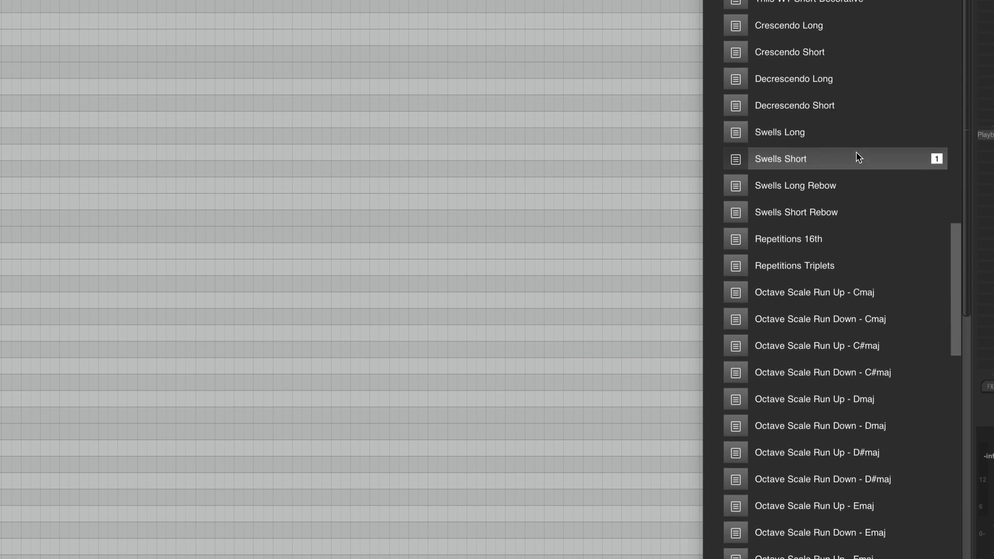
{"action": "scroll", "coordinate": [856, 154], "scroll_direction": "down", "scroll_amount": 3}
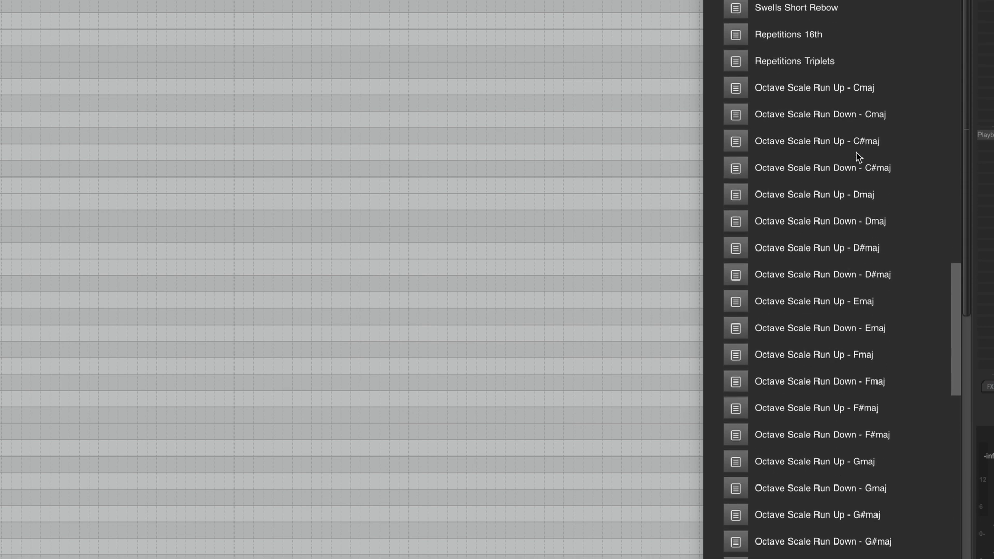
{"action": "scroll", "coordinate": [856, 156], "scroll_direction": "down", "scroll_amount": 7}
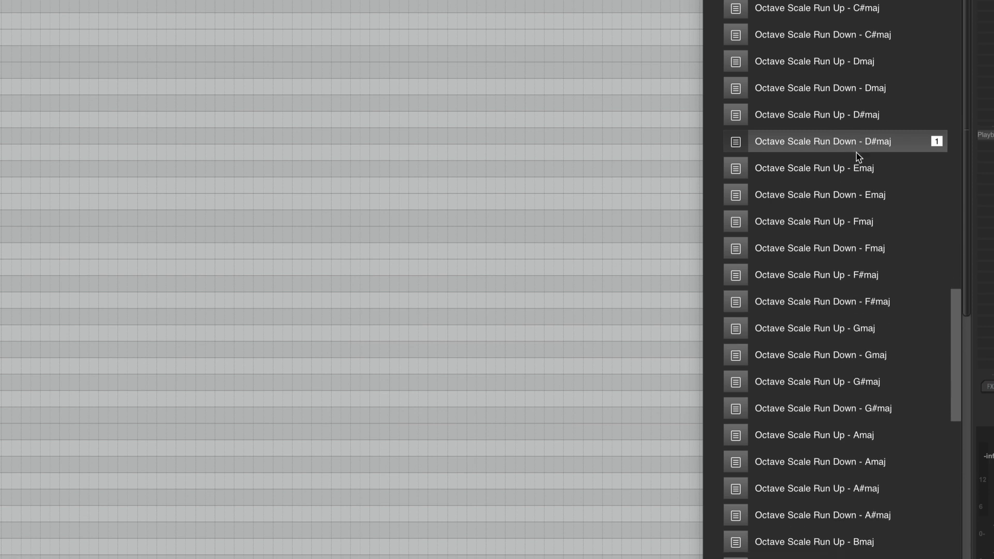
{"action": "scroll", "coordinate": [857, 155], "scroll_direction": "down", "scroll_amount": 7}
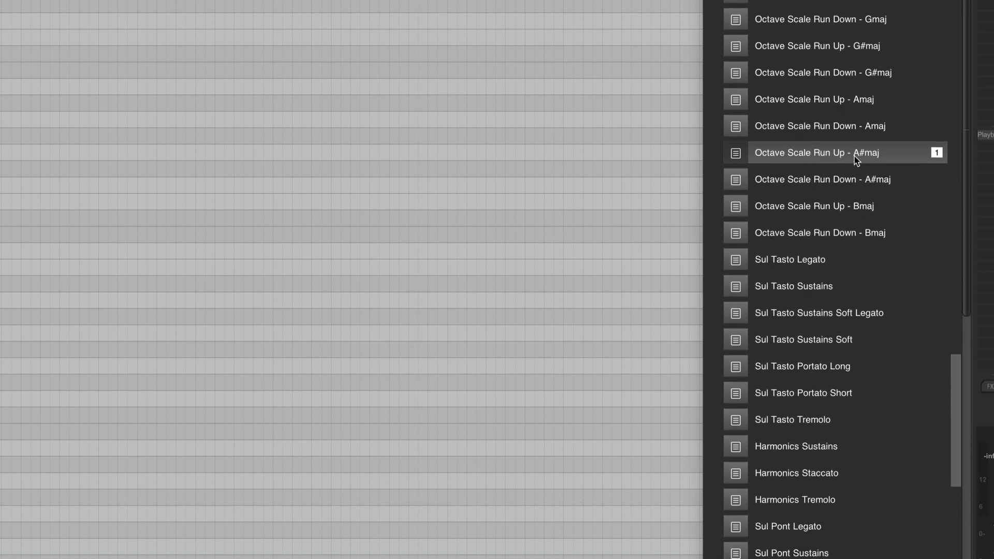
{"action": "scroll", "coordinate": [851, 166], "scroll_direction": "down", "scroll_amount": 7}
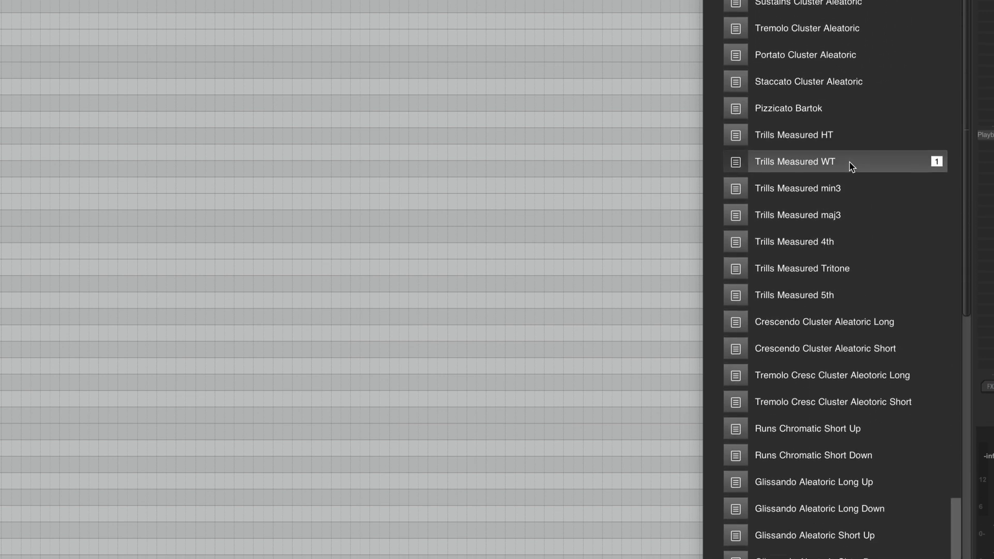
{"action": "scroll", "coordinate": [852, 165], "scroll_direction": "down", "scroll_amount": 1}
{"action": "scroll", "coordinate": [851, 165], "scroll_direction": "up", "scroll_amount": 20}
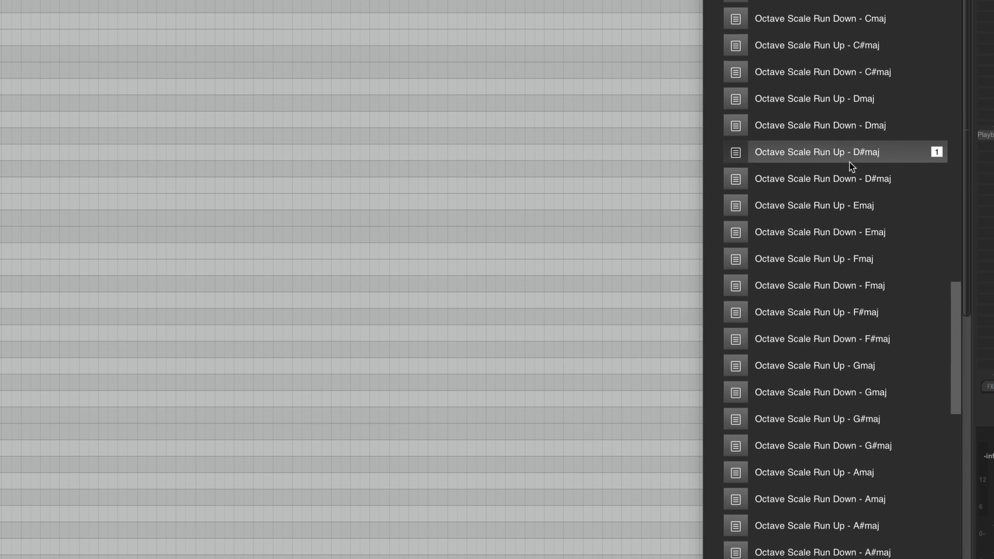
{"action": "scroll", "coordinate": [852, 166], "scroll_direction": "down", "scroll_amount": 18}
{"action": "scroll", "coordinate": [851, 165], "scroll_direction": "down", "scroll_amount": 6}
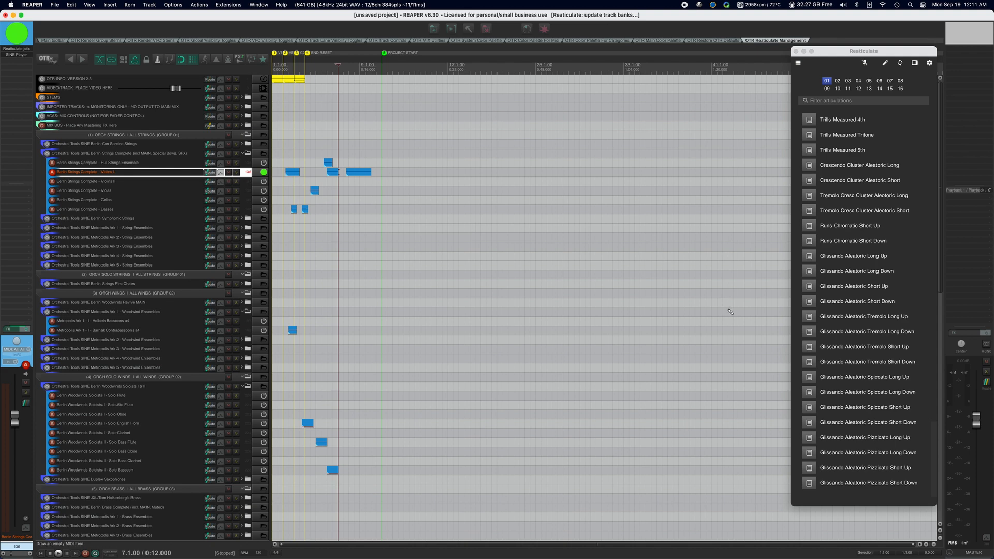
Open the SINE Player on the Violins I track and examine its loaded articulations from Longs and Shorts to Glissando FX
{"action": "scroll", "coordinate": [518, 264], "scroll_direction": "down", "scroll_amount": 3}
{"action": "scroll", "coordinate": [146, 174], "scroll_direction": "down", "scroll_amount": 1}
{"action": "scroll", "coordinate": [146, 174], "scroll_direction": "down", "scroll_amount": 4}
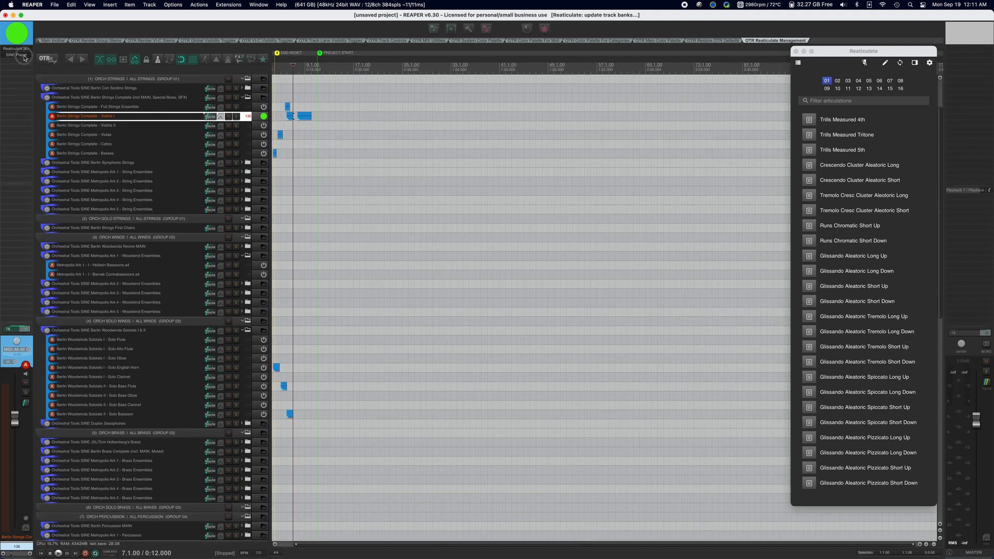
{"action": "left_click", "coordinate": [25, 55]}
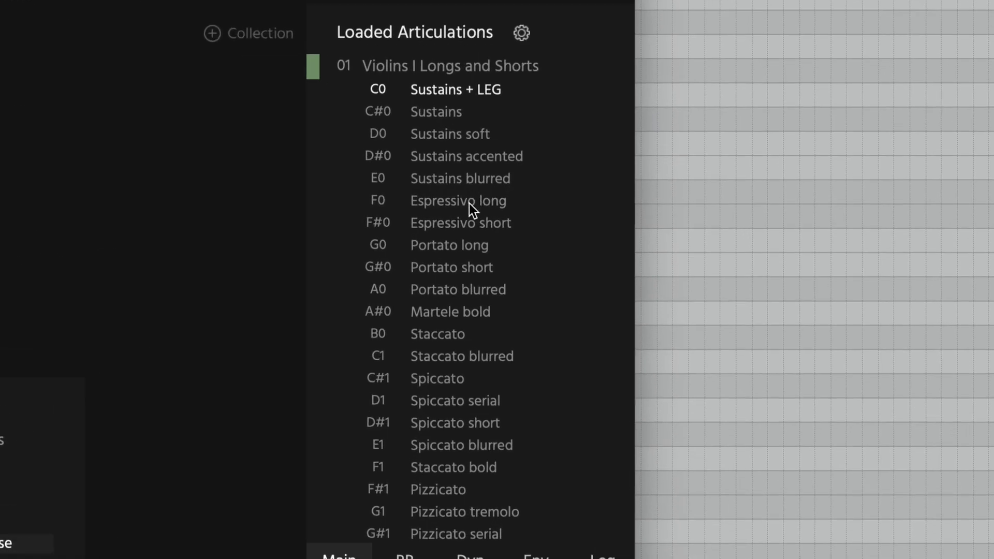
{"action": "scroll", "coordinate": [472, 200], "scroll_direction": "down", "scroll_amount": 7}
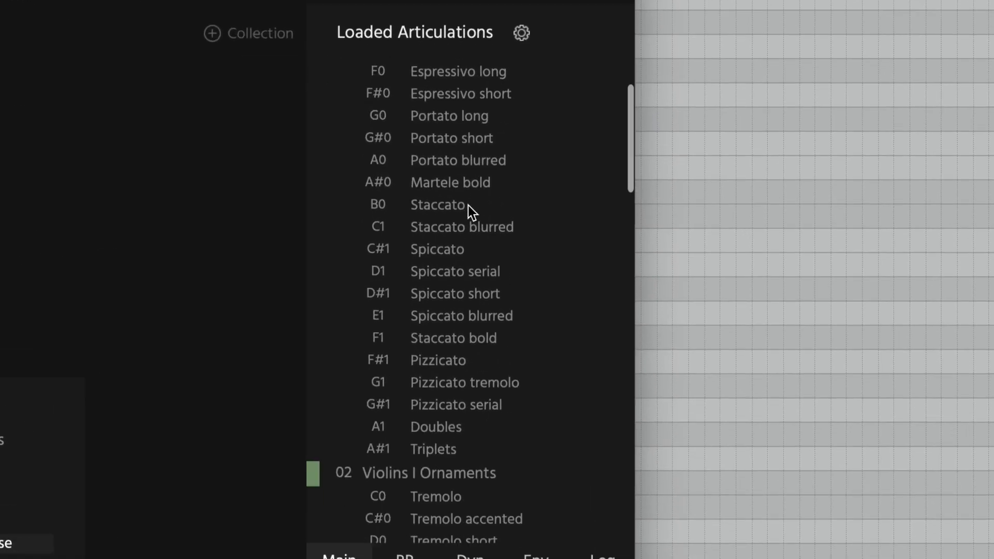
{"action": "scroll", "coordinate": [468, 206], "scroll_direction": "down", "scroll_amount": 6}
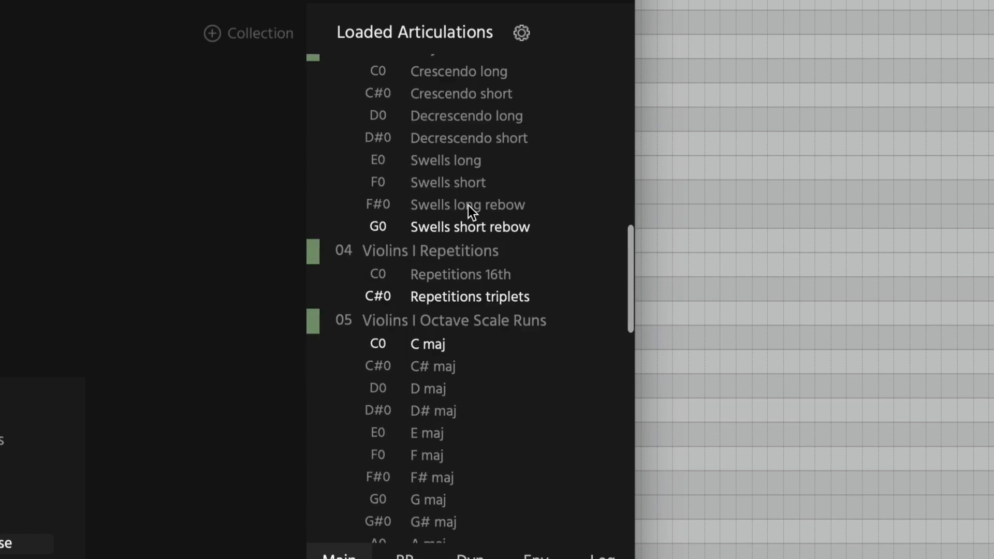
{"action": "scroll", "coordinate": [467, 206], "scroll_direction": "down", "scroll_amount": 6}
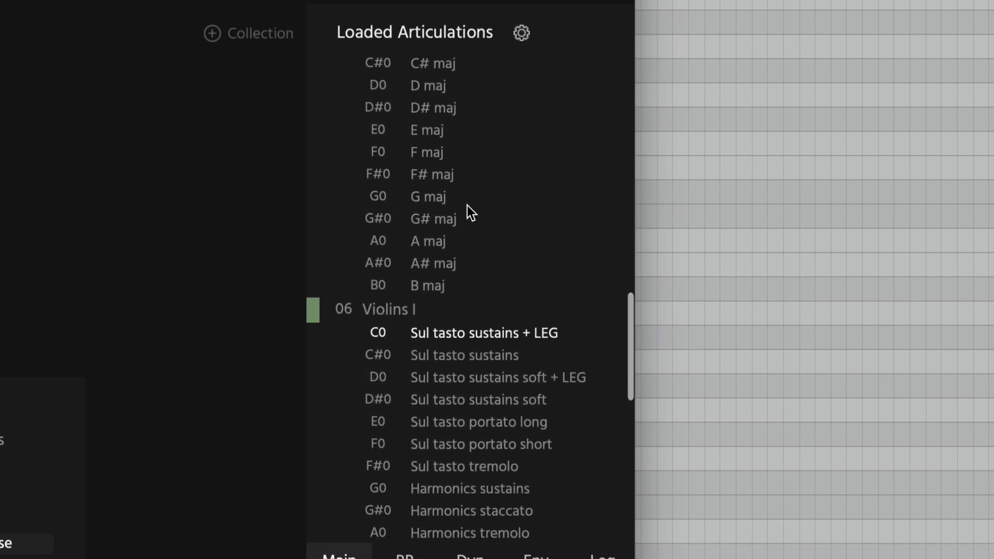
{"action": "scroll", "coordinate": [466, 207], "scroll_direction": "down", "scroll_amount": 6}
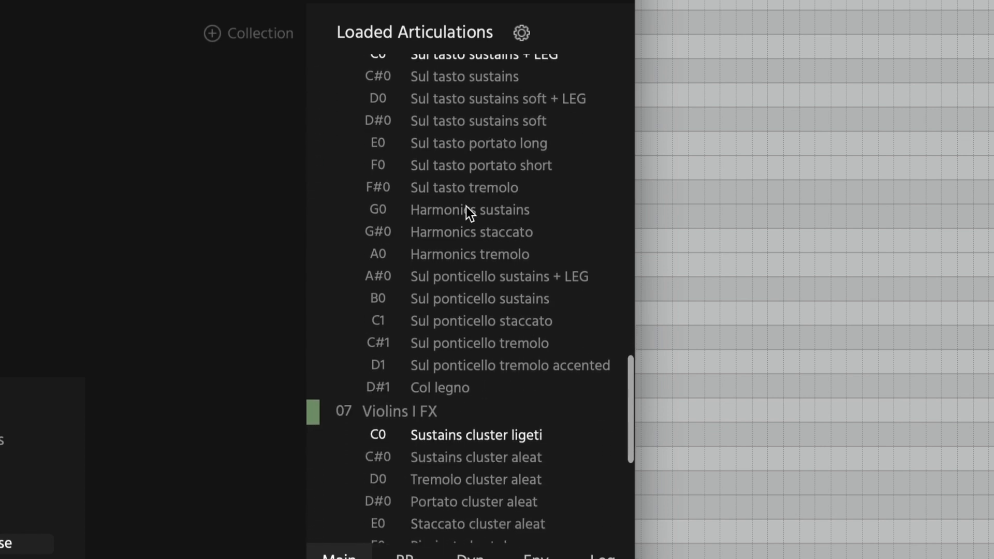
{"action": "scroll", "coordinate": [466, 206], "scroll_direction": "down", "scroll_amount": 2}
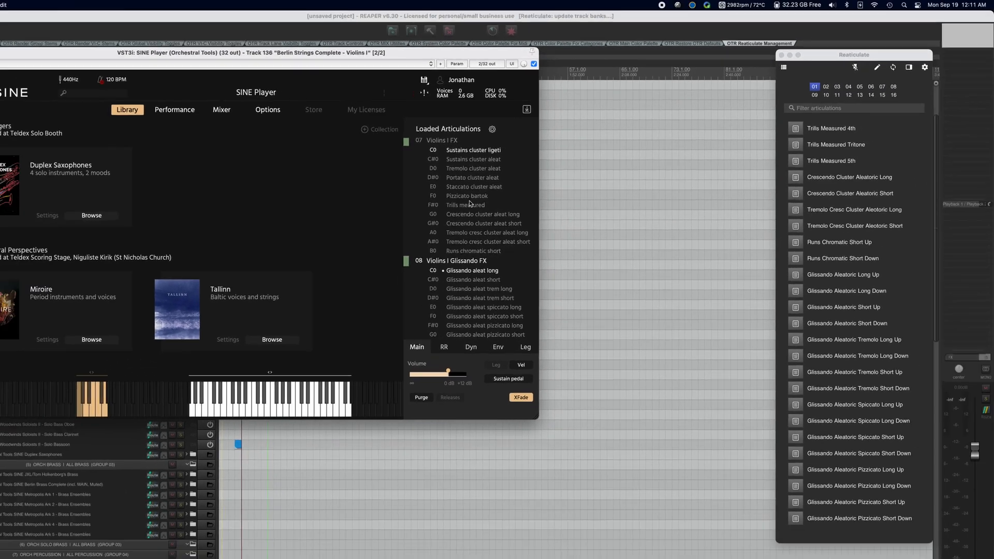
Review the SINE Player's loaded Violins I articulations in reverse, from Glissando FX back to Longs and Shorts
{"action": "scroll", "coordinate": [505, 189], "scroll_direction": "up", "scroll_amount": 4}
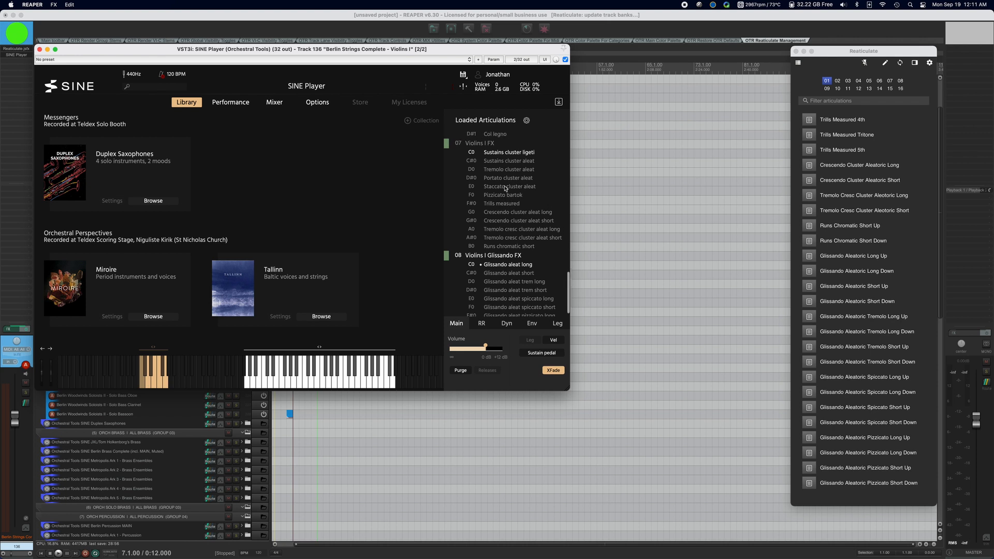
{"action": "scroll", "coordinate": [505, 188], "scroll_direction": "up", "scroll_amount": 5}
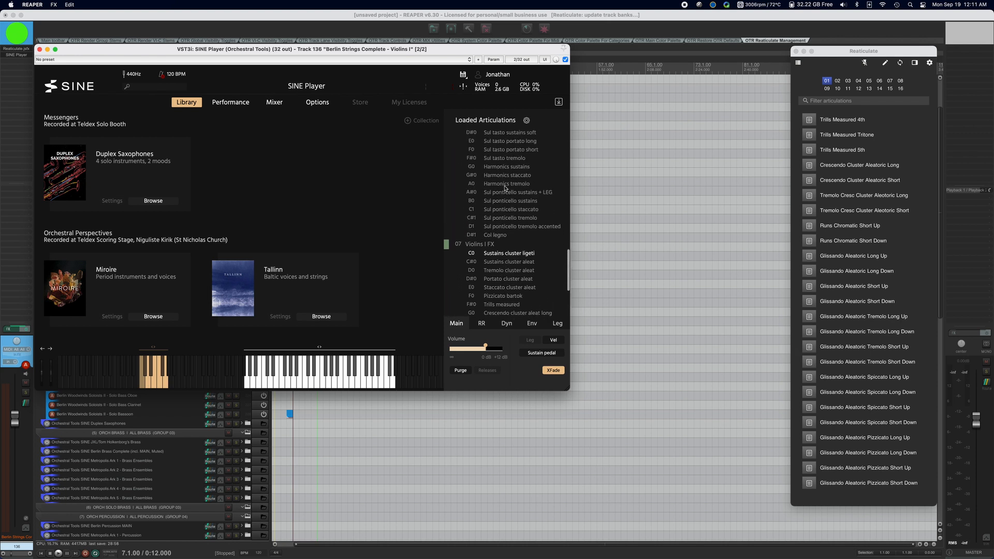
{"action": "scroll", "coordinate": [504, 188], "scroll_direction": "up", "scroll_amount": 3}
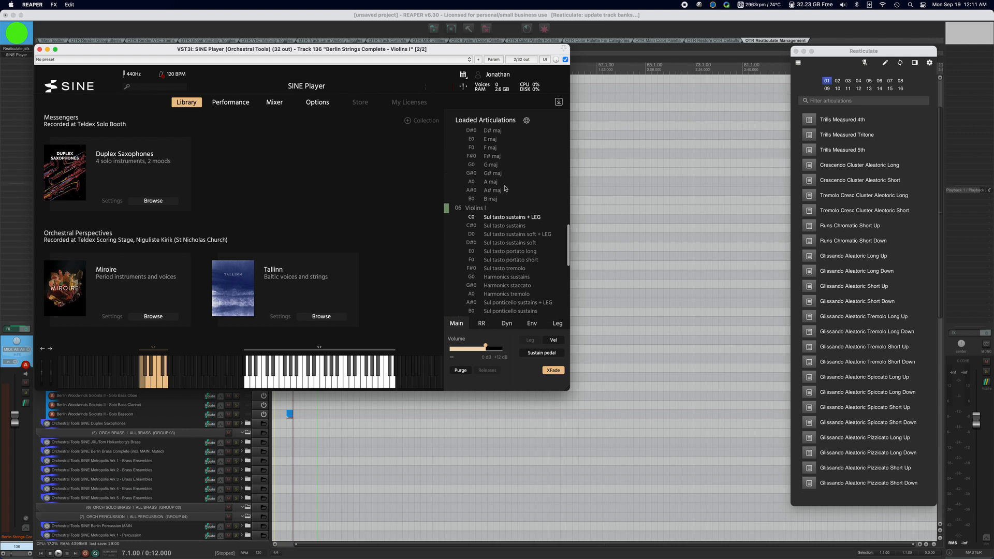
{"action": "scroll", "coordinate": [505, 188], "scroll_direction": "up", "scroll_amount": 5}
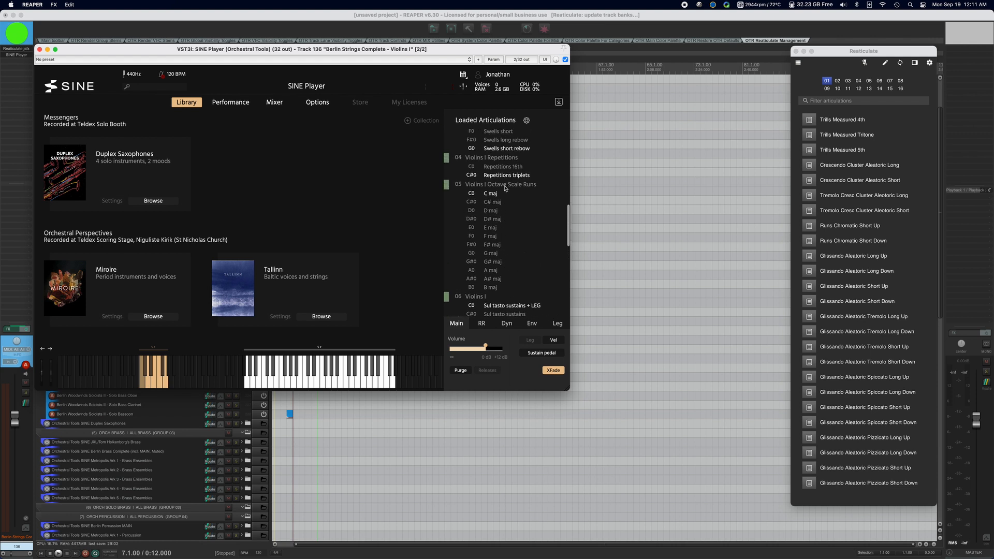
{"action": "scroll", "coordinate": [504, 188], "scroll_direction": "up", "scroll_amount": 2}
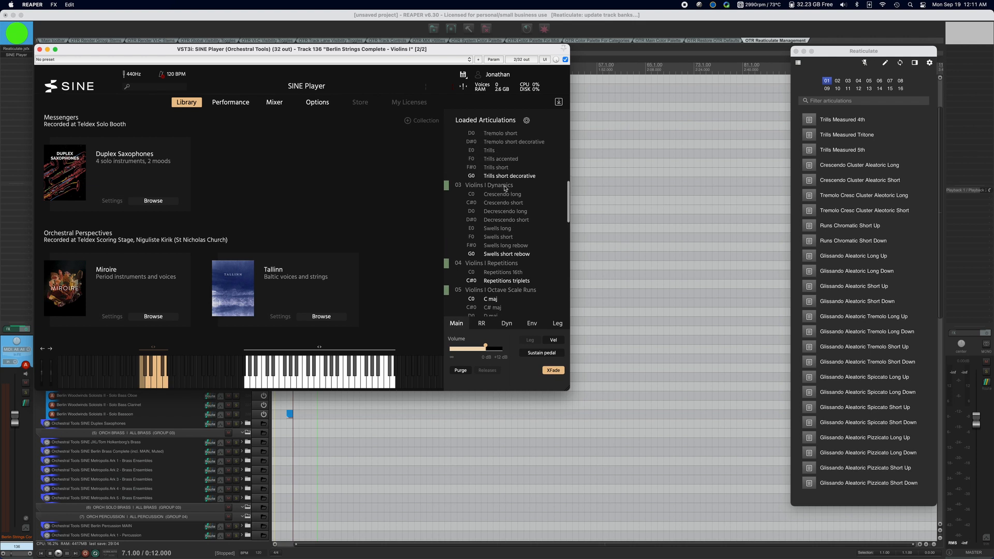
{"action": "scroll", "coordinate": [505, 188], "scroll_direction": "up", "scroll_amount": 4}
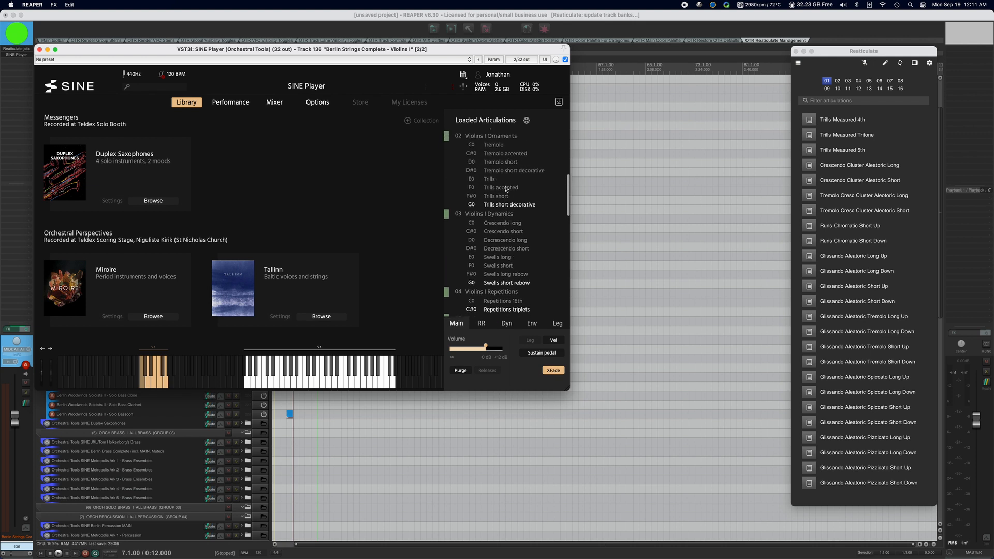
{"action": "scroll", "coordinate": [506, 188], "scroll_direction": "up", "scroll_amount": 5}
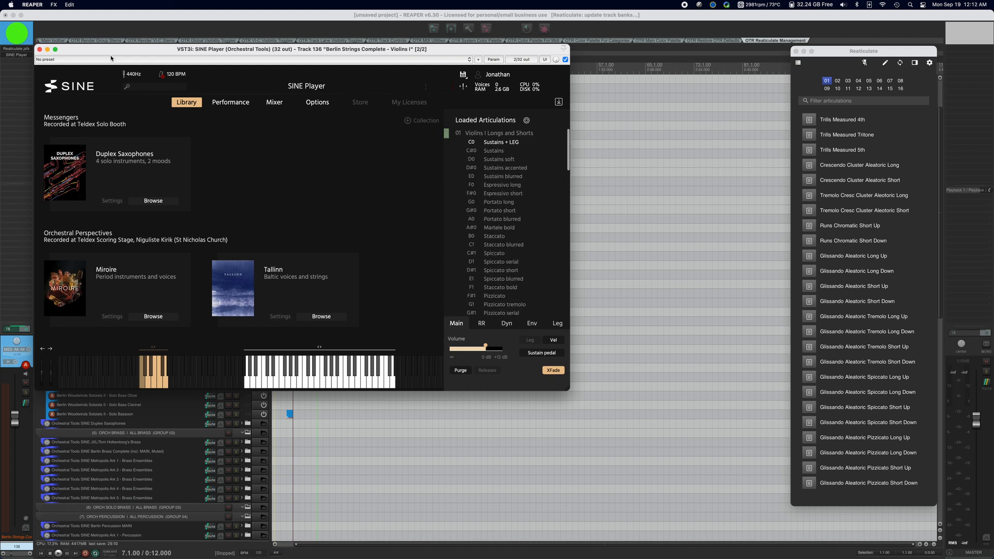
Close the SINE Player and review the Reaticulate setup notes and opening articulations for Berlin Strings Complete - Violins I
{"action": "left_click", "coordinate": [40, 49]}
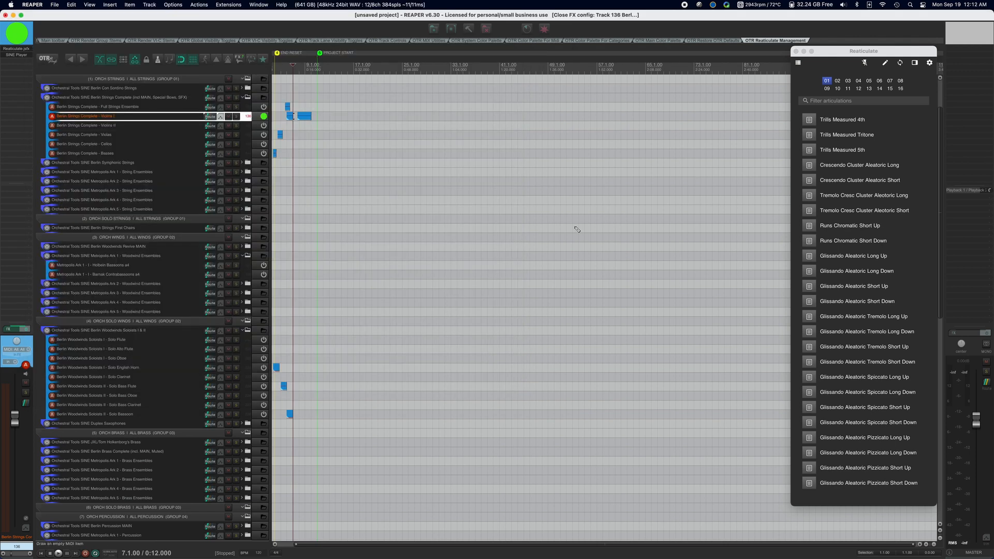
{"action": "scroll", "coordinate": [862, 280], "scroll_direction": "down", "scroll_amount": 10}
{"action": "scroll", "coordinate": [861, 280], "scroll_direction": "up", "scroll_amount": 15}
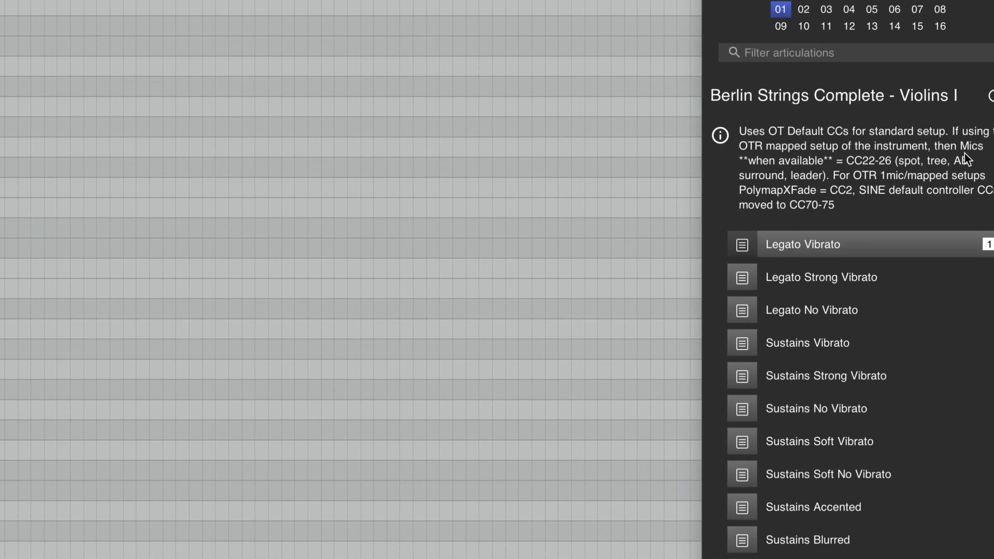
{"action": "scroll", "coordinate": [978, 153], "scroll_direction": "down", "scroll_amount": 2}
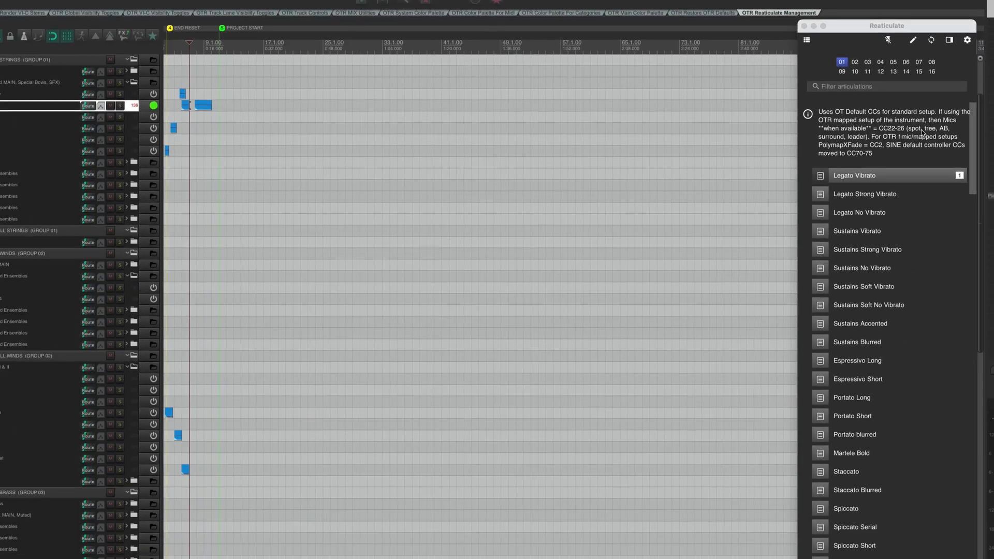
{"action": "scroll", "coordinate": [873, 133], "scroll_direction": "up", "scroll_amount": 2}
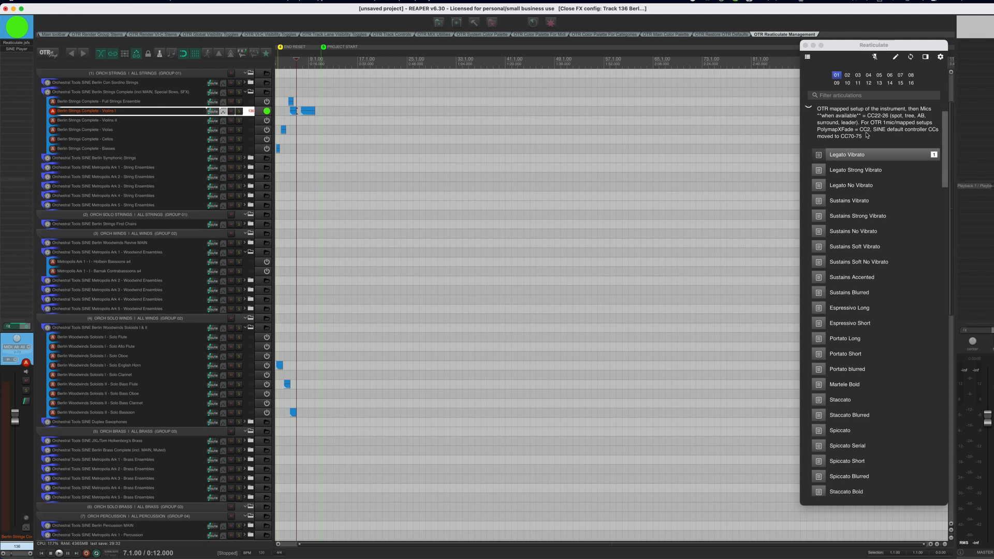
{"action": "scroll", "coordinate": [863, 135], "scroll_direction": "down", "scroll_amount": 3}
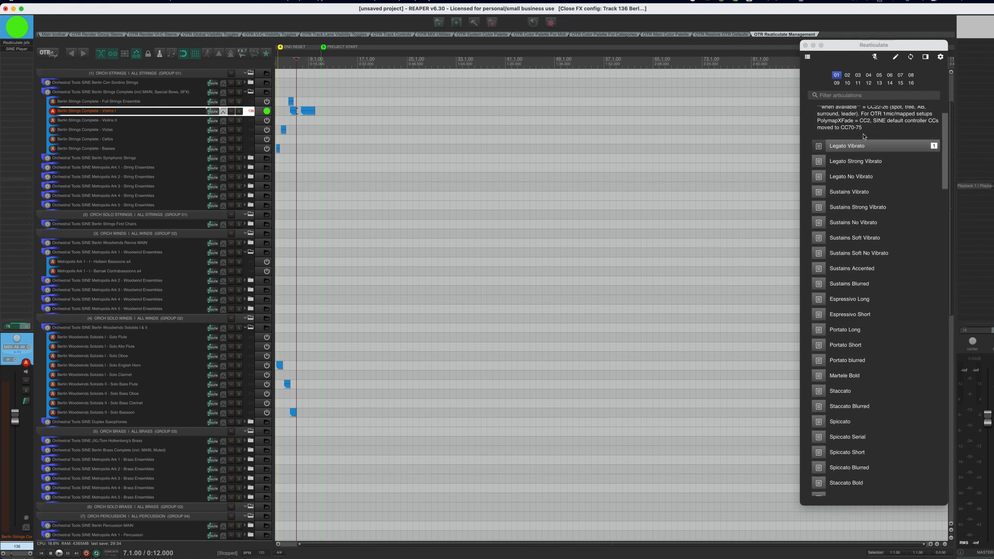
{"action": "scroll", "coordinate": [857, 147], "scroll_direction": "up", "scroll_amount": 3}
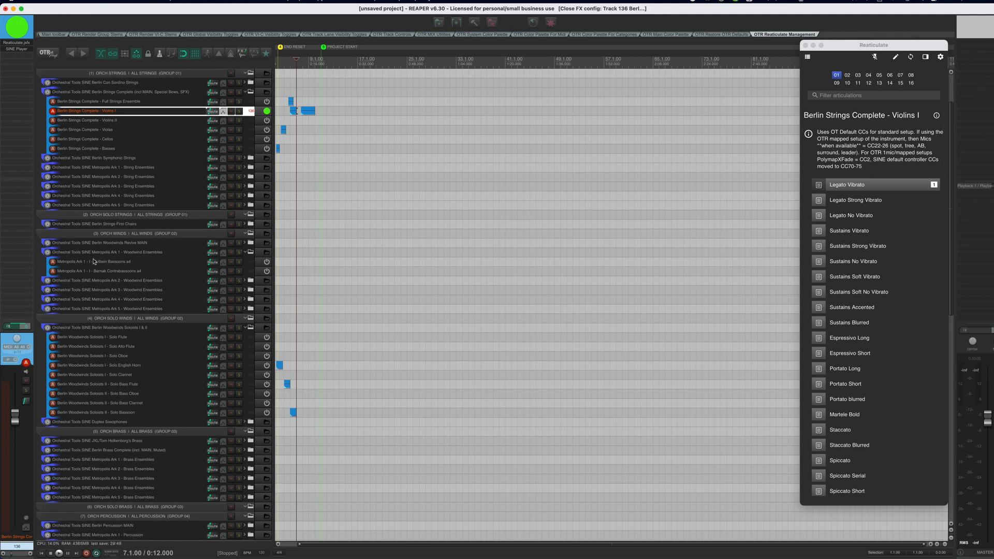
Examine the insertable track templates for the Ethnic Percussion group track, including the group tracks and the Designed By Orchestral Tools libraries
{"action": "scroll", "coordinate": [154, 300], "scroll_direction": "down", "scroll_amount": 6}
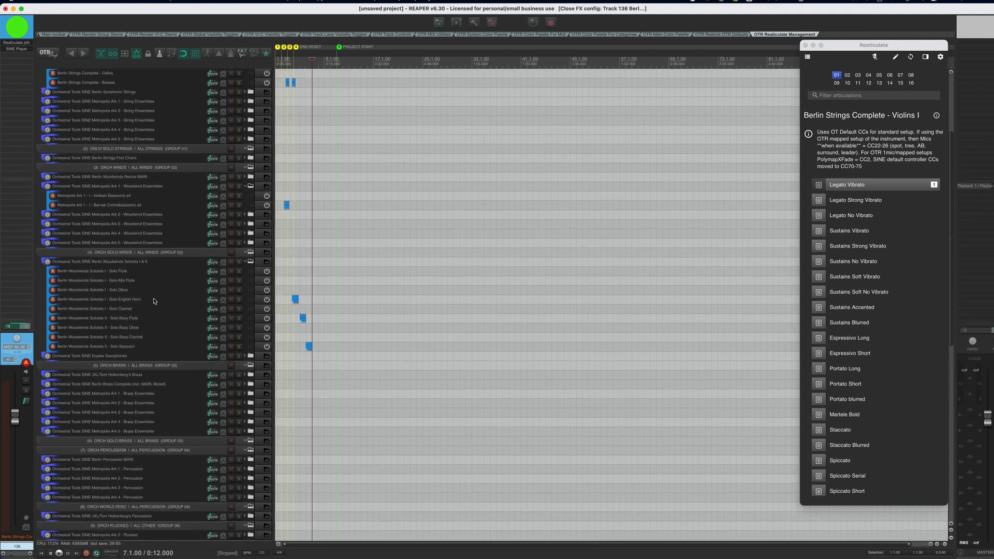
{"action": "scroll", "coordinate": [154, 301], "scroll_direction": "down", "scroll_amount": 3}
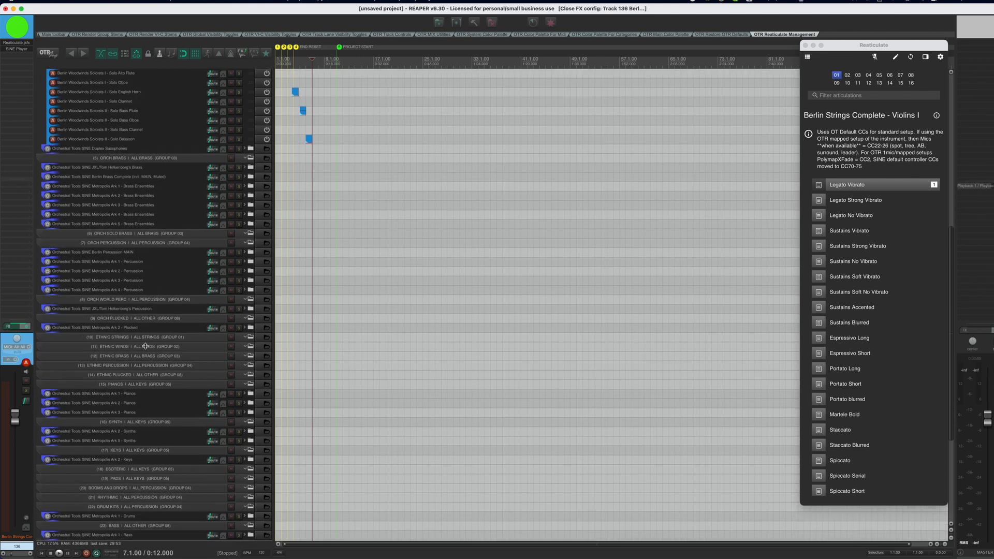
{"action": "right_click", "coordinate": [146, 367]}
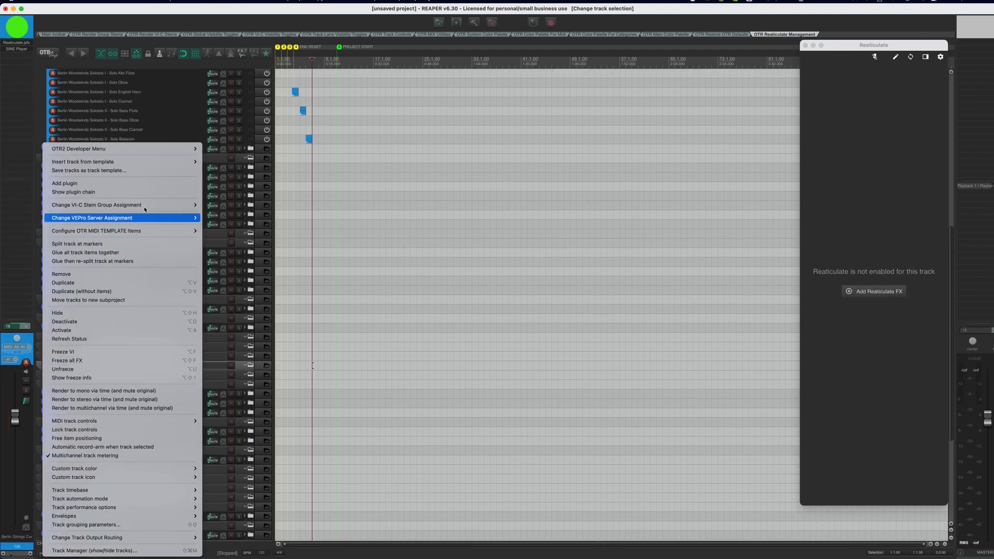
{"action": "mouse_move", "coordinate": [142, 163]}
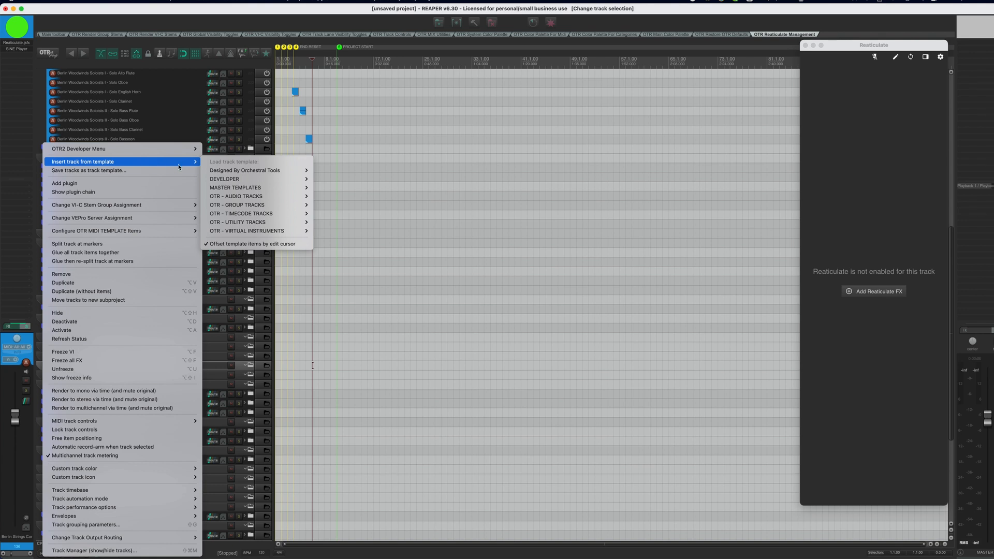
{"action": "mouse_move", "coordinate": [259, 170]}
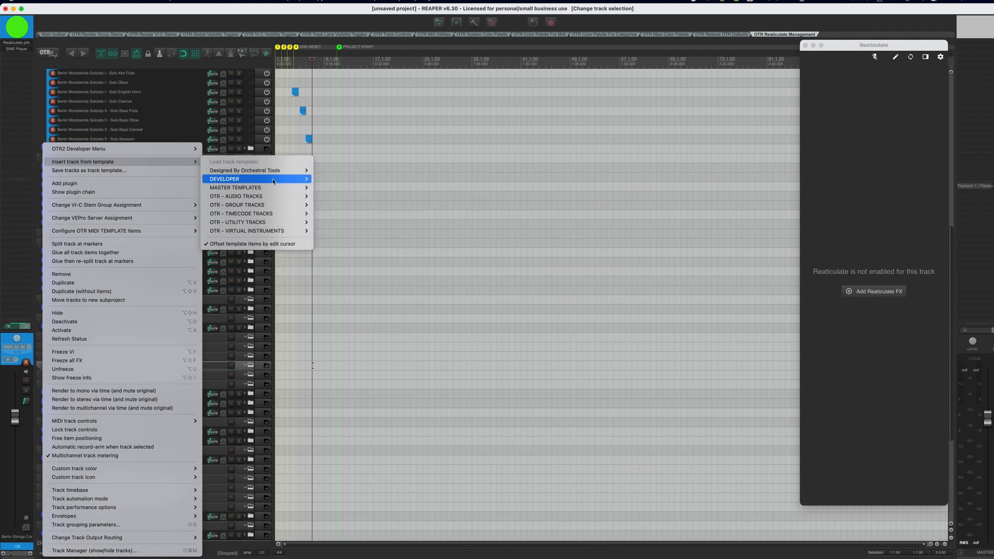
{"action": "mouse_move", "coordinate": [353, 173]}
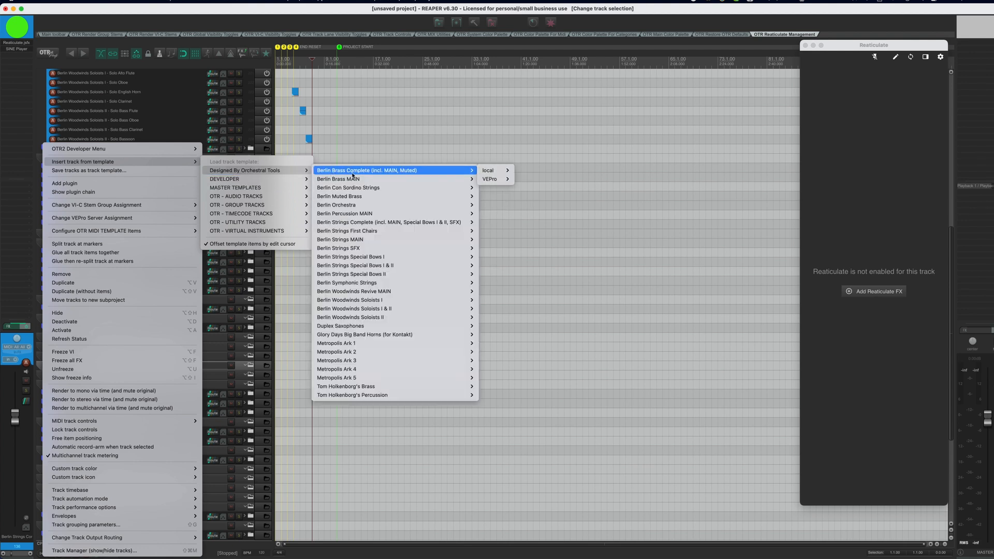
{"action": "mouse_move", "coordinate": [369, 191]}
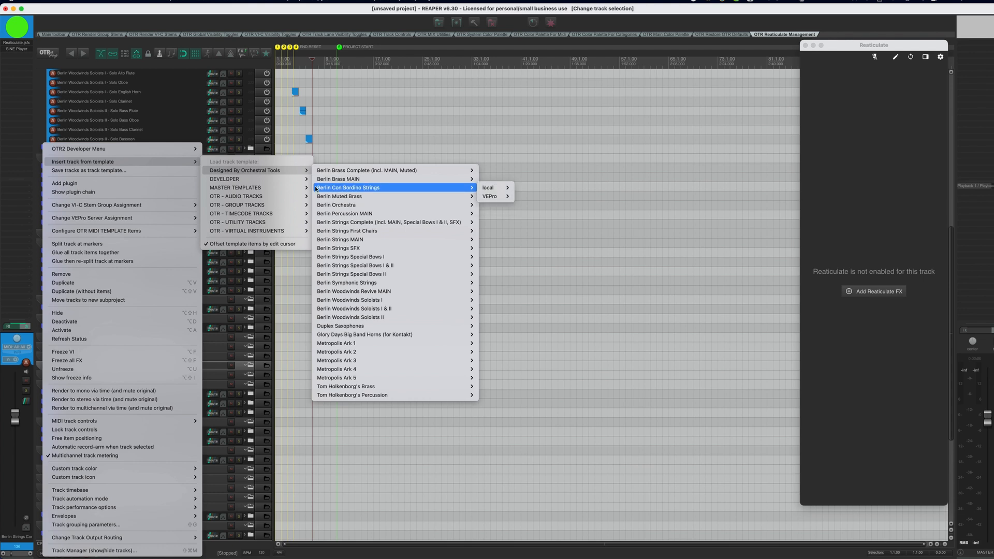
{"action": "mouse_move", "coordinate": [274, 209]}
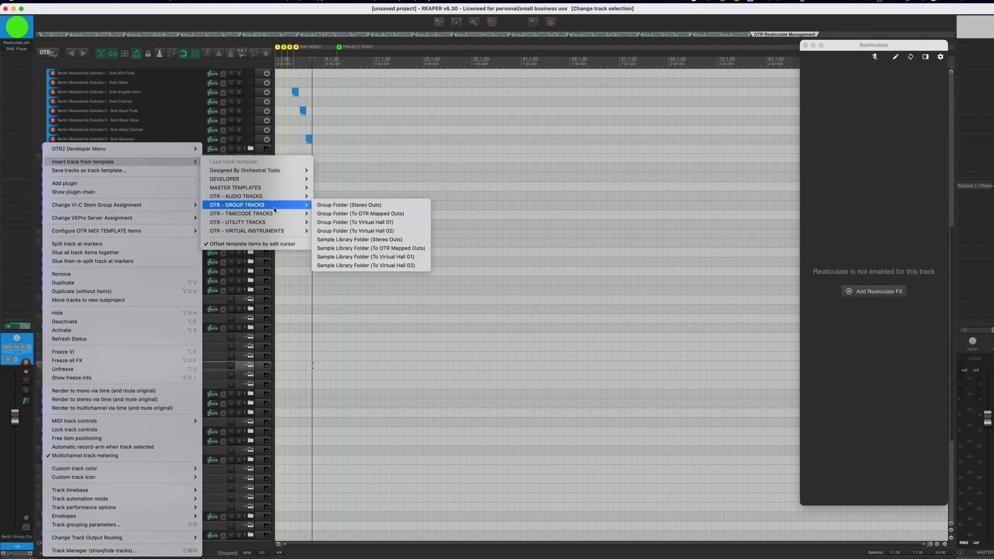
{"action": "mouse_move", "coordinate": [274, 236]}
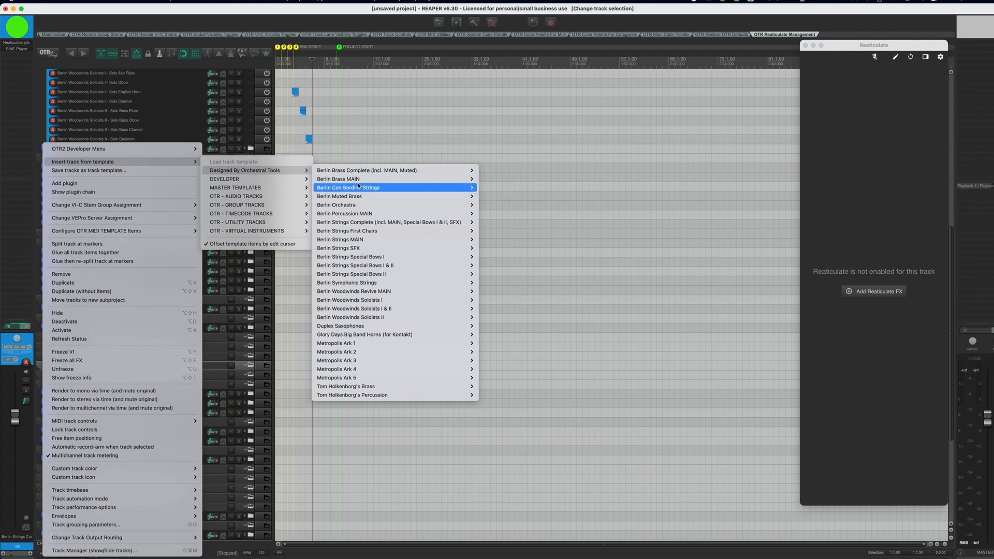
{"action": "mouse_move", "coordinate": [363, 170]}
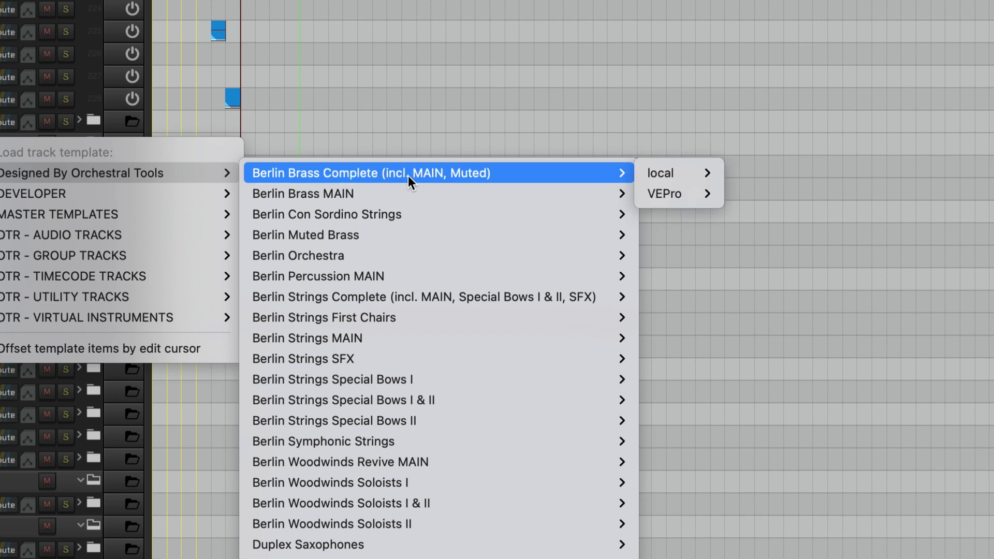
{"action": "mouse_move", "coordinate": [383, 194]}
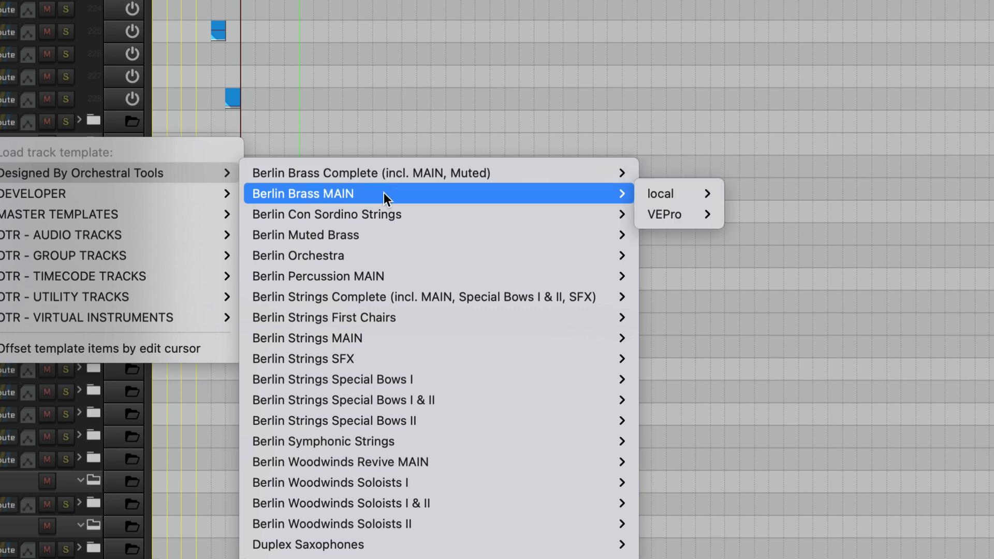
{"action": "mouse_move", "coordinate": [384, 232]}
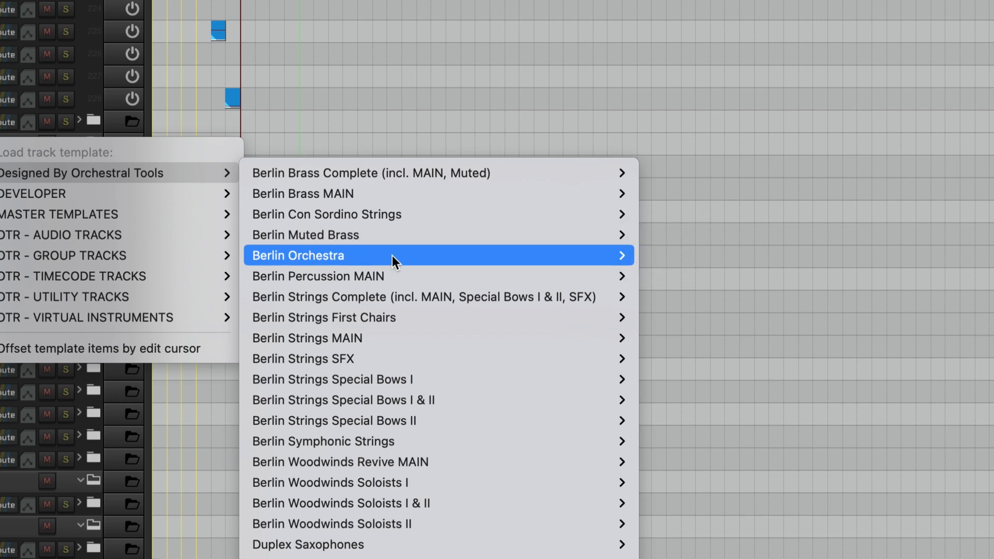
{"action": "mouse_move", "coordinate": [398, 298]}
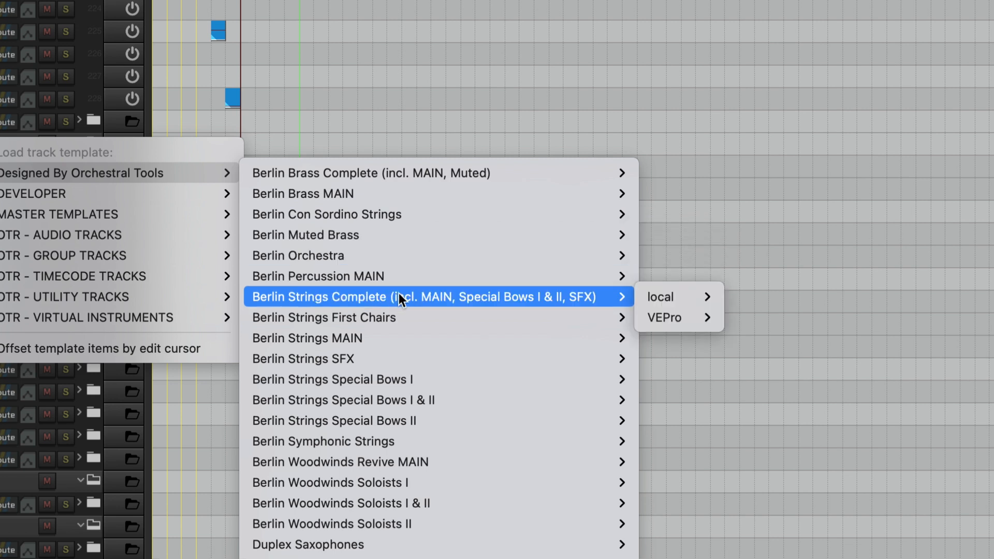
Compare the local and VEPro template variants of the Berlin Strings, Percussion, Con Sordino Strings and Brass libraries
{"action": "mouse_move", "coordinate": [694, 318]}
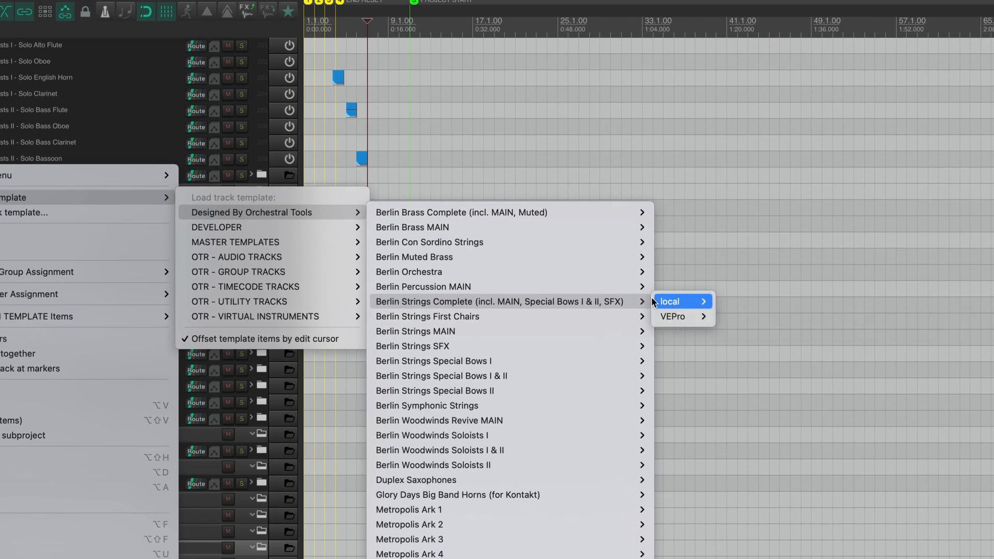
{"action": "mouse_move", "coordinate": [647, 288]}
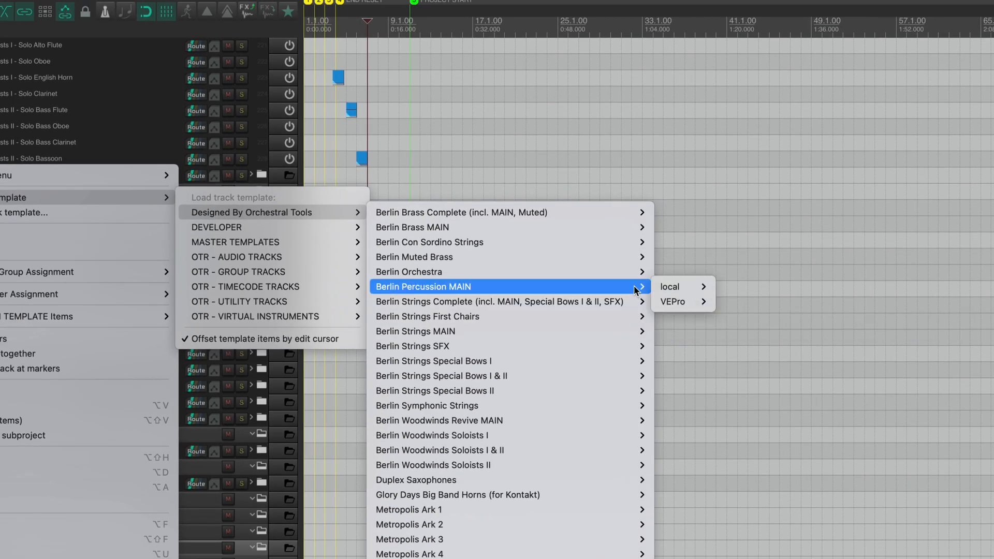
{"action": "mouse_move", "coordinate": [678, 298]}
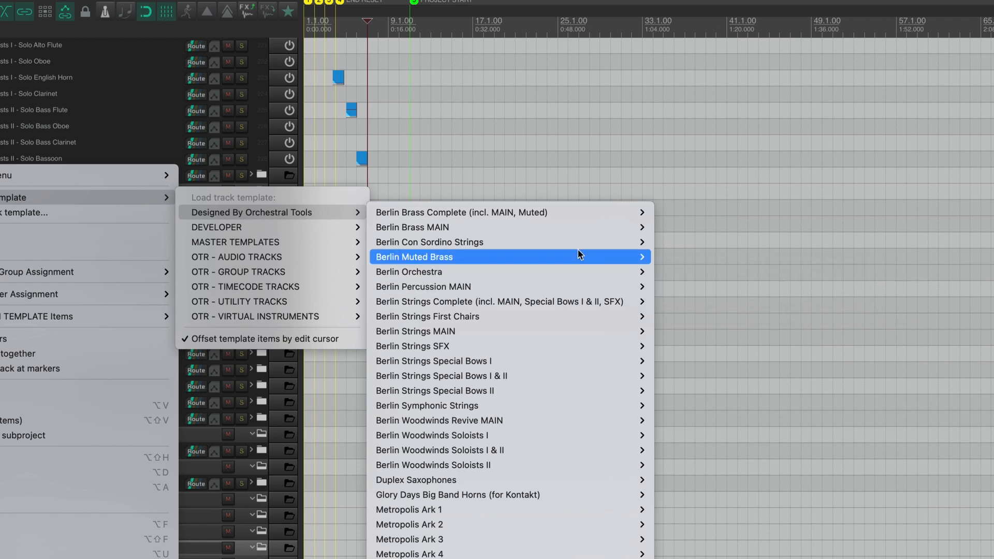
{"action": "mouse_move", "coordinate": [579, 245]}
{"action": "mouse_move", "coordinate": [667, 250]}
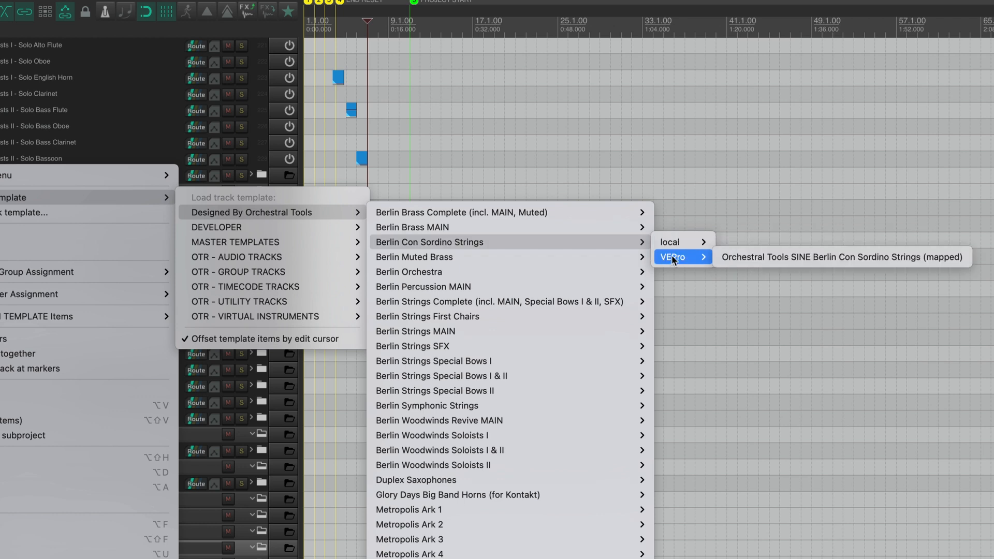
{"action": "mouse_move", "coordinate": [577, 226]}
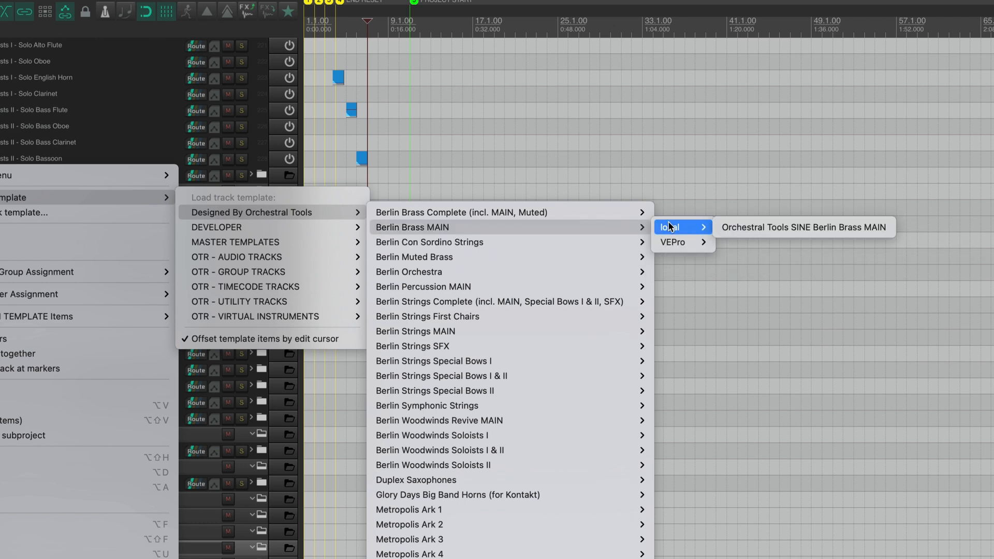
{"action": "mouse_move", "coordinate": [603, 207]}
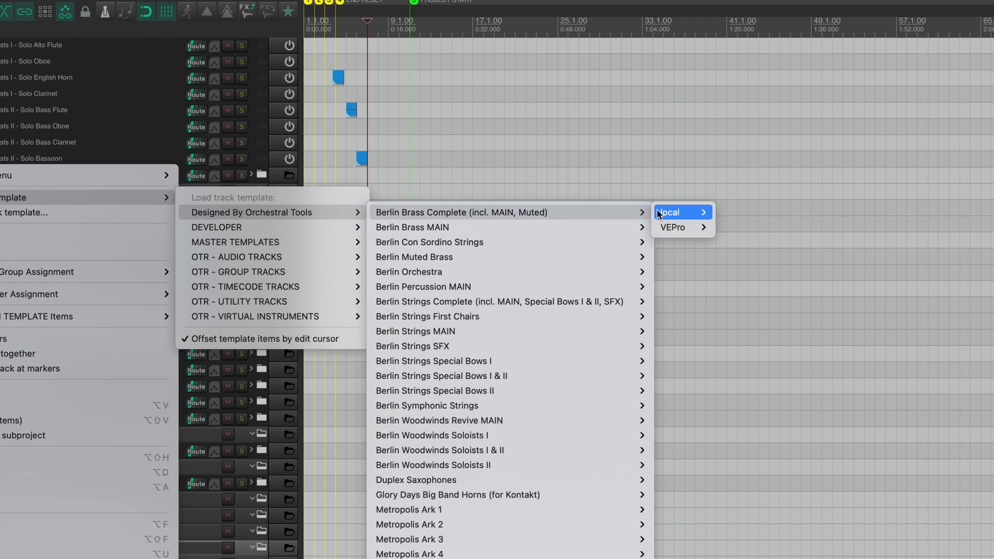
{"action": "mouse_move", "coordinate": [670, 224]}
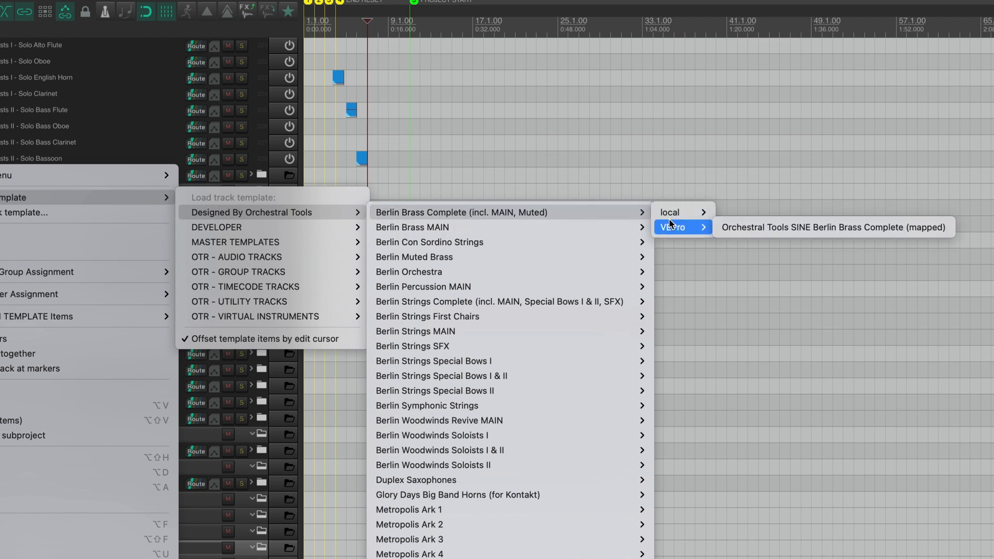
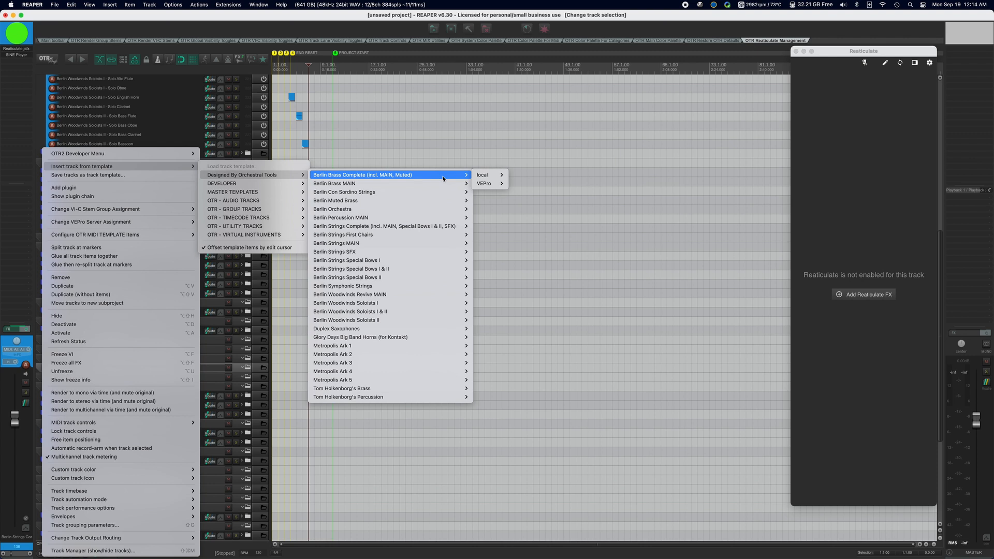
Insert the VEPro track template Orchestral Tools SINE Berlin Con Sordino Strings (mapped) below the Ethnic Percussion group track
{"action": "mouse_move", "coordinate": [437, 196]}
{"action": "mouse_move", "coordinate": [484, 192]}
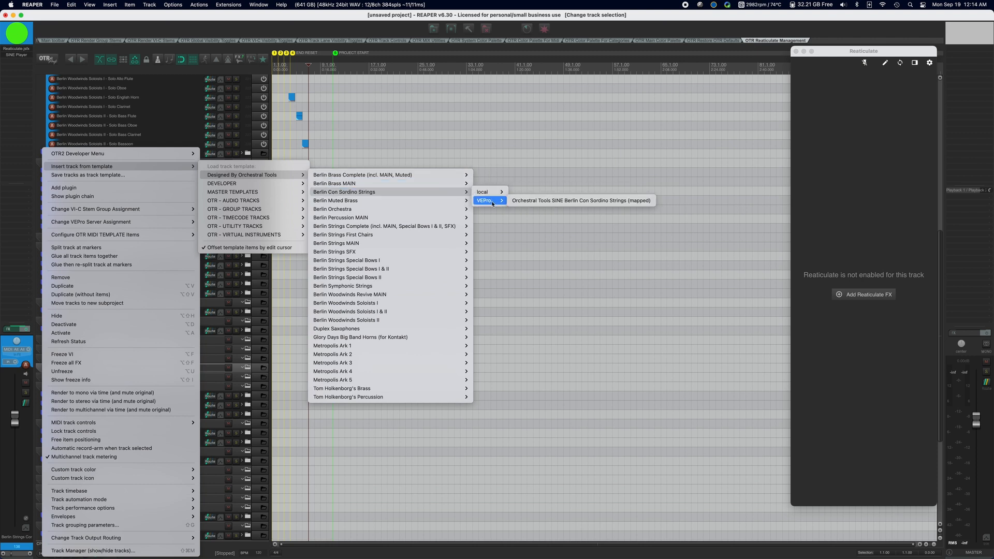
{"action": "left_click", "coordinate": [542, 200]}
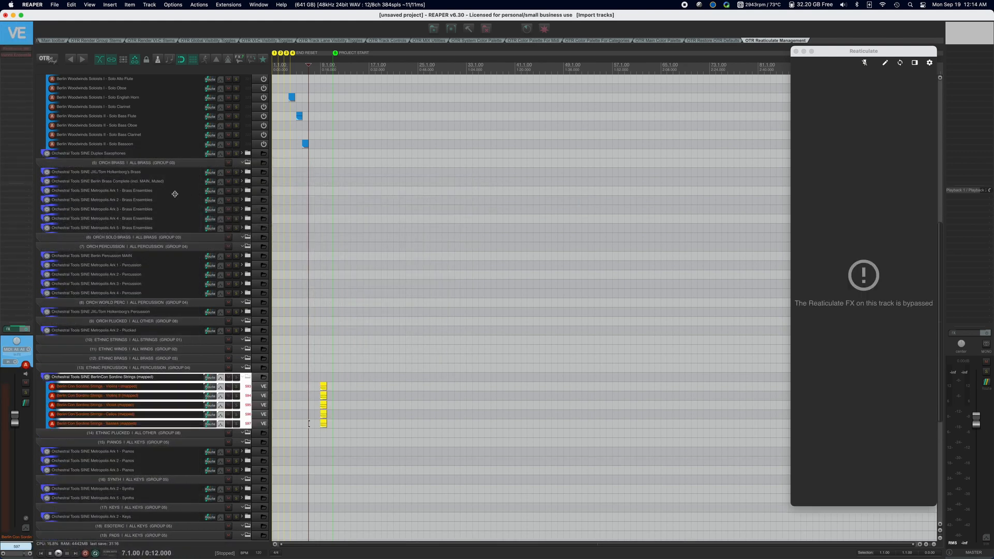
Open Vienna Ensemble Pro on the Con Sordino Violins I (mapped) track, examine its available server instances, and close it without connecting
{"action": "left_click", "coordinate": [126, 389]}
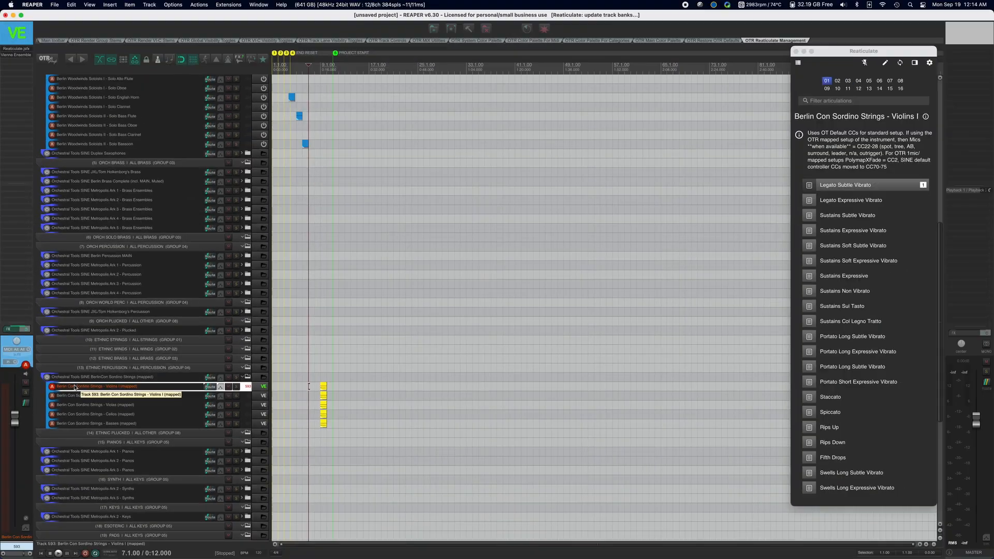
{"action": "left_click", "coordinate": [19, 55]}
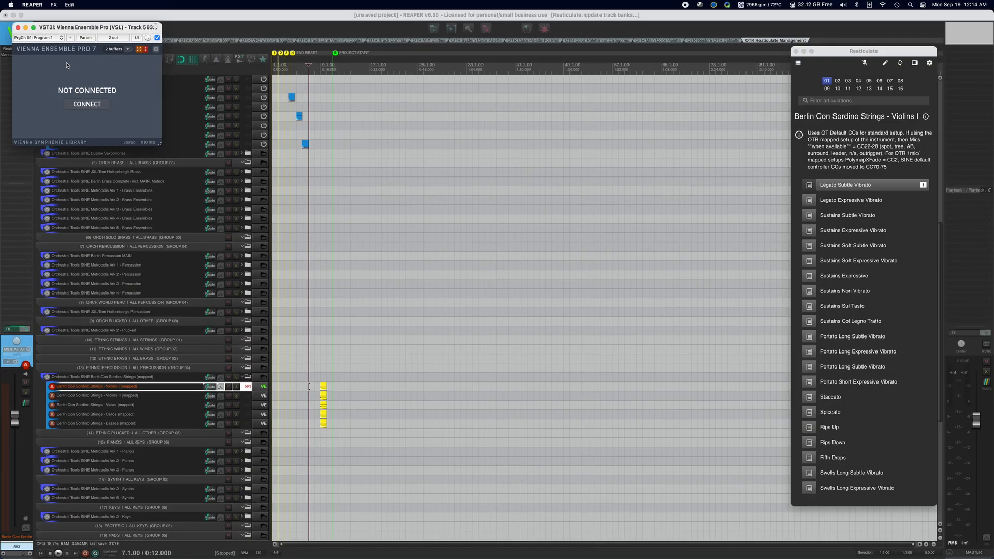
{"action": "left_click", "coordinate": [86, 104]}
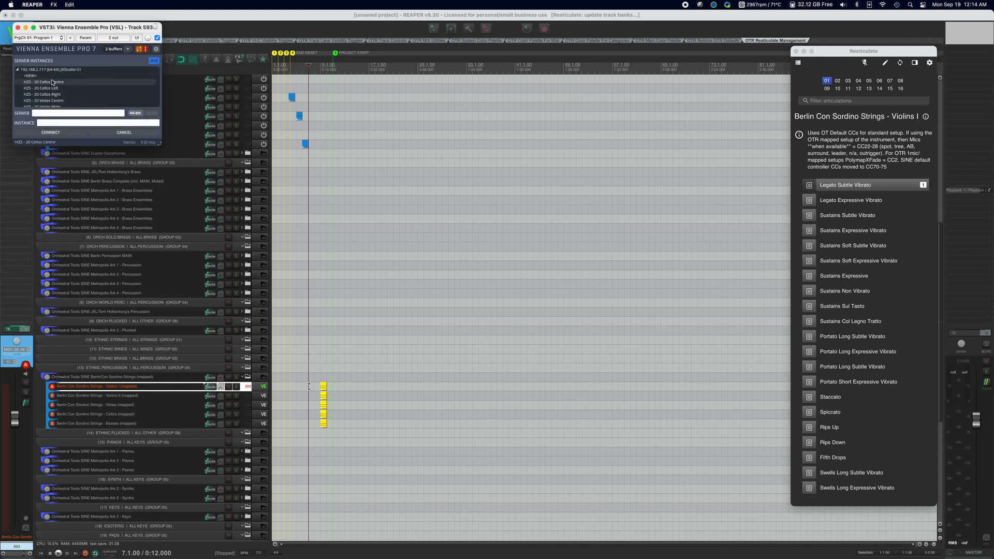
{"action": "scroll", "coordinate": [52, 82], "scroll_direction": "up", "scroll_amount": 15}
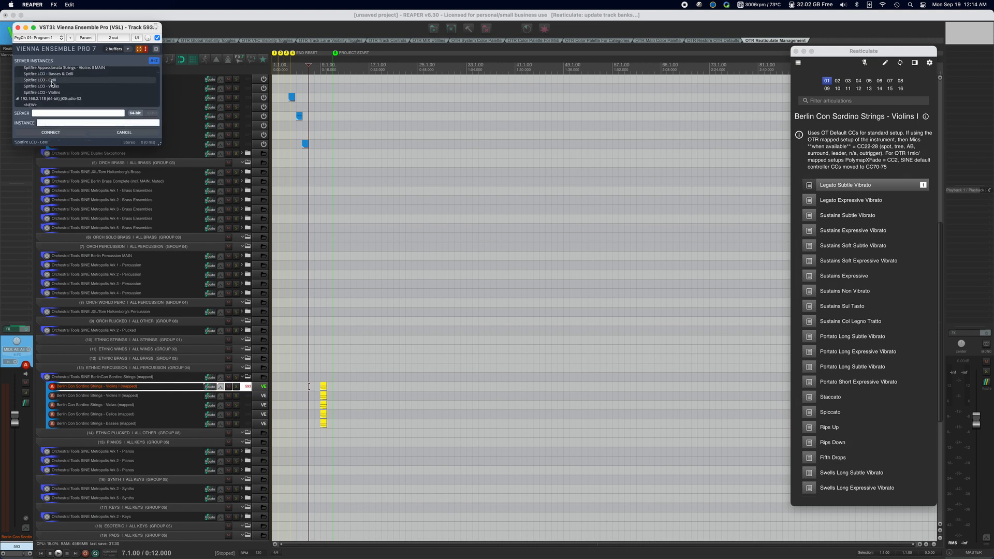
{"action": "scroll", "coordinate": [52, 82], "scroll_direction": "down", "scroll_amount": 10}
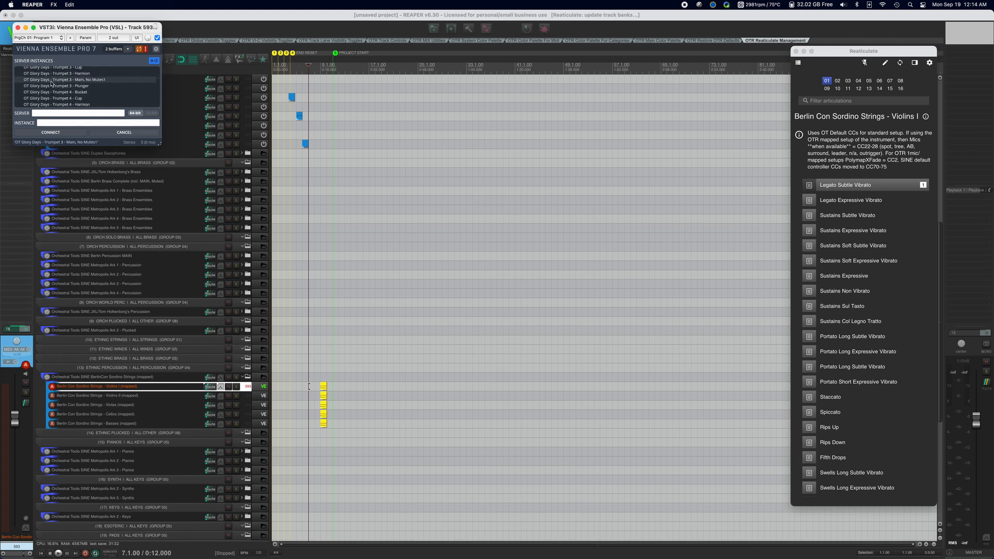
{"action": "left_click", "coordinate": [18, 30]}
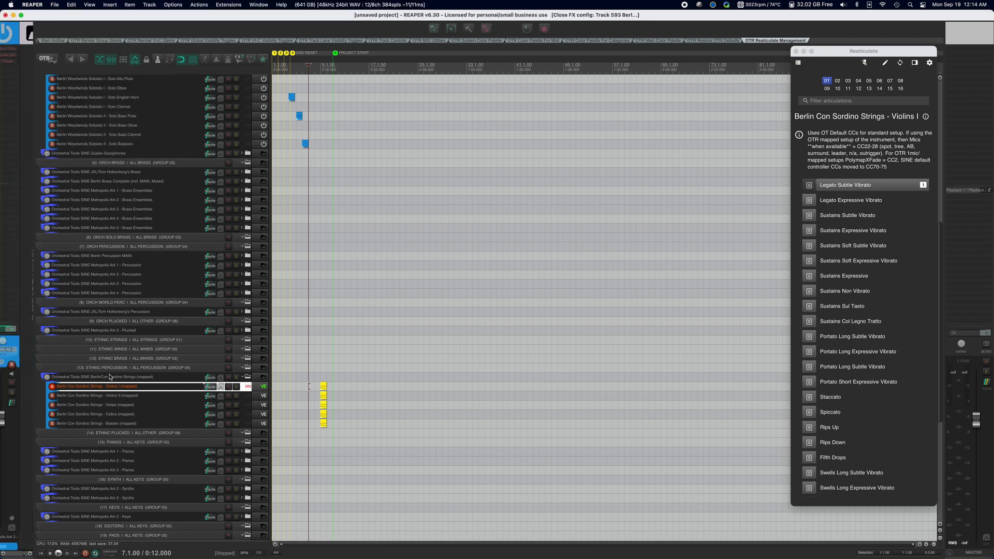
Open the yellow MIDI item on the Berlin Con Sordino Strings Violins I (mapped) track and inspect its CC 22 and CC 23 events
{"action": "scroll", "coordinate": [331, 386], "scroll_direction": "up", "scroll_amount": 1}
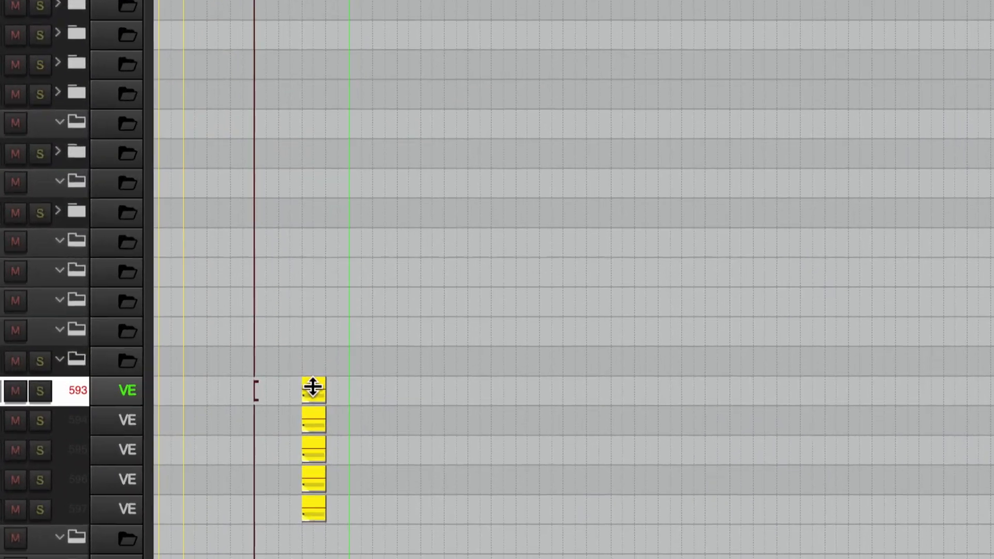
{"action": "left_click", "coordinate": [322, 386]}
{"action": "double_click", "coordinate": [312, 389]}
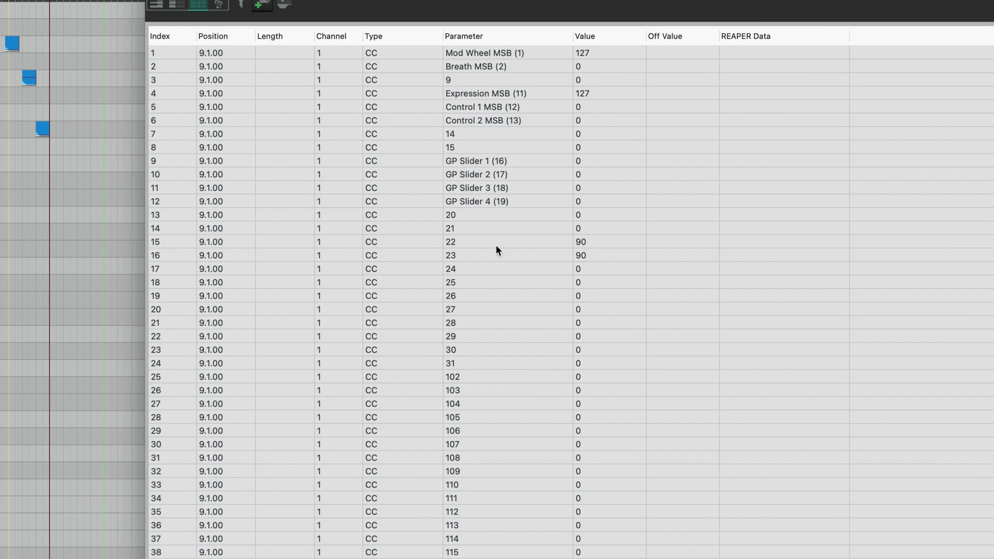
{"action": "left_click", "coordinate": [429, 242]}
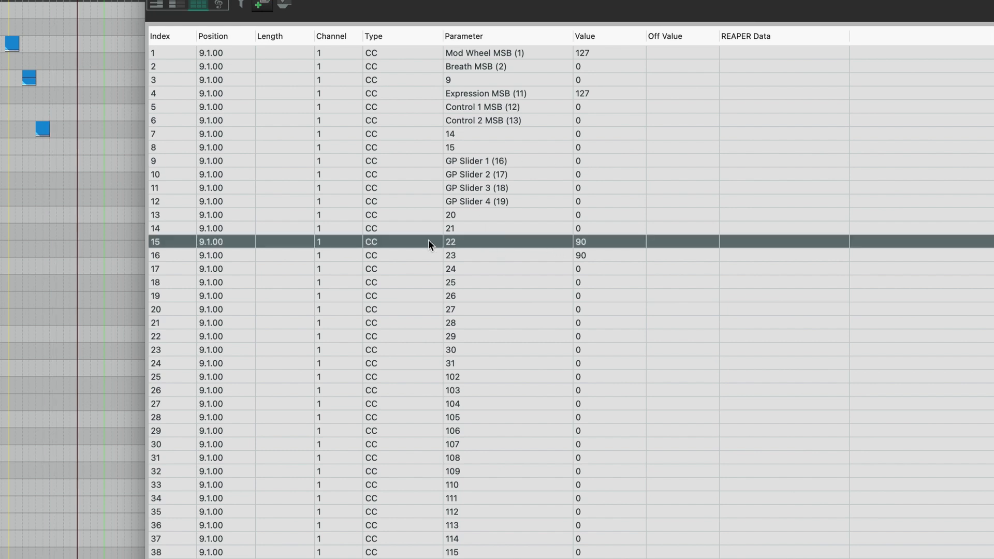
{"action": "left_click", "coordinate": [510, 255]}
{"action": "left_click", "coordinate": [505, 242]}
{"action": "left_click", "coordinate": [508, 251]}
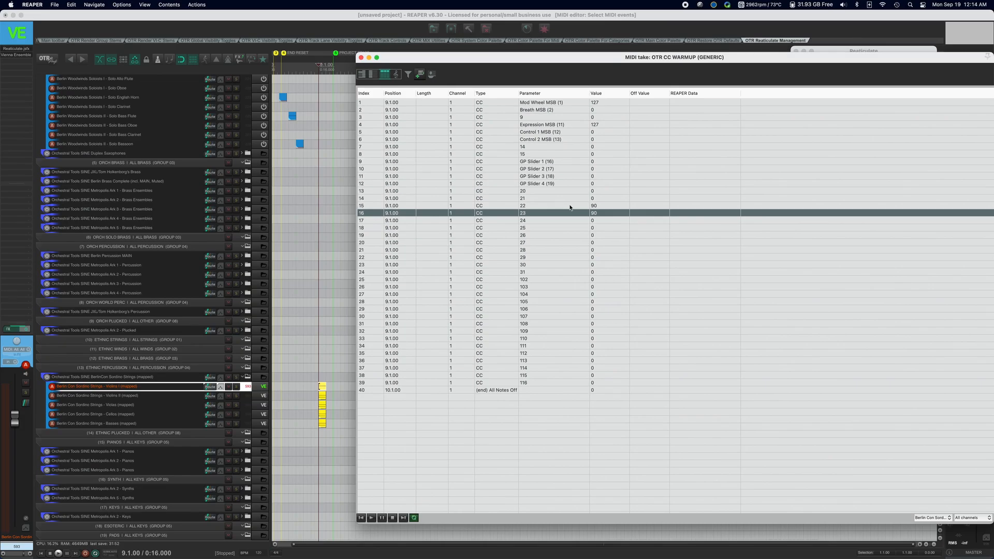
{"action": "left_click", "coordinate": [570, 206]}
{"action": "left_click", "coordinate": [569, 214]}
Inspect the Mod Wheel and Expression events in the CC warmup list, and close the MIDI editor
{"action": "left_click", "coordinate": [552, 103]}
{"action": "left_click", "coordinate": [582, 125]}
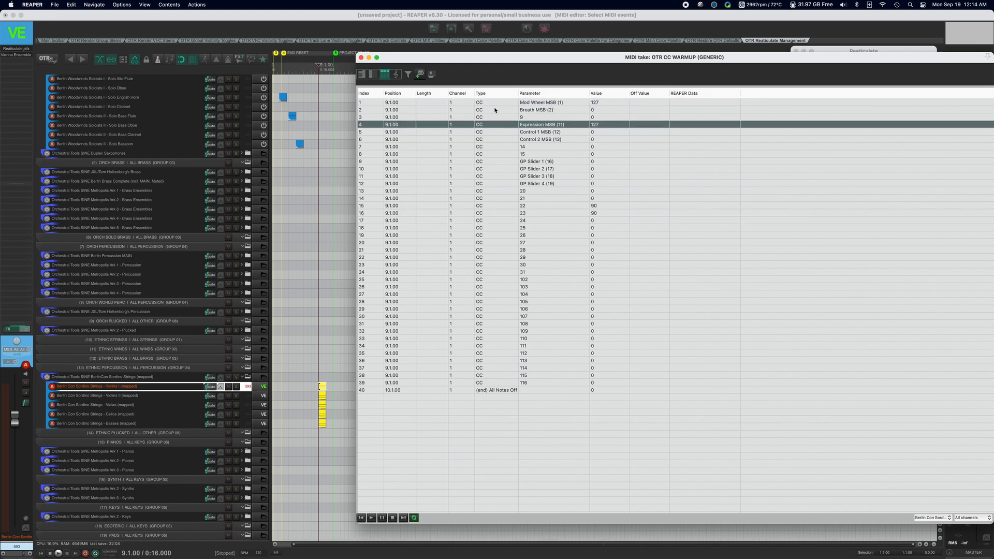
{"action": "left_click", "coordinate": [361, 58]}
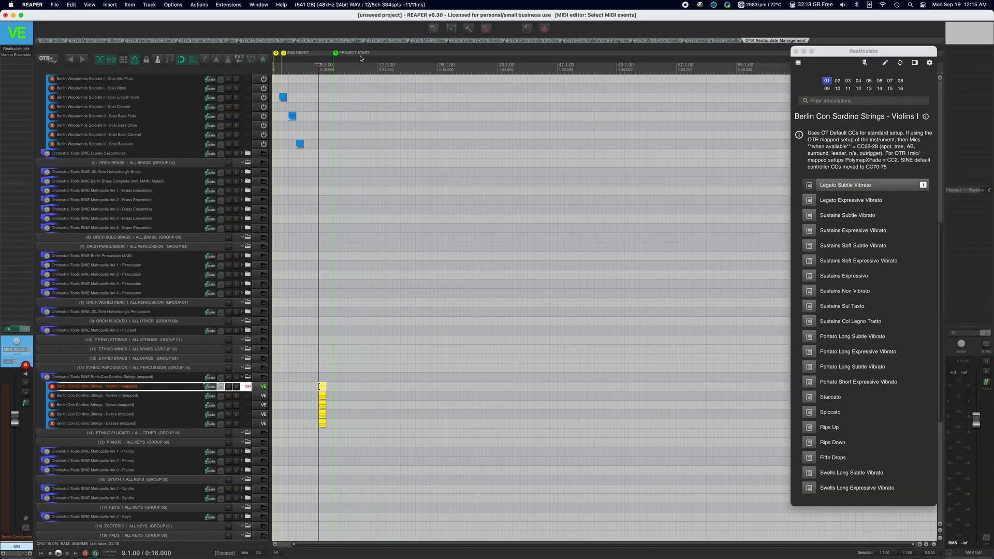
View the save options for storing the Berlin Con Sordino Strings (mapped) folder as a track template, and leave without saving
{"action": "left_click", "coordinate": [161, 380]}
{"action": "right_click", "coordinate": [161, 381]}
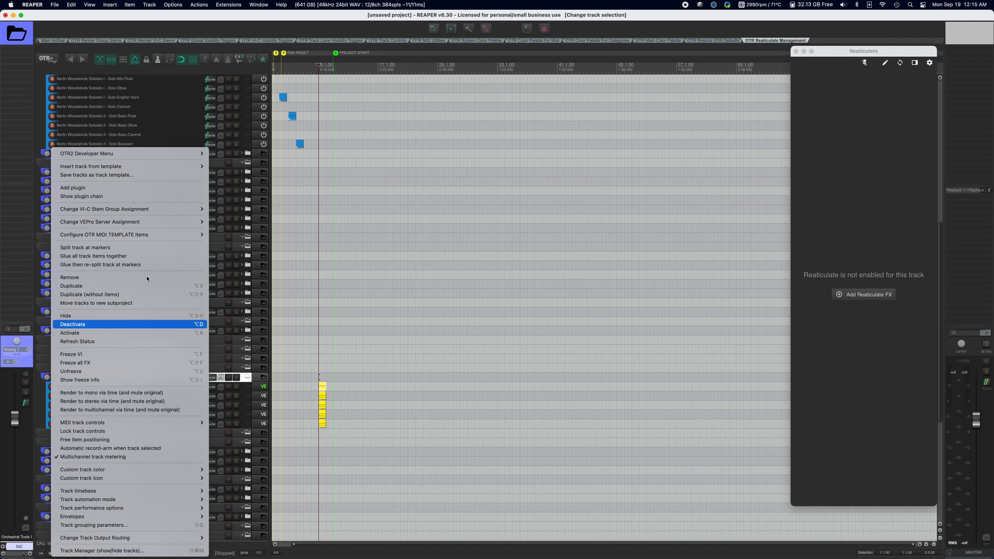
{"action": "left_click", "coordinate": [148, 175]}
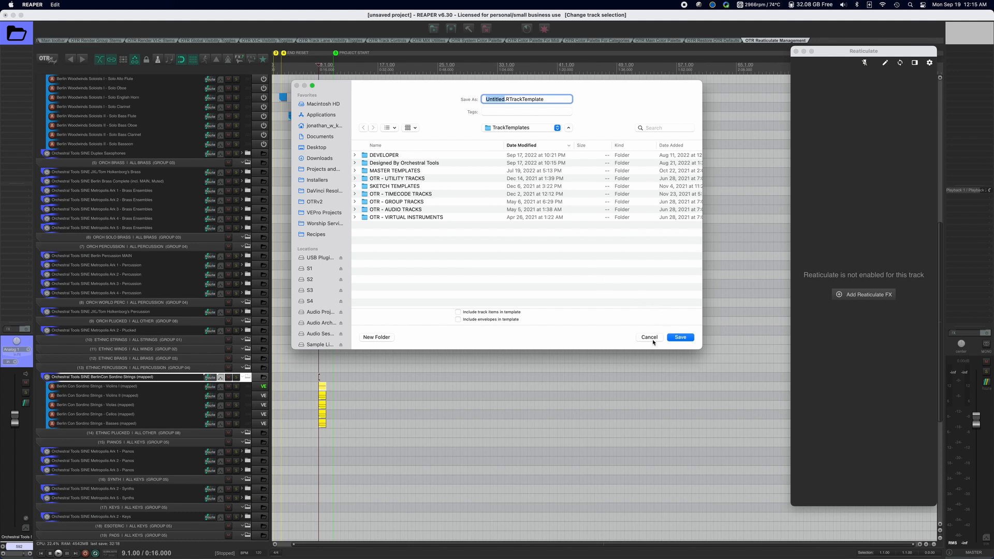
{"action": "left_click", "coordinate": [650, 338]}
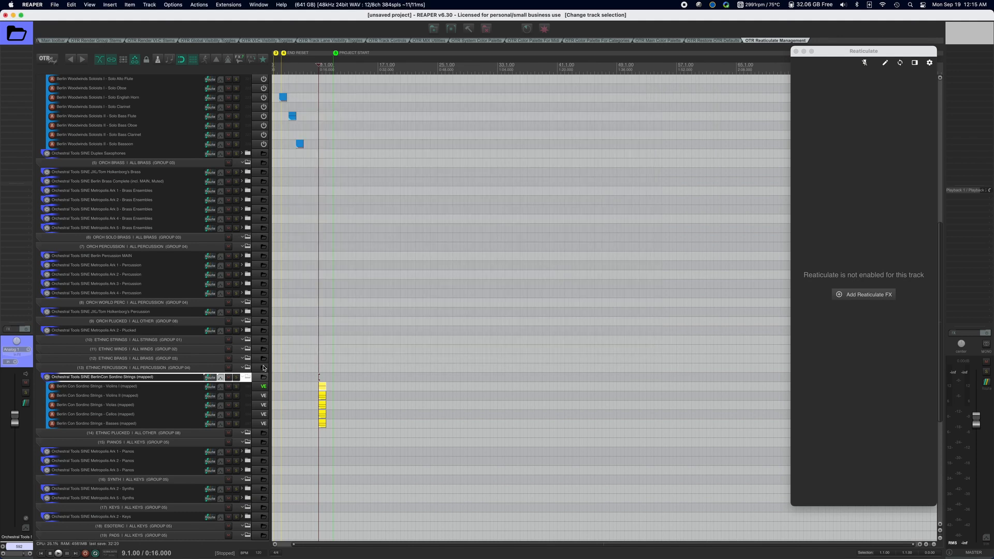
Delete the Orchestral Tools SINE Berlin Con Sordino Strings (mapped) folder together with its child tracks
{"action": "left_click", "coordinate": [140, 378]}
{"action": "key", "text": "Delete"}
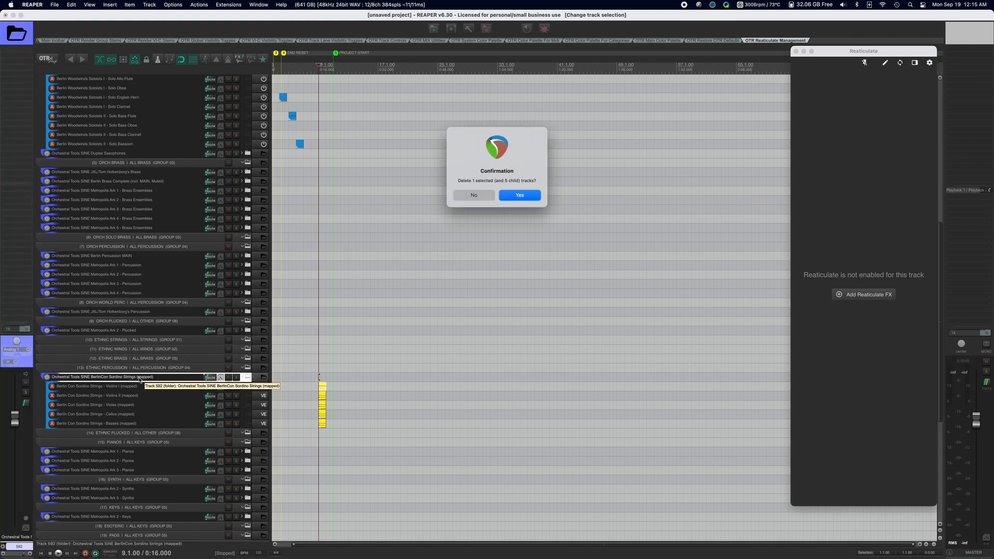
{"action": "key", "text": "Return"}
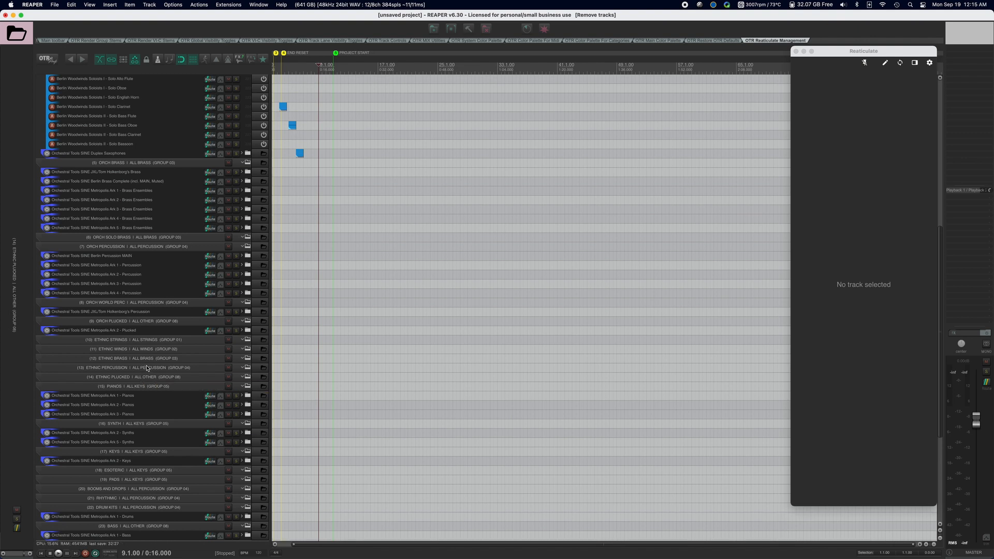
Insert the Addictive Drums 2 (SUBMIX GROUP) sampler template, VSTi2 version, below the (3) ORCH WINDS group track
{"action": "scroll", "coordinate": [146, 367], "scroll_direction": "up", "scroll_amount": 10}
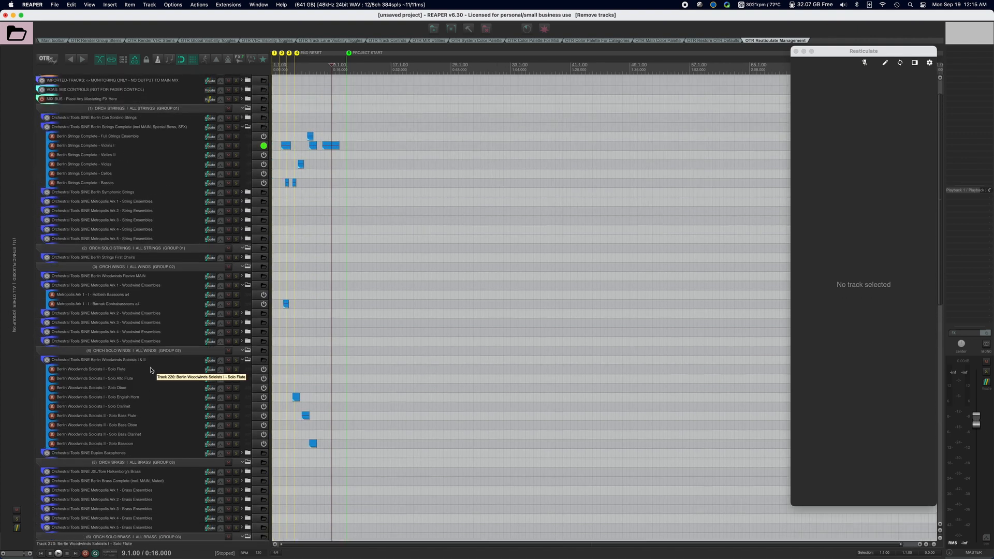
{"action": "scroll", "coordinate": [151, 369], "scroll_direction": "up", "scroll_amount": 1}
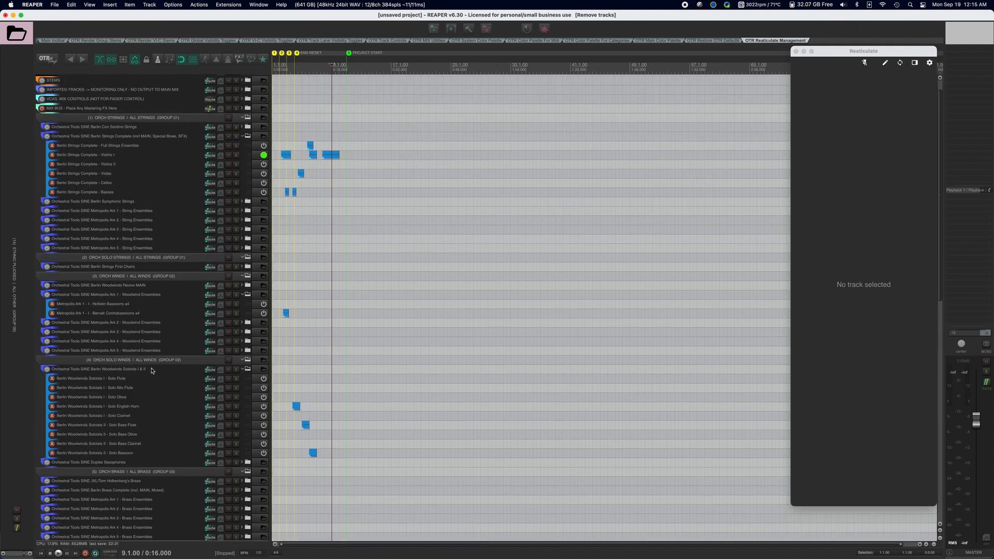
{"action": "right_click", "coordinate": [166, 275]}
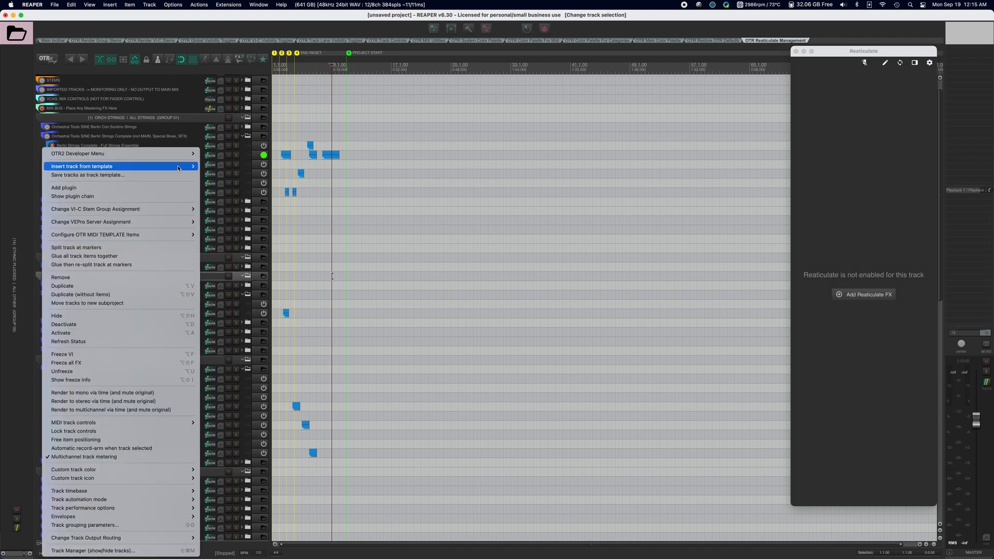
{"action": "mouse_move", "coordinate": [180, 169]}
{"action": "mouse_move", "coordinate": [270, 234]}
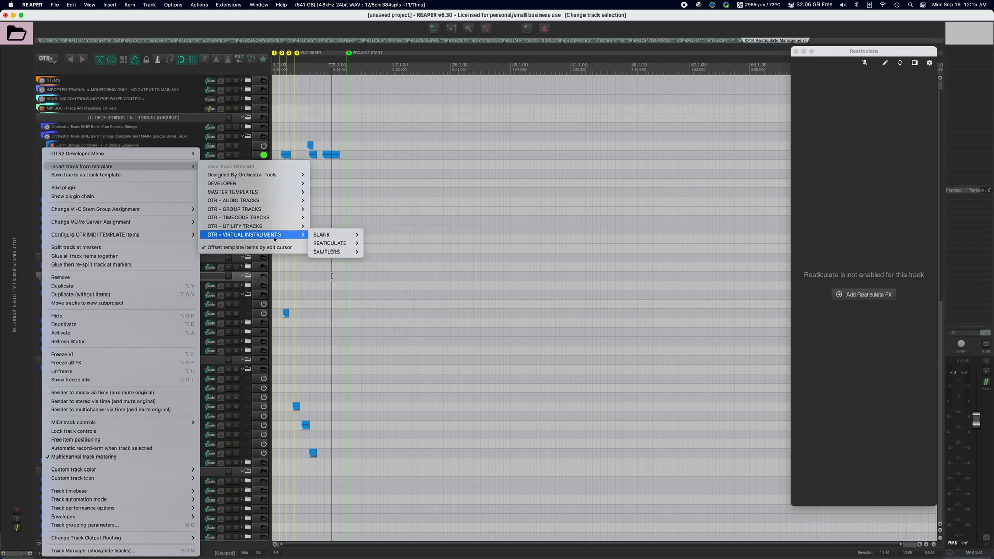
{"action": "mouse_move", "coordinate": [337, 252]}
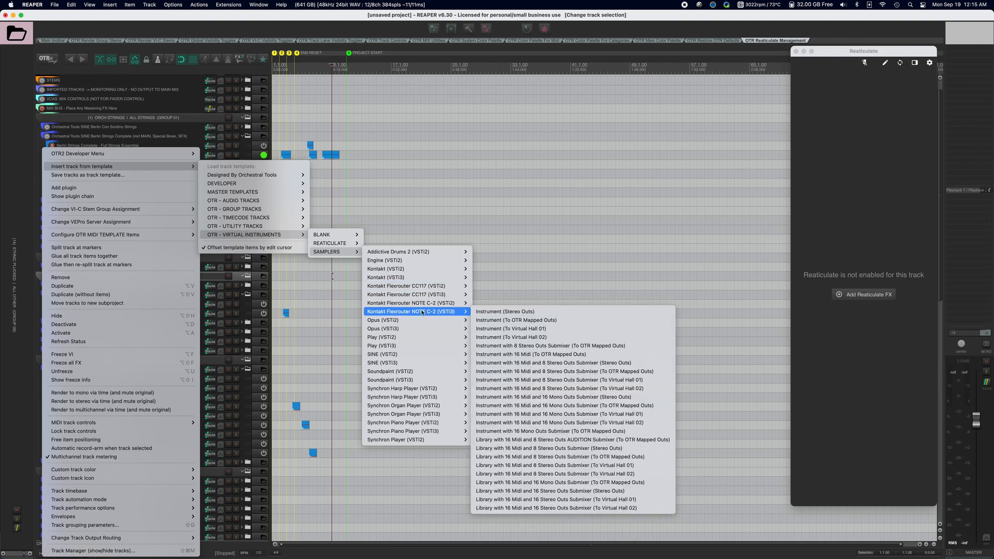
{"action": "mouse_move", "coordinate": [424, 372]}
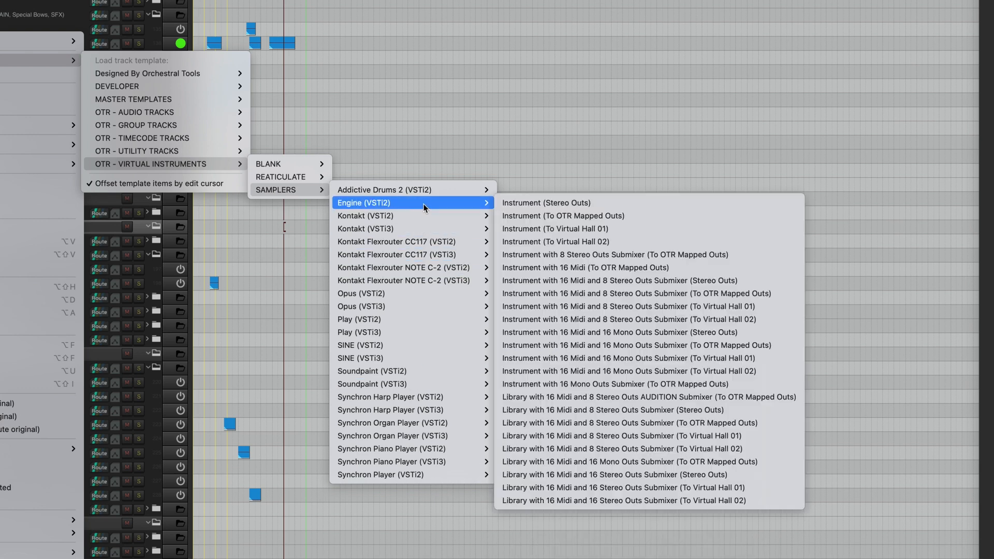
{"action": "mouse_move", "coordinate": [427, 191]}
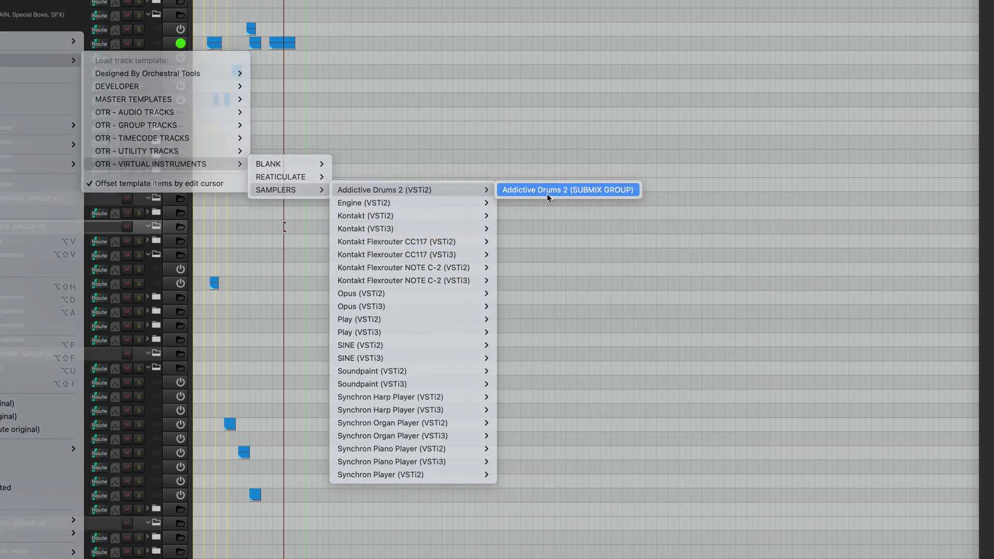
{"action": "left_click", "coordinate": [547, 194]}
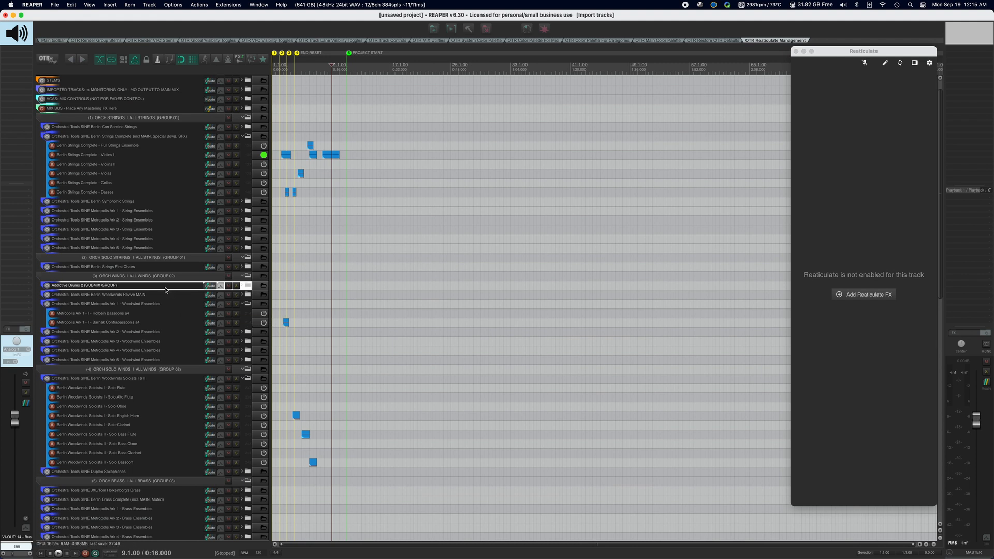
Move the Addictive Drums 2 (SUBMIX GROUP) folder directly below the (22) DRUM KITS group track and expand its child tracks
{"action": "left_click_drag", "start_coordinate": [165, 288], "coordinate": [182, 409]}
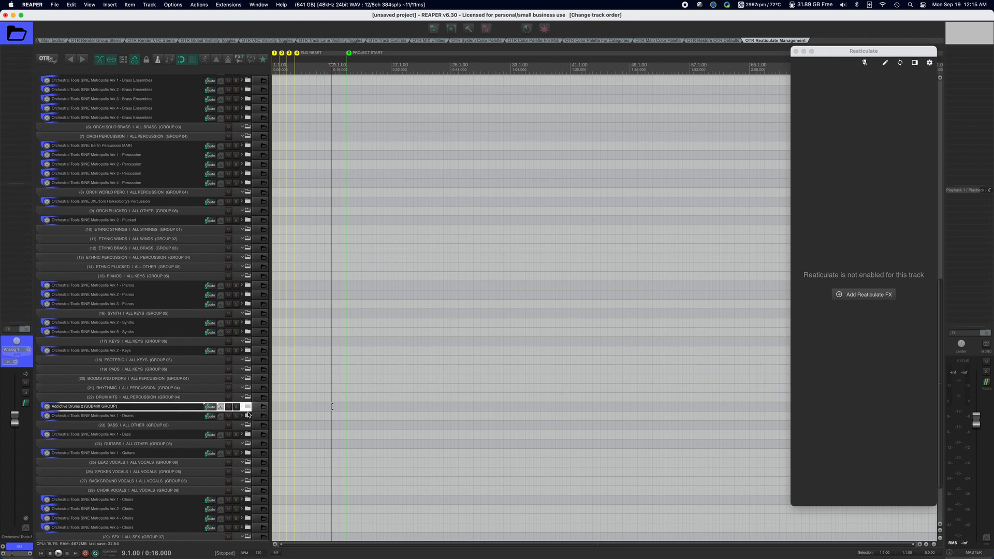
{"action": "left_click", "coordinate": [247, 408]}
{"action": "scroll", "coordinate": [139, 352], "scroll_direction": "down", "scroll_amount": 5}
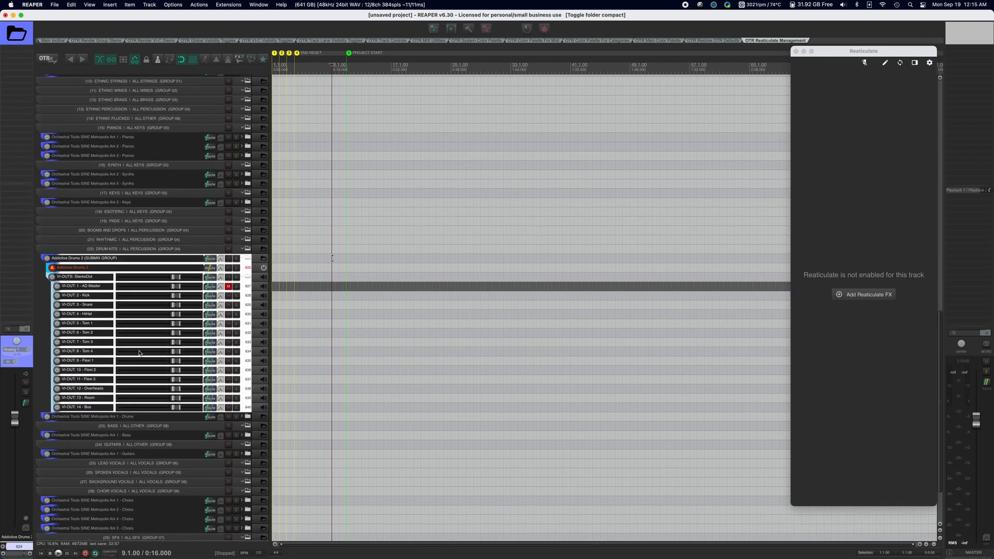
Go through the Addictive Drums 2 instrument track and its individual VI-OUT tracks, from Kick down to Bus
{"action": "left_click", "coordinate": [123, 268]}
{"action": "left_click", "coordinate": [92, 297]}
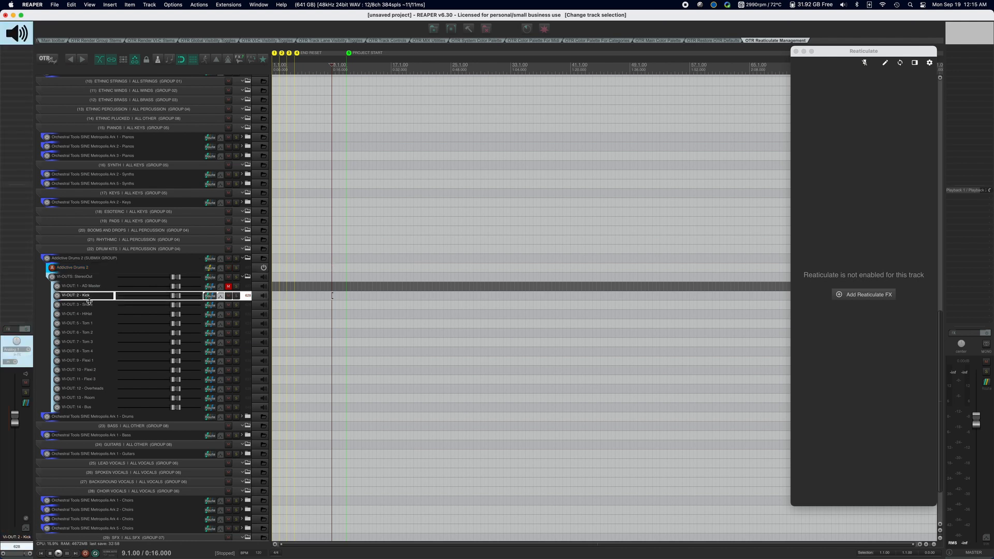
{"action": "left_click", "coordinate": [89, 306]}
{"action": "left_click", "coordinate": [88, 314]}
{"action": "left_click", "coordinate": [88, 325]}
{"action": "left_click", "coordinate": [87, 334]}
{"action": "left_click", "coordinate": [88, 343]}
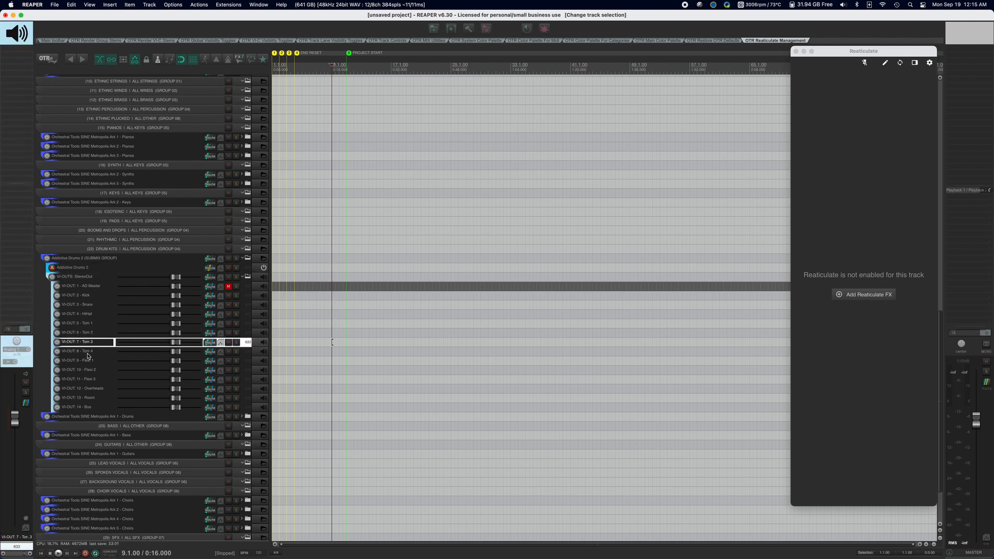
{"action": "left_click", "coordinate": [89, 352]}
{"action": "left_click", "coordinate": [90, 361]}
{"action": "left_click", "coordinate": [93, 409]}
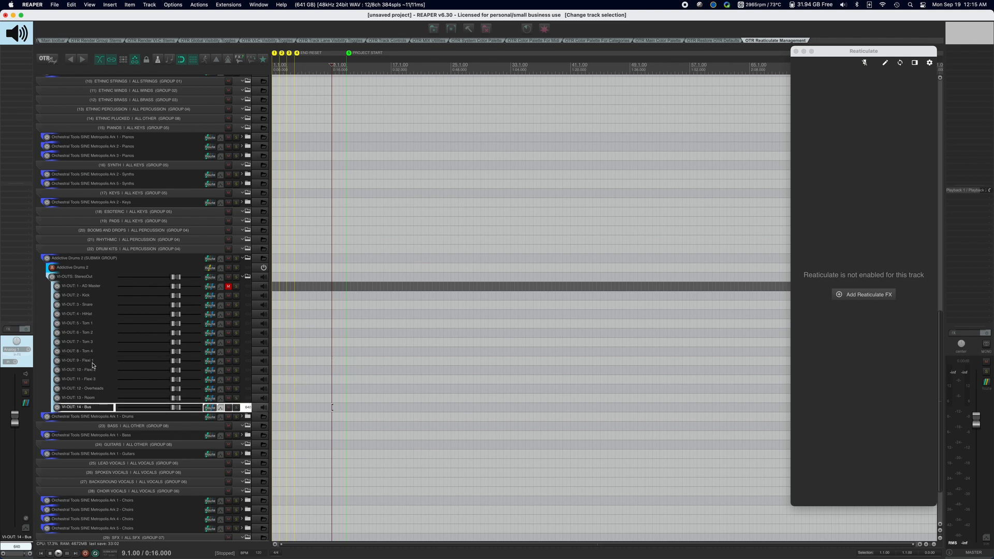
Check how the StereoOut VI-OUTS folder and the Addictive Drums 2 instrument track sit within the submix group folder
{"action": "left_click", "coordinate": [84, 277]}
{"action": "left_click", "coordinate": [109, 268]}
{"action": "left_click", "coordinate": [136, 260]}
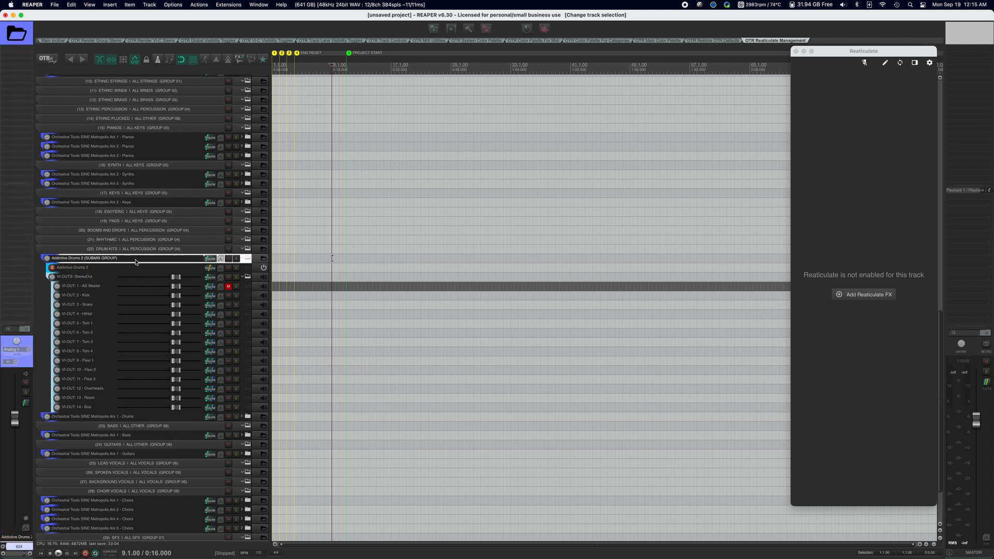
{"action": "left_click", "coordinate": [136, 268]}
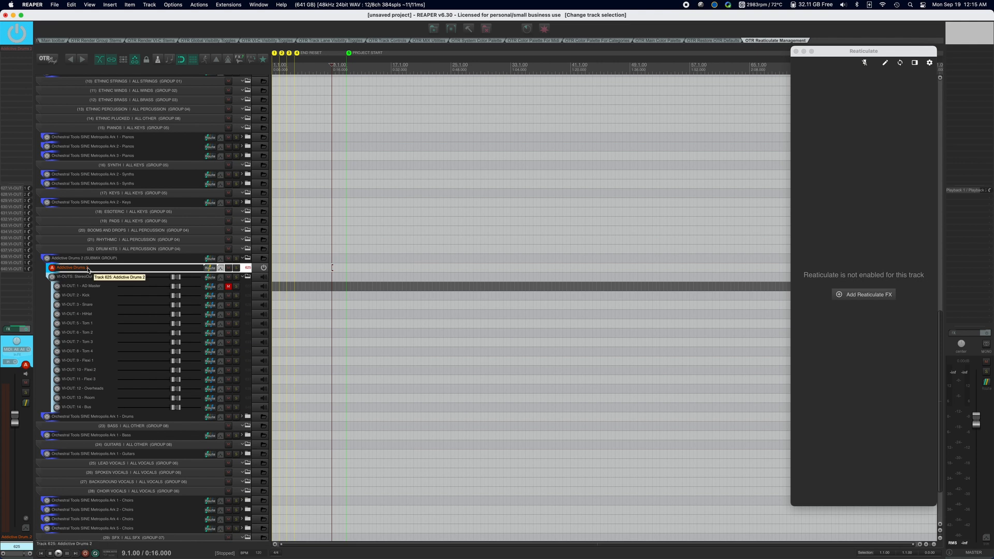
{"action": "left_click", "coordinate": [100, 260]}
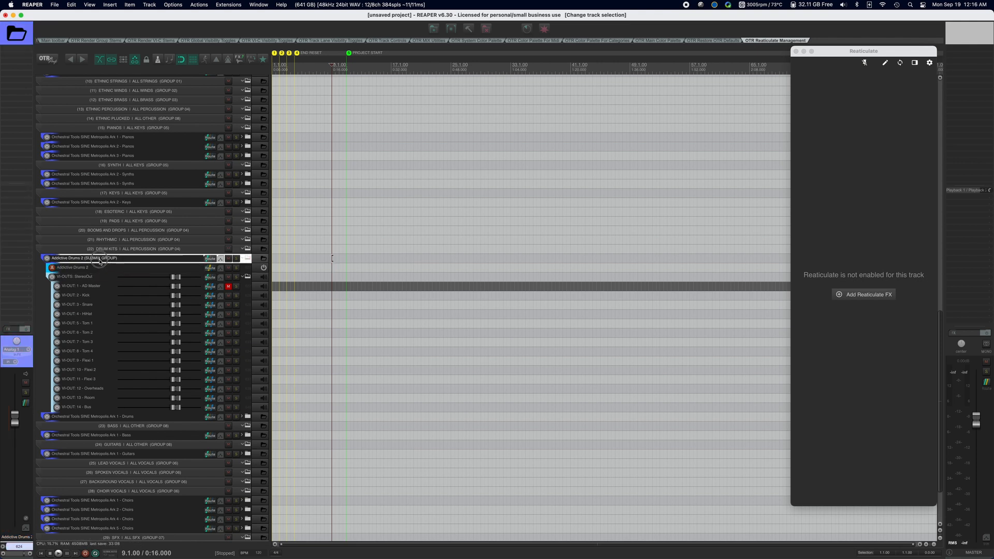
Examine the BLANK, SAMPLERS and REATICULATE virtual instrument templates available for the (22) DRUM KITS group track, without inserting one
{"action": "scroll", "coordinate": [119, 269], "scroll_direction": "down", "scroll_amount": 1}
{"action": "scroll", "coordinate": [119, 269], "scroll_direction": "up", "scroll_amount": 1}
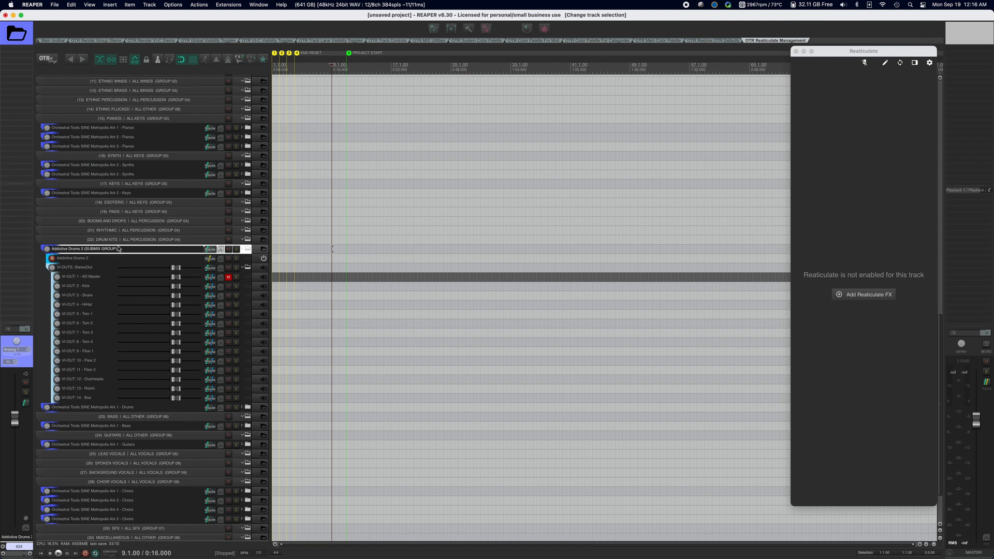
{"action": "right_click", "coordinate": [118, 248]}
{"action": "mouse_move", "coordinate": [164, 169]}
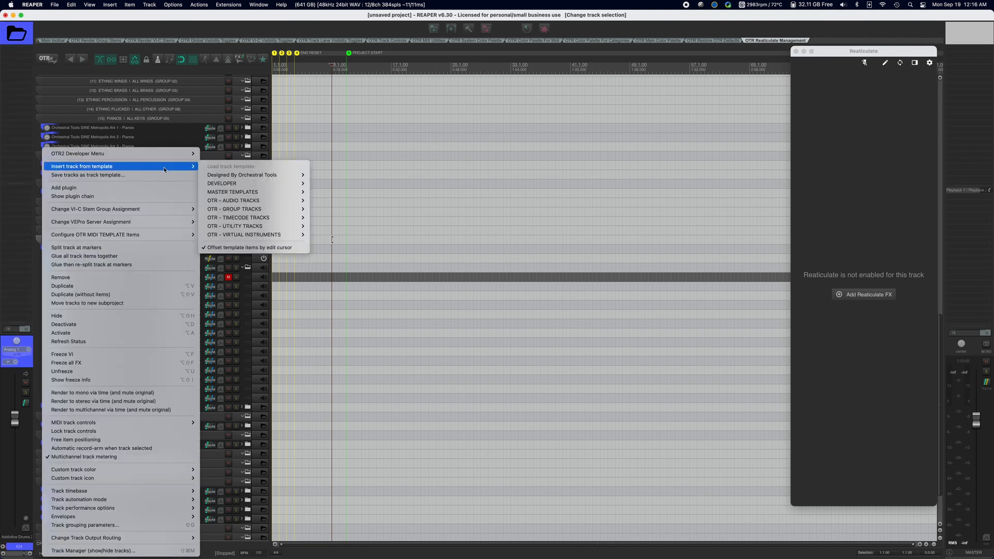
{"action": "mouse_move", "coordinate": [248, 234]}
{"action": "mouse_move", "coordinate": [331, 235]}
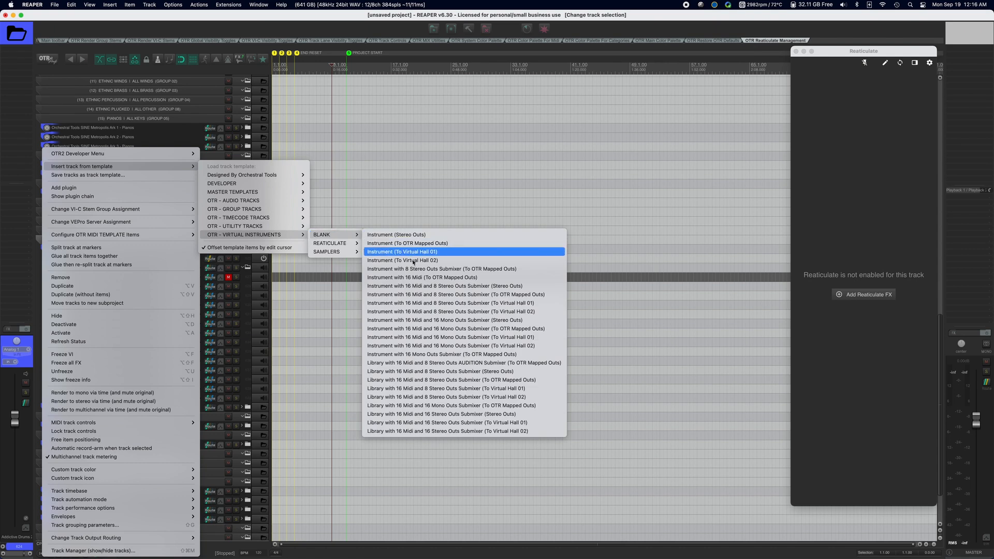
{"action": "mouse_move", "coordinate": [331, 252]}
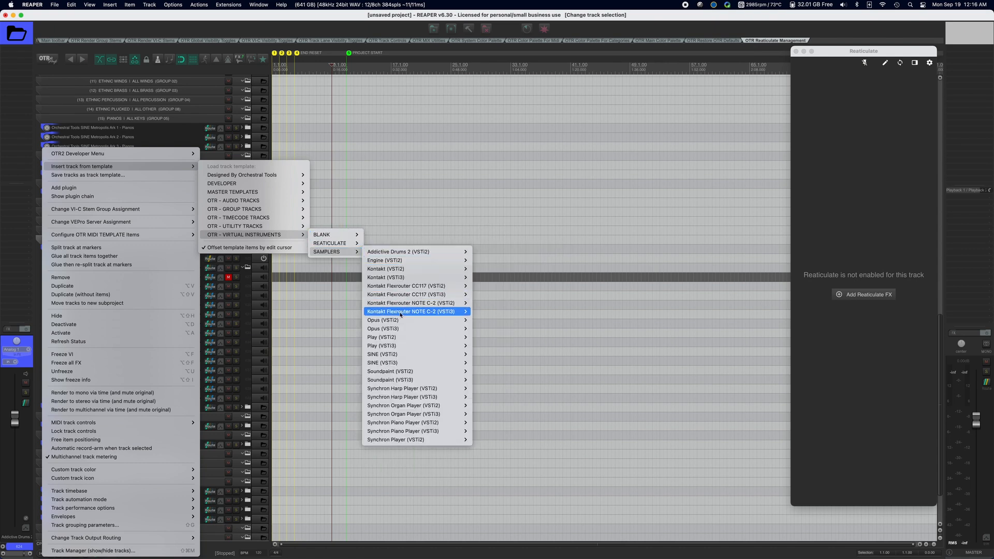
{"action": "mouse_move", "coordinate": [407, 380]}
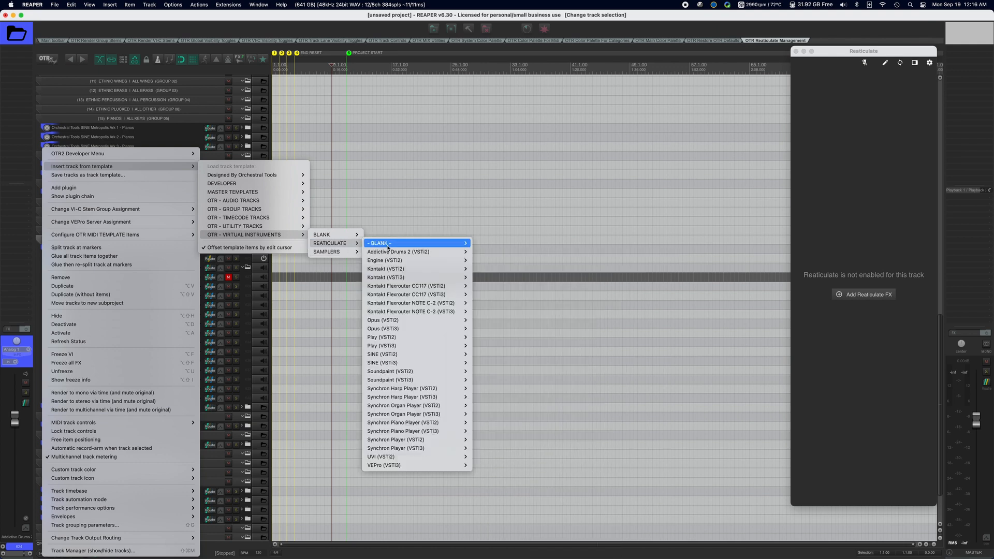
{"action": "mouse_move", "coordinate": [394, 321]}
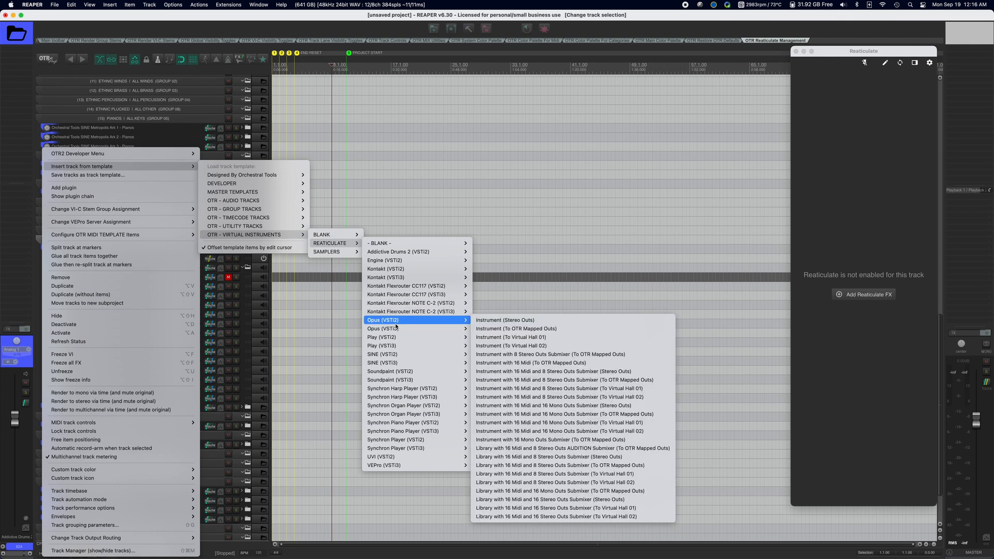
{"action": "mouse_move", "coordinate": [401, 361]}
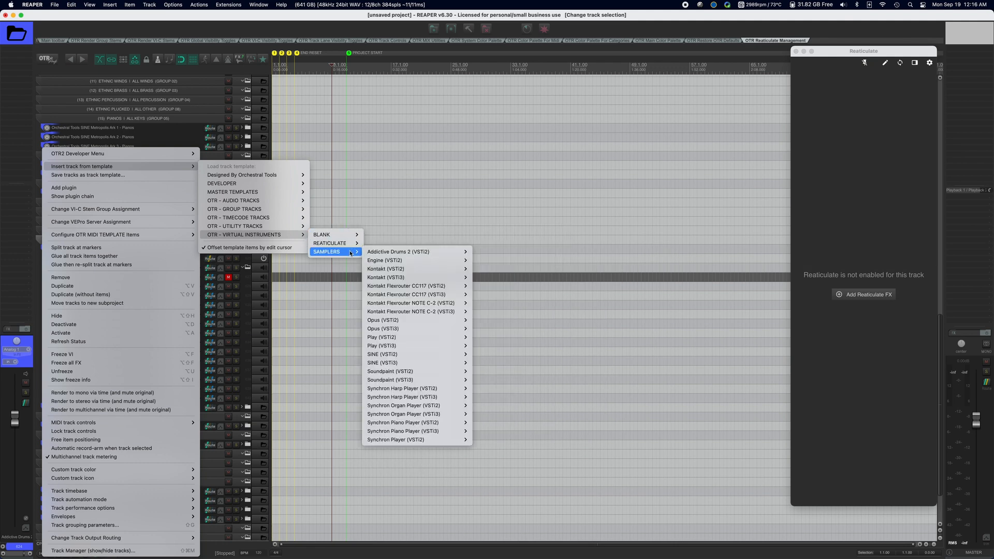
{"action": "left_click", "coordinate": [170, 119]}
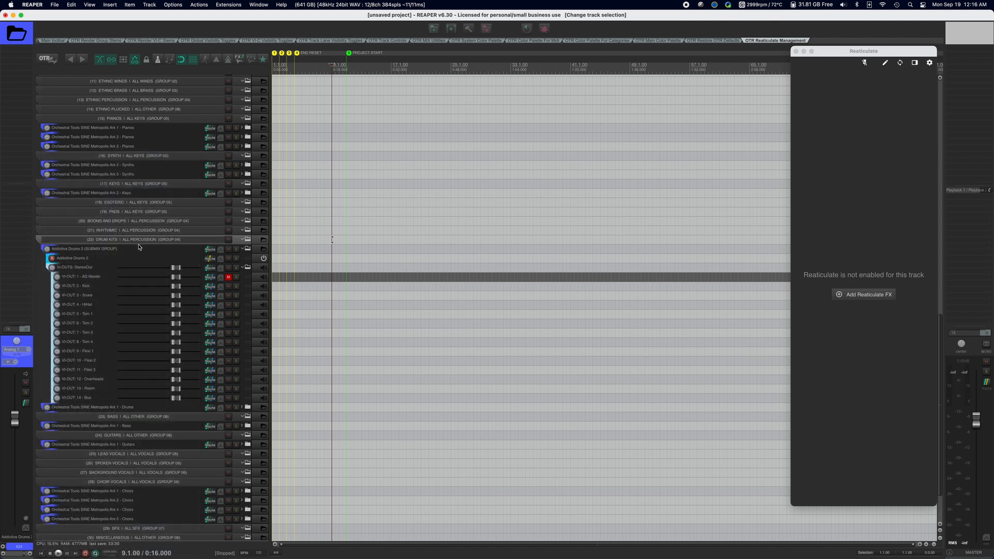
Delete the Addictive Drums 2 (SUBMIX GROUP) folder together with its child tracks
{"action": "left_click", "coordinate": [118, 252]}
{"action": "key", "text": "Delete"}
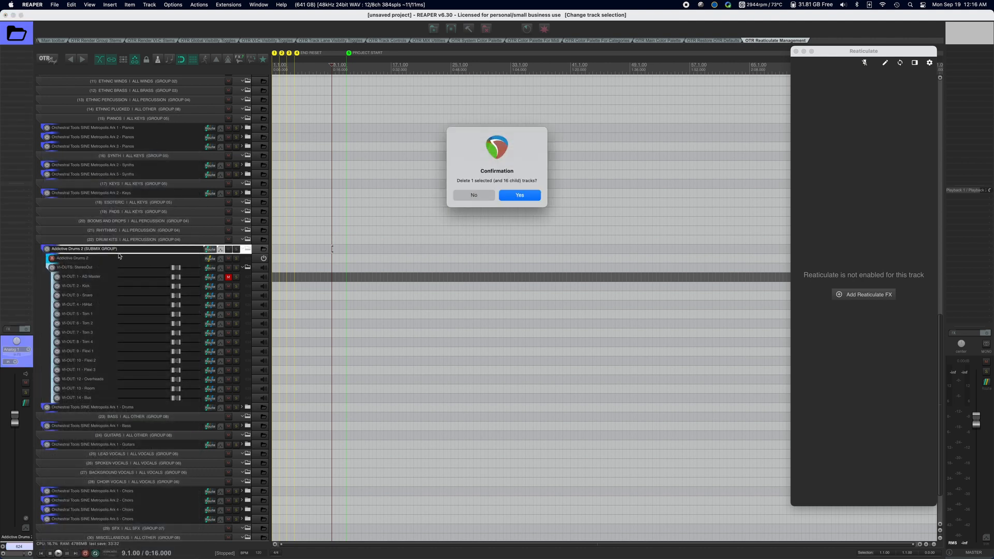
{"action": "key", "text": "Return"}
{"action": "scroll", "coordinate": [146, 262], "scroll_direction": "up", "scroll_amount": 5}
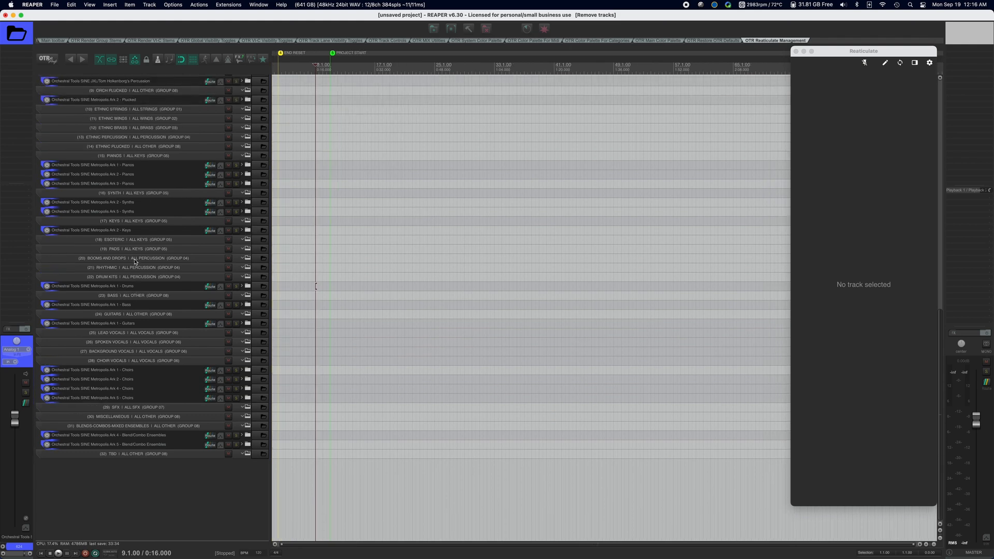
Insert the VEPro version of the Berlin Brass MAIN track template designed by Orchestral Tools below the (11) ETHNIC WINDS group track
{"action": "scroll", "coordinate": [146, 262], "scroll_direction": "up", "scroll_amount": 10}
{"action": "scroll", "coordinate": [146, 263], "scroll_direction": "left", "scroll_amount": 4}
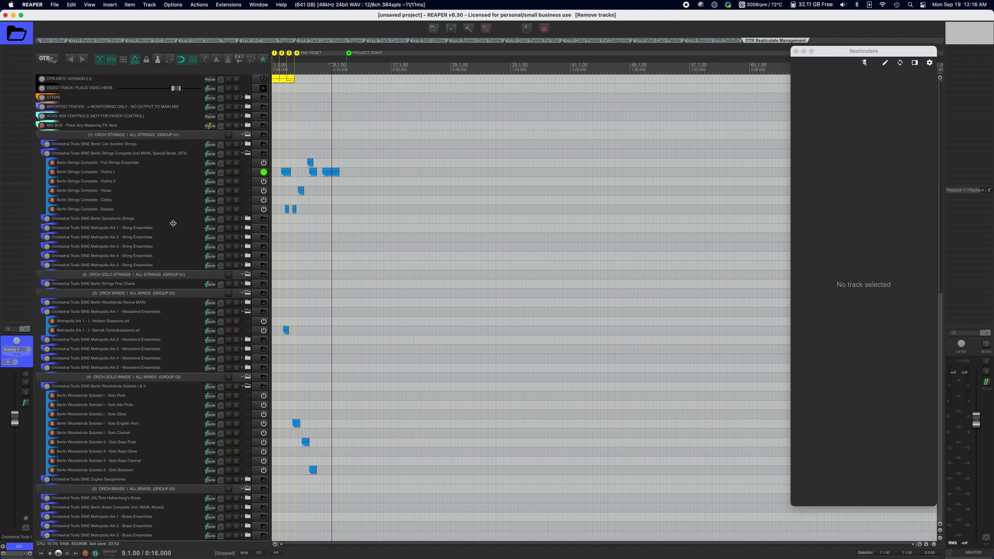
{"action": "scroll", "coordinate": [172, 223], "scroll_direction": "down", "scroll_amount": 3}
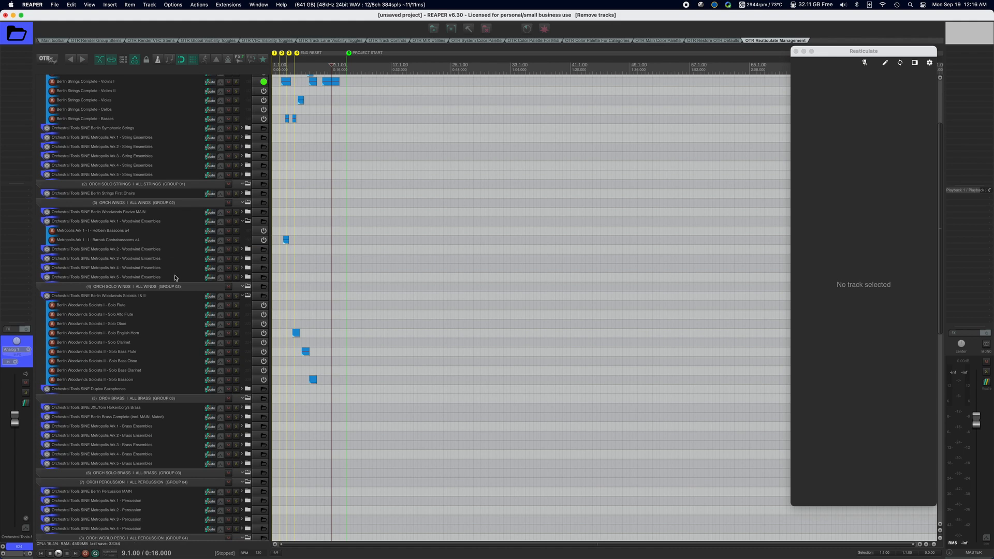
{"action": "scroll", "coordinate": [175, 278], "scroll_direction": "down", "scroll_amount": 9}
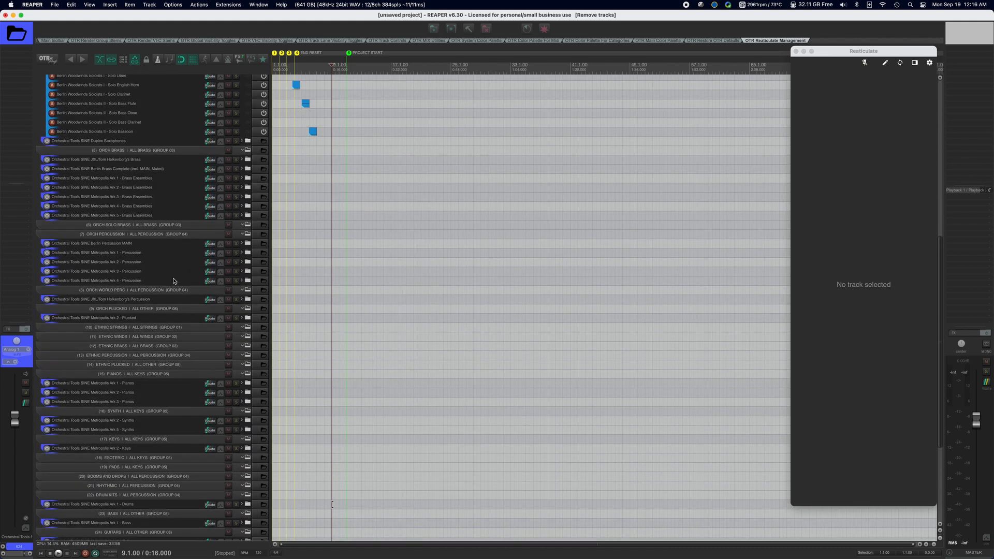
{"action": "scroll", "coordinate": [173, 281], "scroll_direction": "down", "scroll_amount": 2}
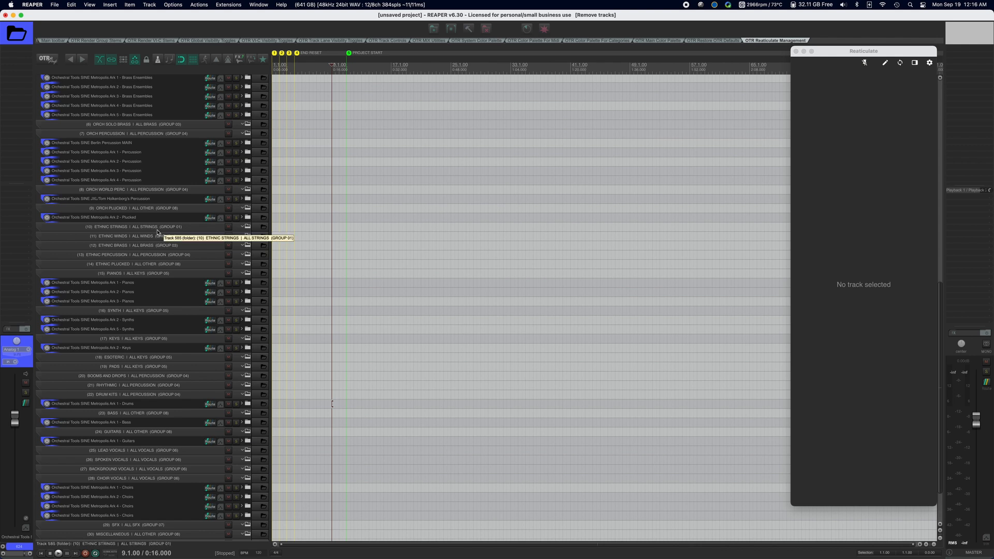
{"action": "right_click", "coordinate": [157, 239]}
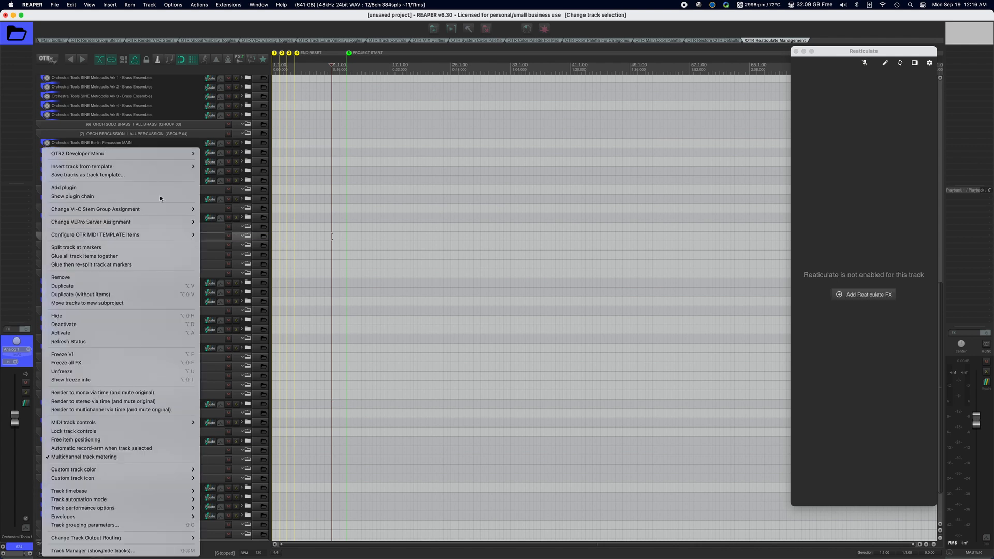
{"action": "mouse_move", "coordinate": [166, 171]}
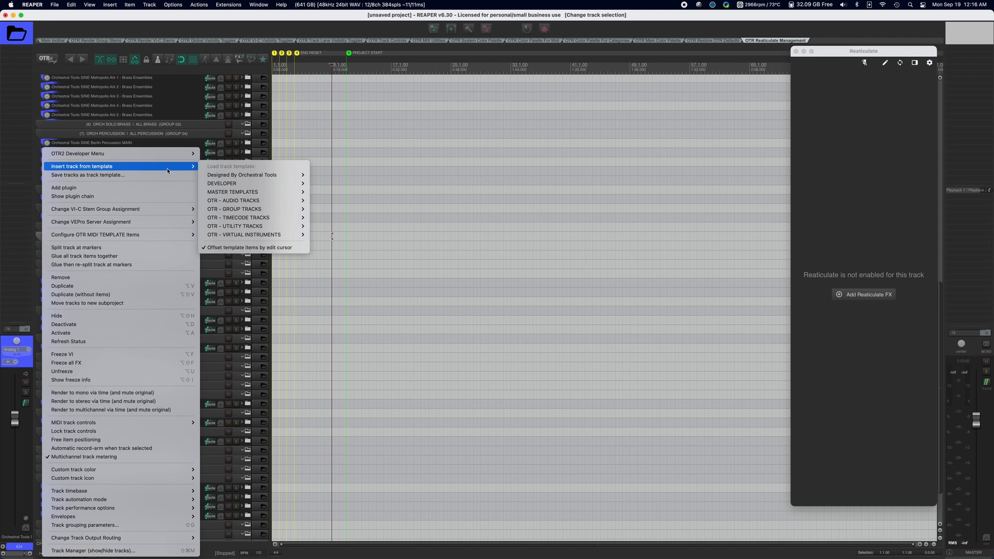
{"action": "mouse_move", "coordinate": [254, 175]}
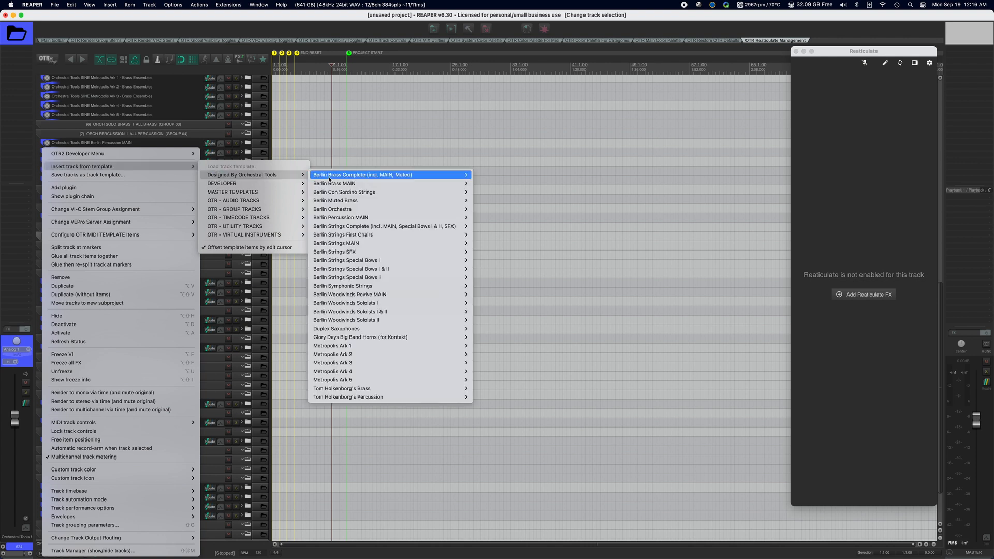
{"action": "mouse_move", "coordinate": [341, 184]}
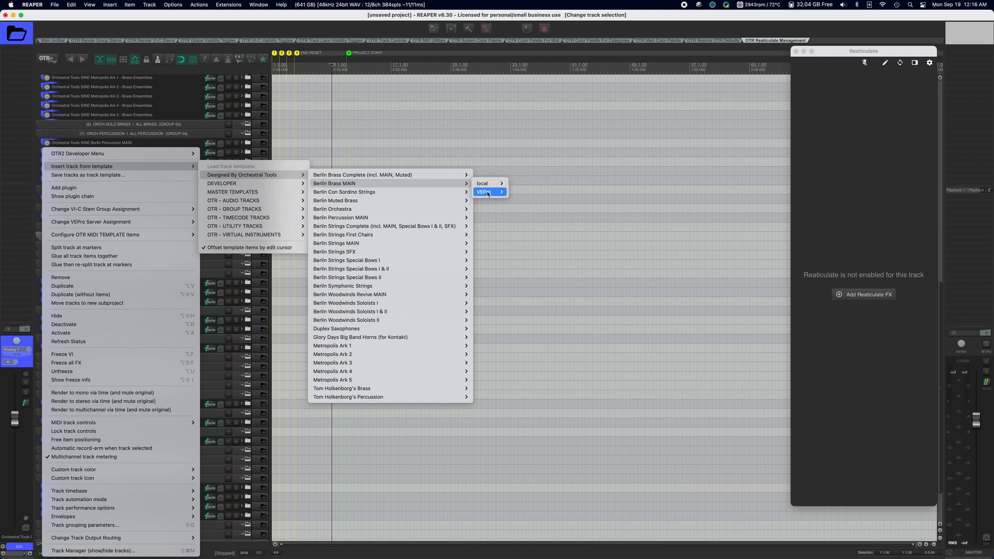
{"action": "mouse_move", "coordinate": [487, 193]}
{"action": "left_click", "coordinate": [569, 192]}
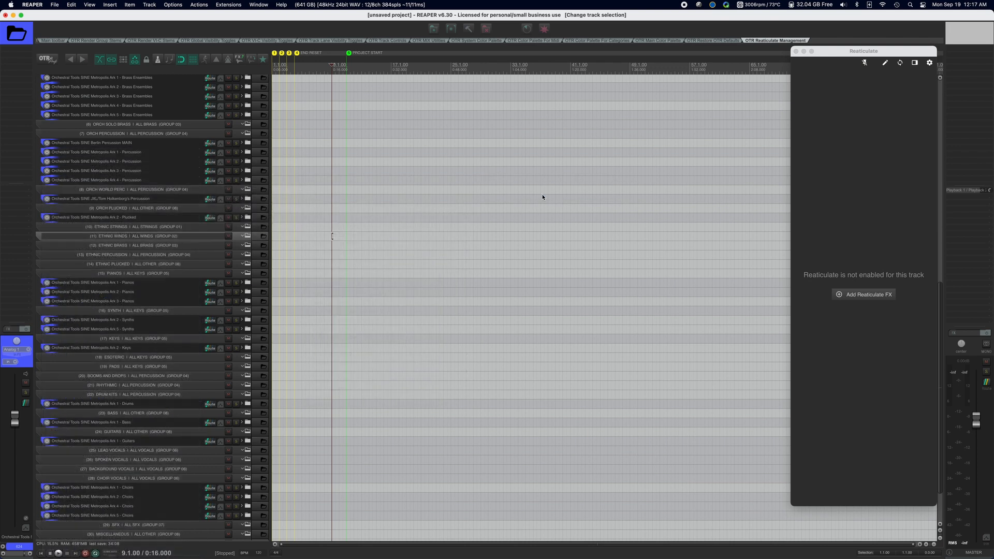
Open the Vienna Ensemble Pro plugin on the Berlin Brass MAIN - Trumpet 1 track and bring up its server instance list
{"action": "left_click", "coordinate": [141, 256]}
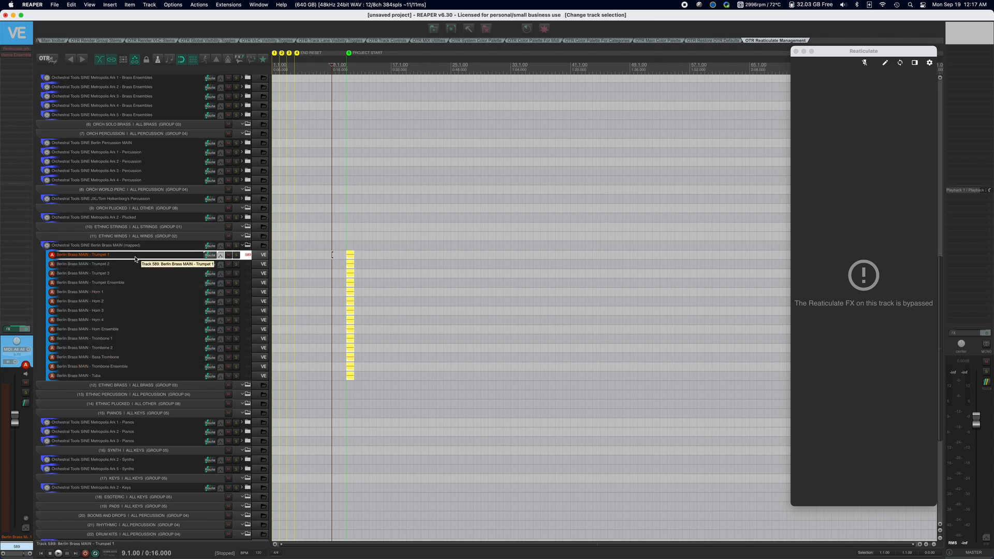
{"action": "left_click", "coordinate": [21, 56]}
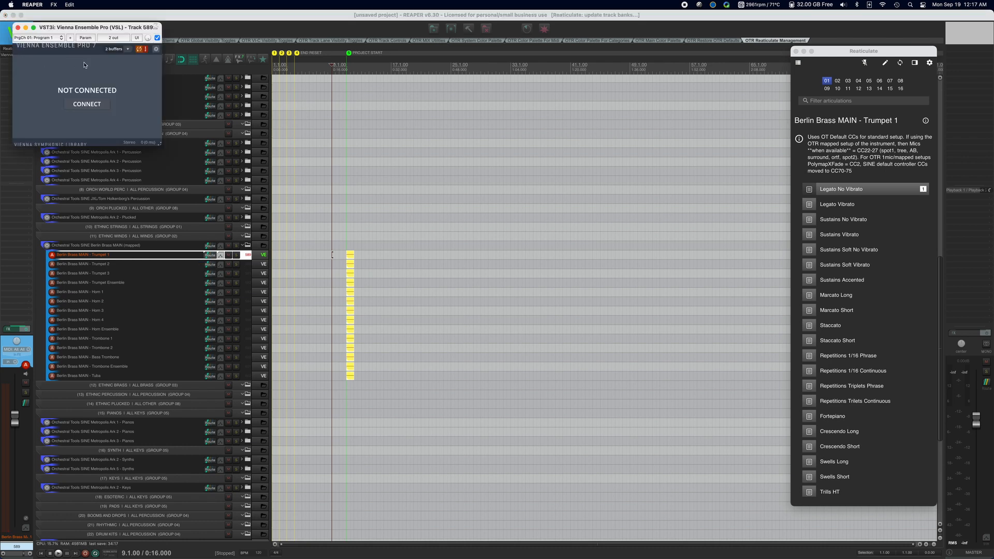
{"action": "left_click", "coordinate": [89, 104]}
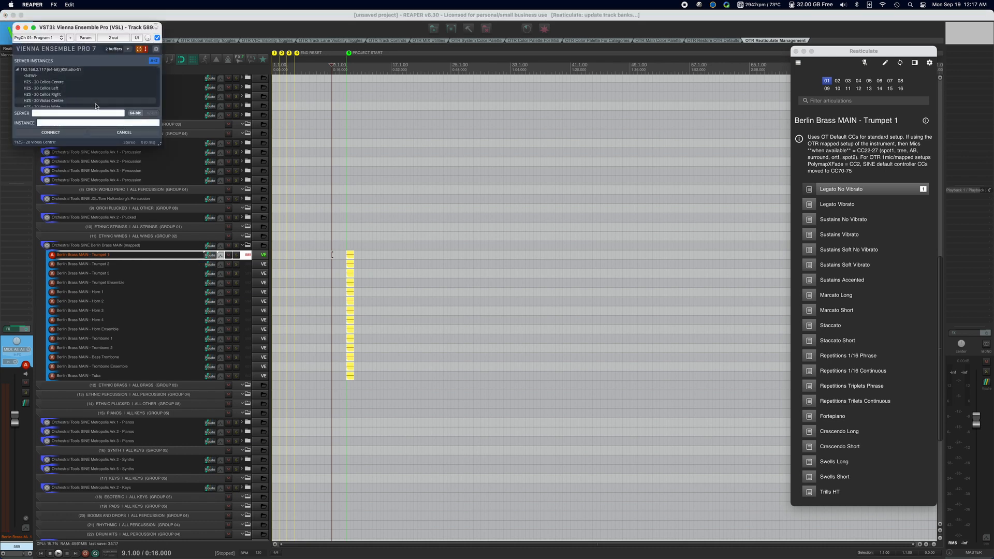
{"action": "left_click", "coordinate": [17, 70]}
Browse the instances available on the Vienna Ensemble Pro servers, and close the plugin window without connecting
{"action": "scroll", "coordinate": [52, 91], "scroll_direction": "down", "scroll_amount": 10}
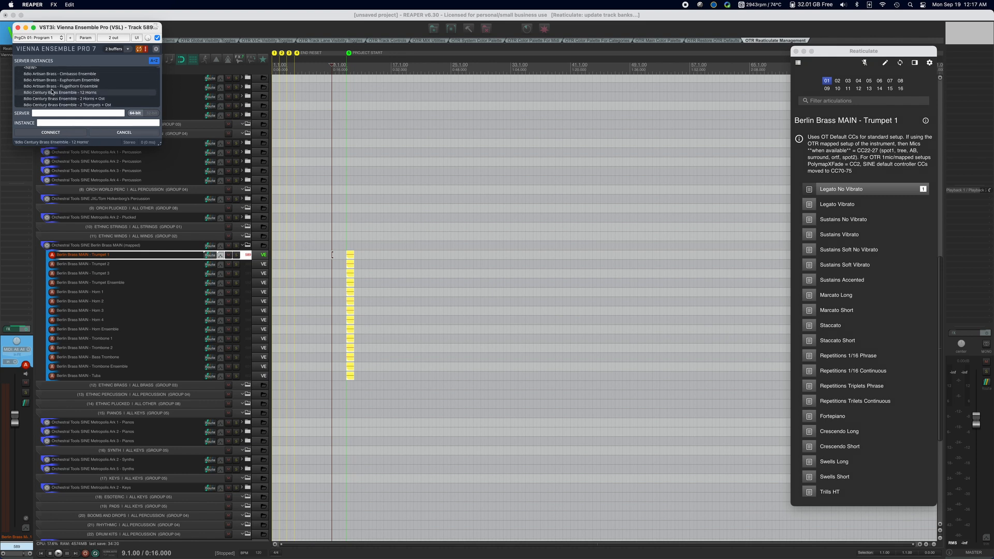
{"action": "scroll", "coordinate": [52, 91], "scroll_direction": "down", "scroll_amount": 8}
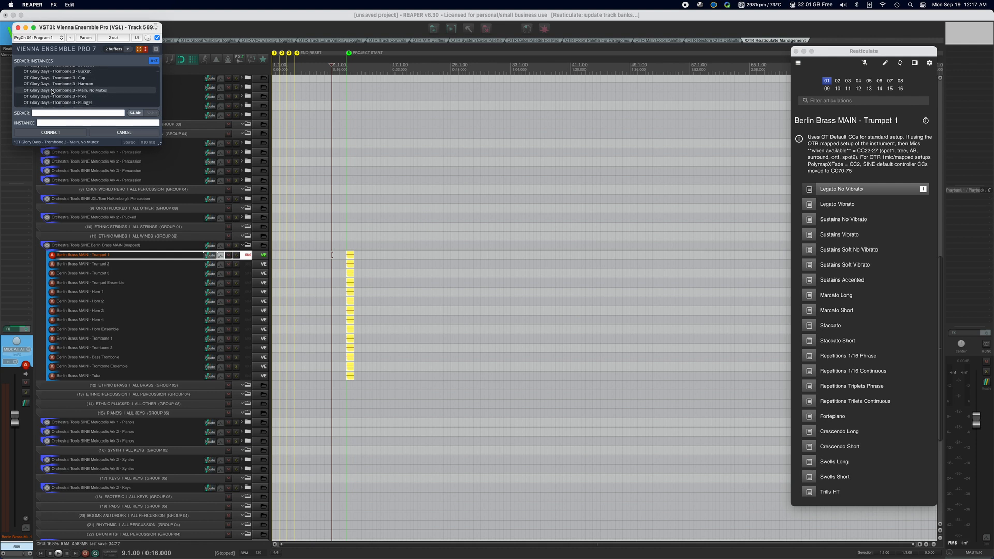
{"action": "scroll", "coordinate": [51, 91], "scroll_direction": "down", "scroll_amount": 10}
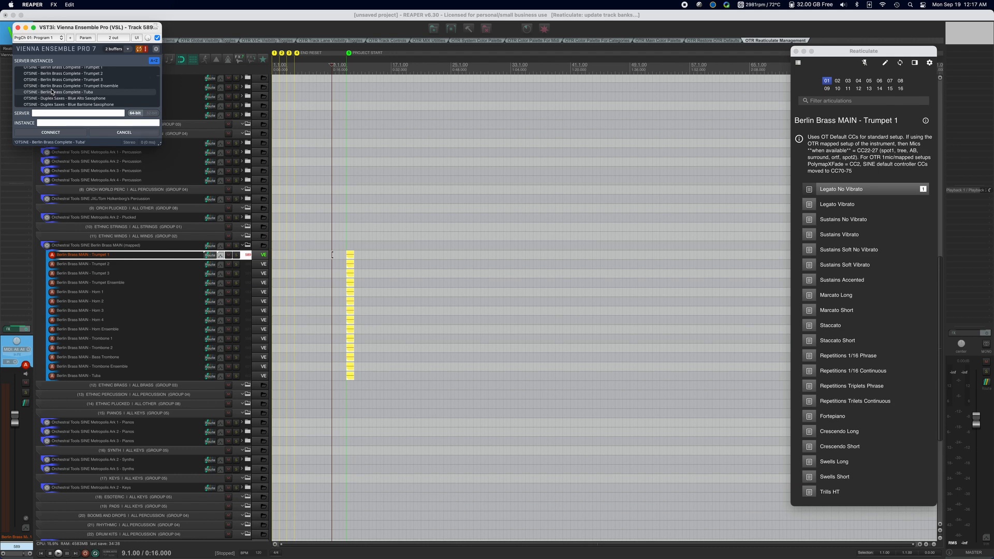
{"action": "scroll", "coordinate": [51, 91], "scroll_direction": "down", "scroll_amount": 3}
{"action": "scroll", "coordinate": [52, 91], "scroll_direction": "up", "scroll_amount": 10}
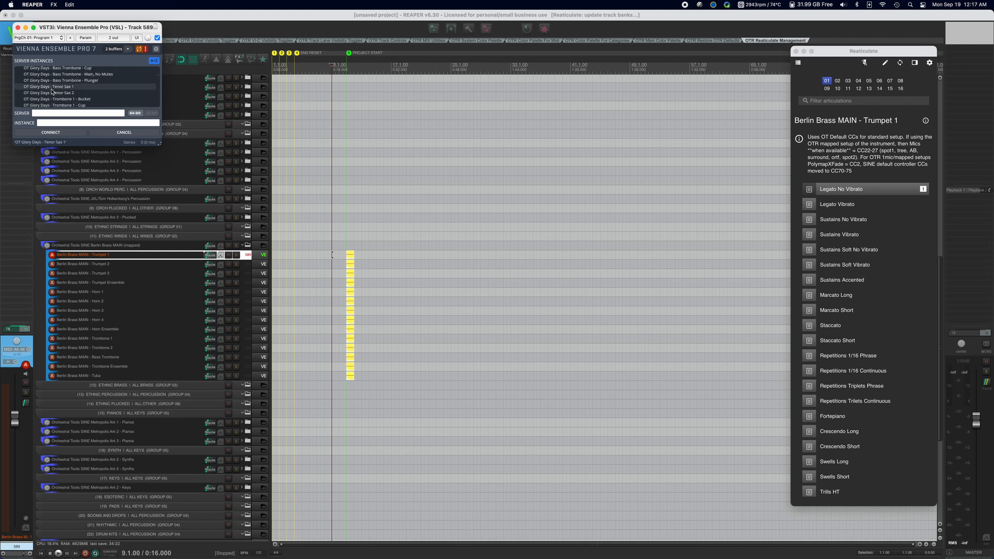
{"action": "scroll", "coordinate": [74, 95], "scroll_direction": "down", "scroll_amount": 9}
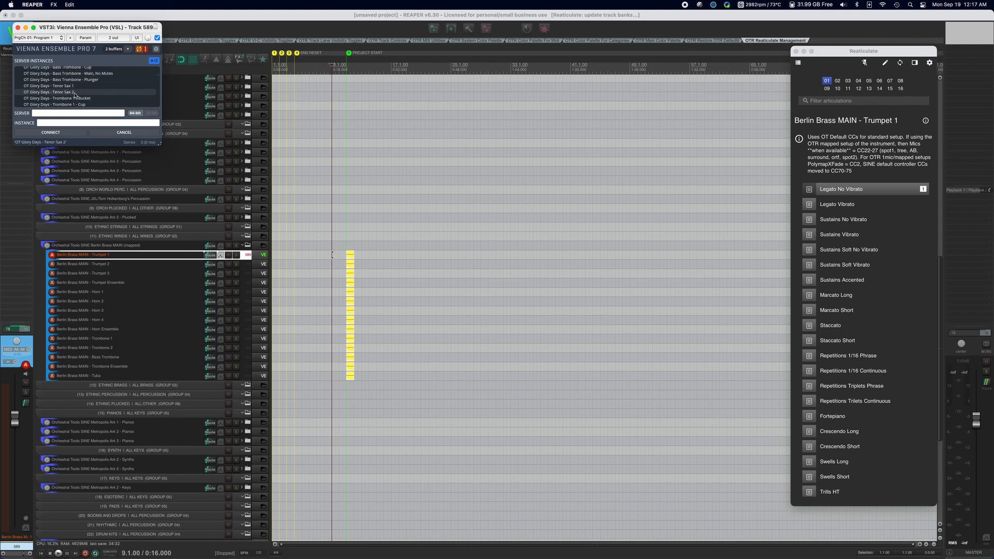
{"action": "scroll", "coordinate": [74, 95], "scroll_direction": "down", "scroll_amount": 12}
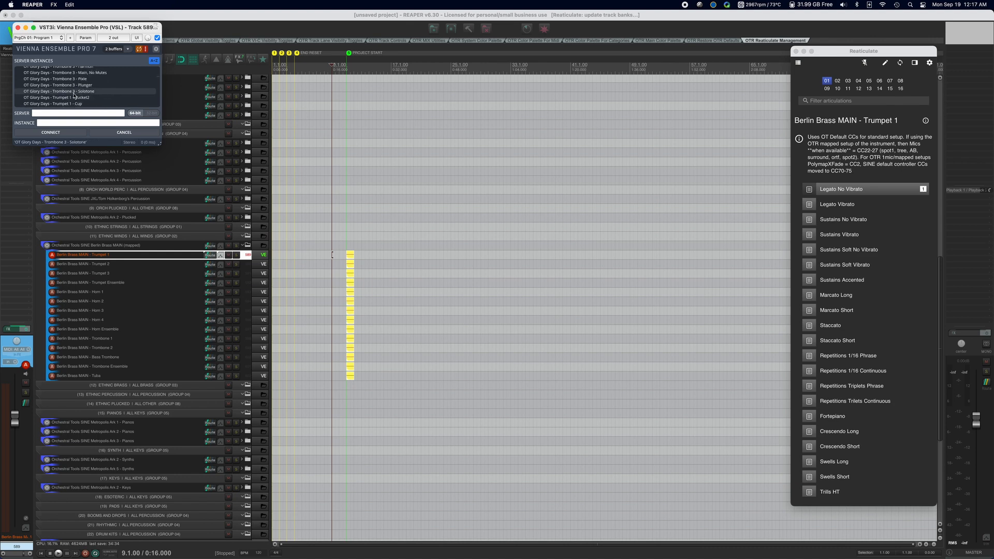
{"action": "scroll", "coordinate": [82, 93], "scroll_direction": "down", "scroll_amount": 1}
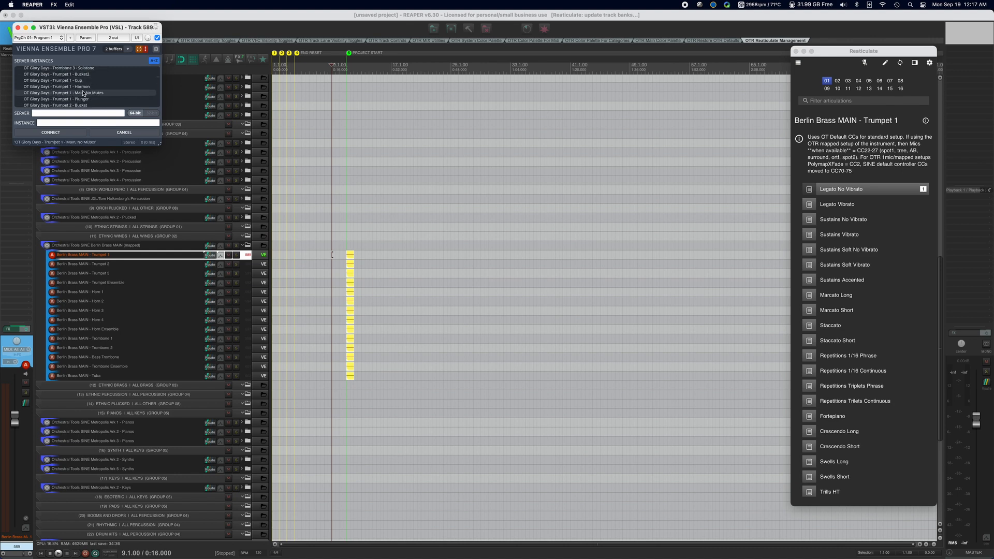
{"action": "scroll", "coordinate": [82, 93], "scroll_direction": "down", "scroll_amount": 3}
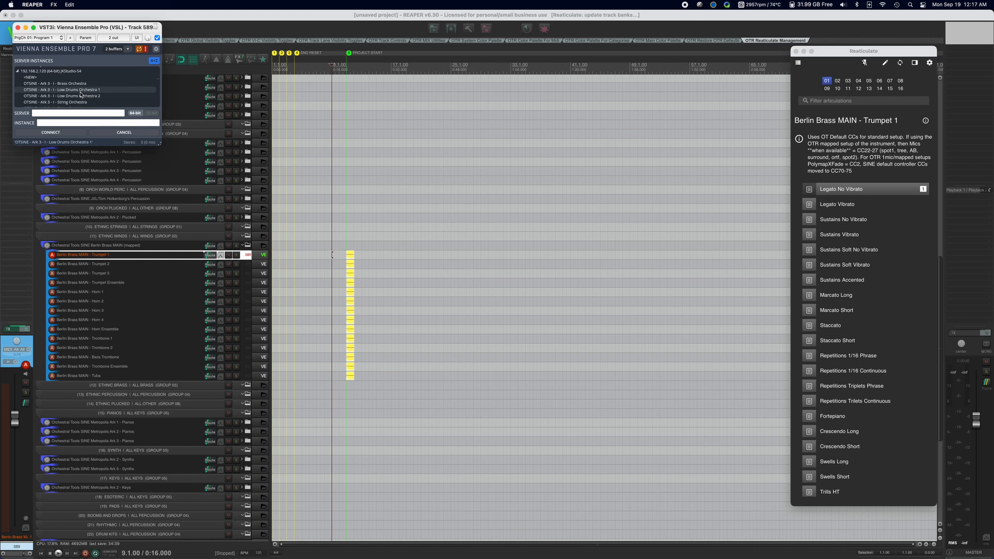
{"action": "left_click", "coordinate": [18, 28]}
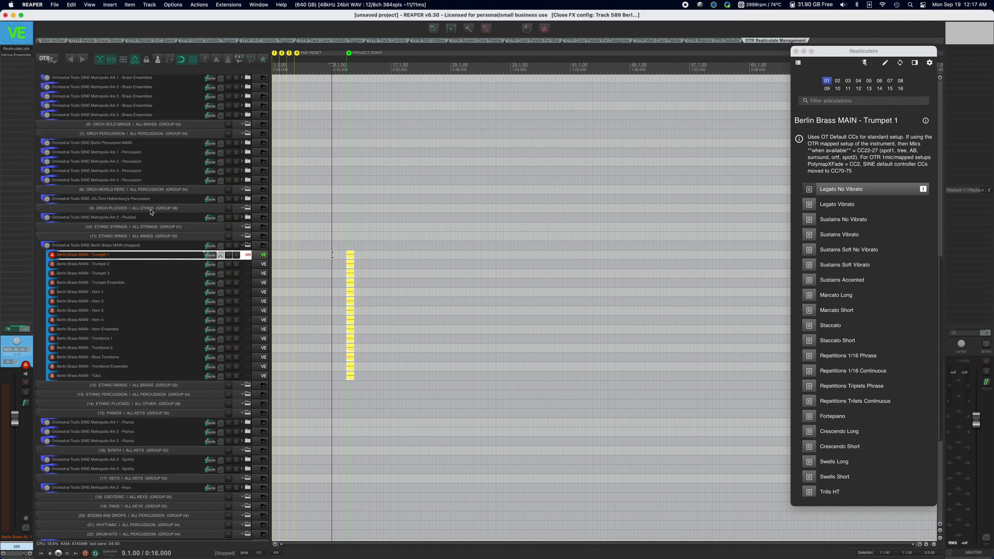
Delete the Orchestral Tools SINE Berlin Brass MAIN (mapped) folder together with its child tracks
{"action": "left_click", "coordinate": [124, 246]}
{"action": "key", "text": "Delete"}
{"action": "key", "text": "Return"}
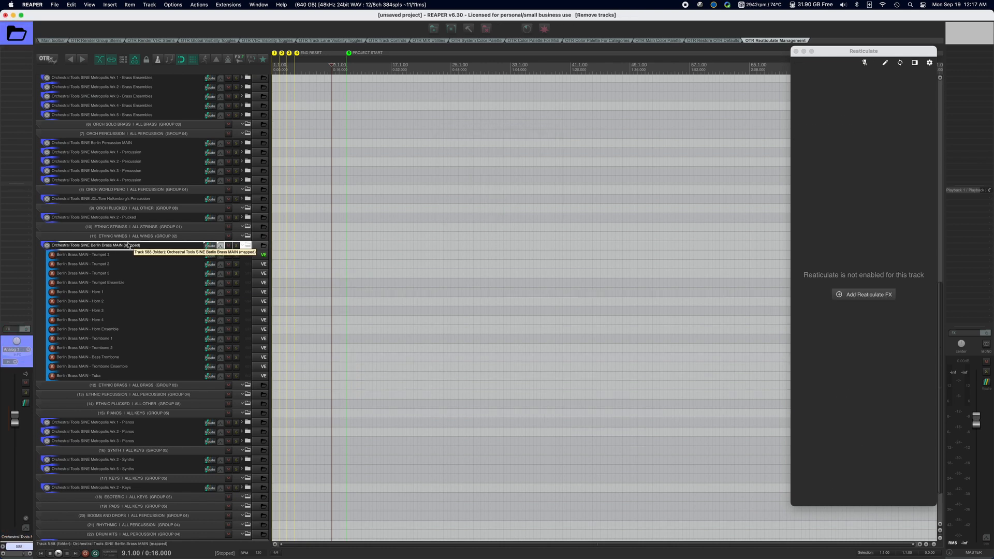
Examine the Designed By Orchestral Tools, DEVELOPER and MASTER TEMPLATES track template categories offered for the (11) ETHNIC WINDS group track
{"action": "left_click", "coordinate": [129, 244]}
{"action": "right_click", "coordinate": [45, 245]}
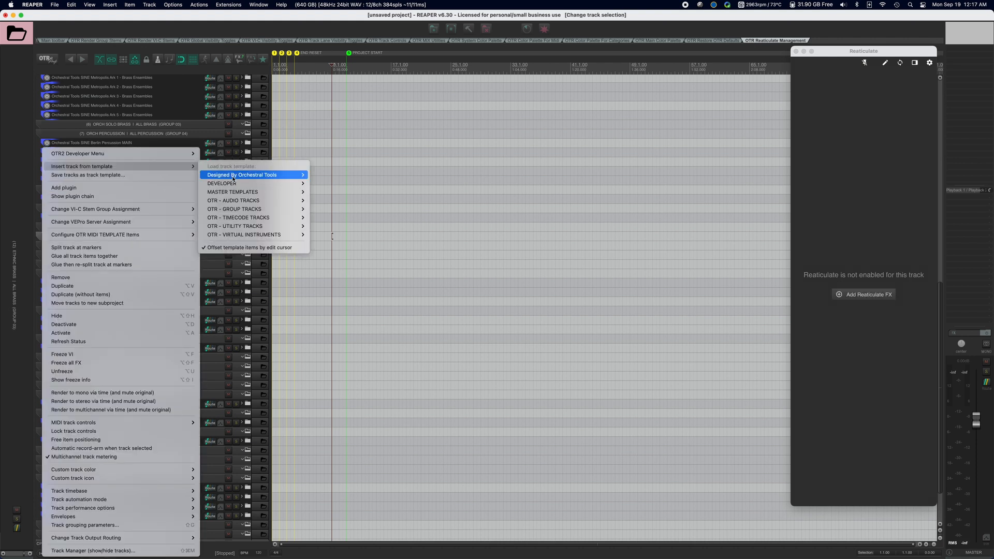
{"action": "mouse_move", "coordinate": [243, 175]}
{"action": "mouse_move", "coordinate": [375, 179]}
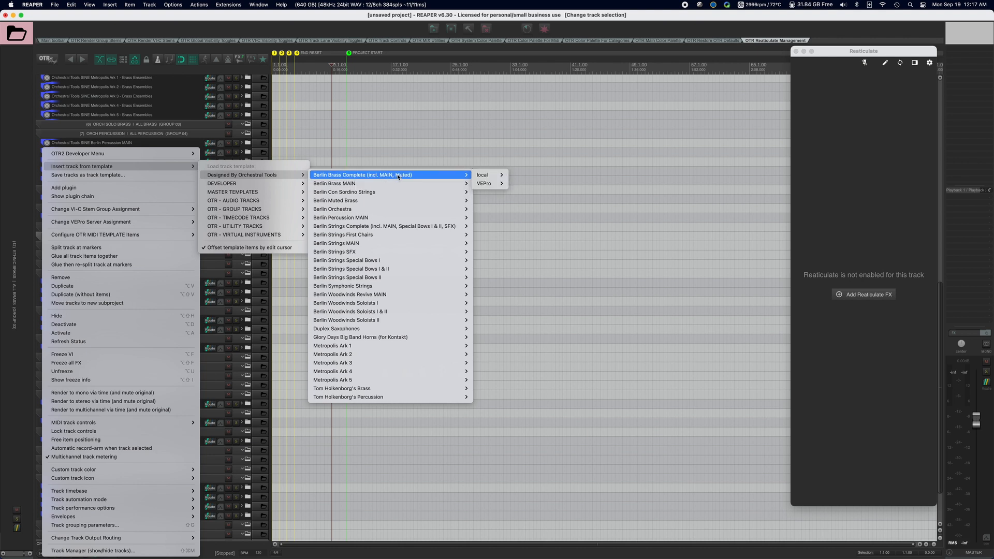
{"action": "mouse_move", "coordinate": [493, 184]}
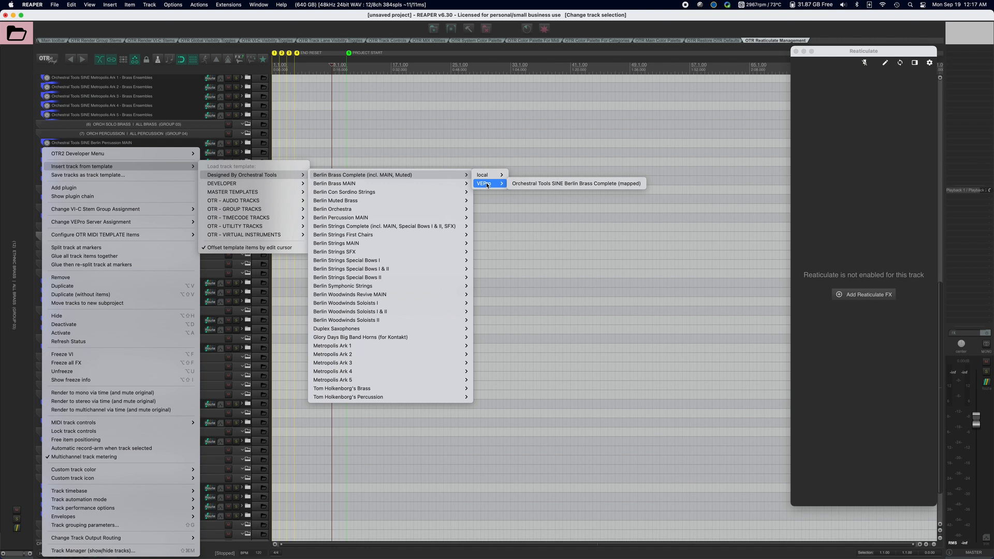
{"action": "mouse_move", "coordinate": [446, 186]}
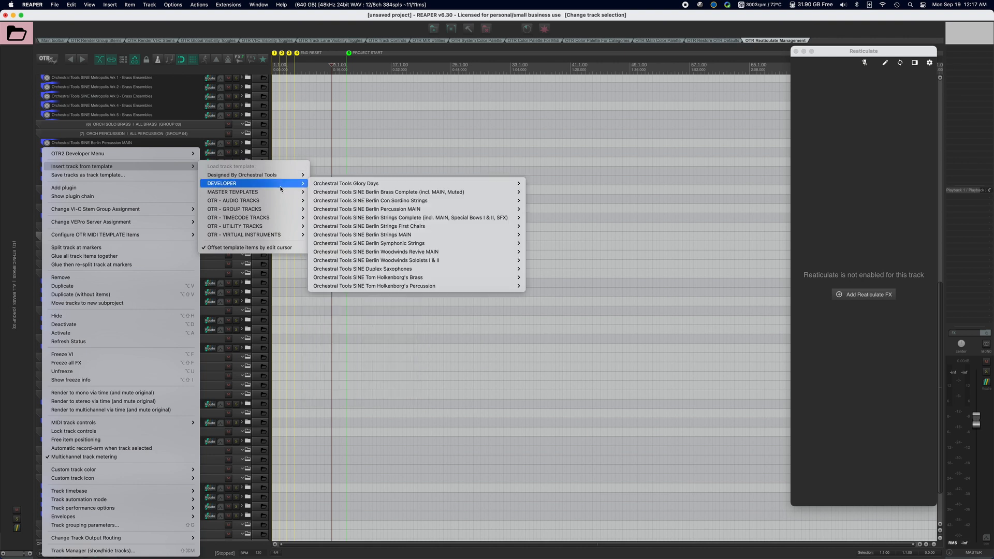
{"action": "mouse_move", "coordinate": [273, 194]}
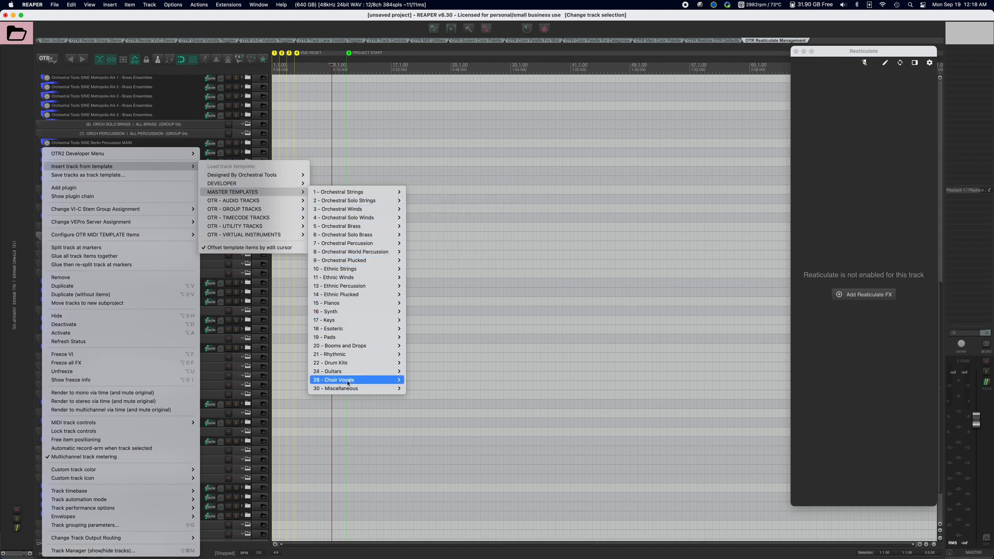
{"action": "mouse_move", "coordinate": [352, 387]}
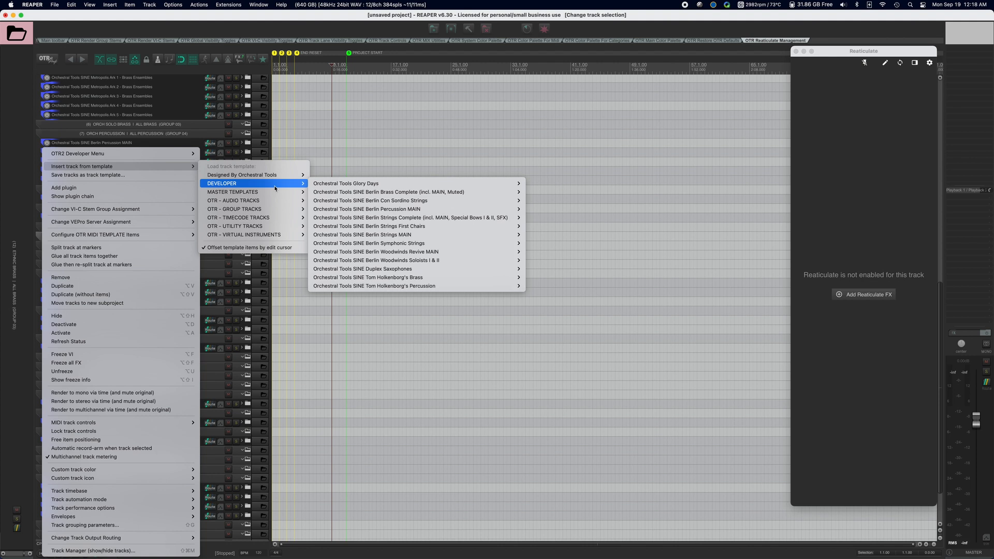
Insert the DEVELOPER template Orchestral Tools SINE Berlin Brass Complete (mapped) in its VEPro (Disconnected) version, and reselect the (11) ETHNIC WINDS group track
{"action": "mouse_move", "coordinate": [504, 193]}
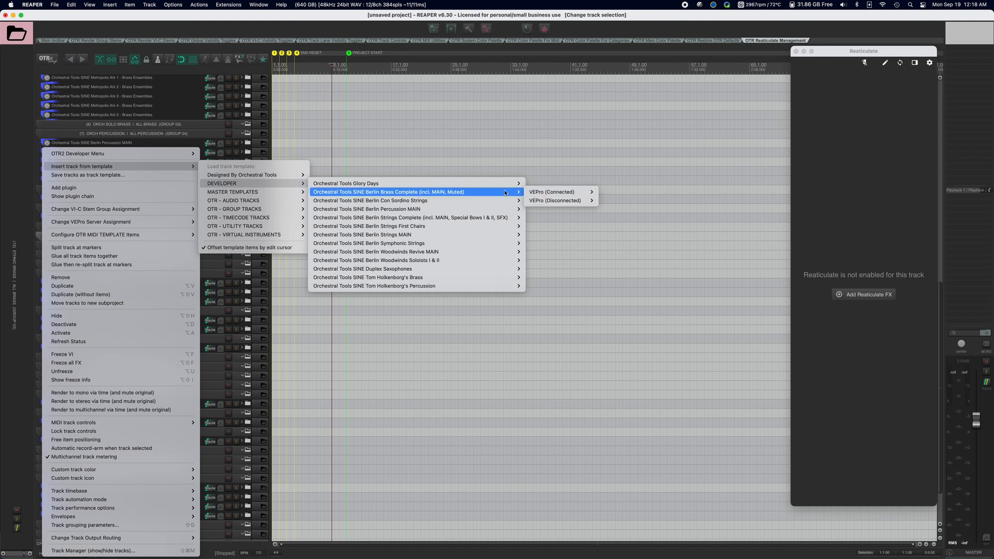
{"action": "mouse_move", "coordinate": [563, 200]}
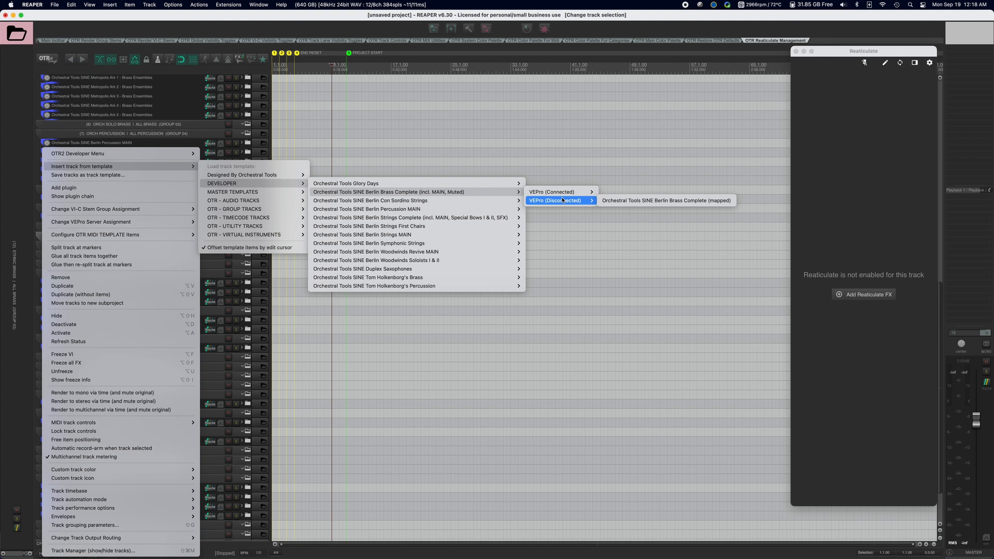
{"action": "left_click", "coordinate": [639, 206]}
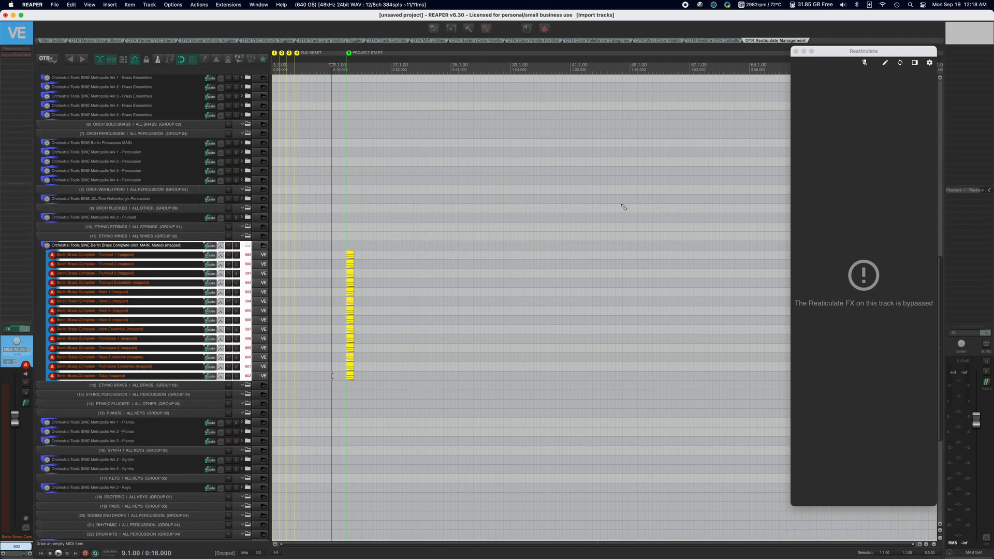
{"action": "left_click", "coordinate": [172, 259]}
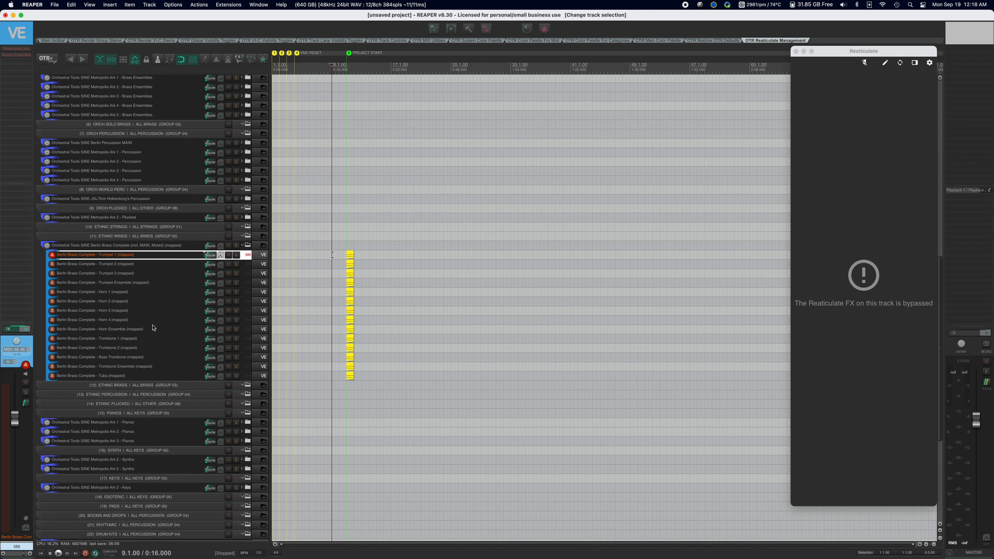
{"action": "left_click", "coordinate": [165, 236]}
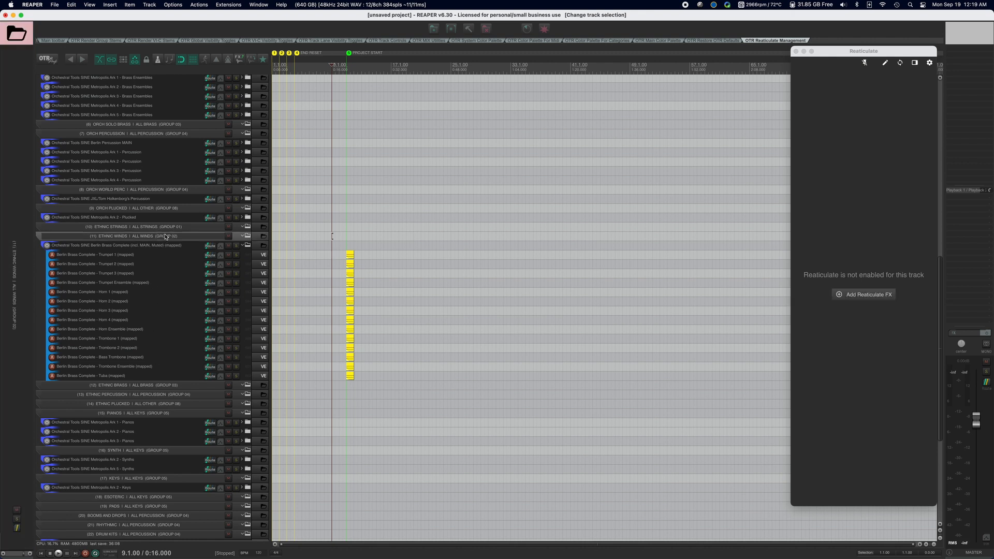
Delete the Orchestral Tools SINE Berlin Brass Complete (mapped) folder together with its child tracks
{"action": "left_click", "coordinate": [153, 246]}
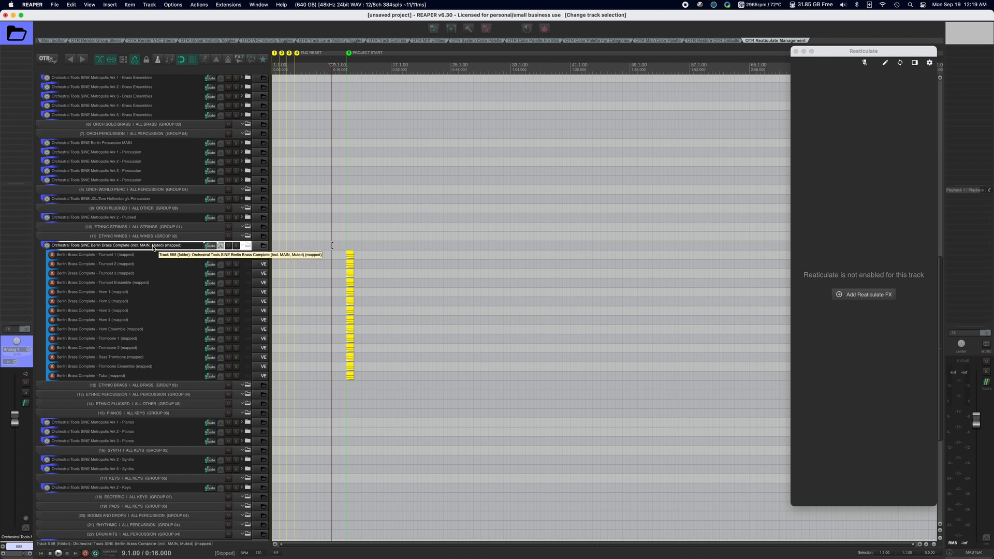
{"action": "key", "text": "Delete"}
{"action": "key", "text": "Return"}
Insert the DEVELOPER template Orchestral Tools SINE Berlin Brass Complete (mapped) under (11) ETHNIC WINDS in its VEPro (Connected), VE 3 PD-DE version
{"action": "right_click", "coordinate": [153, 240]}
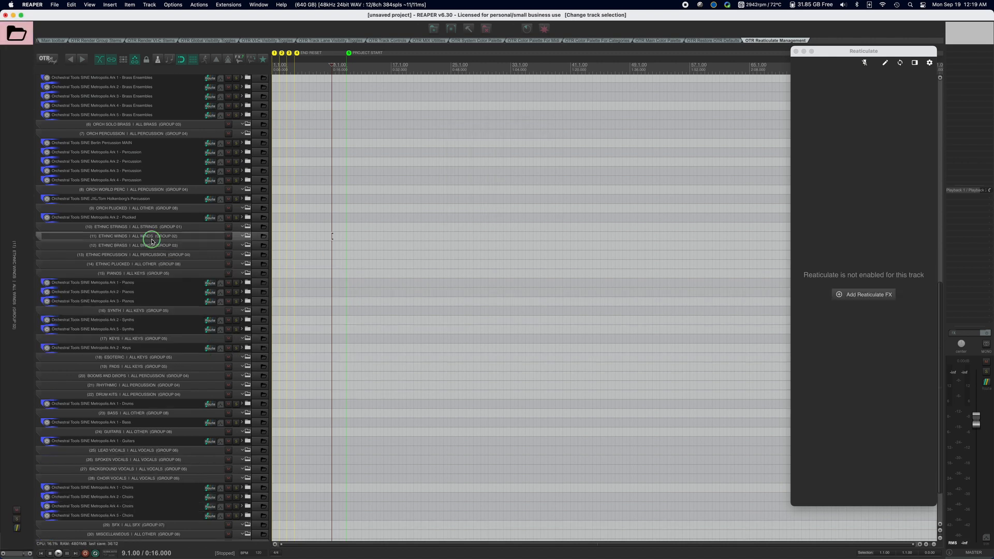
{"action": "mouse_move", "coordinate": [192, 166]}
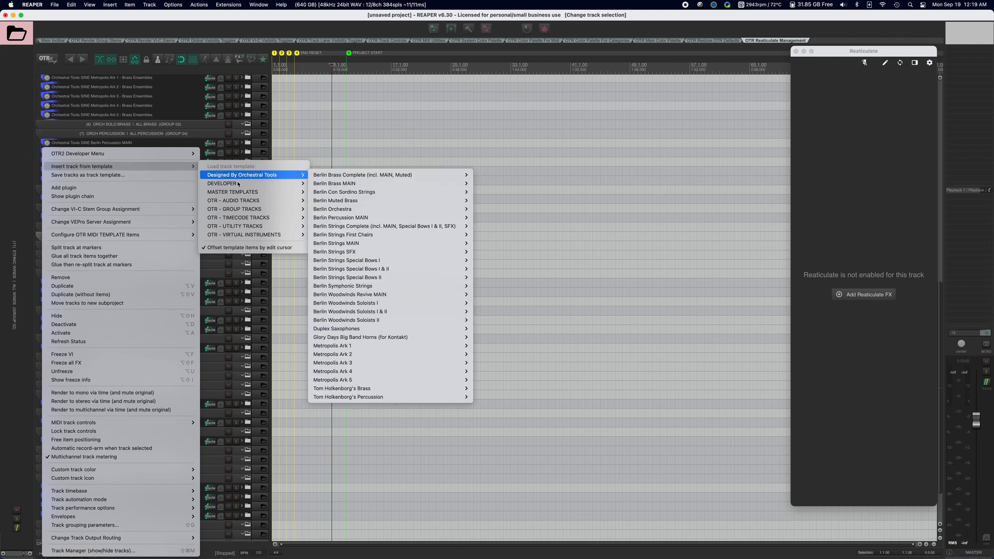
{"action": "mouse_move", "coordinate": [240, 186]}
{"action": "mouse_move", "coordinate": [395, 193]}
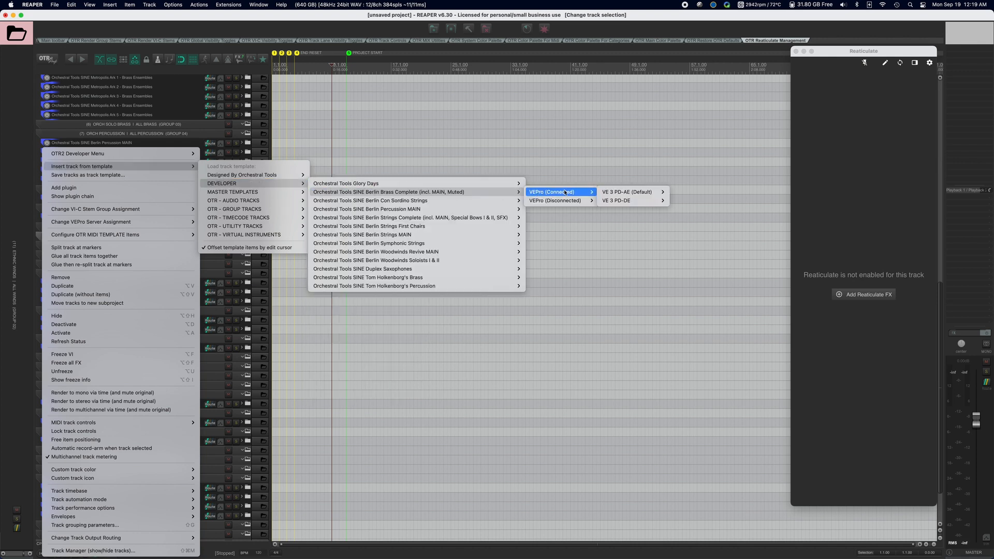
{"action": "mouse_move", "coordinate": [616, 193]}
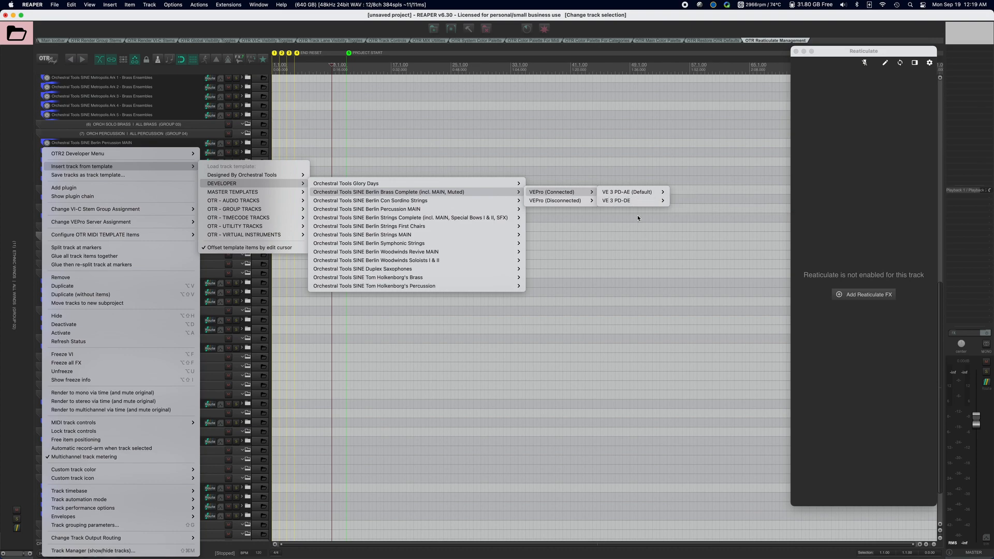
{"action": "mouse_move", "coordinate": [635, 200]}
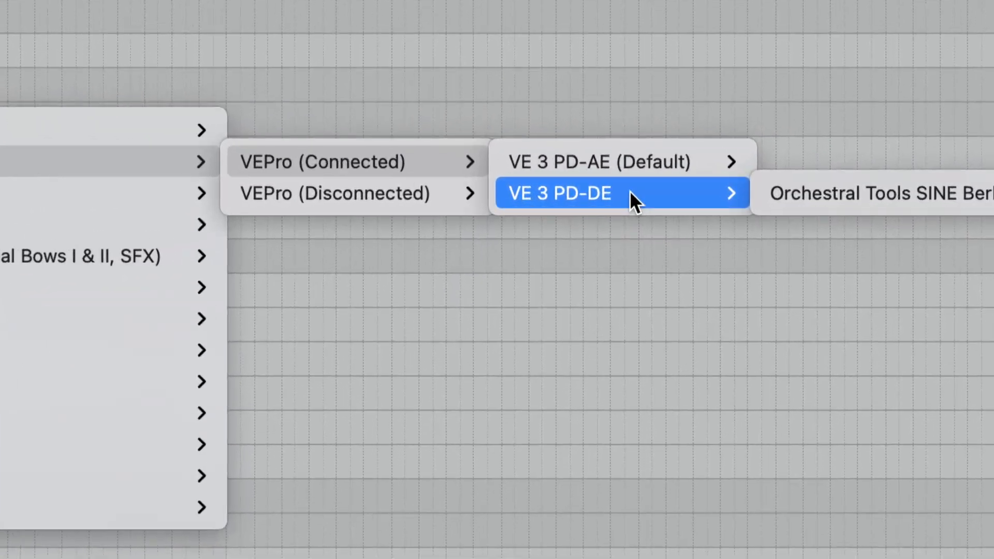
{"action": "mouse_move", "coordinate": [634, 164]}
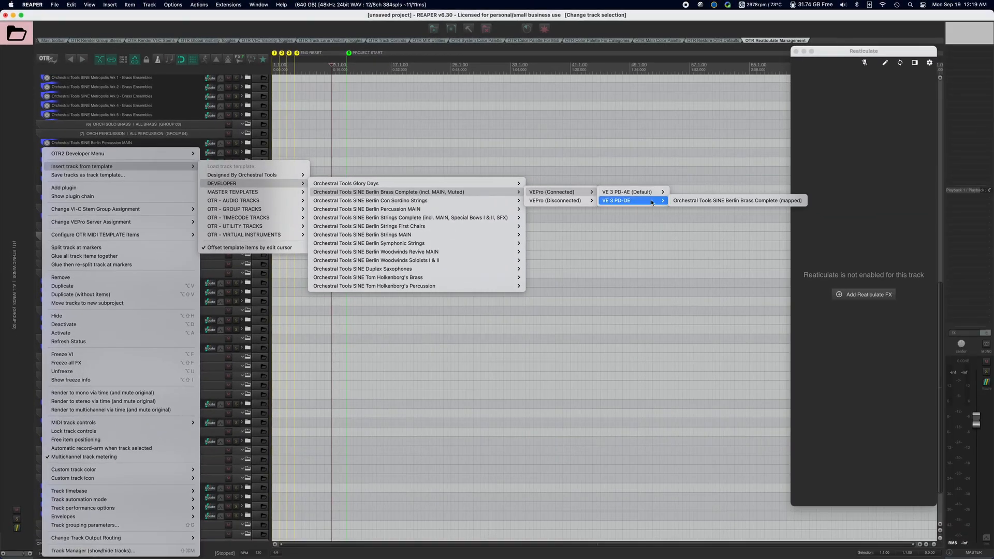
{"action": "mouse_move", "coordinate": [624, 203]}
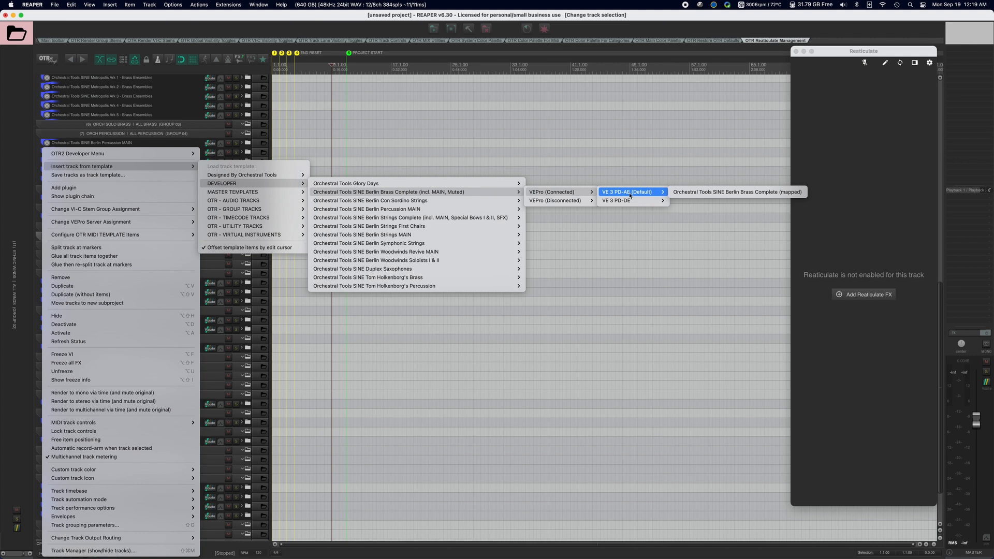
{"action": "mouse_move", "coordinate": [630, 199]}
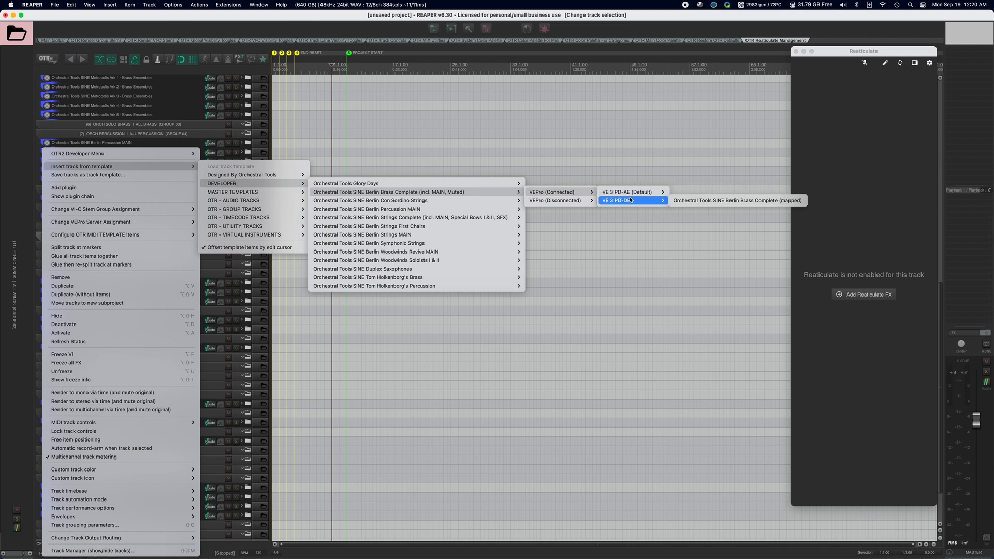
{"action": "left_click", "coordinate": [686, 201]}
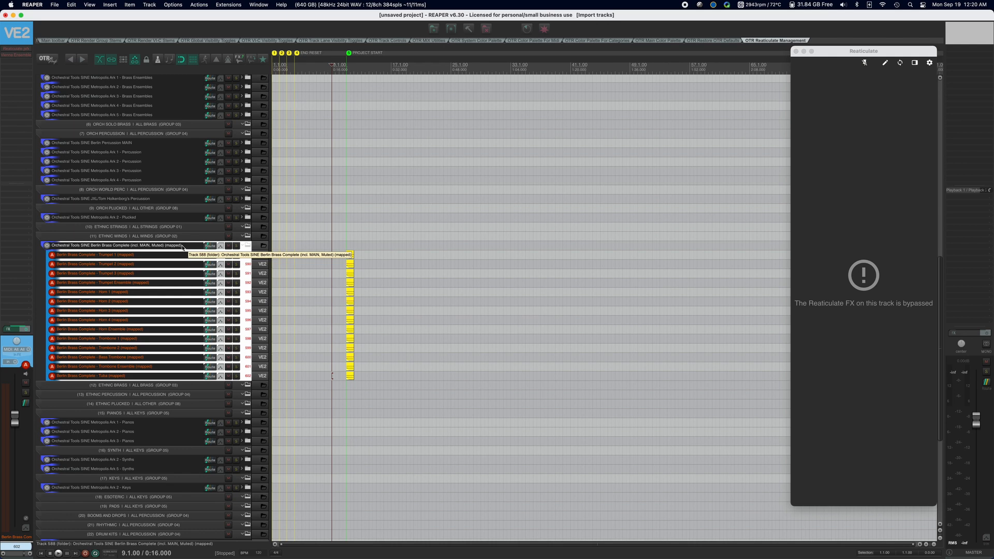
{"action": "scroll", "coordinate": [173, 258], "scroll_direction": "up", "scroll_amount": 3}
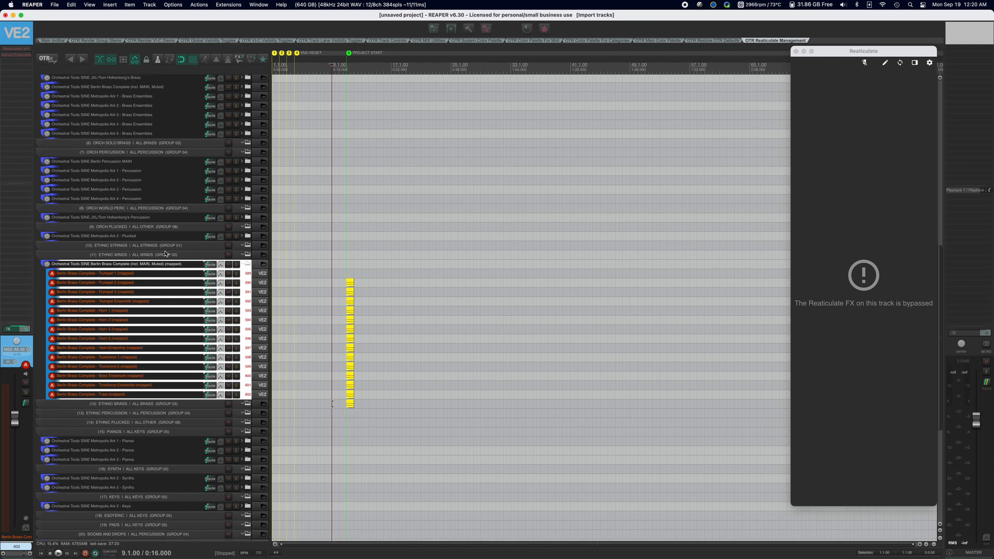
{"action": "scroll", "coordinate": [165, 275], "scroll_direction": "down", "scroll_amount": 5}
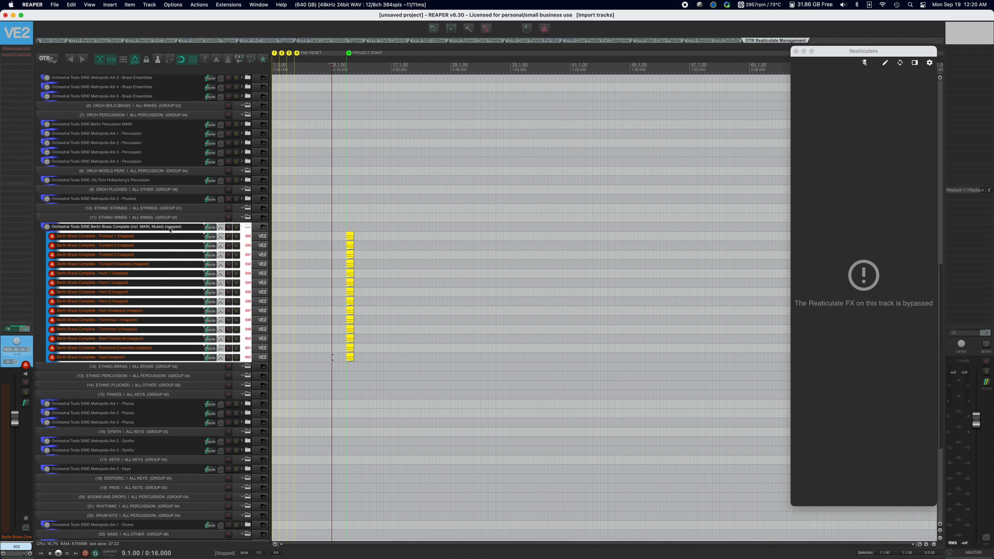
Insert the DEVELOPER template Orchestral Tools SINE Berlin Percussion MAIN (mapped) under (11) ETHNIC WINDS in its VEPro (Connected), VE 4 PD-DE version
{"action": "left_click", "coordinate": [171, 218]}
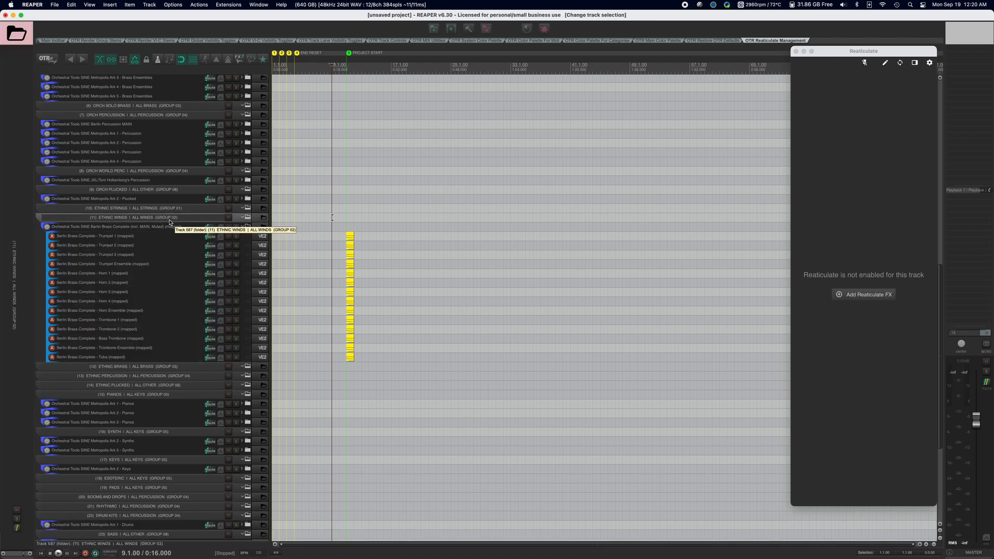
{"action": "scroll", "coordinate": [172, 222], "scroll_direction": "up", "scroll_amount": 1}
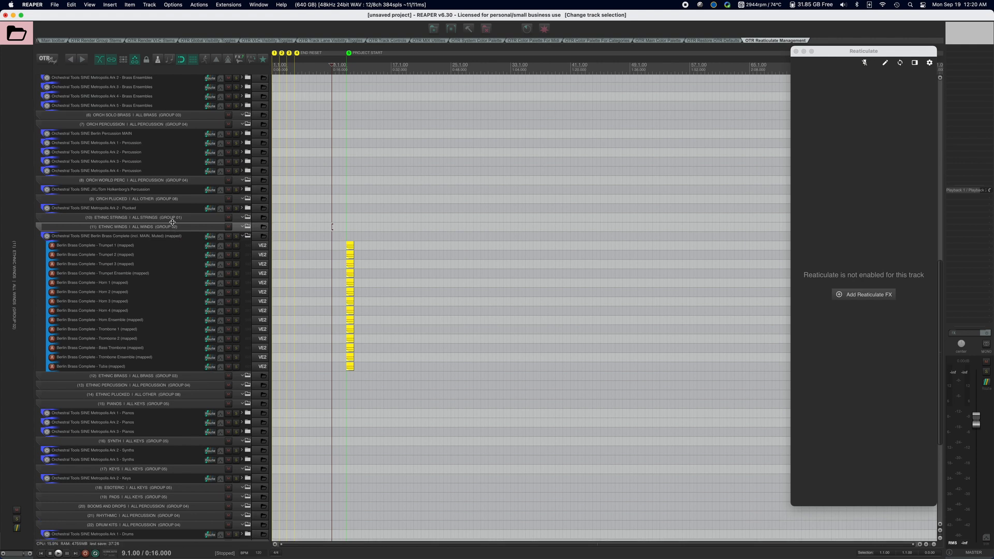
{"action": "right_click", "coordinate": [174, 230]}
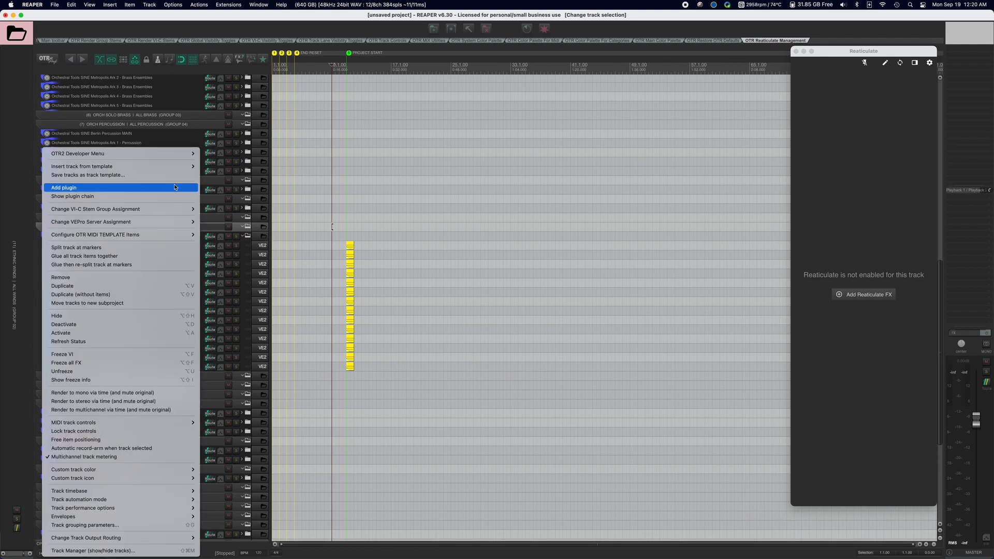
{"action": "mouse_move", "coordinate": [175, 166]}
{"action": "mouse_move", "coordinate": [244, 183]}
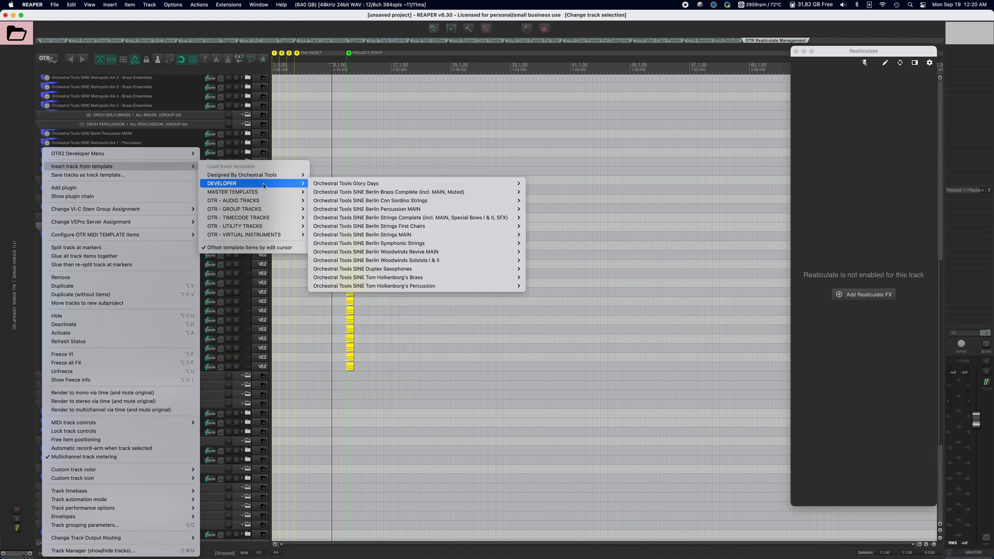
{"action": "mouse_move", "coordinate": [404, 192]}
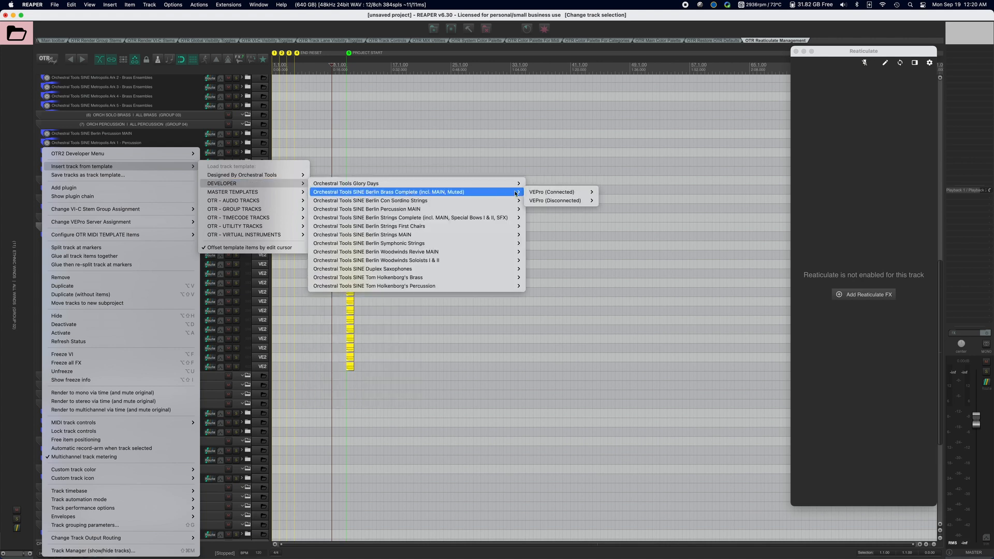
{"action": "mouse_move", "coordinate": [543, 194]}
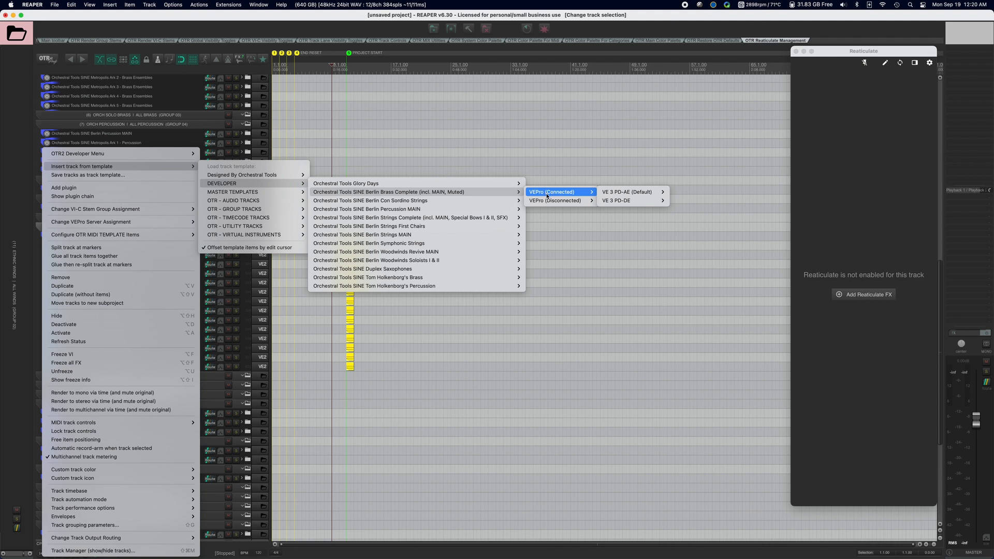
{"action": "mouse_move", "coordinate": [607, 197]}
{"action": "mouse_move", "coordinate": [507, 209]}
{"action": "mouse_move", "coordinate": [570, 209]}
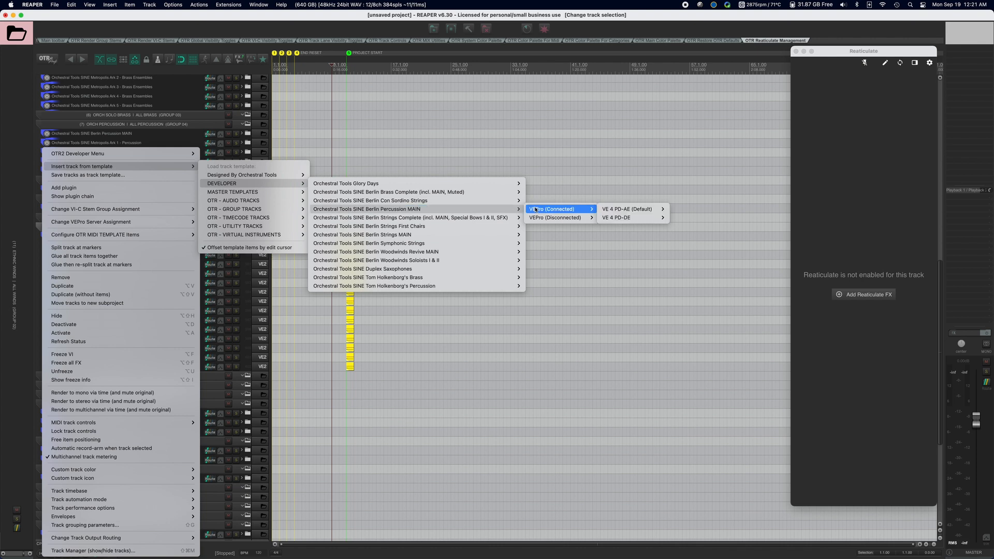
{"action": "mouse_move", "coordinate": [632, 209]}
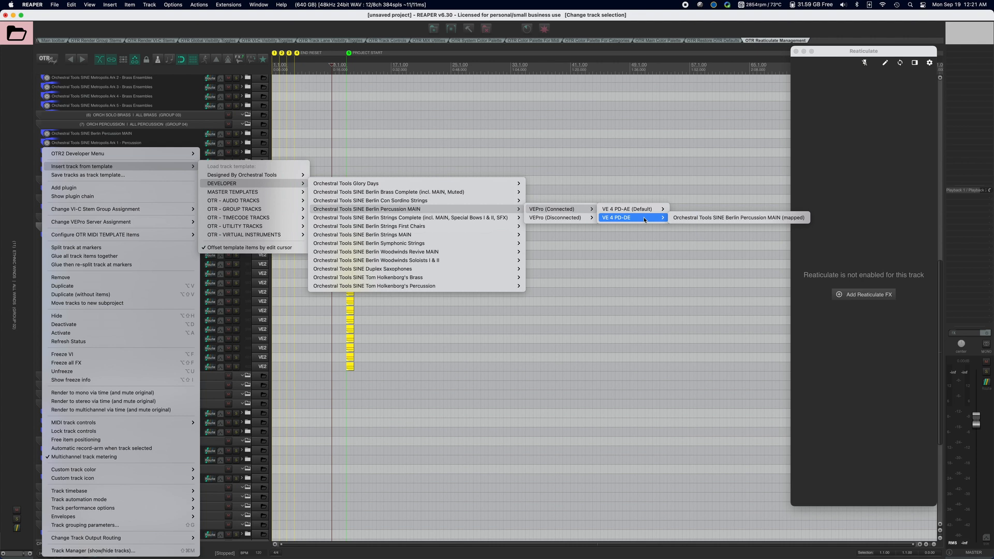
{"action": "left_click", "coordinate": [692, 218]}
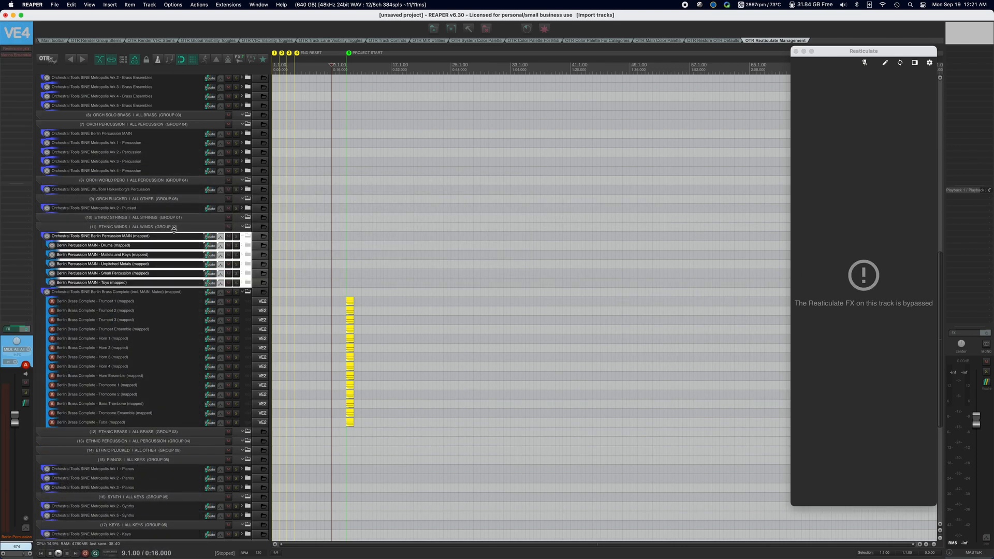
Move the inserted Berlin Percussion MAIN (mapped) folder under the (7) ORCH PERCUSSION group track and expand its Drums subfolder
{"action": "left_click_drag", "start_coordinate": [157, 239], "coordinate": [153, 133]}
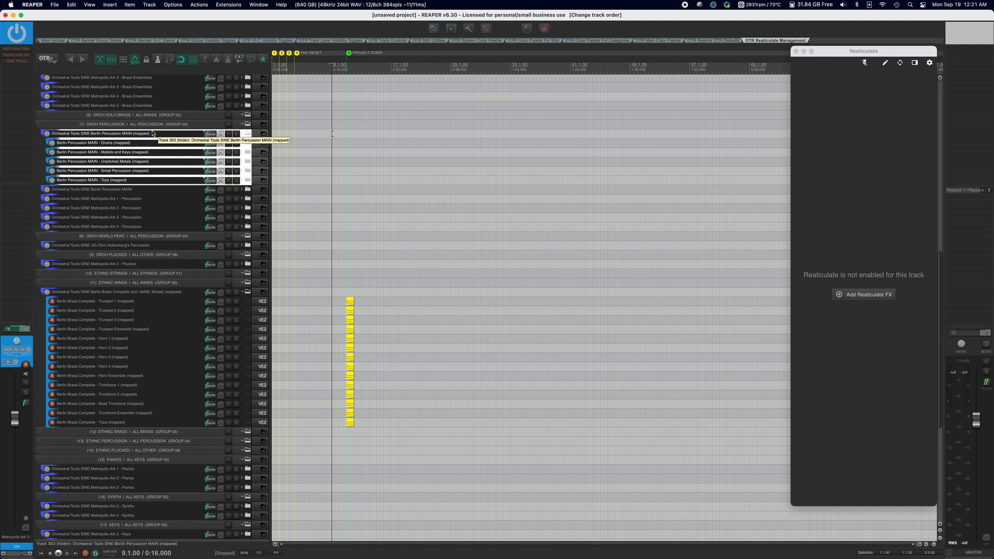
{"action": "left_click", "coordinate": [153, 133]}
{"action": "left_click", "coordinate": [157, 144]}
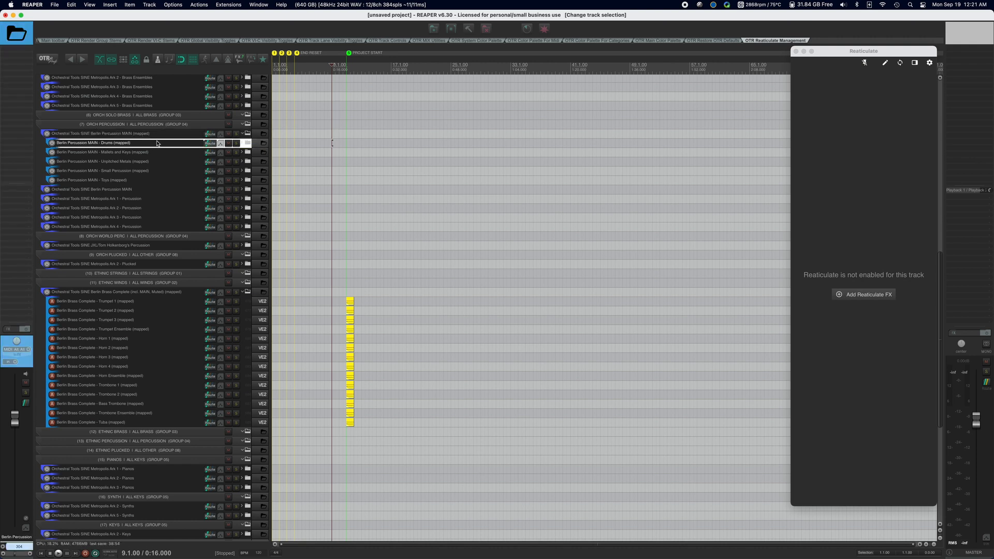
{"action": "left_click", "coordinate": [248, 143]}
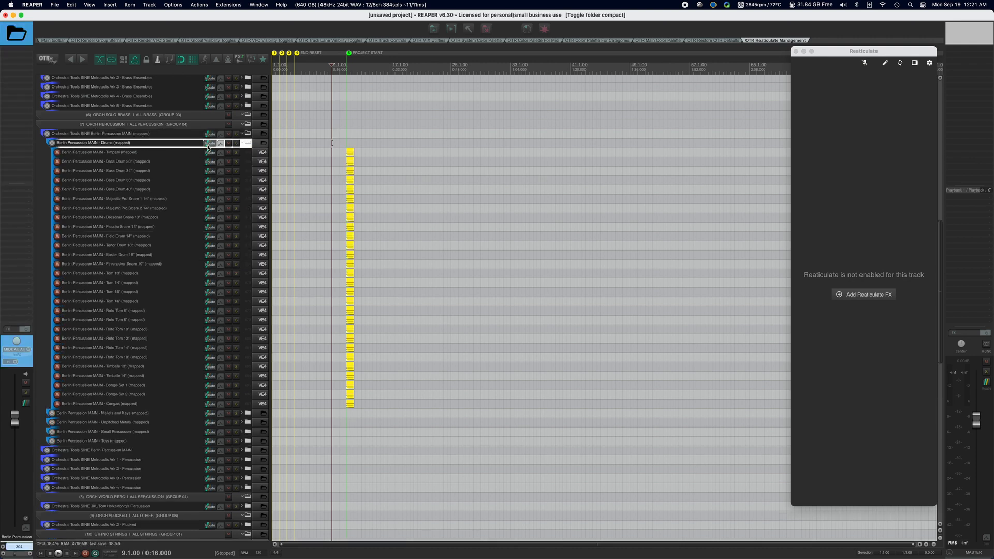
Activate the Berlin Percussion MAIN Timpani track, and open its Vienna Ensemble Pro plugin window clear of the track list
{"action": "left_click", "coordinate": [167, 154]}
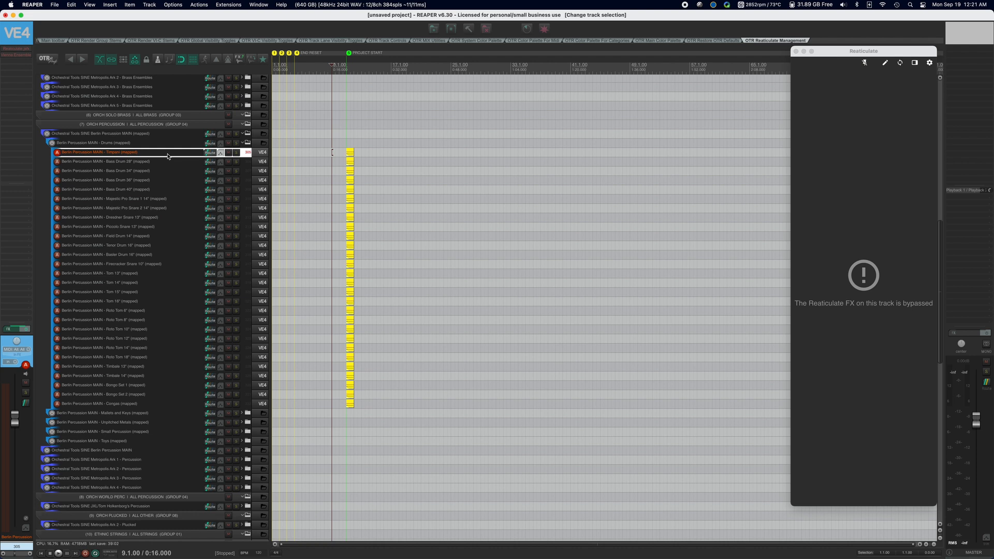
{"action": "key", "text": "b"}
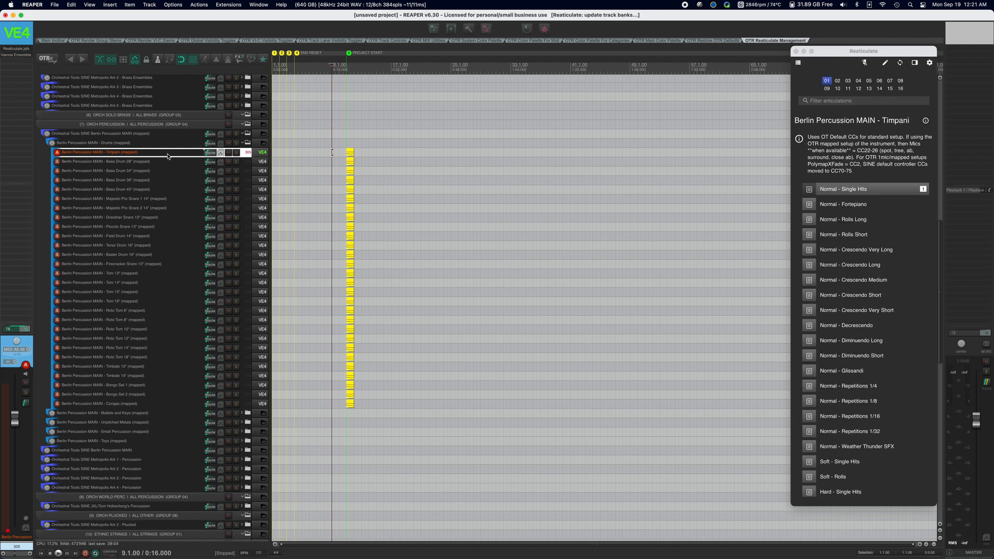
{"action": "left_click", "coordinate": [23, 55]}
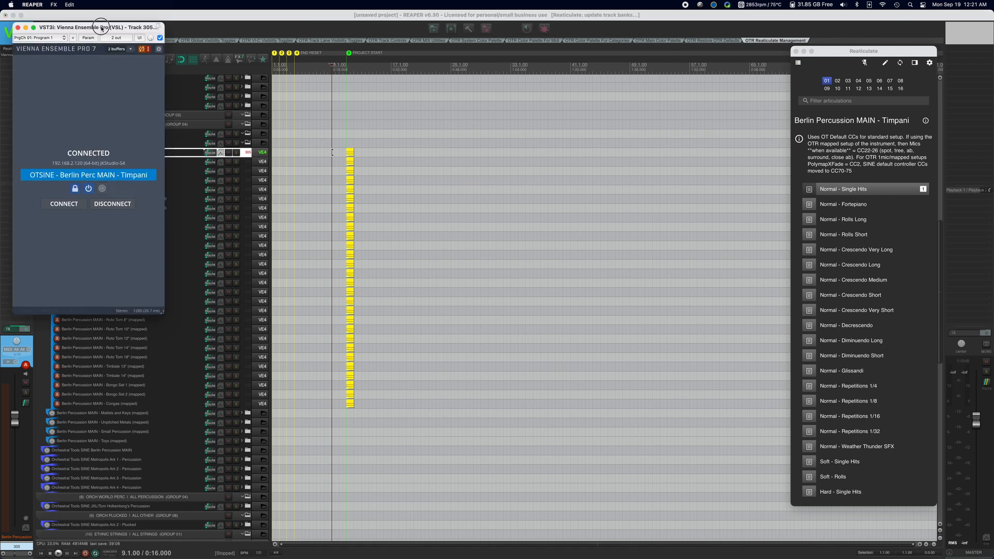
{"action": "left_click_drag", "start_coordinate": [98, 27], "coordinate": [359, 69]}
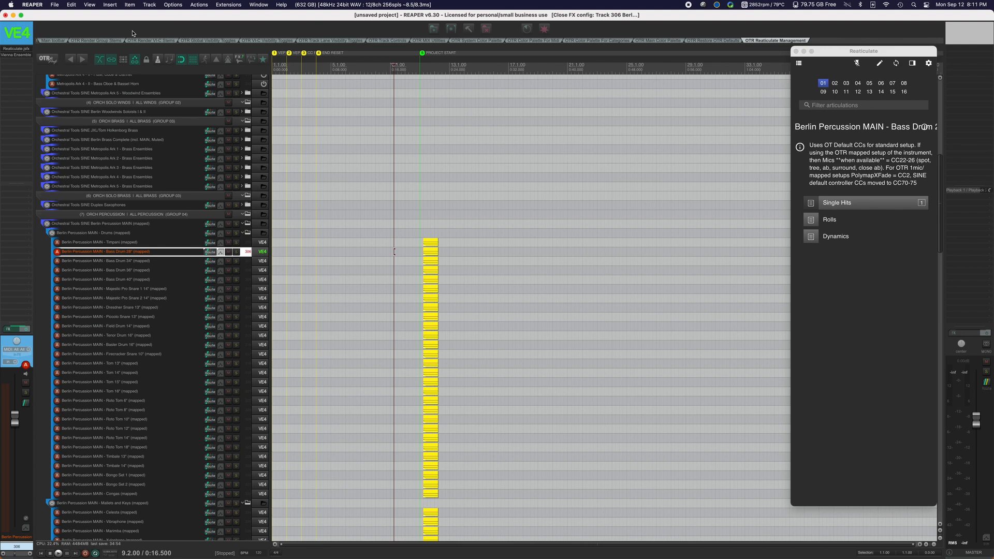
Go back and forth through the Berlin Percussion MAIN drum tracks between the Bass Drum 28" and Majestic Pro Snare 2 14" tracks
{"action": "key", "text": "Down"}
{"action": "key", "text": "Down"}
{"action": "key", "text": "Down"}
{"action": "key", "text": "Down"}
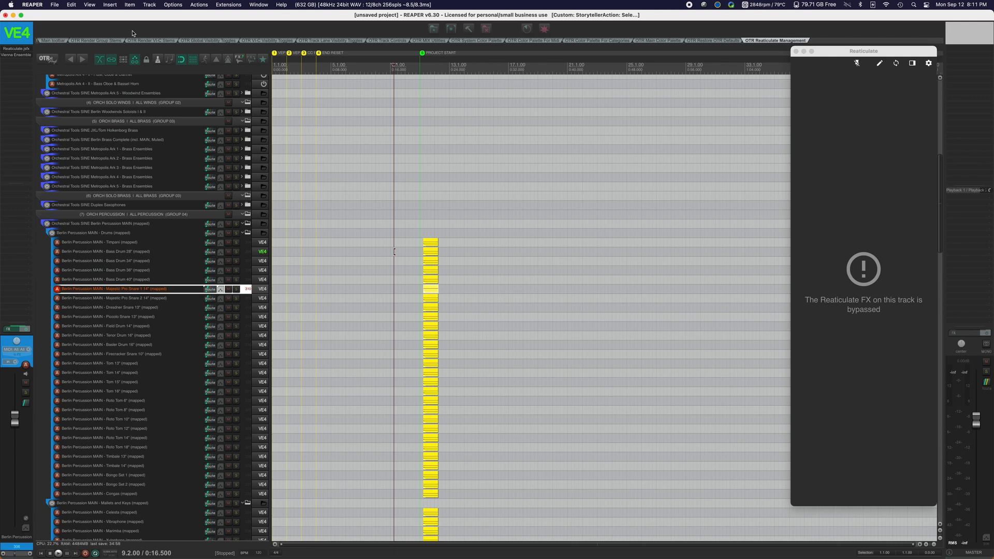
{"action": "key", "text": "Up"}
{"action": "key", "text": "Up"}
{"action": "key", "text": "Up"}
{"action": "key", "text": "Up"}
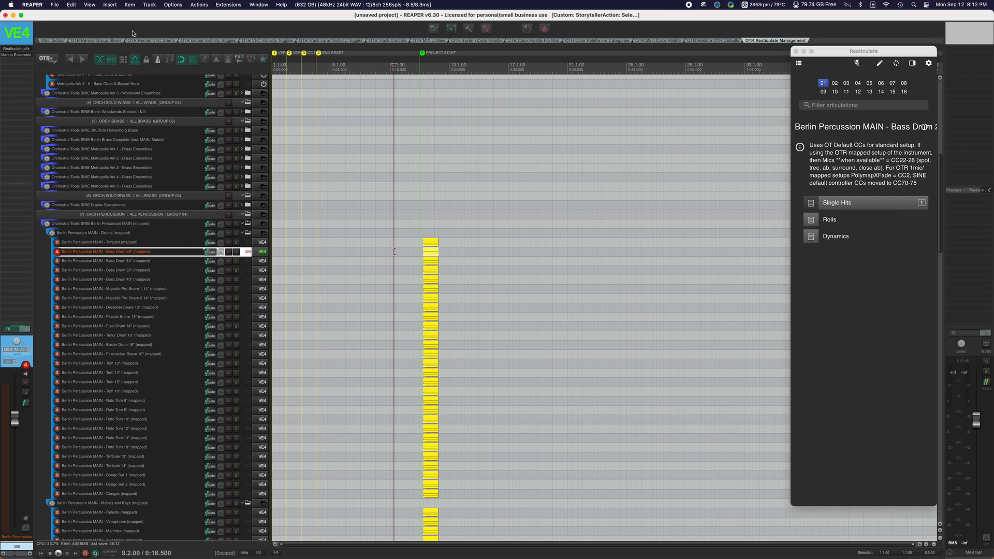
{"action": "key", "text": "Down"}
{"action": "key", "text": "Down"}
{"action": "key", "text": "Down"}
{"action": "key", "text": "Down"}
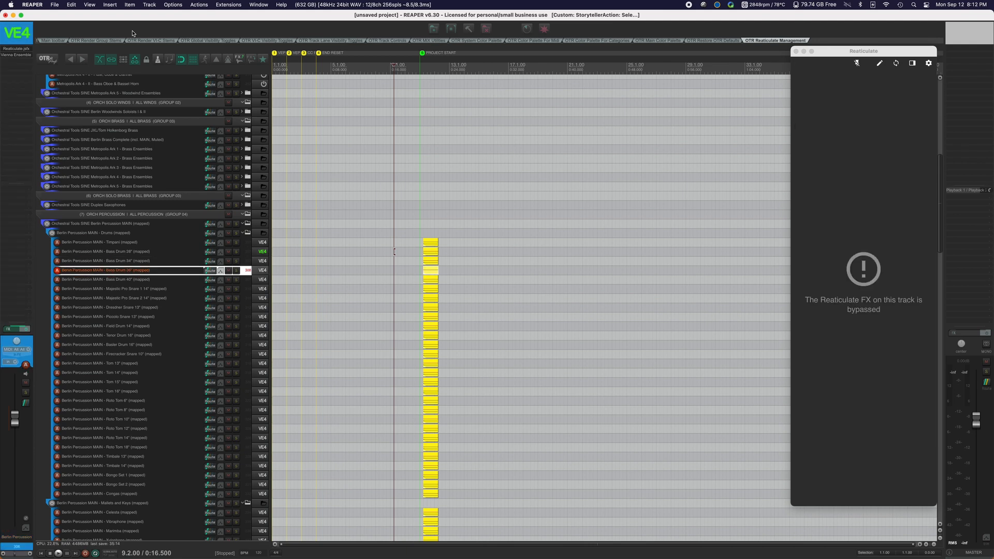
{"action": "key", "text": "Down"}
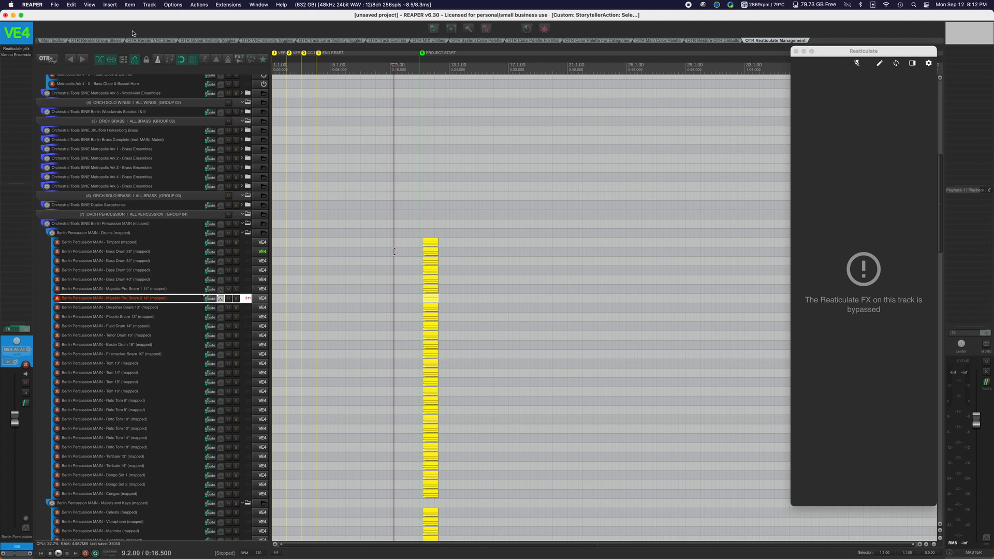
Switch the record mode through New Take, MIDI replace and MIDI touch-replace, and set the record-punch mode to Normal
{"action": "key", "text": "shift+r"}
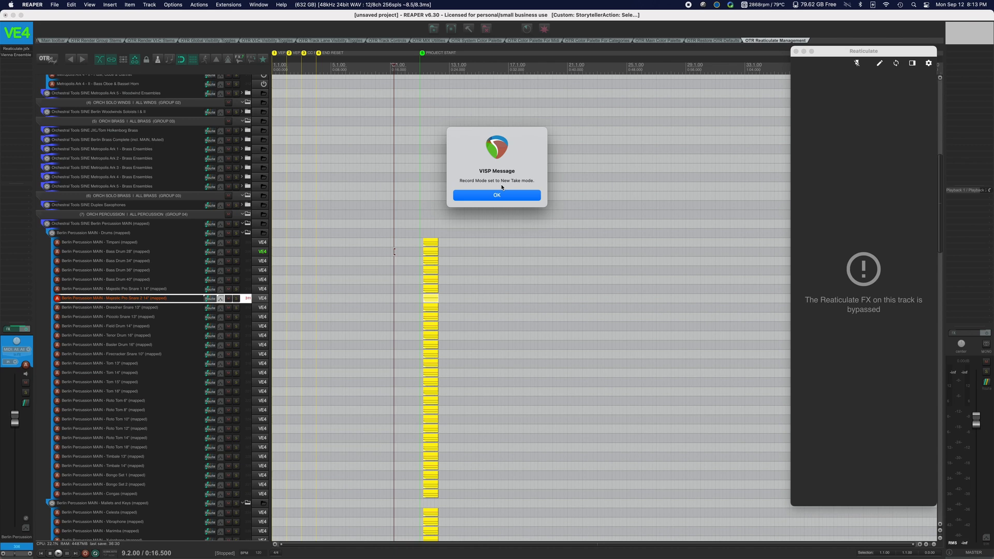
{"action": "key", "text": "Return"}
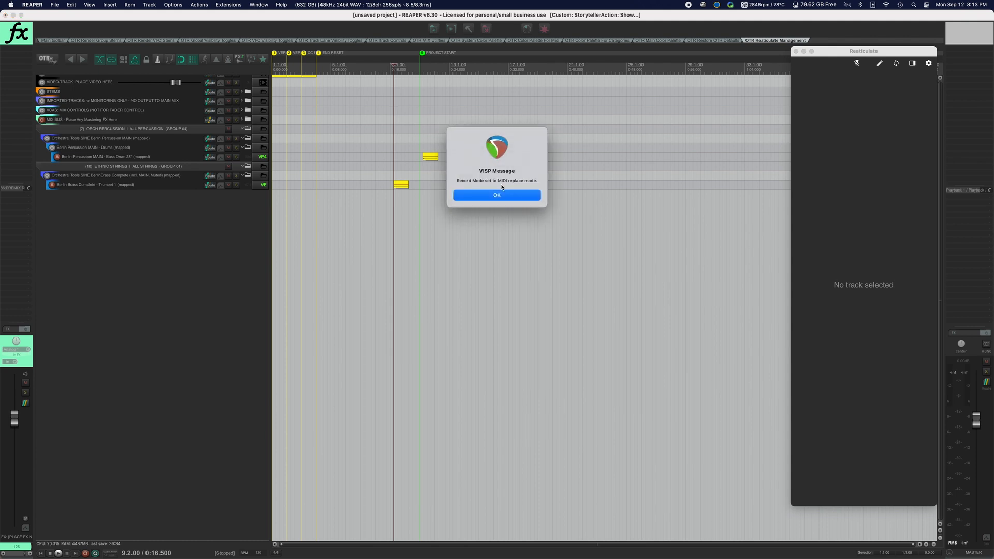
{"action": "key", "text": "Return"}
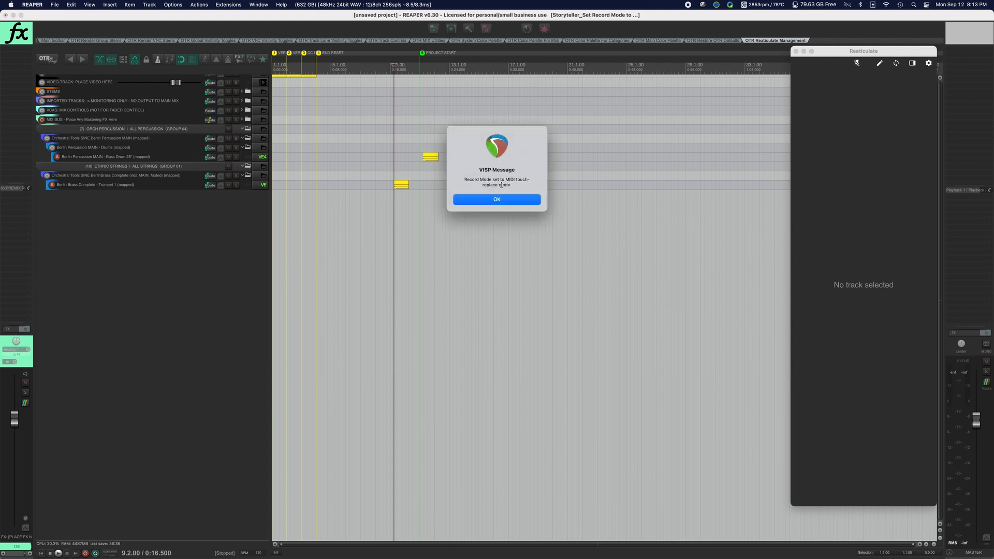
{"action": "key", "text": "Return"}
{"action": "key", "text": "Return"}
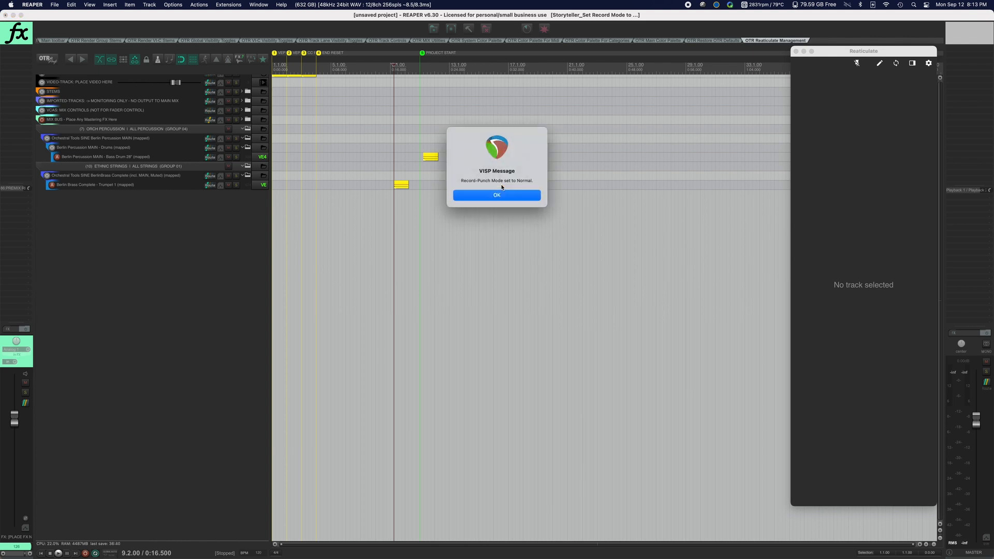
{"action": "key", "text": "Return"}
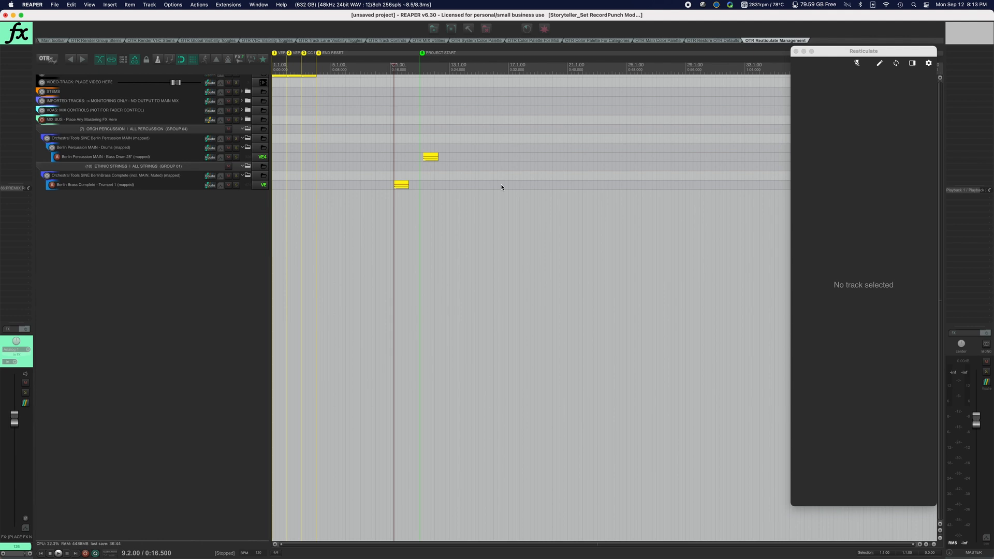
Show all VI-C tracks and their children in the track list again
{"action": "scroll", "coordinate": [409, 128], "scroll_direction": "down", "scroll_amount": 3}
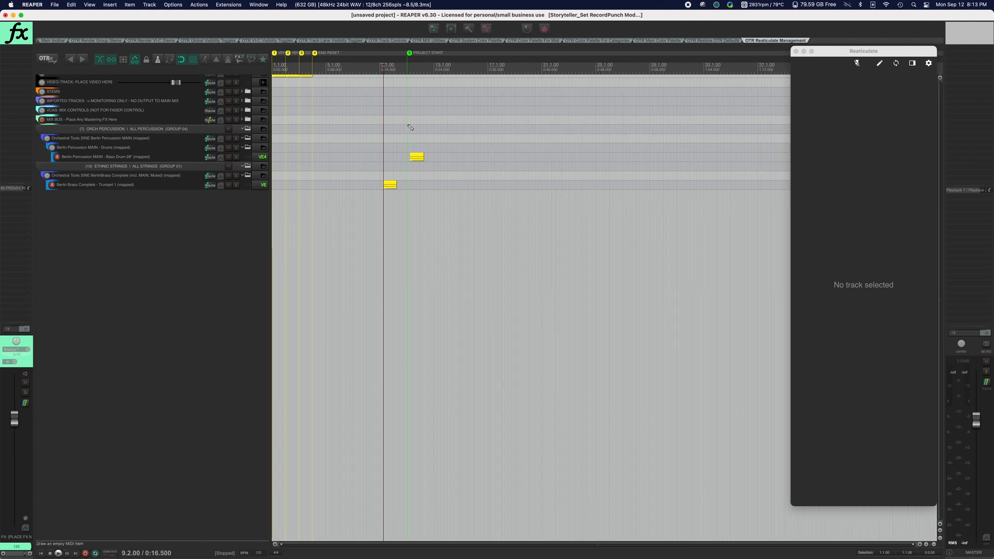
{"action": "scroll", "coordinate": [176, 174], "scroll_direction": "up", "scroll_amount": 1}
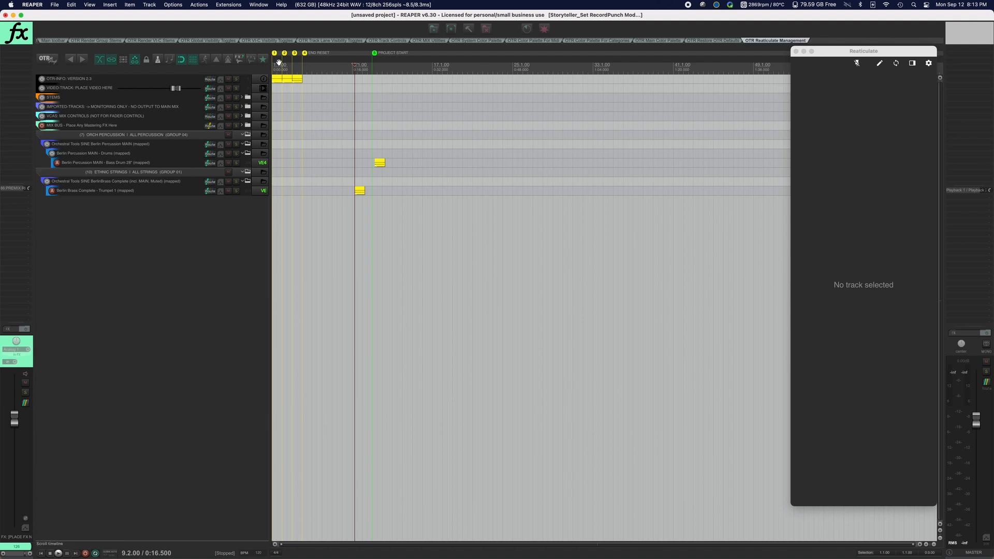
{"action": "key", "text": "super+z"}
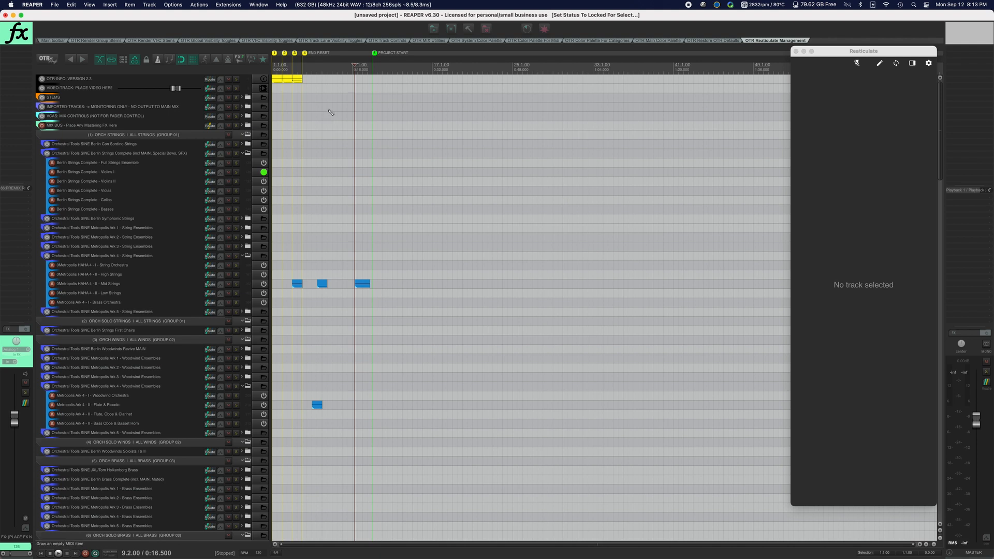
Filter the action list for VISP and look through the listed Storyteller scripts to the end
{"action": "left_click", "coordinate": [199, 5]}
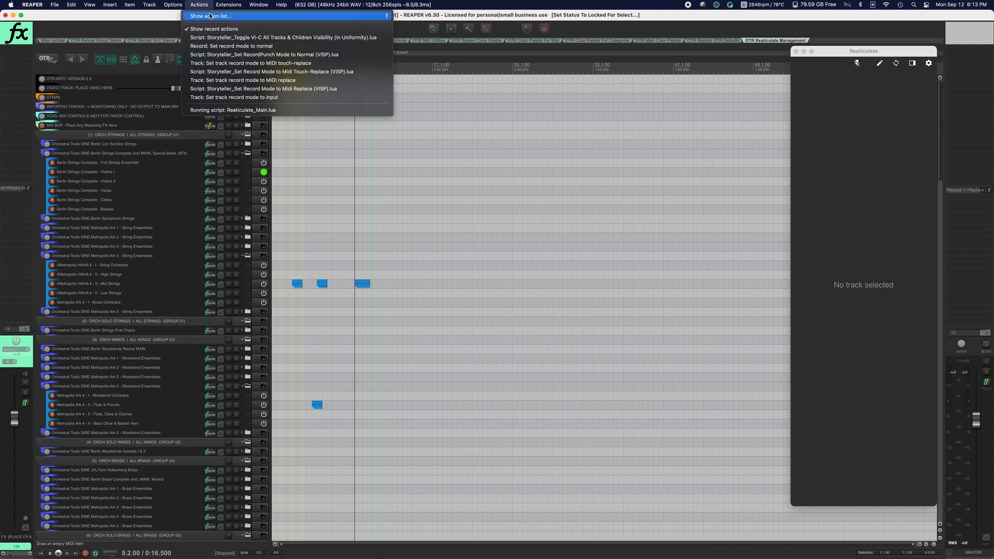
{"action": "left_click", "coordinate": [210, 16]}
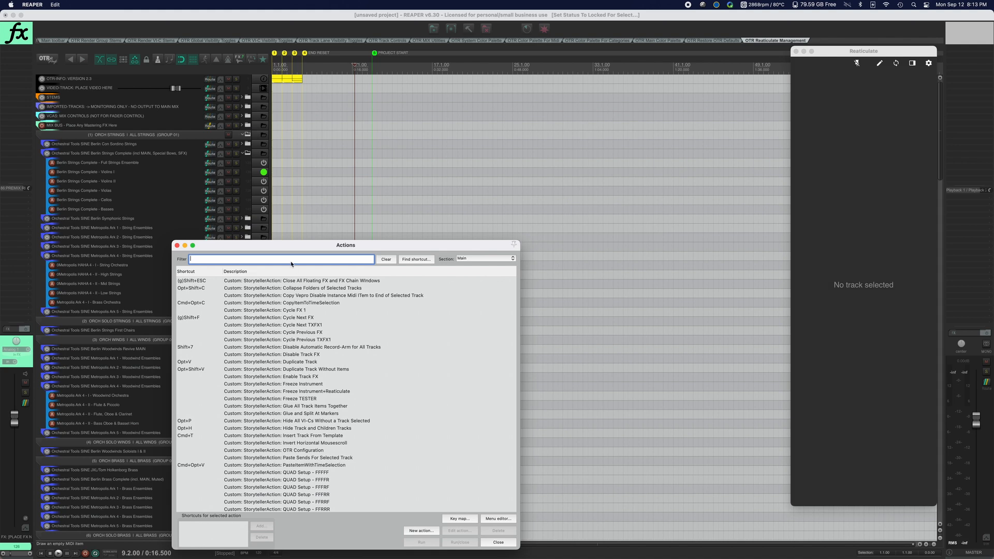
{"action": "type", "text": "VISP"}
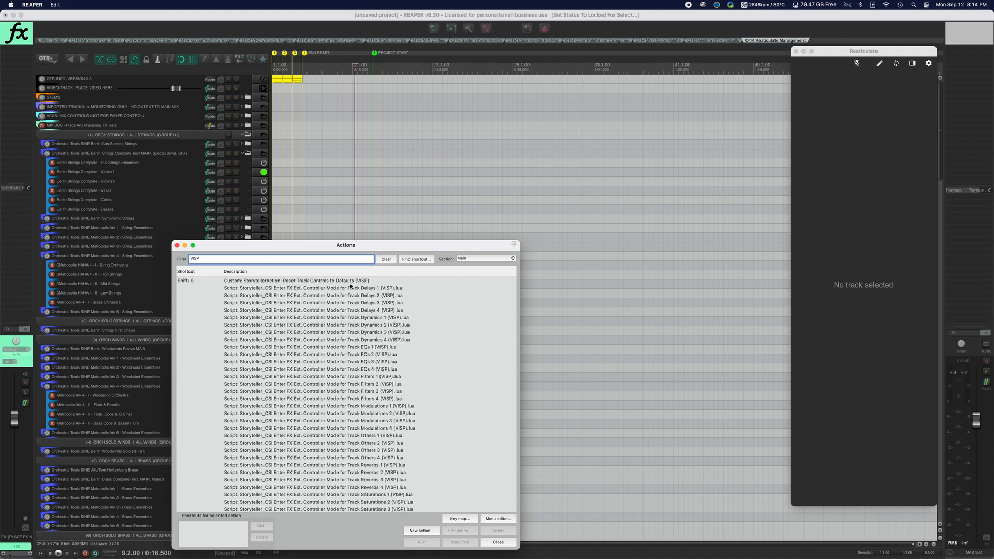
{"action": "scroll", "coordinate": [364, 305], "scroll_direction": "down", "scroll_amount": 15}
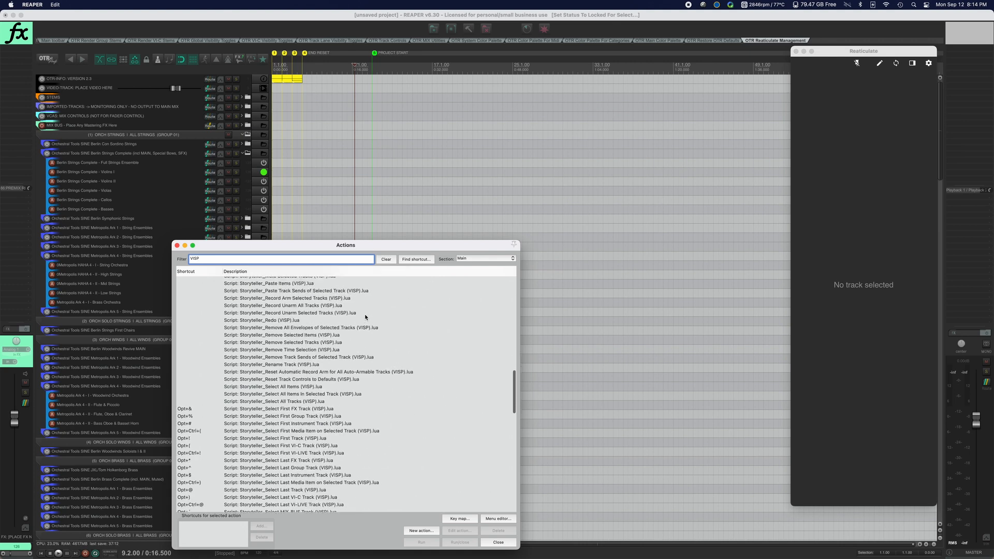
{"action": "scroll", "coordinate": [365, 317], "scroll_direction": "down", "scroll_amount": 5}
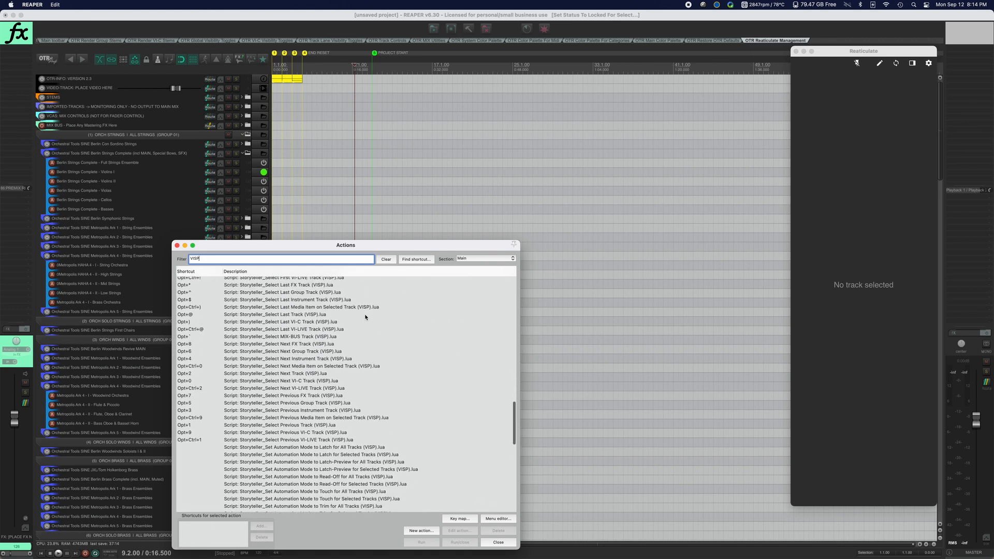
{"action": "scroll", "coordinate": [365, 313], "scroll_direction": "down", "scroll_amount": 10}
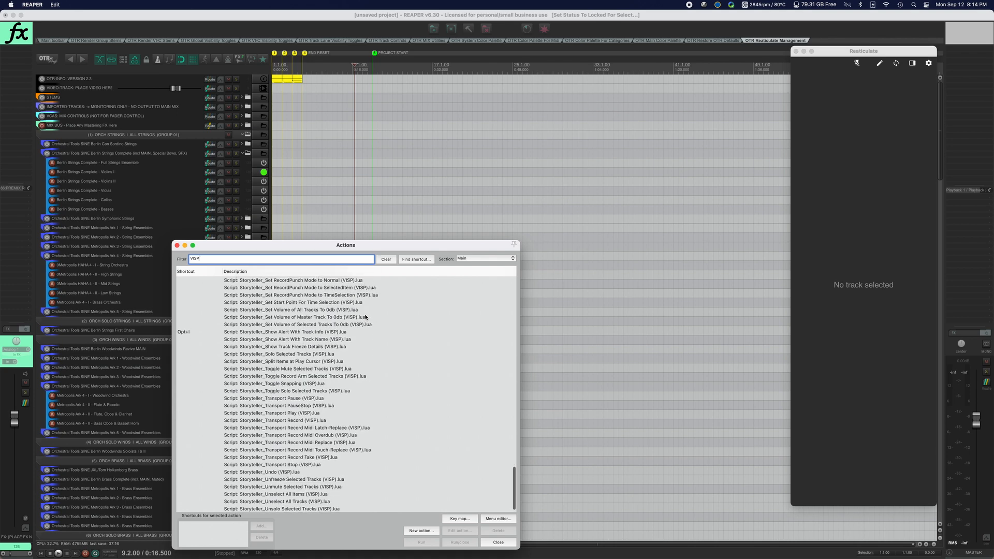
Review the VISP scripts again from the start, from the CSI controller and send modes to the edit cursor moves
{"action": "scroll", "coordinate": [365, 317], "scroll_direction": "up", "scroll_amount": 8}
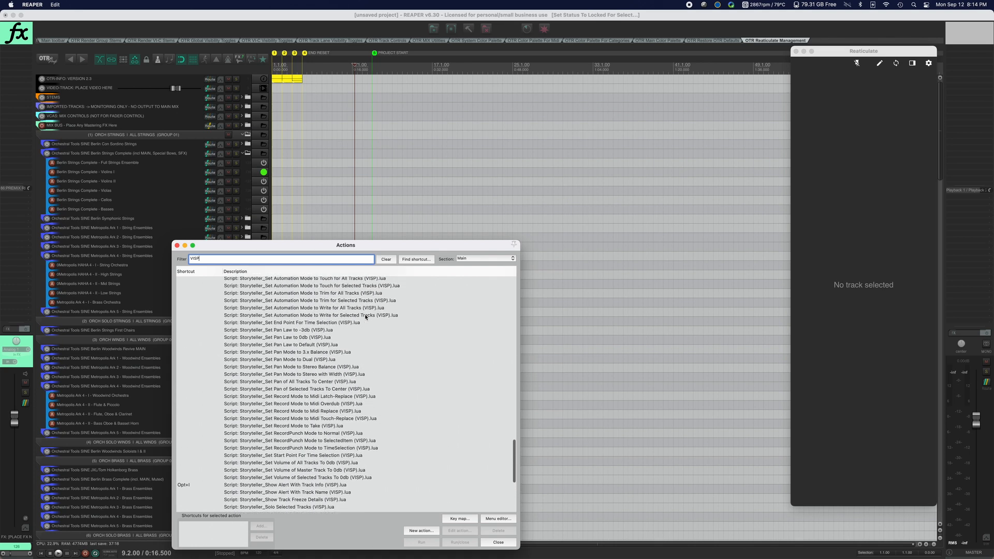
{"action": "scroll", "coordinate": [365, 317], "scroll_direction": "up", "scroll_amount": 10}
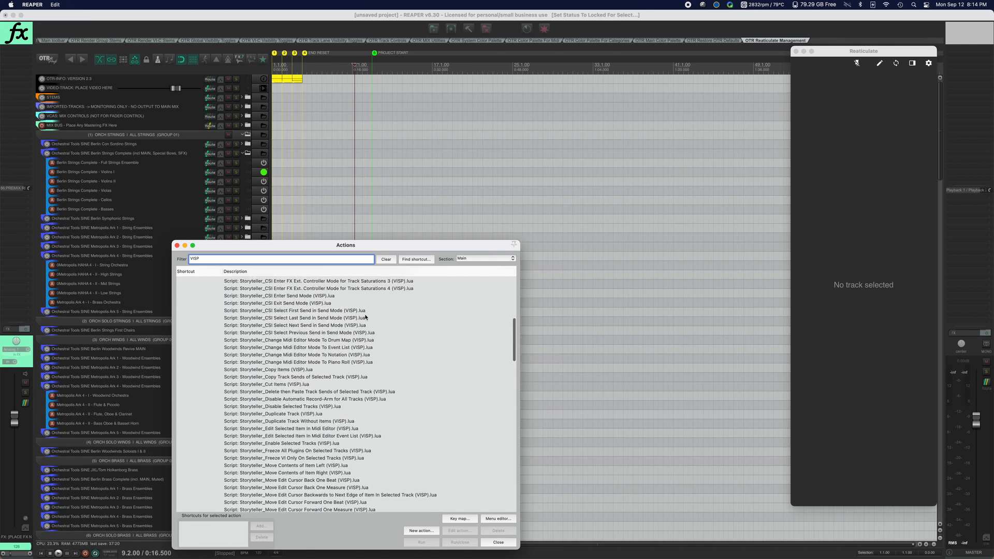
{"action": "scroll", "coordinate": [365, 316], "scroll_direction": "up", "scroll_amount": 3}
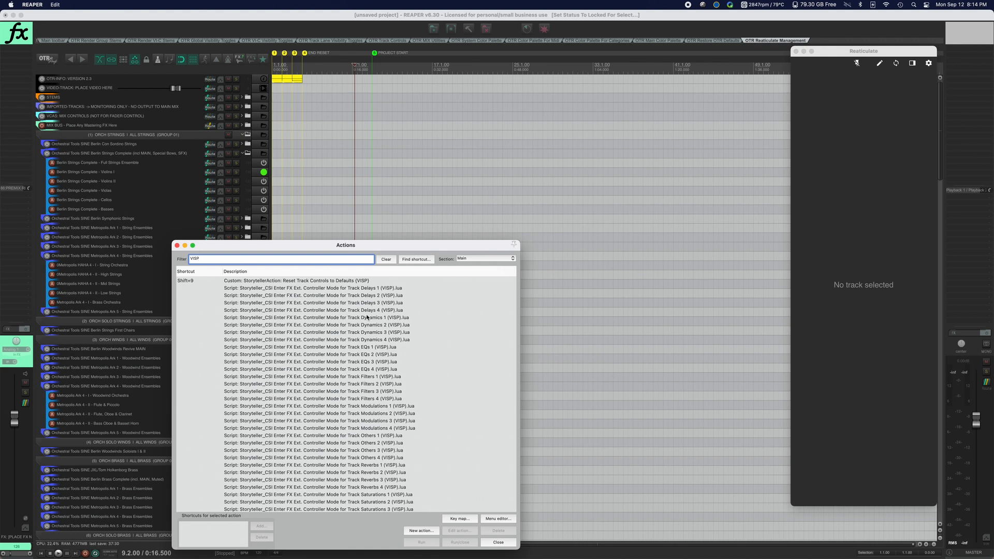
{"action": "scroll", "coordinate": [367, 316], "scroll_direction": "down", "scroll_amount": 5}
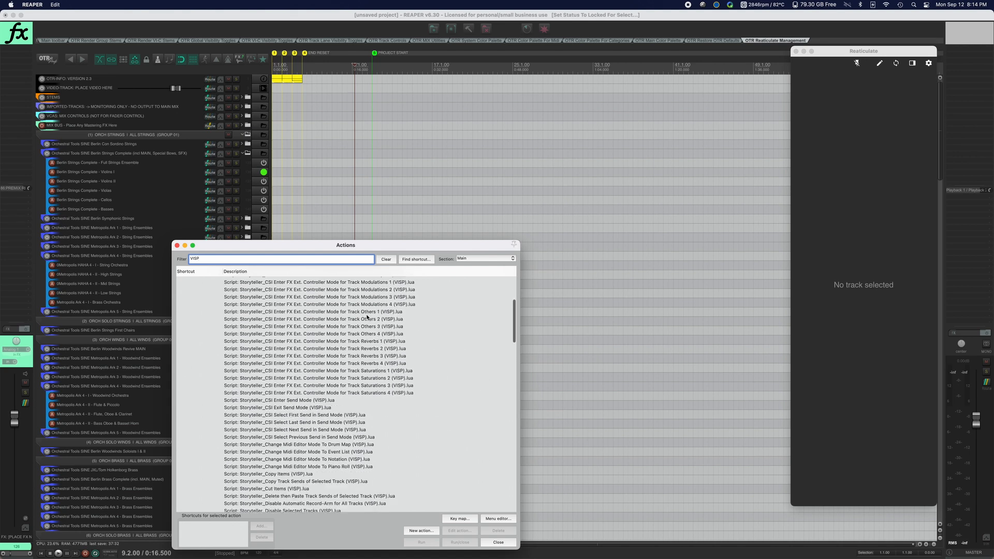
{"action": "scroll", "coordinate": [366, 317], "scroll_direction": "down", "scroll_amount": 3}
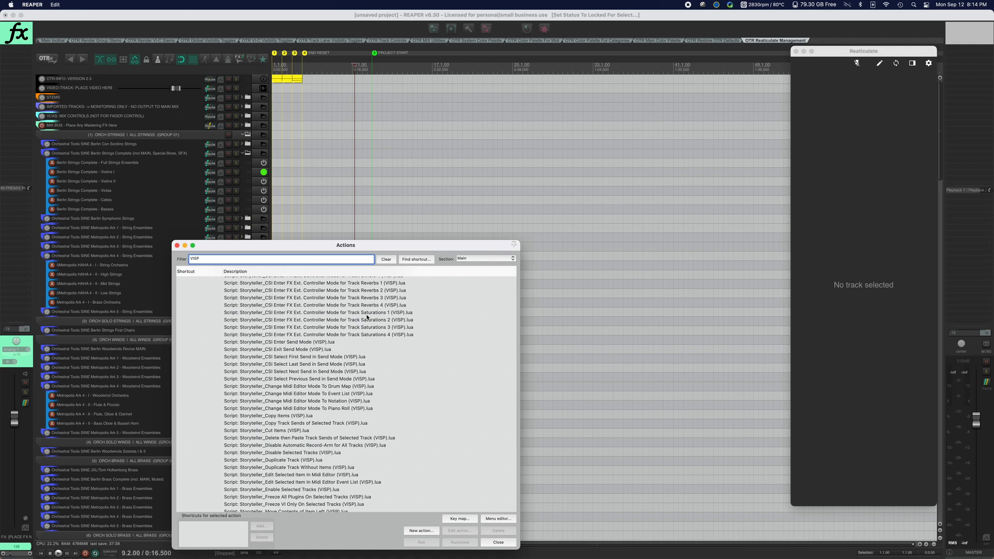
{"action": "scroll", "coordinate": [367, 317], "scroll_direction": "down", "scroll_amount": 3}
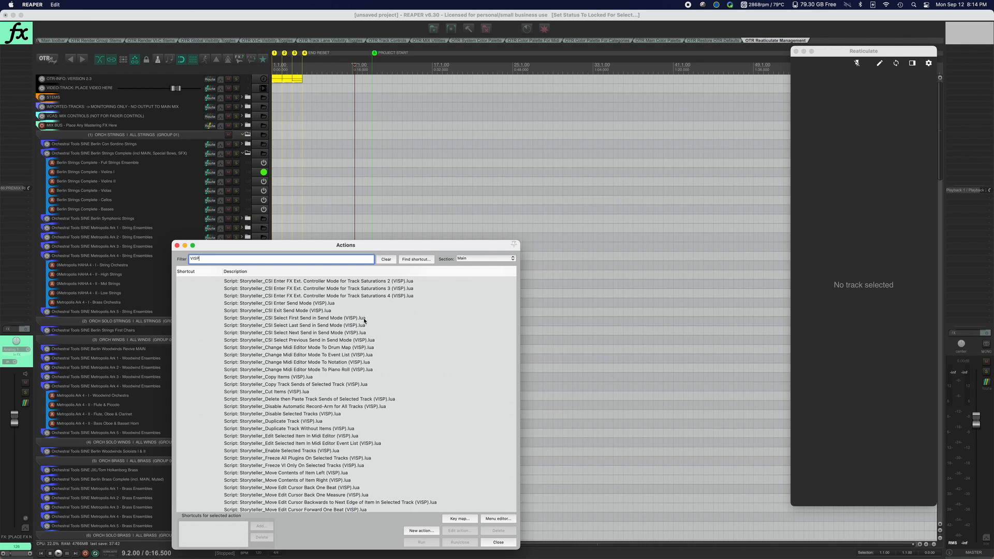
{"action": "scroll", "coordinate": [365, 321], "scroll_direction": "down", "scroll_amount": 4}
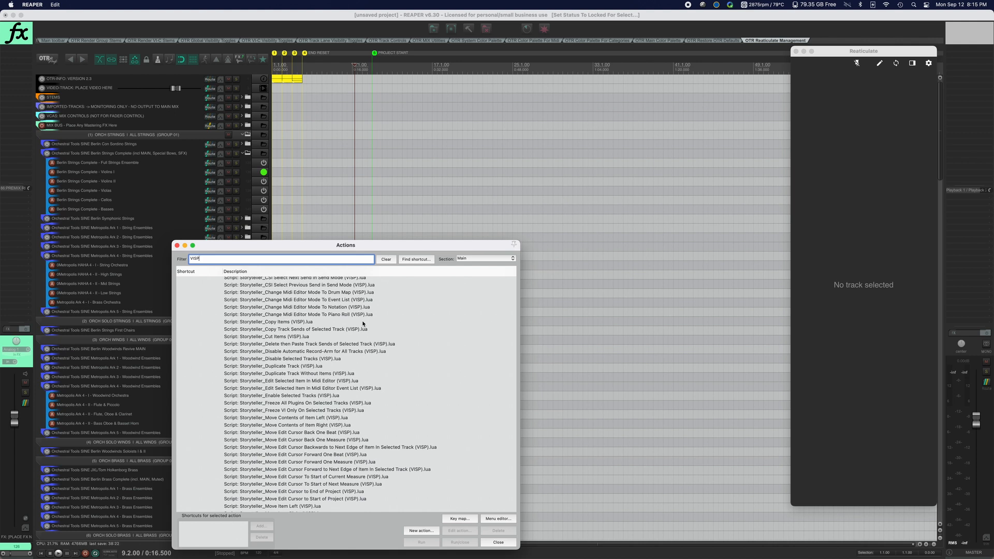
Search the action list for "select next track"
{"action": "left_click", "coordinate": [326, 258]}
{"action": "left_click", "coordinate": [320, 260]}
{"action": "left_click_drag", "start_coordinate": [320, 261], "coordinate": [200, 254]}
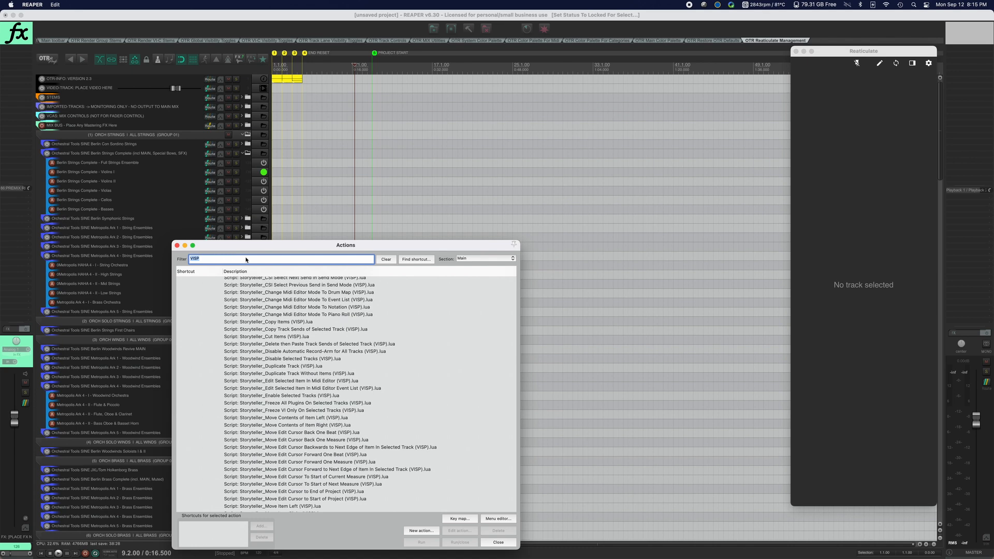
{"action": "type", "text": "select ne"}
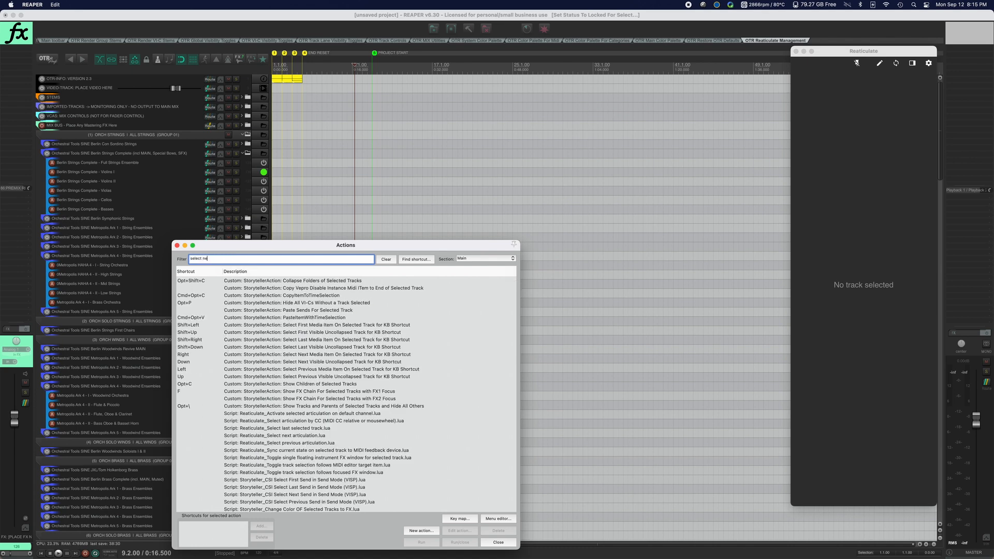
{"action": "type", "text": "xt track"}
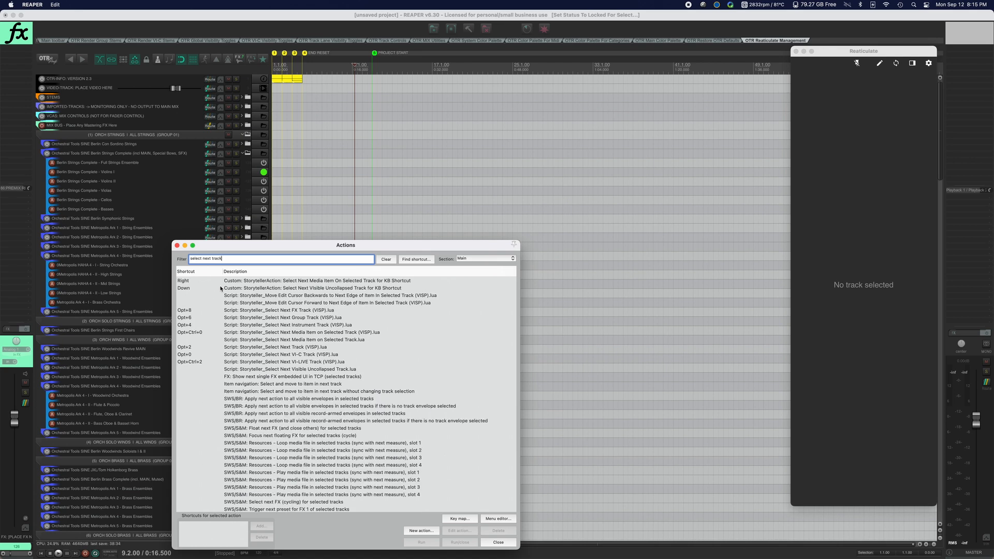
Compare the shortcuts of the Select Next FX, Group, Instrument, Media Item and Track (VISP) scripts with the KB Shortcut track action, and close the action list
{"action": "left_click", "coordinate": [237, 288]}
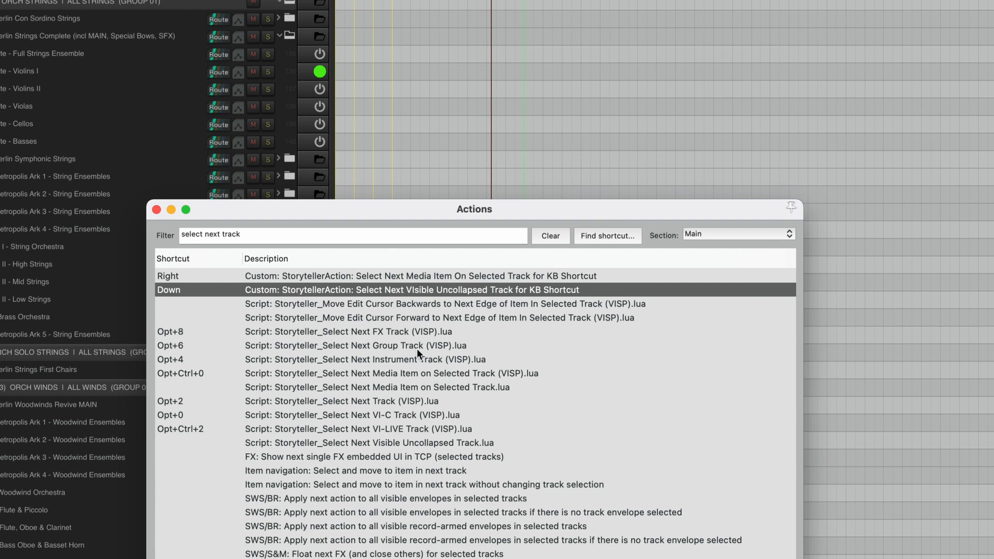
{"action": "left_click", "coordinate": [376, 331]}
{"action": "left_click", "coordinate": [368, 346]}
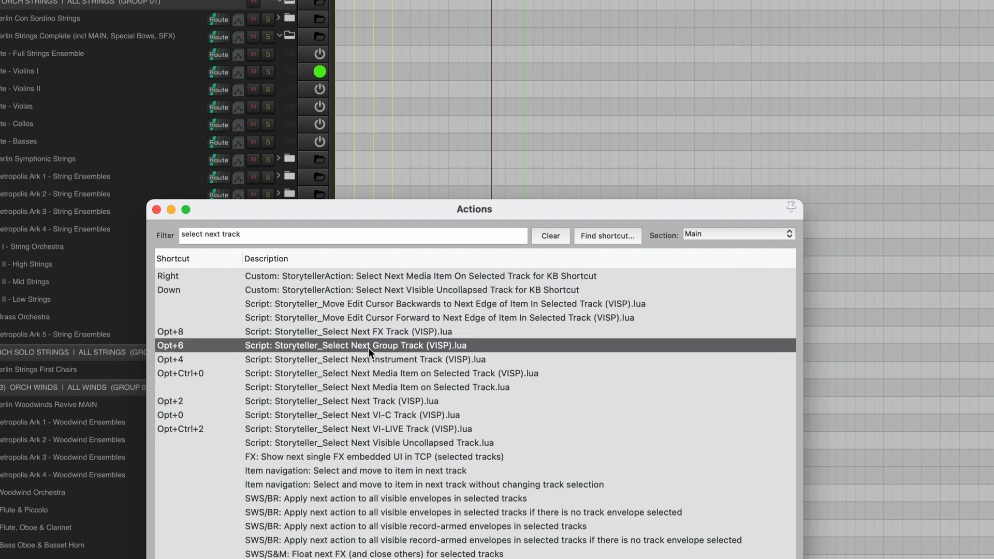
{"action": "left_click", "coordinate": [375, 361]}
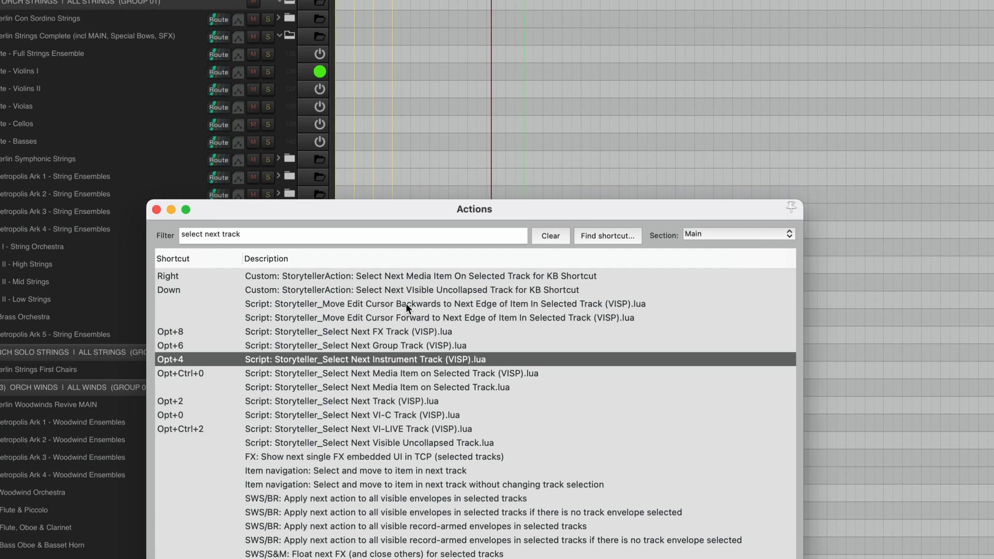
{"action": "left_click", "coordinate": [355, 373]}
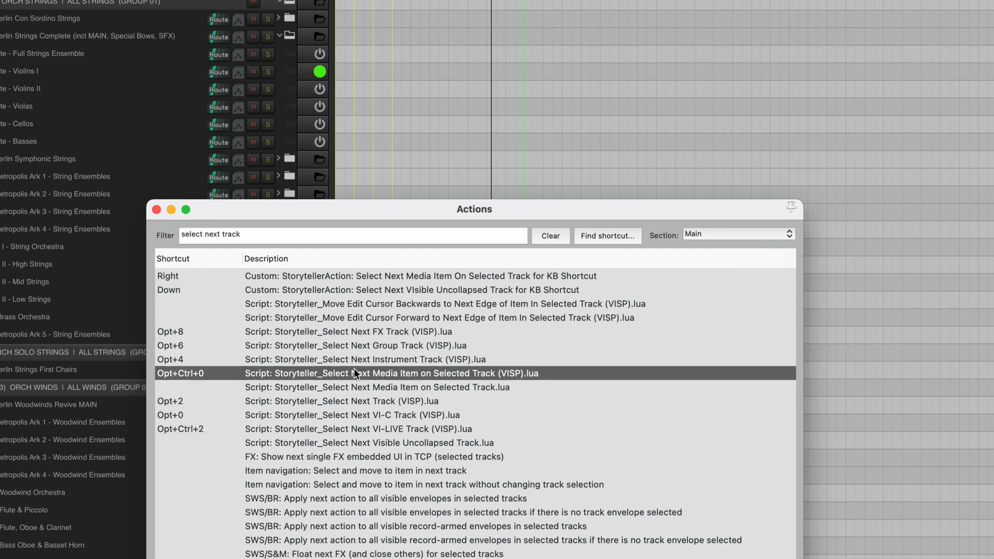
{"action": "left_click", "coordinate": [359, 401]}
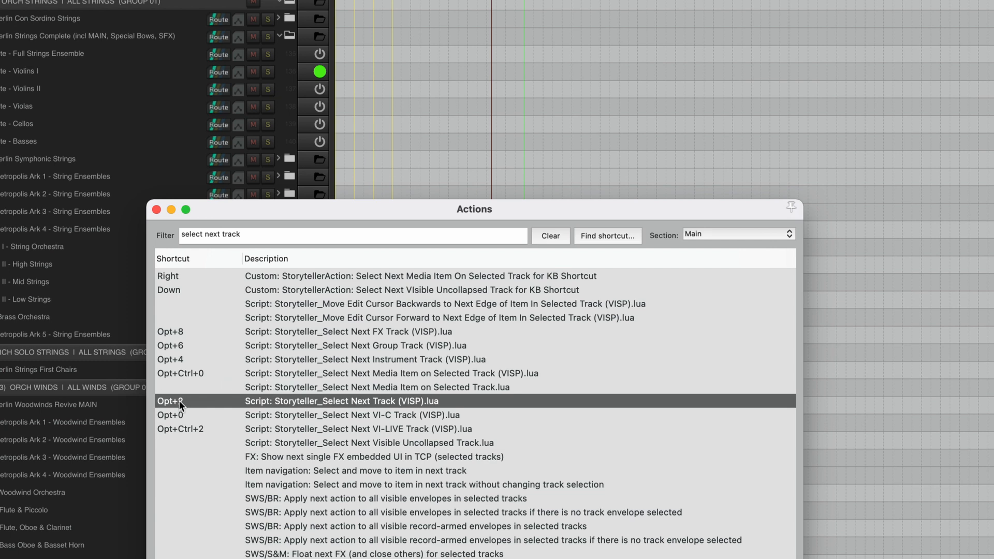
{"action": "left_click", "coordinate": [337, 290]}
{"action": "left_click", "coordinate": [311, 401]}
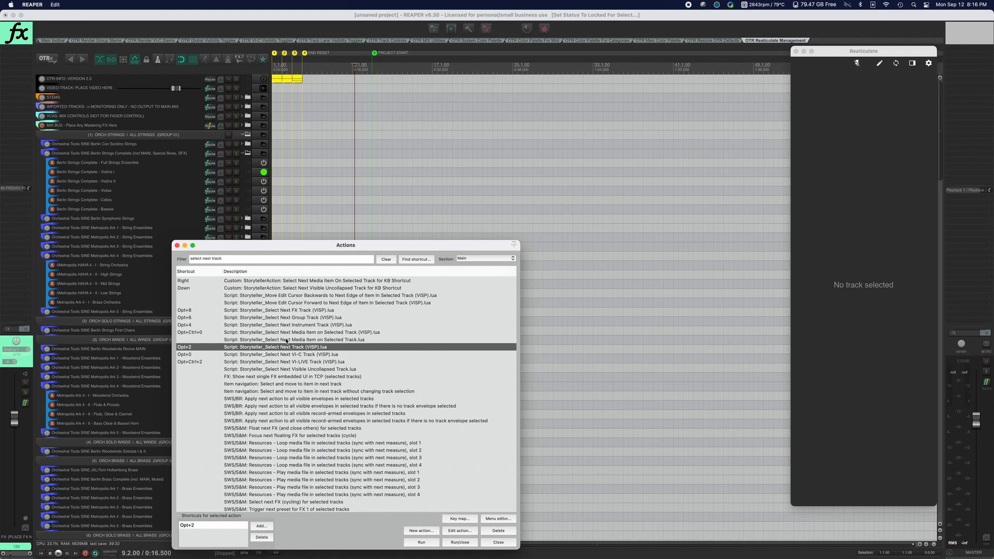
{"action": "left_click", "coordinate": [499, 542]}
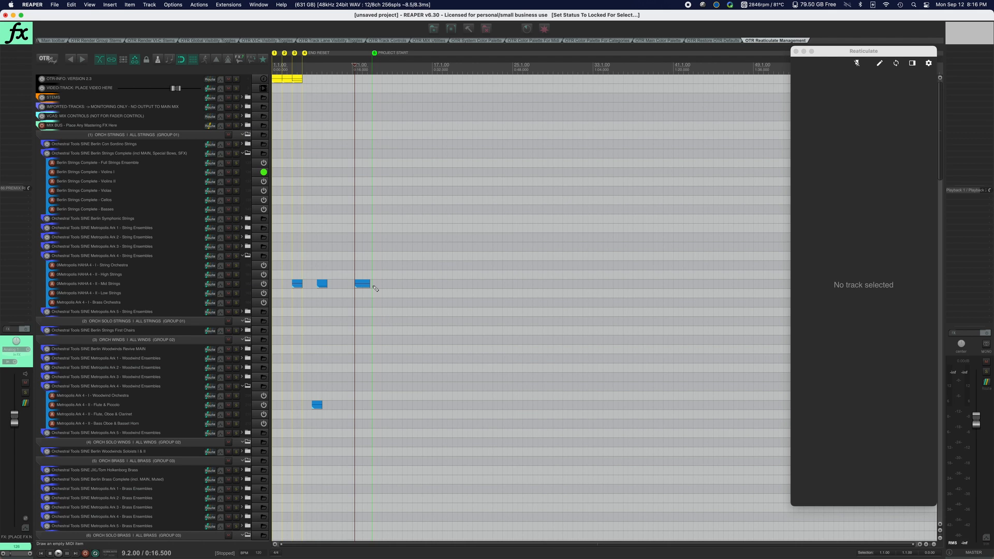